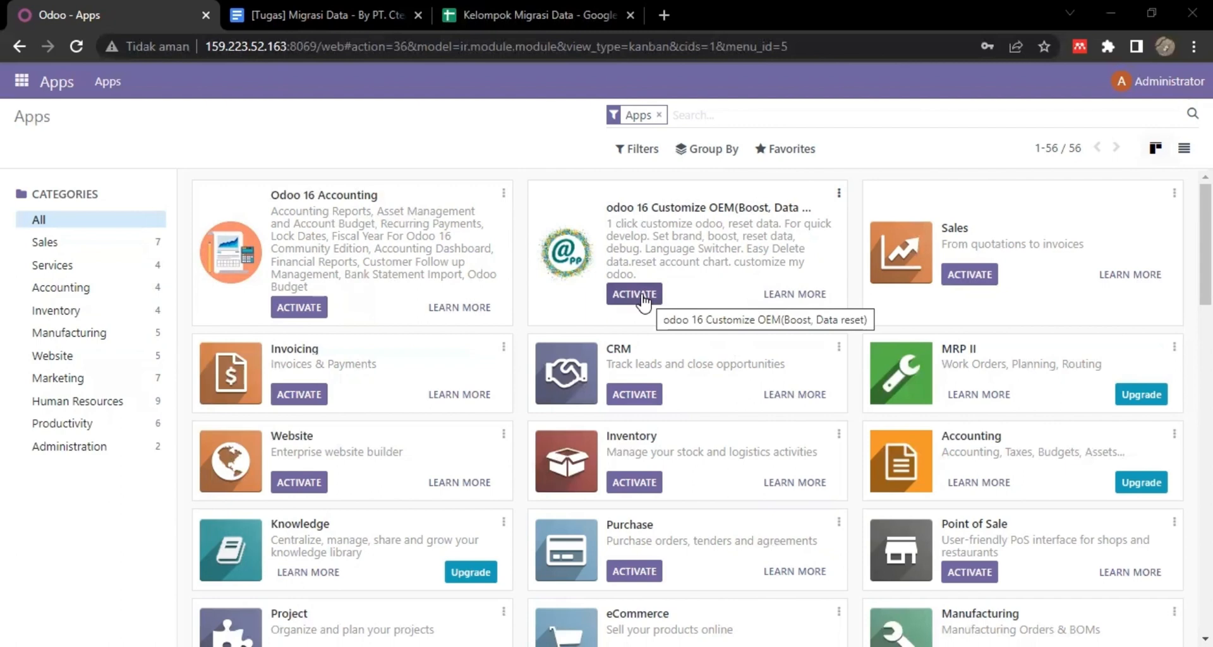
Activate the Customize OEM data-reset module, then find 'accounting' and activate Odoo 16 Accounting.
click(634, 294)
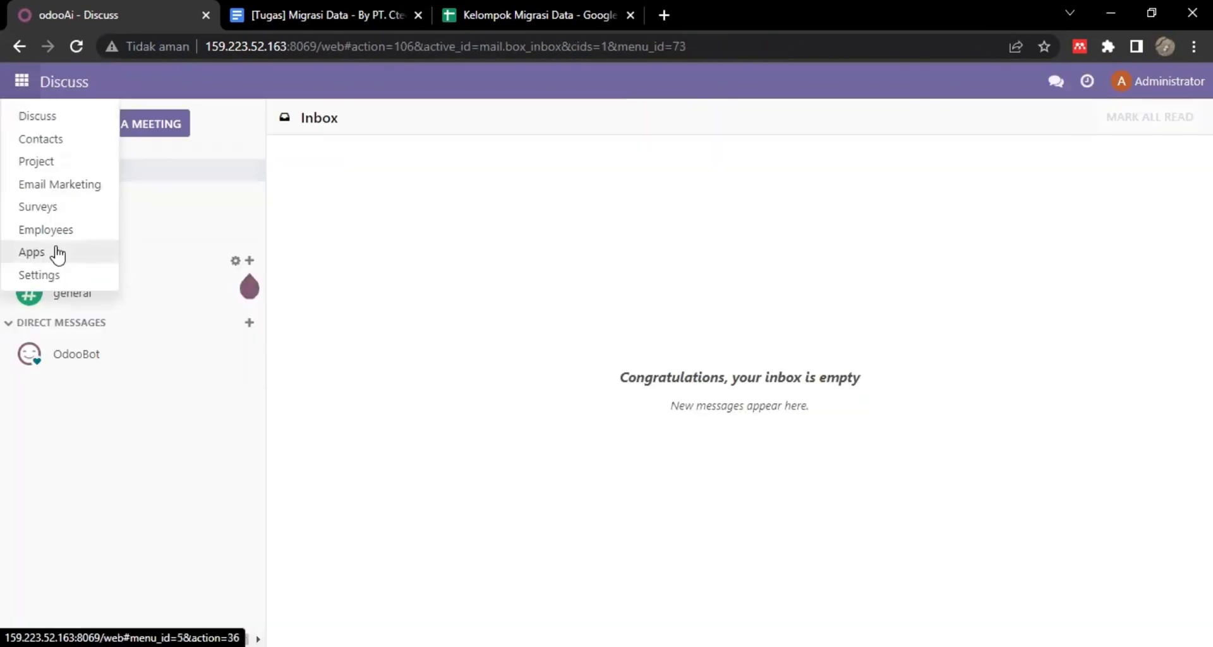
click(57, 252)
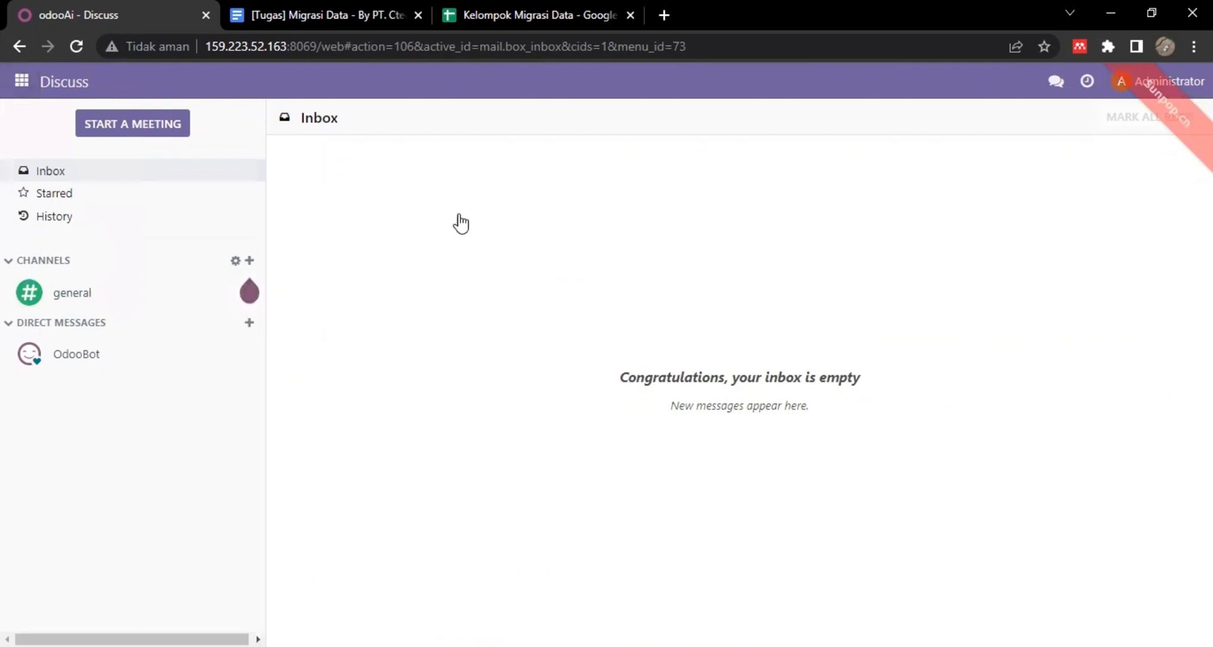
text(accounting)
key(Return)
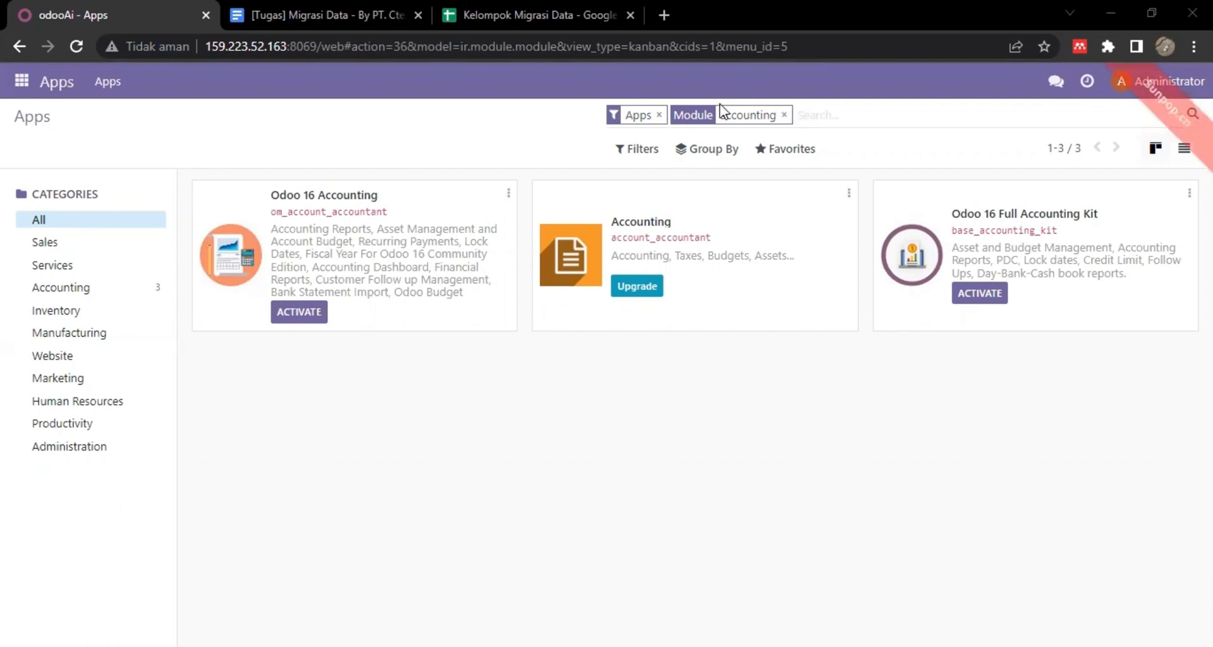
click(318, 312)
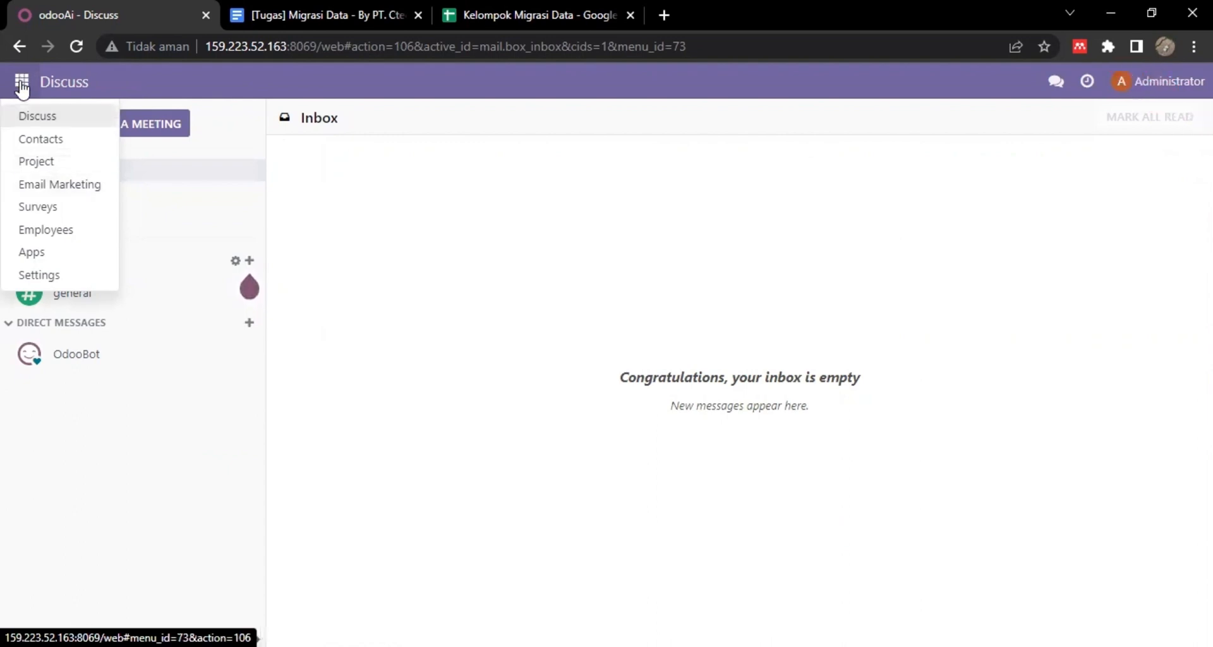
click(55, 250)
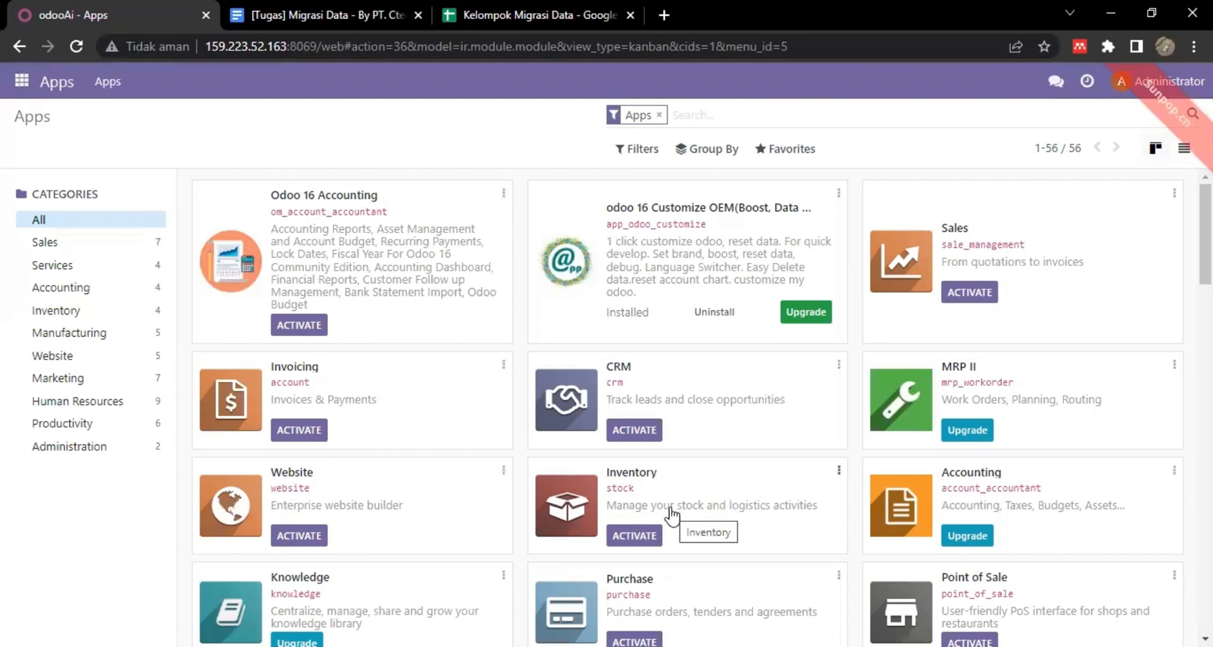
Activate the Inventory app, then go back to Apps and activate Sales.
click(640, 542)
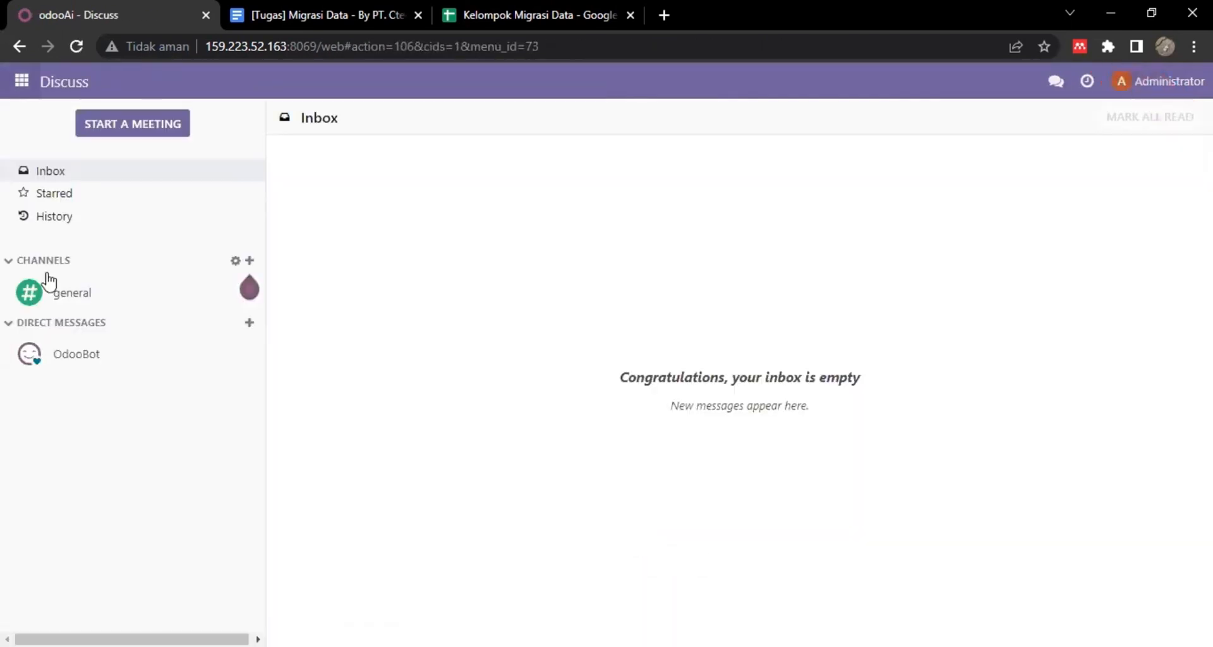
click(21, 81)
click(33, 275)
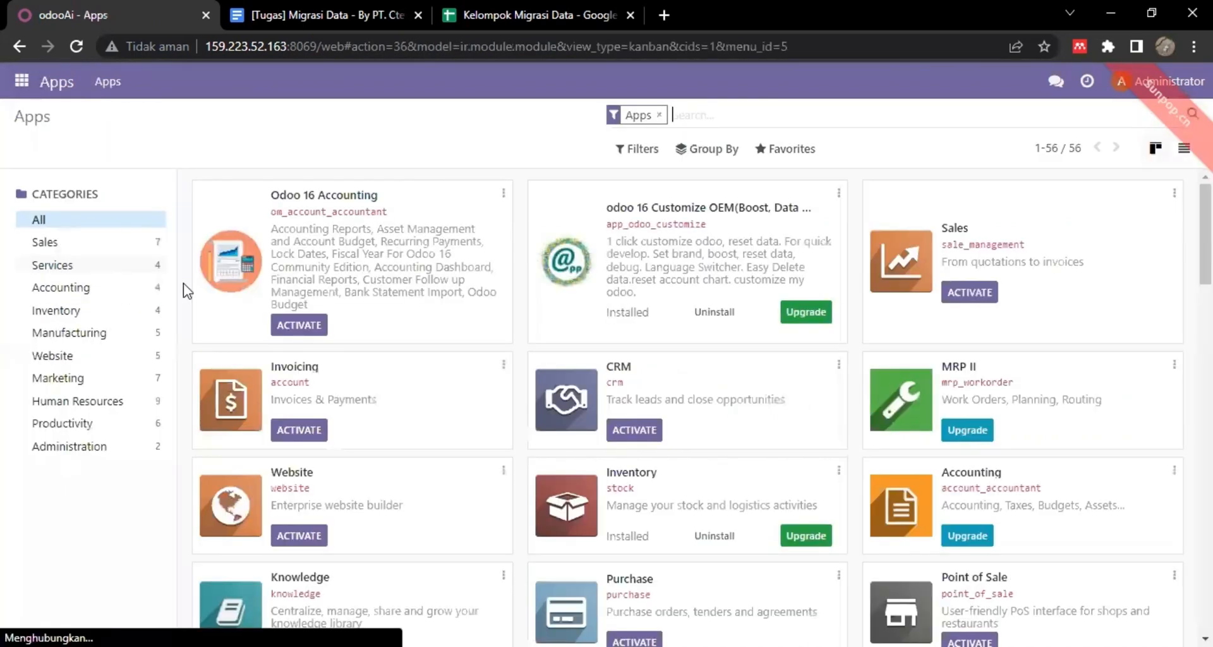
scroll(650, 471, down, 1)
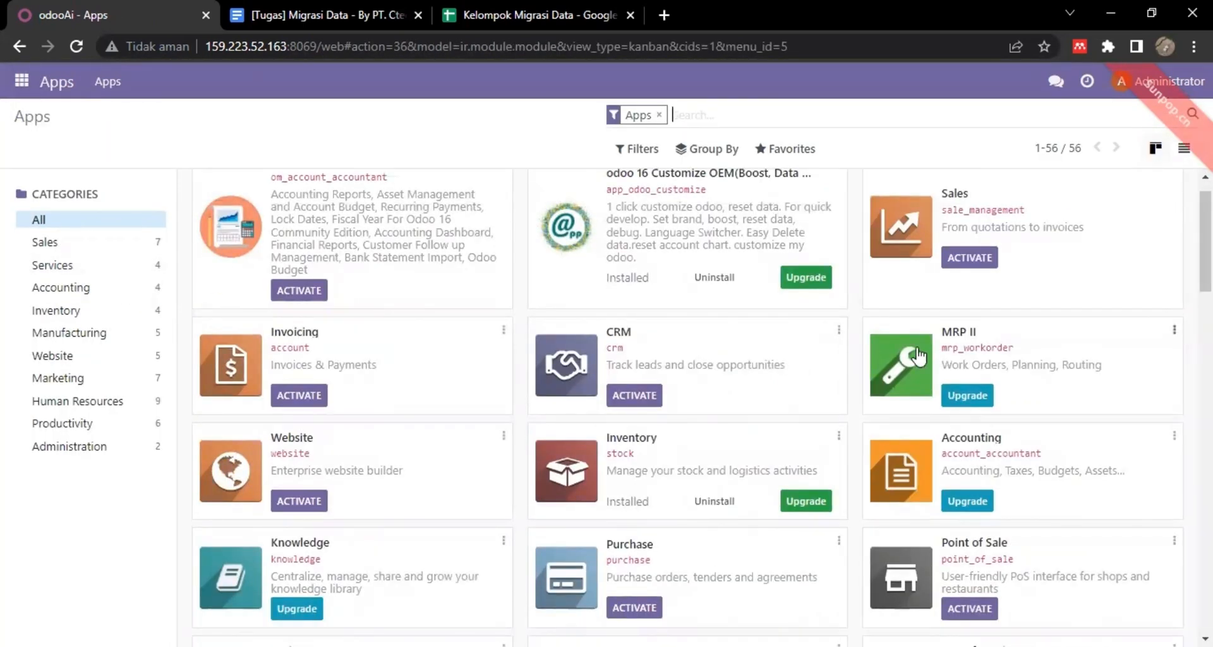
click(986, 266)
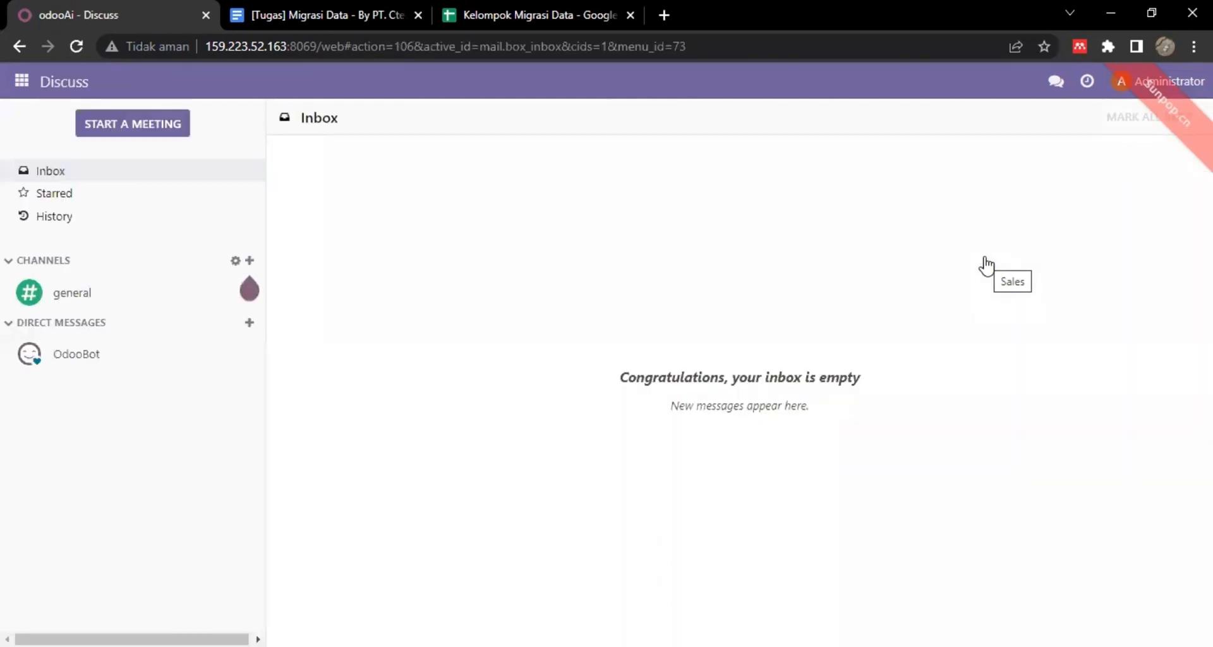
click(13, 87)
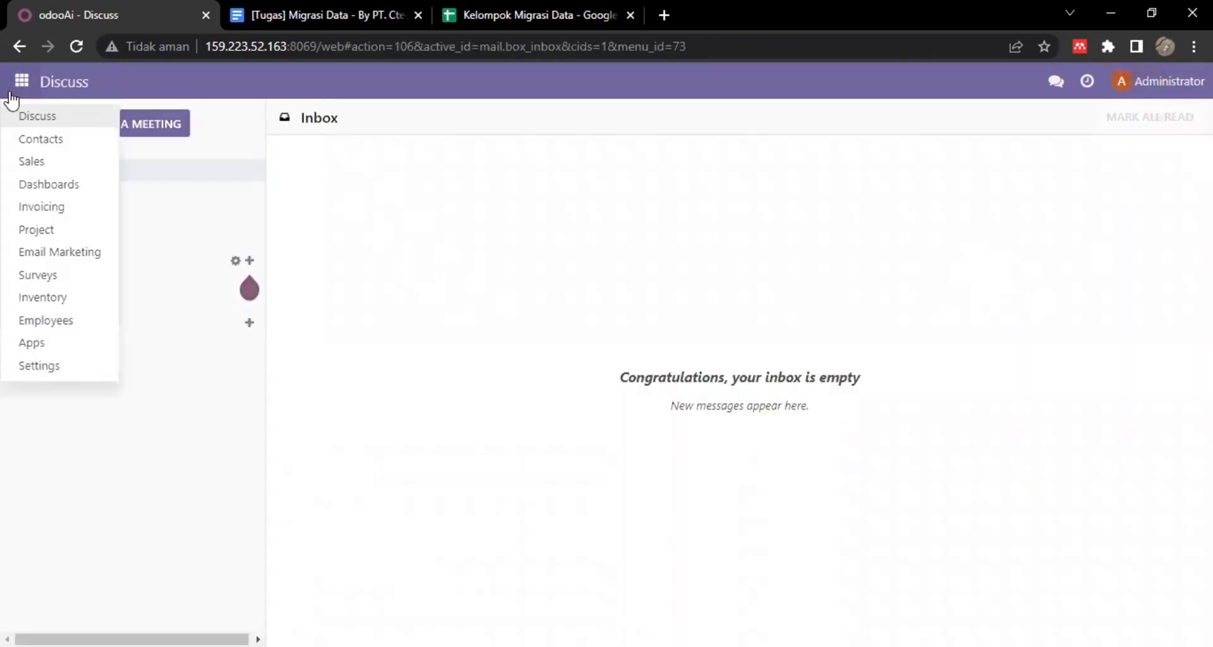
Activate the Purchase app from the Apps list.
click(45, 351)
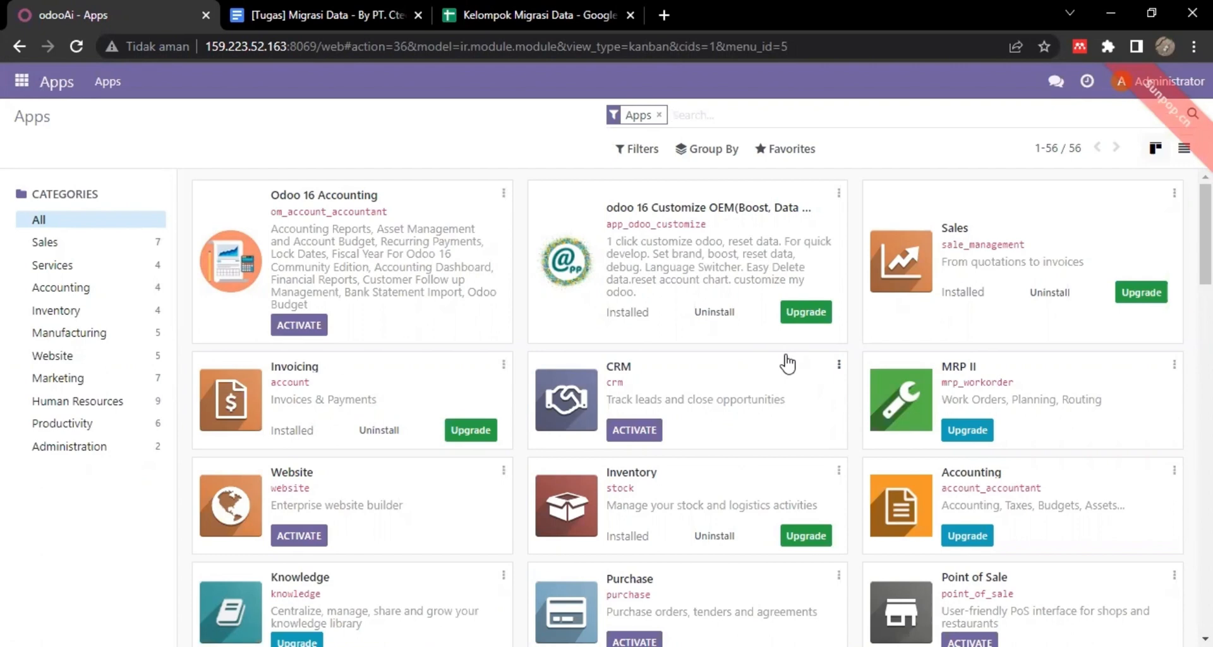
scroll(787, 363, down, 3)
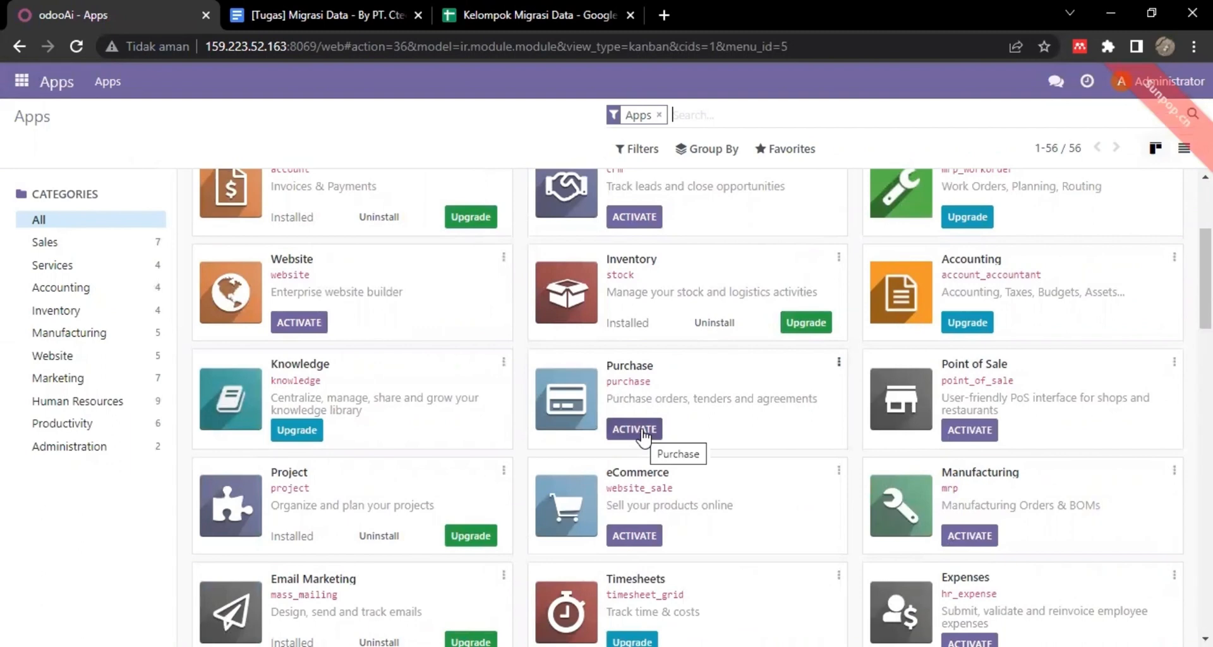
click(644, 434)
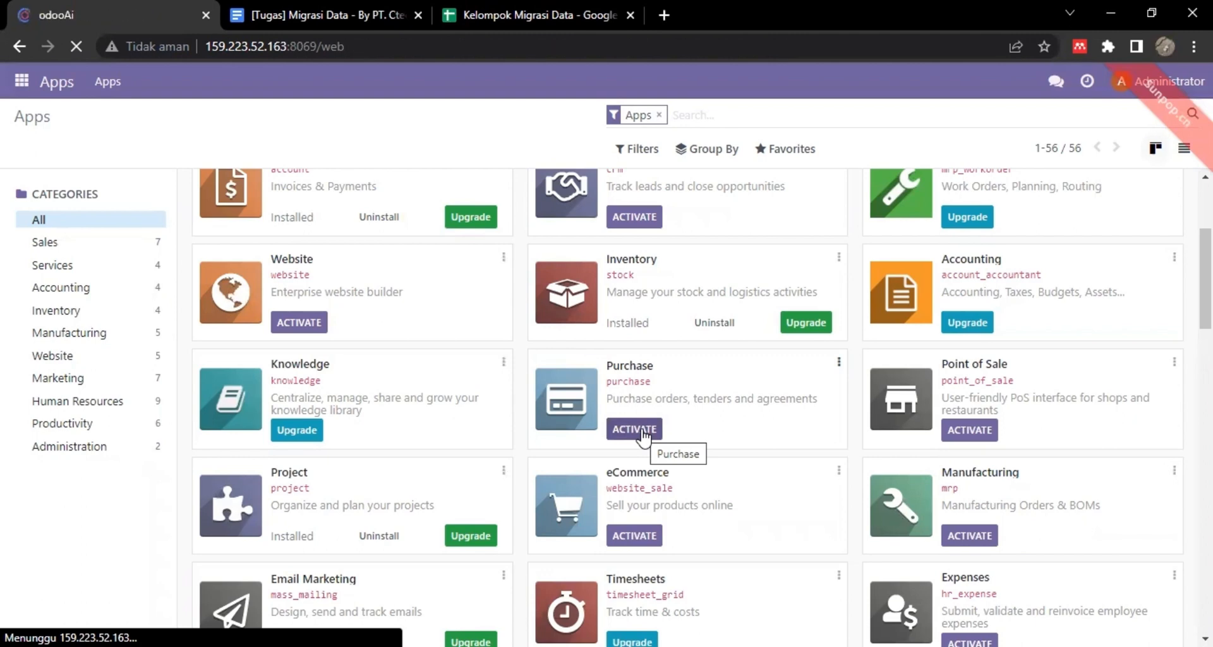
Activate the Point of Sale app from the Apps list.
click(19, 83)
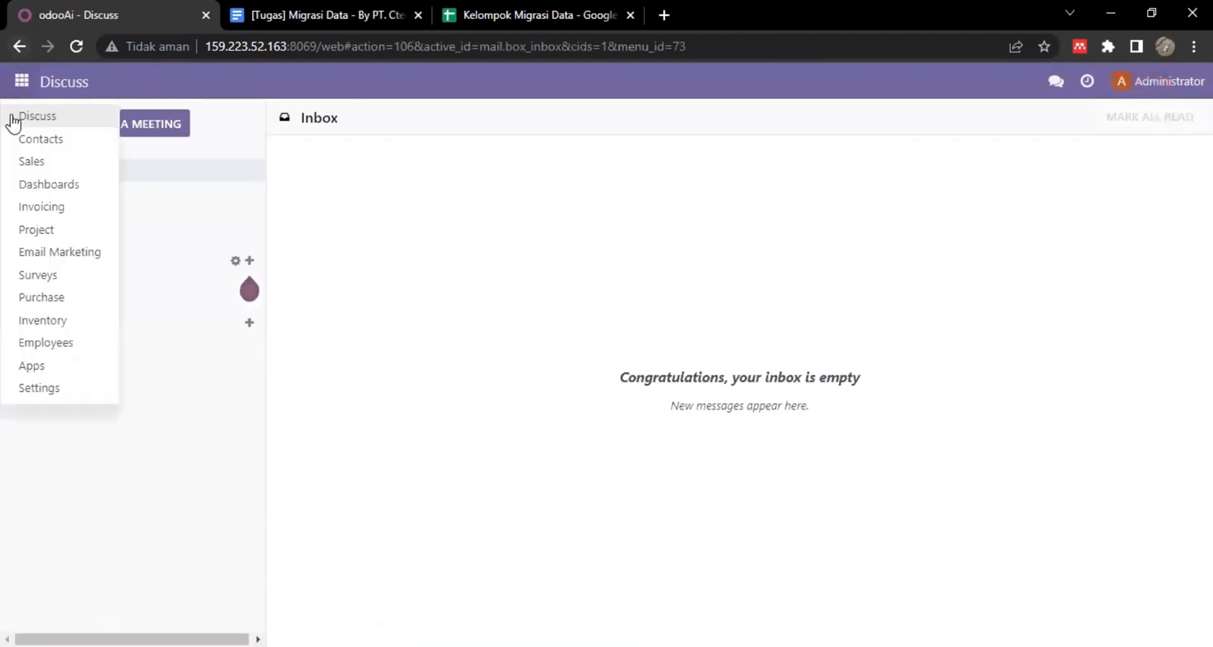
click(33, 366)
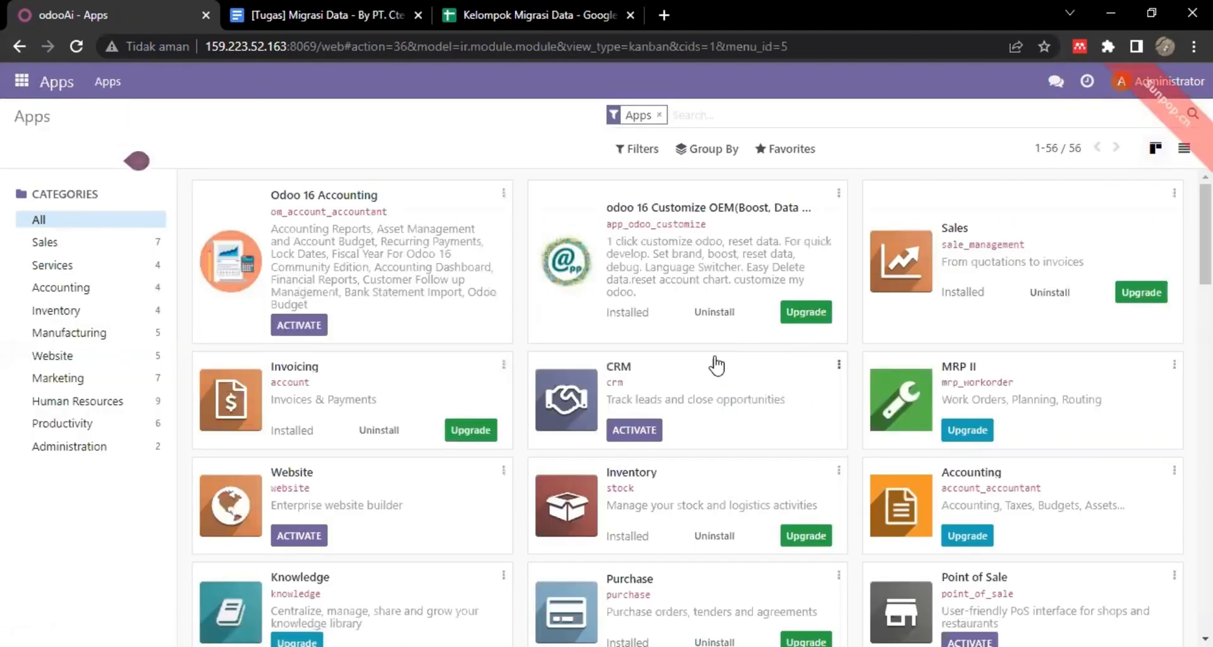
scroll(720, 411, down, 3)
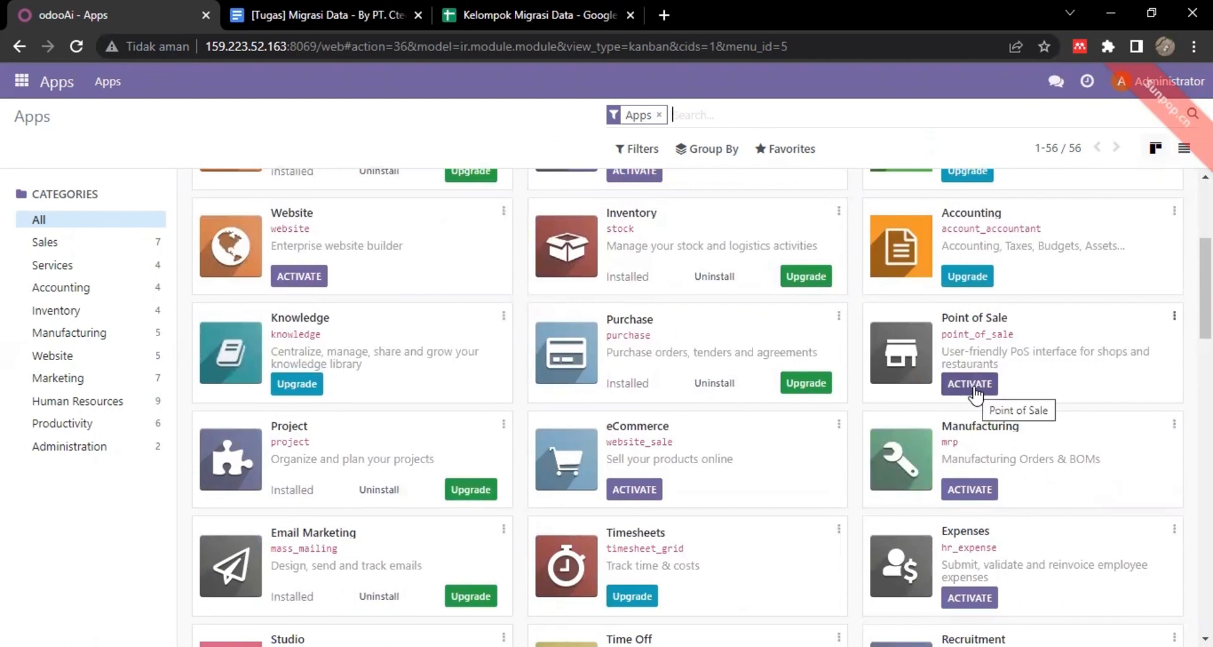
click(973, 386)
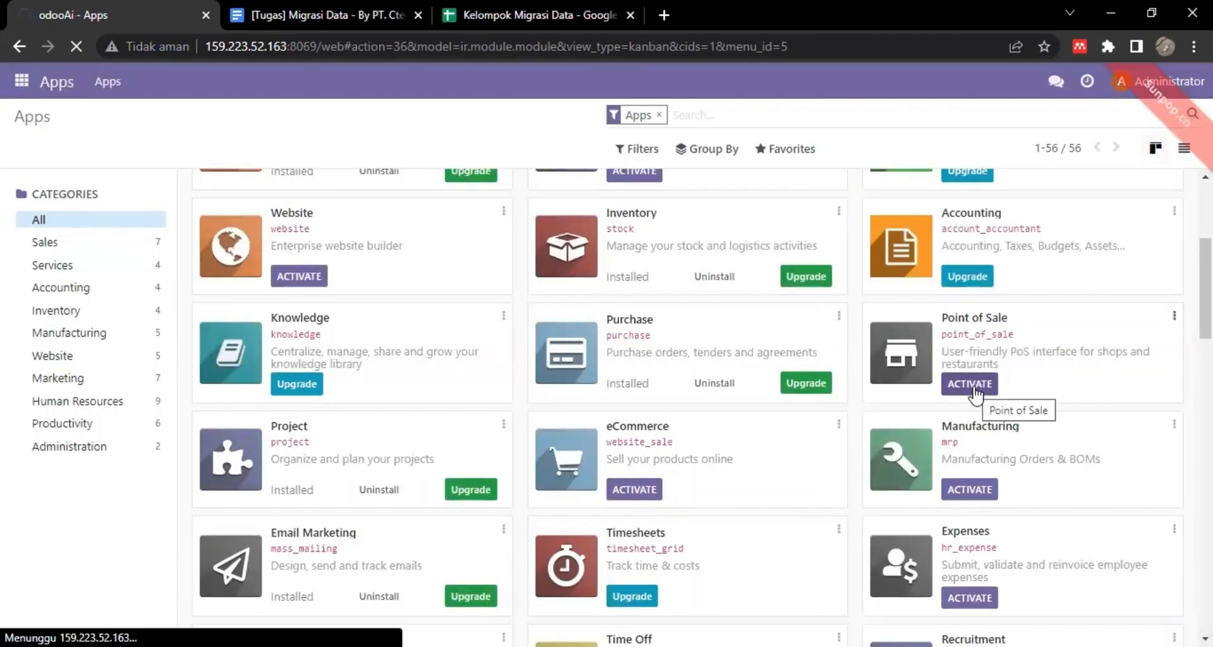
click(28, 87)
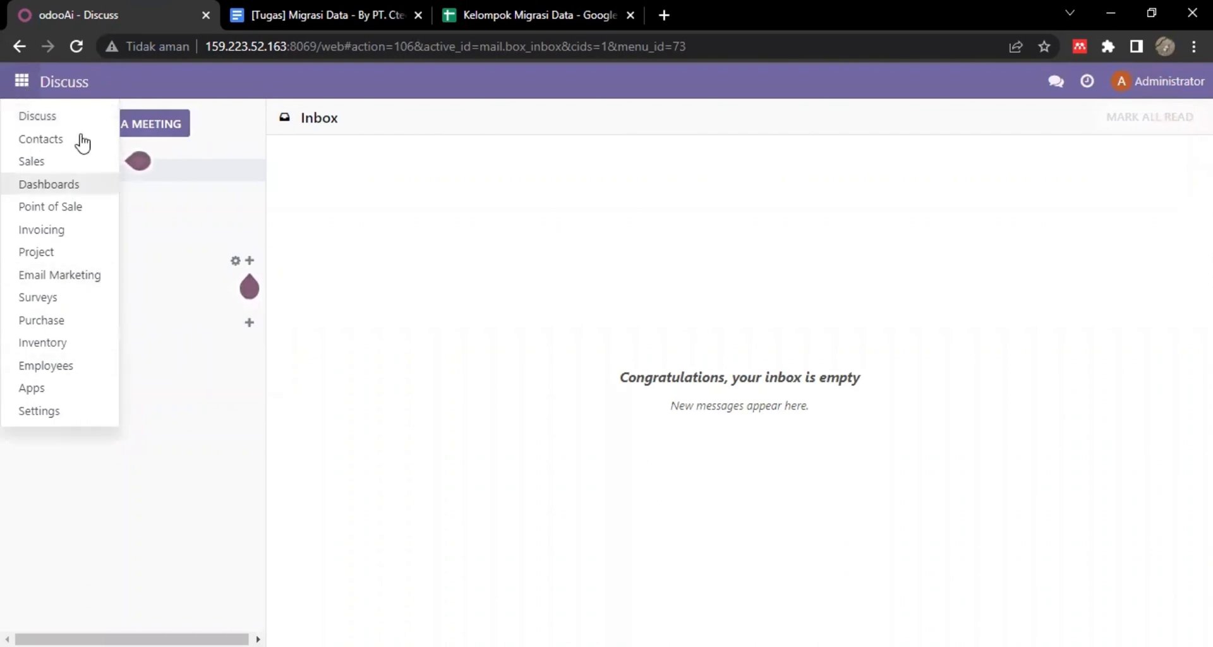
Scroll through the Accounting dashboard, then open the Sales app's Quotations list.
click(55, 392)
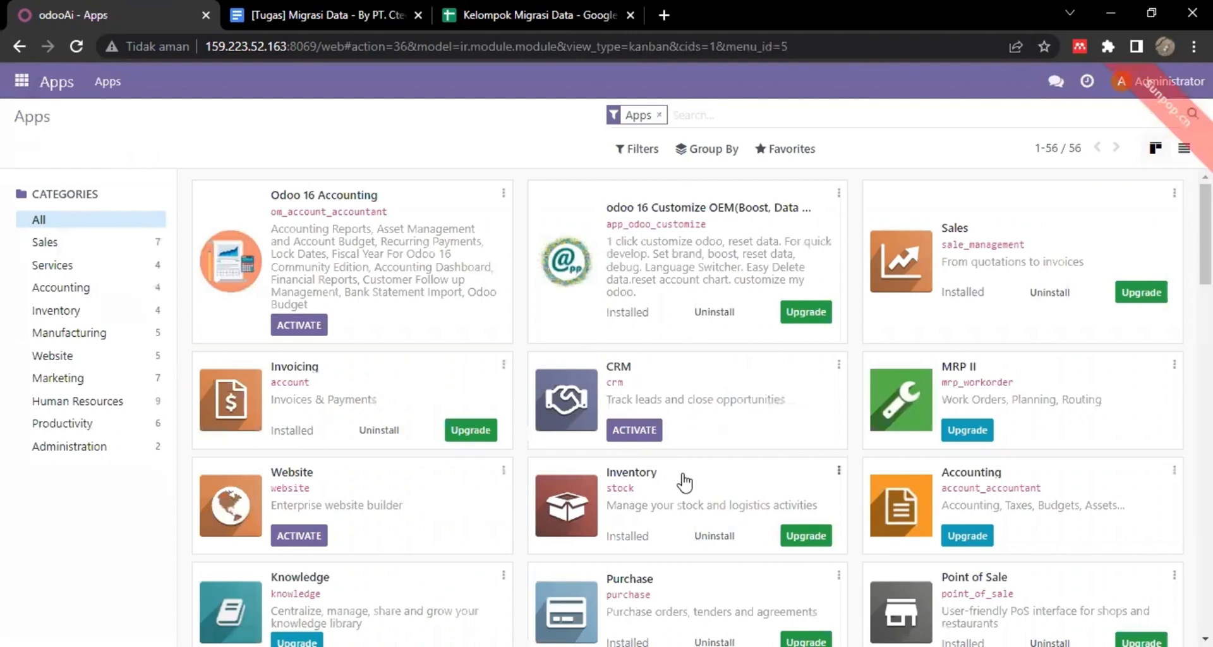
click(29, 86)
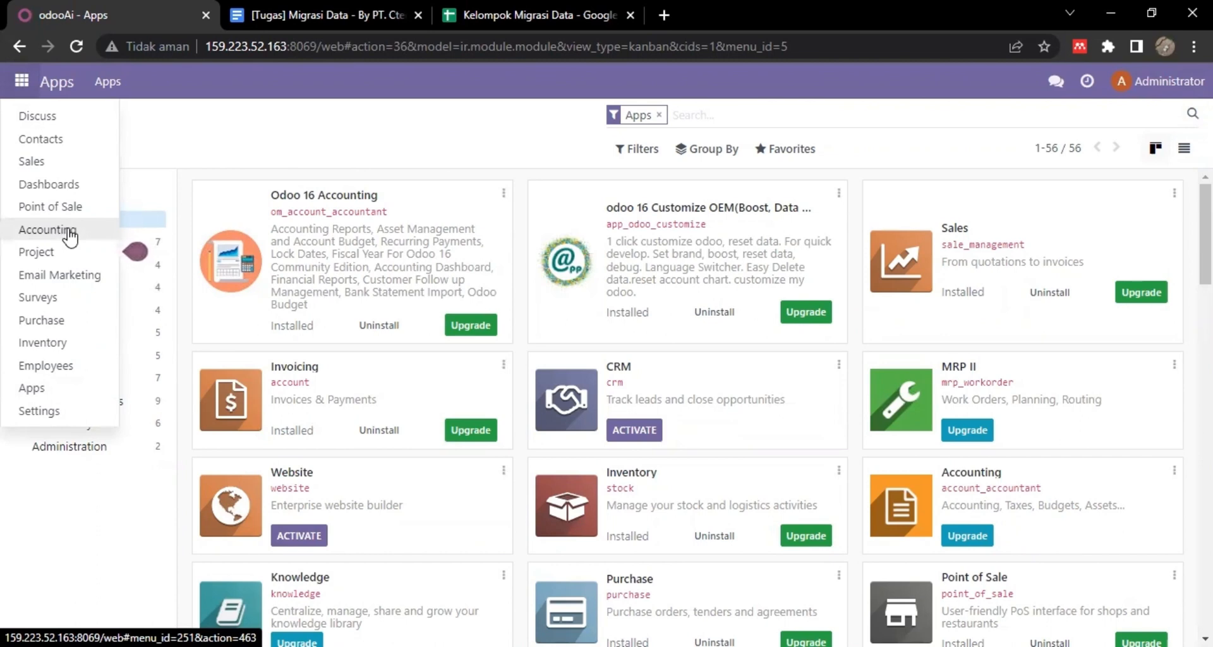
click(68, 233)
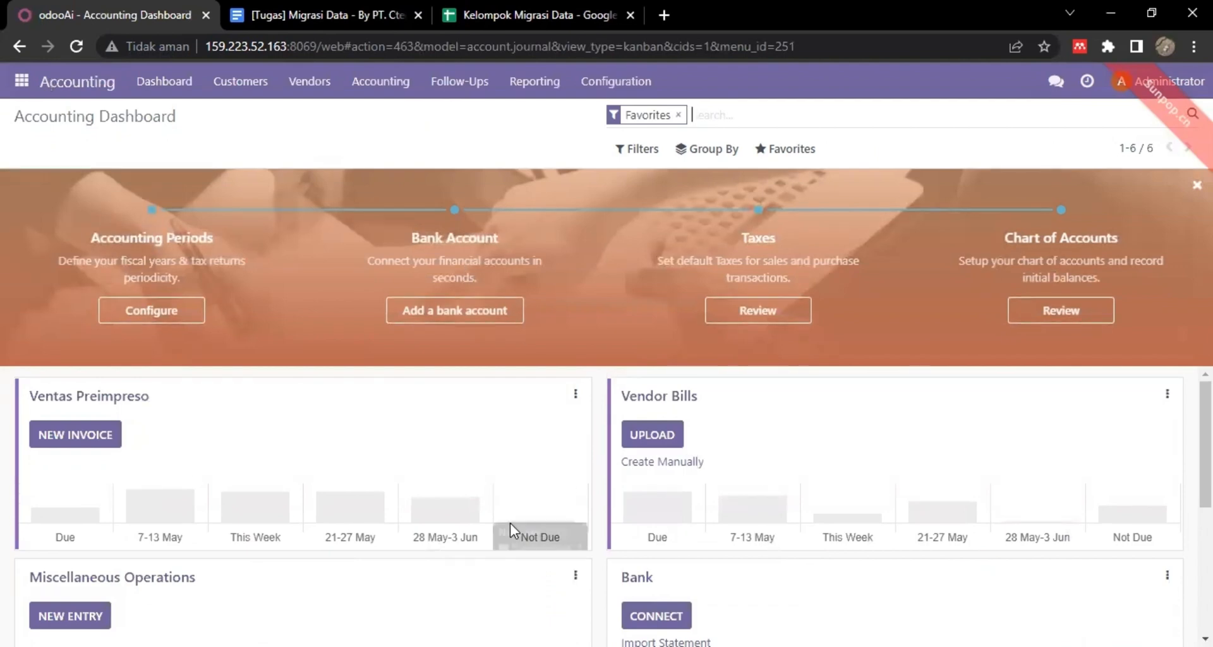
scroll(506, 493, down, 5)
scroll(505, 493, up, 5)
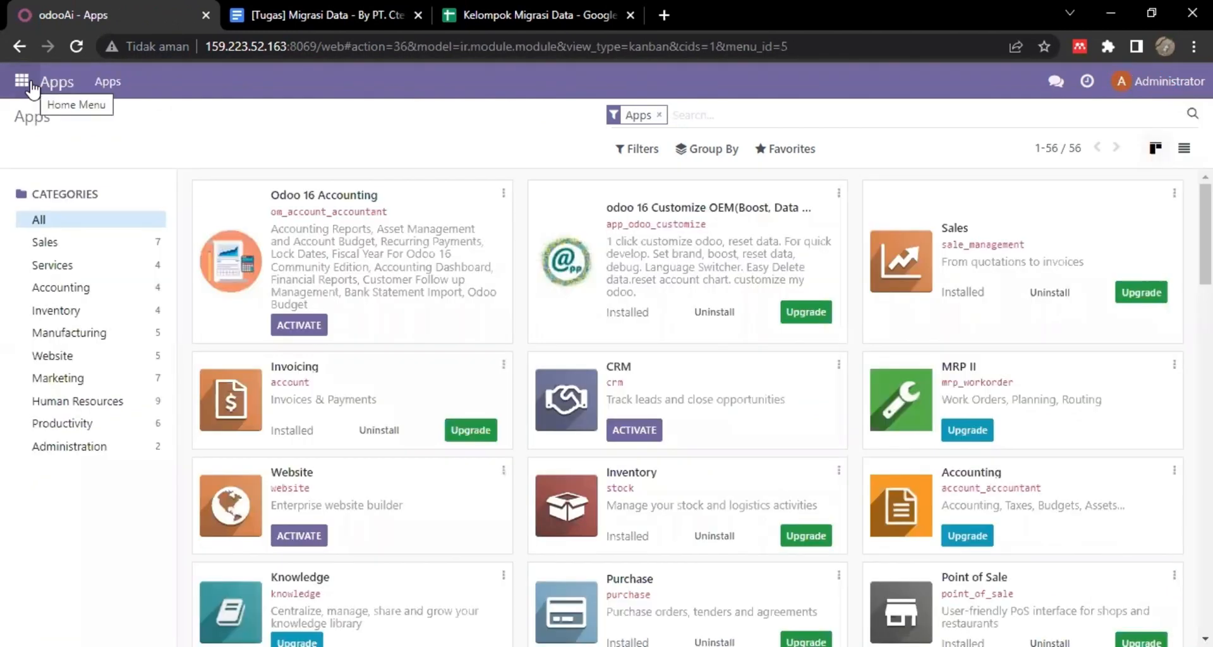
click(23, 80)
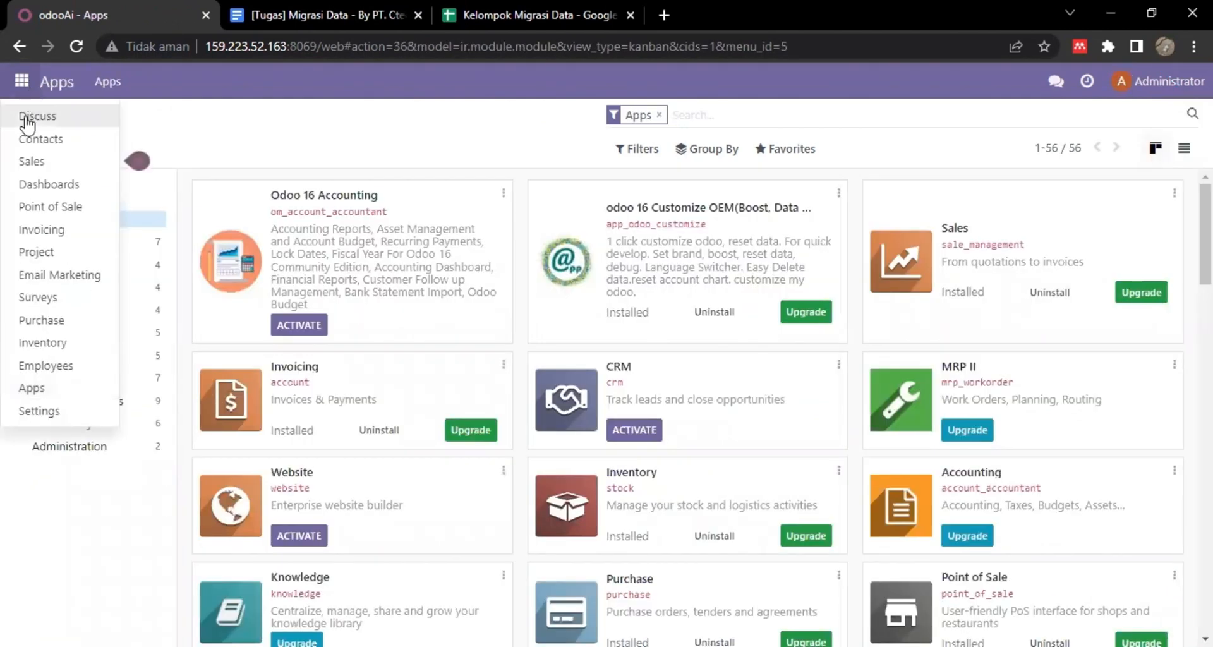
click(42, 163)
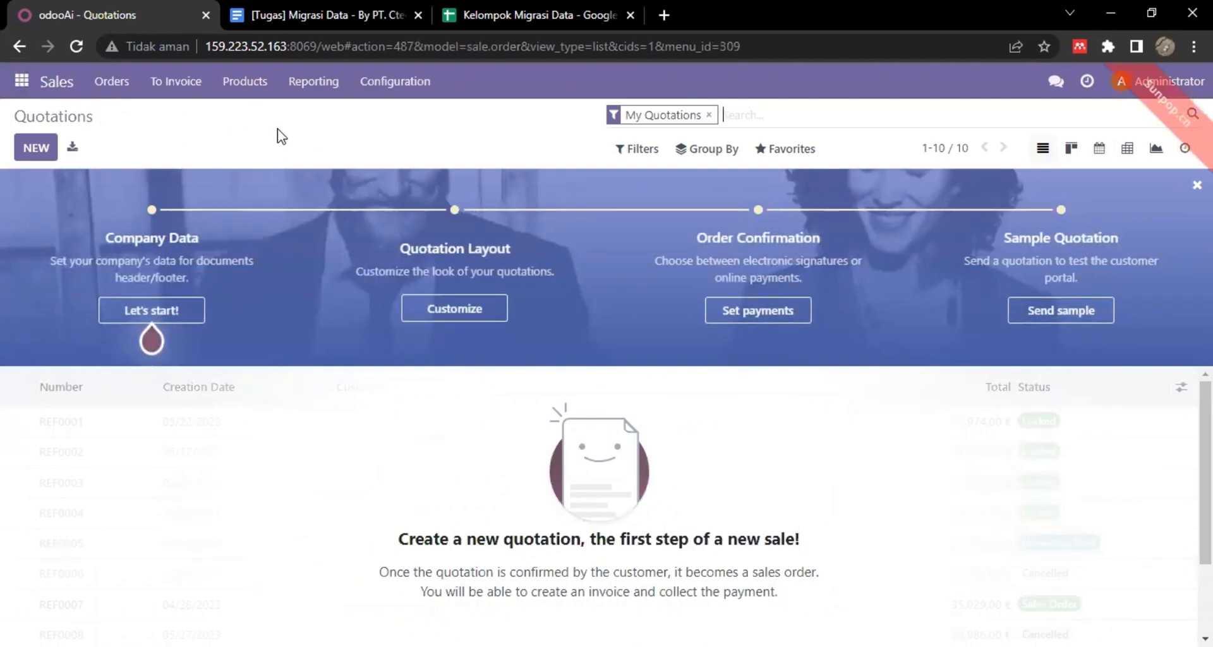
Browse Point of Sale, Invoicing, Purchase quotation requests and the Inventory overview.
click(19, 81)
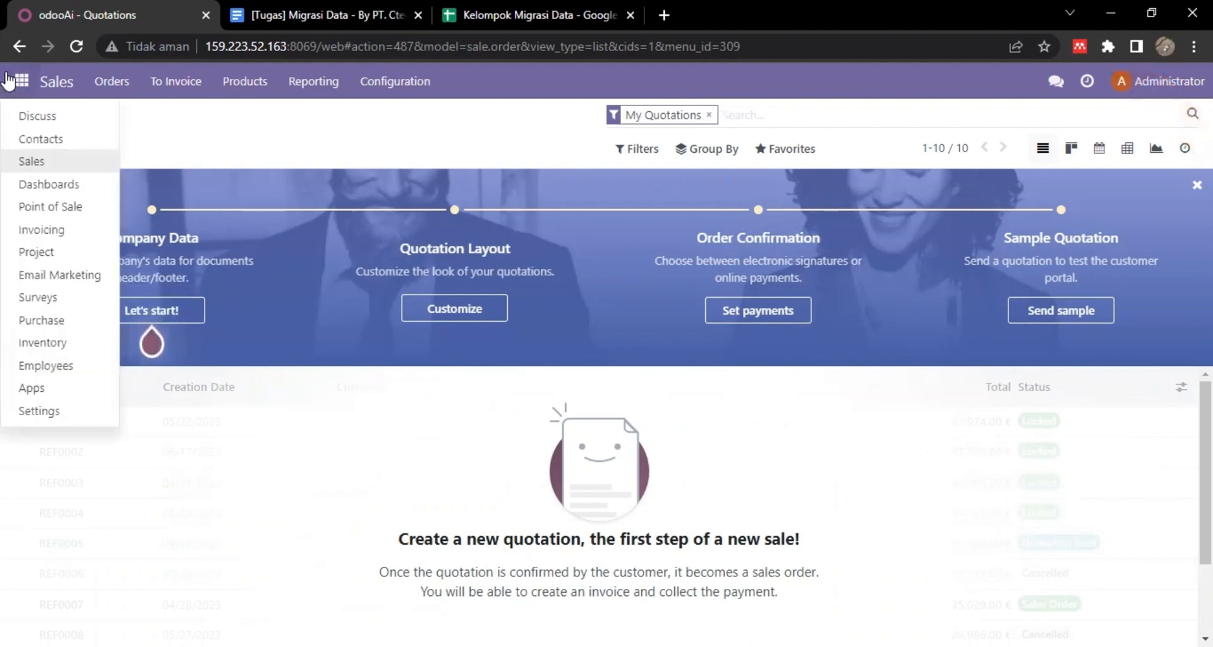
click(54, 208)
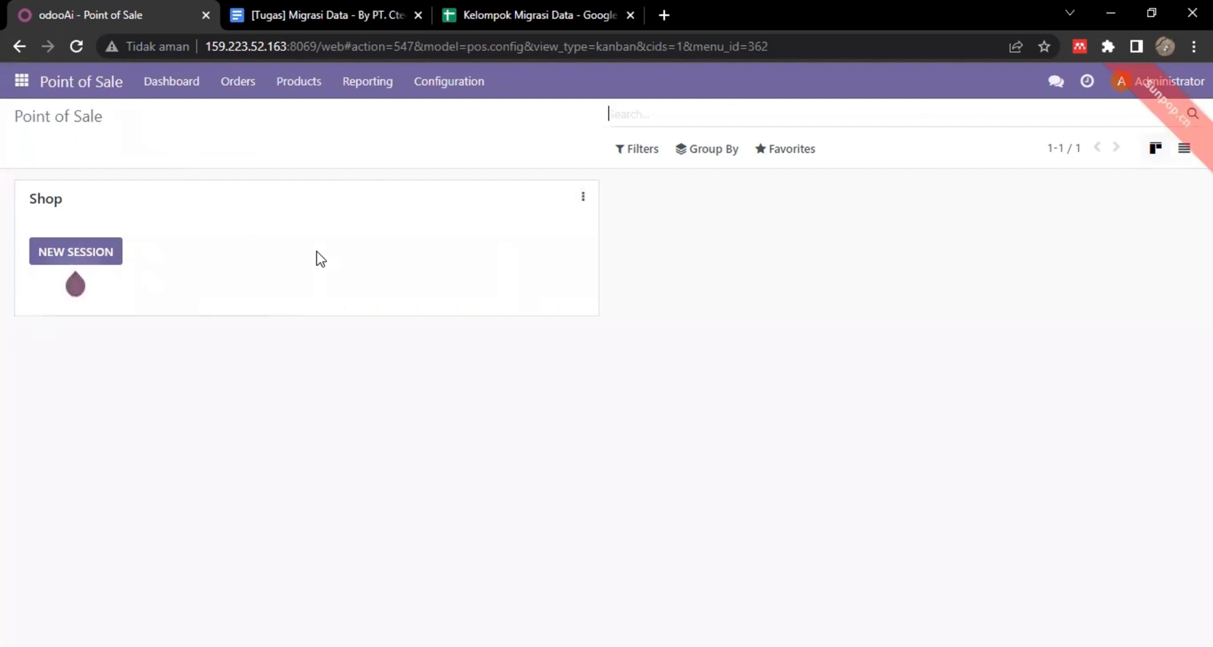
click(13, 81)
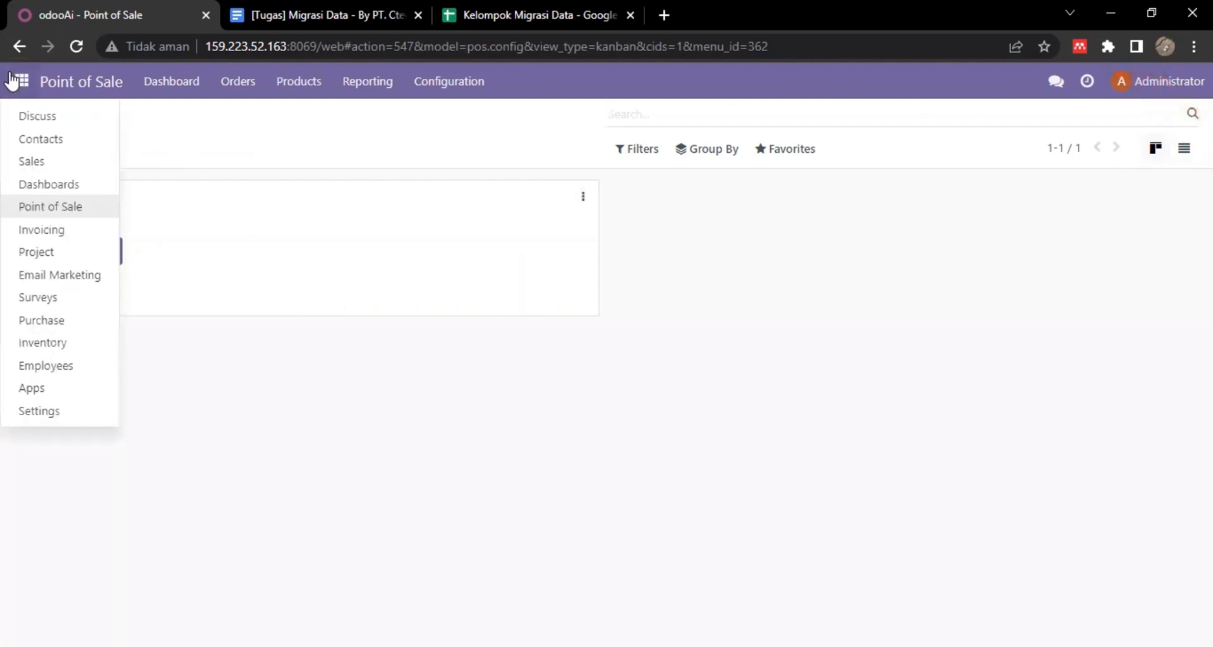
click(55, 234)
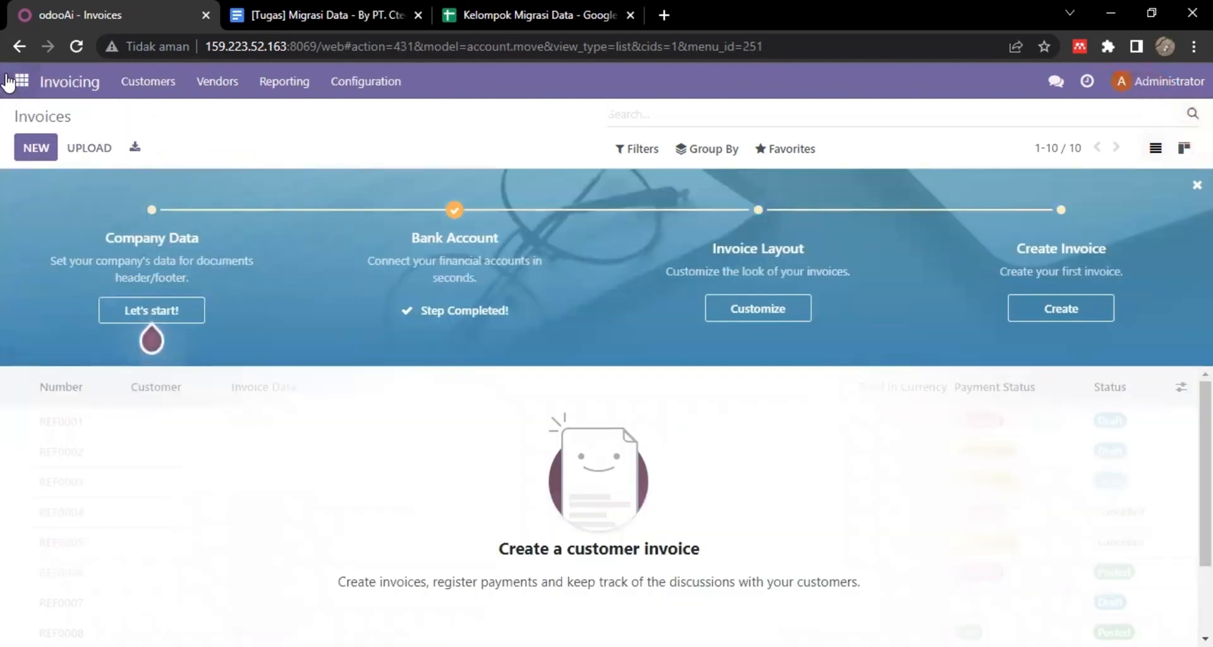
click(8, 82)
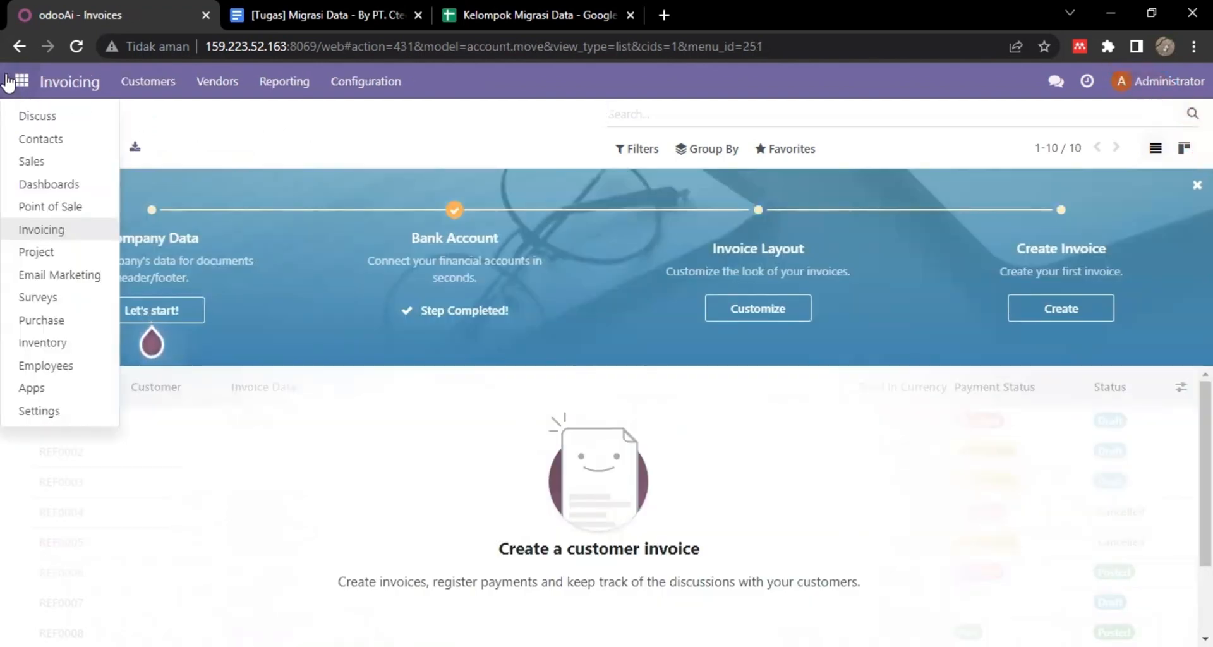
click(53, 319)
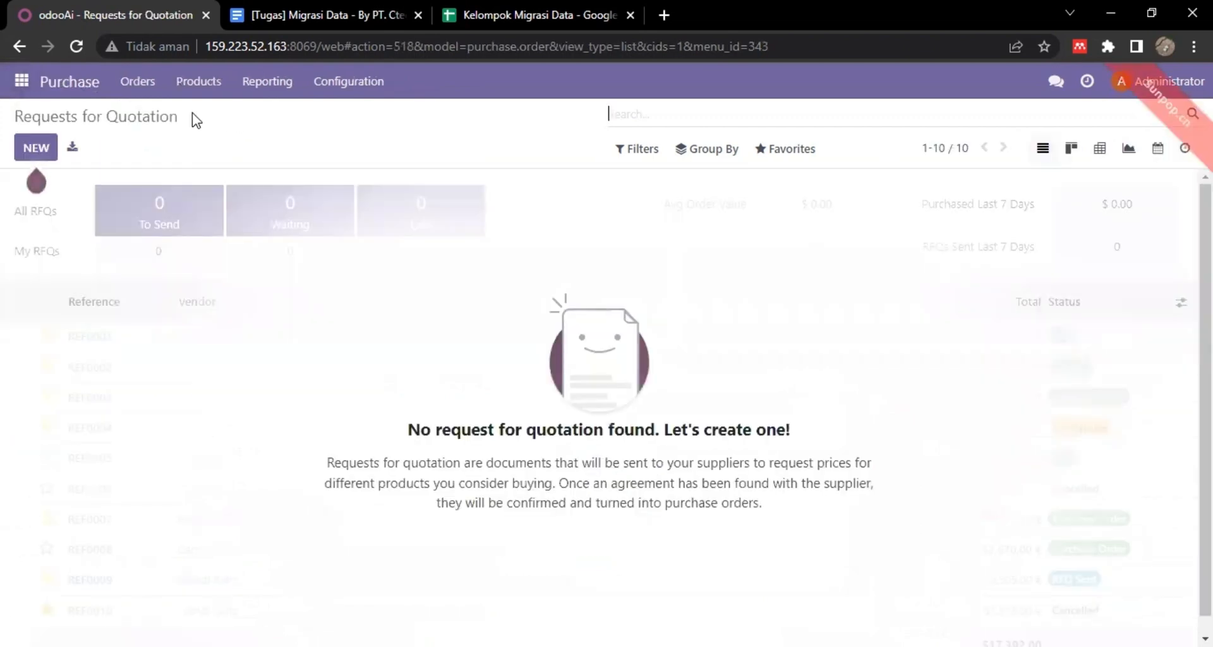
click(25, 82)
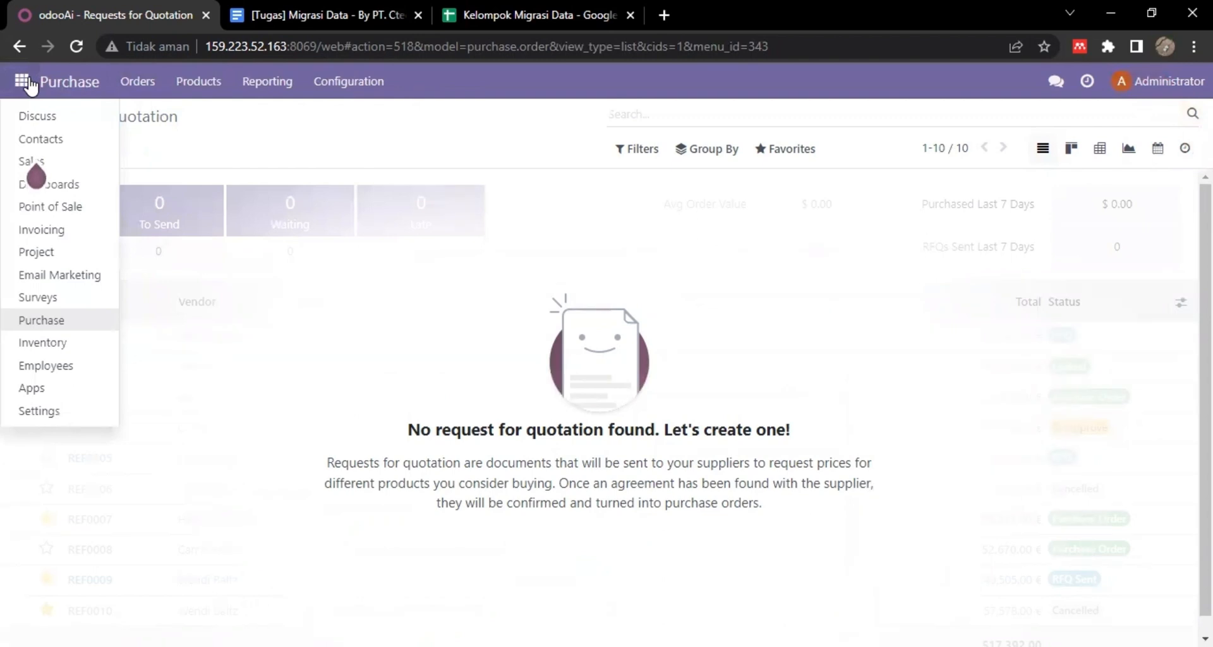
click(61, 343)
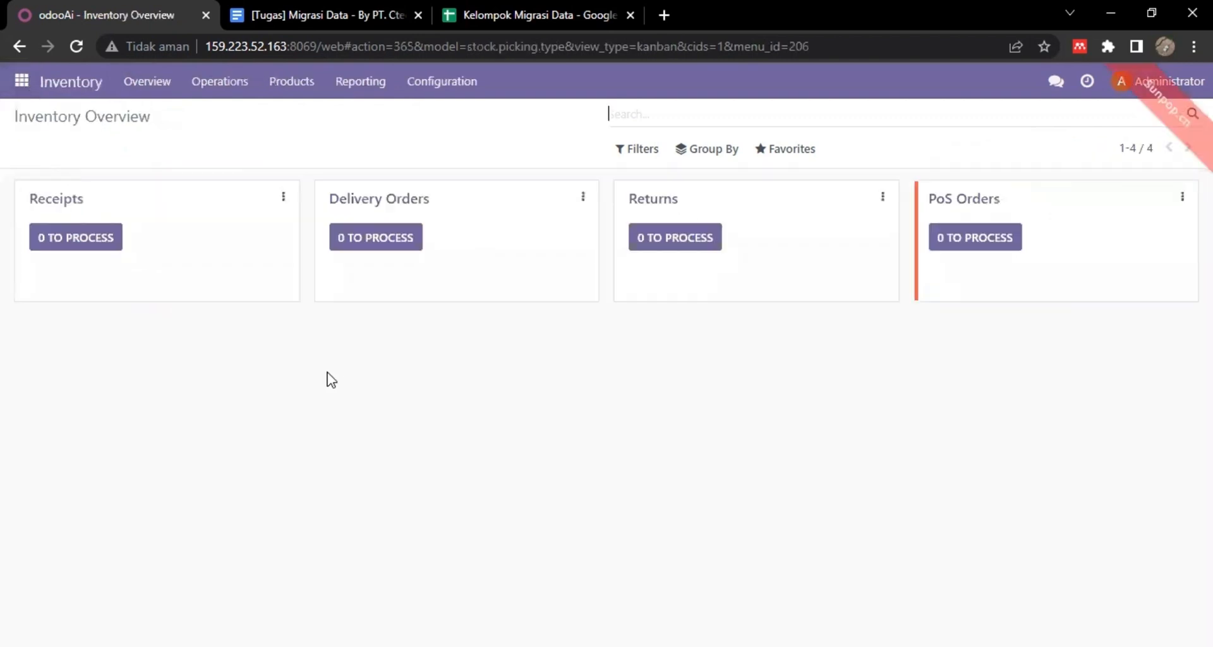
click(21, 81)
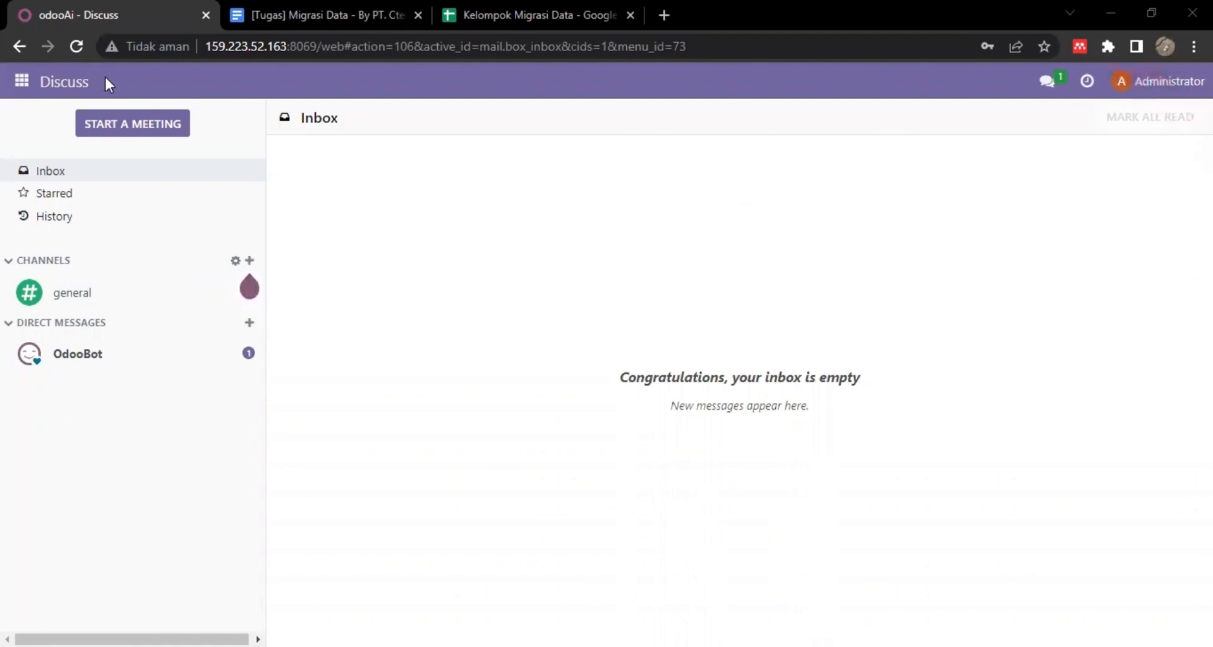
Activate developer mode from the bottom of the Settings page.
click(24, 82)
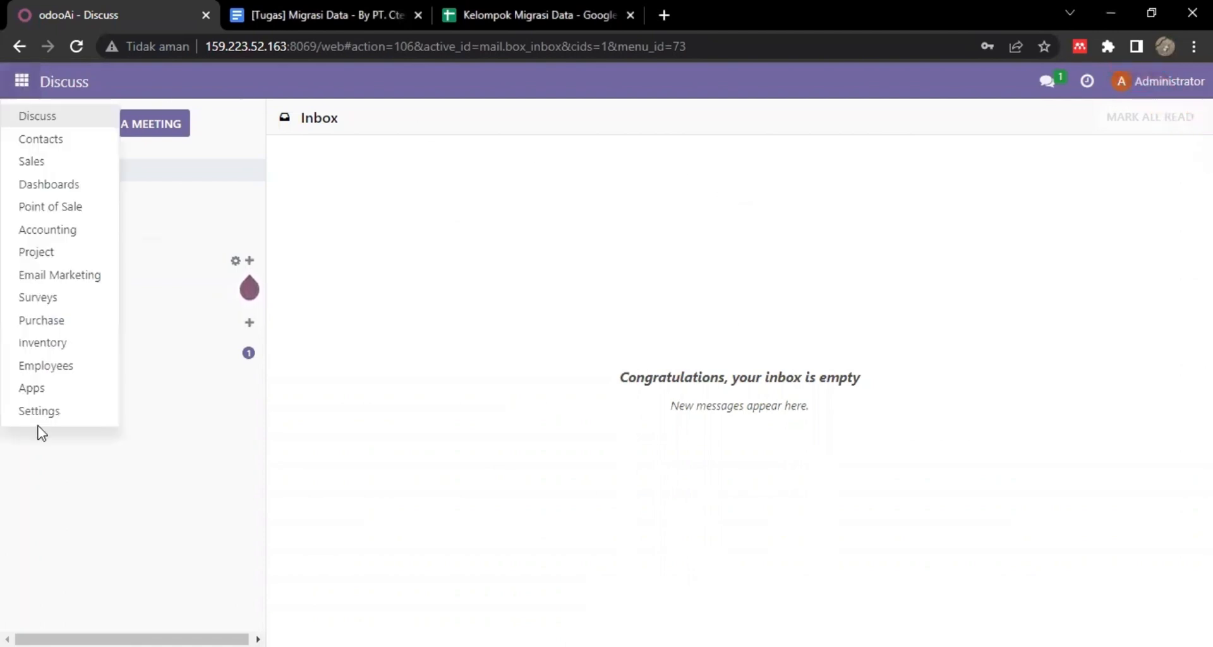
click(40, 419)
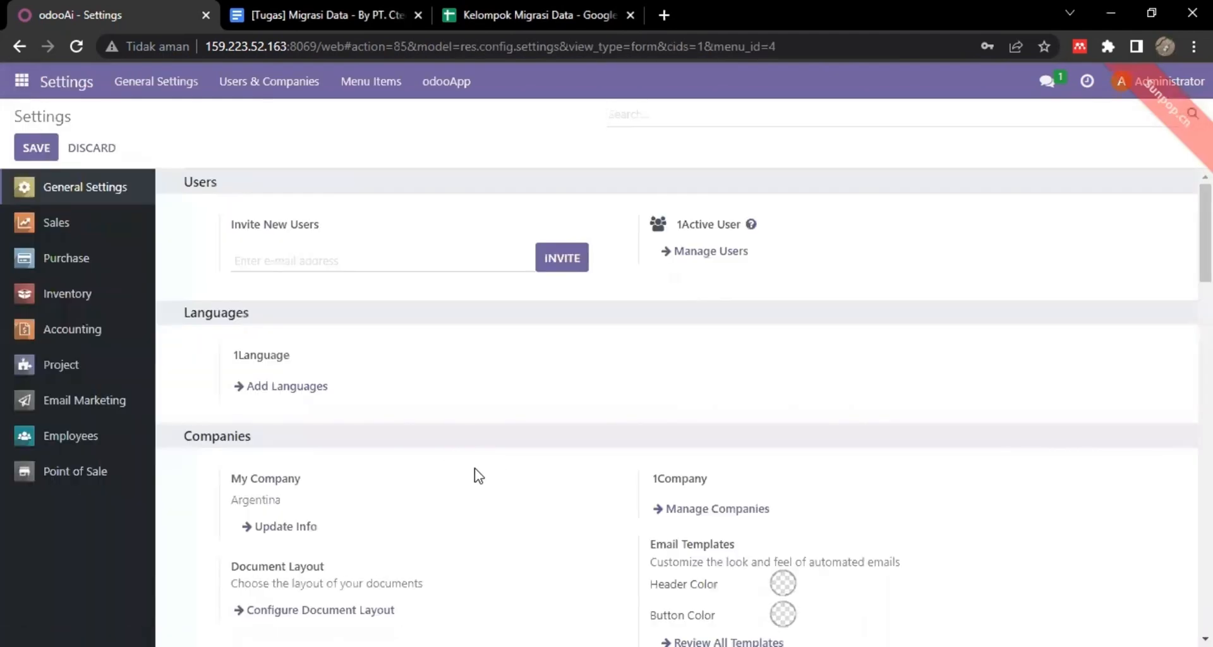
scroll(474, 471, down, 2)
scroll(478, 475, down, 15)
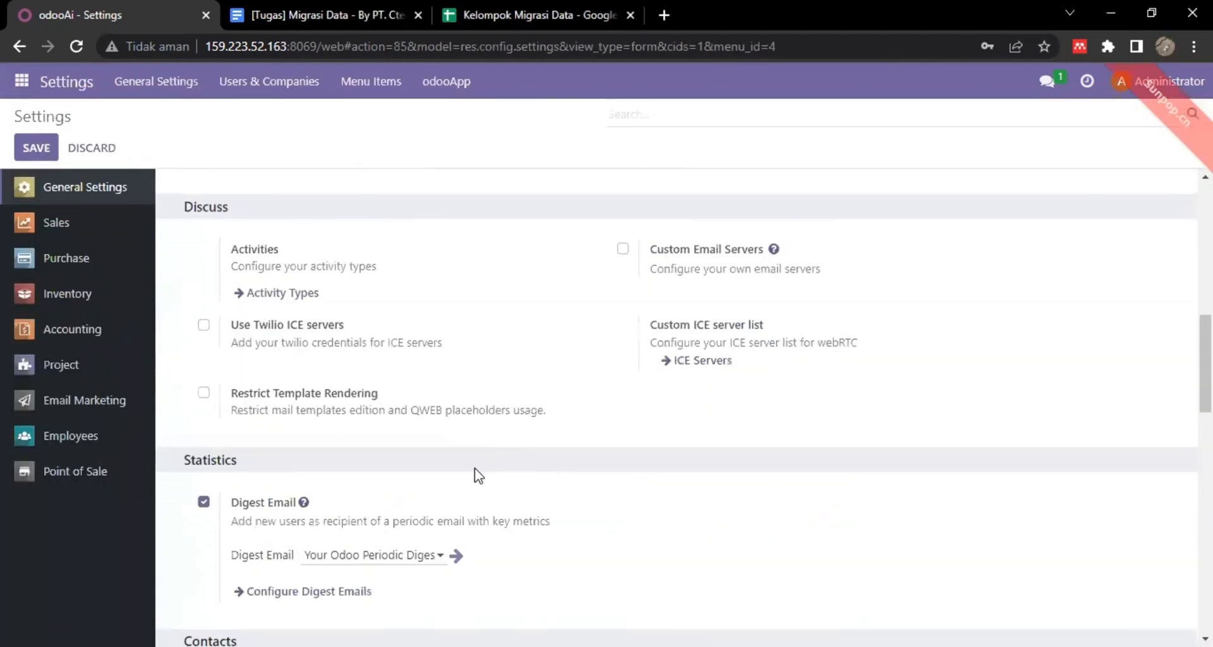
scroll(478, 475, down, 8)
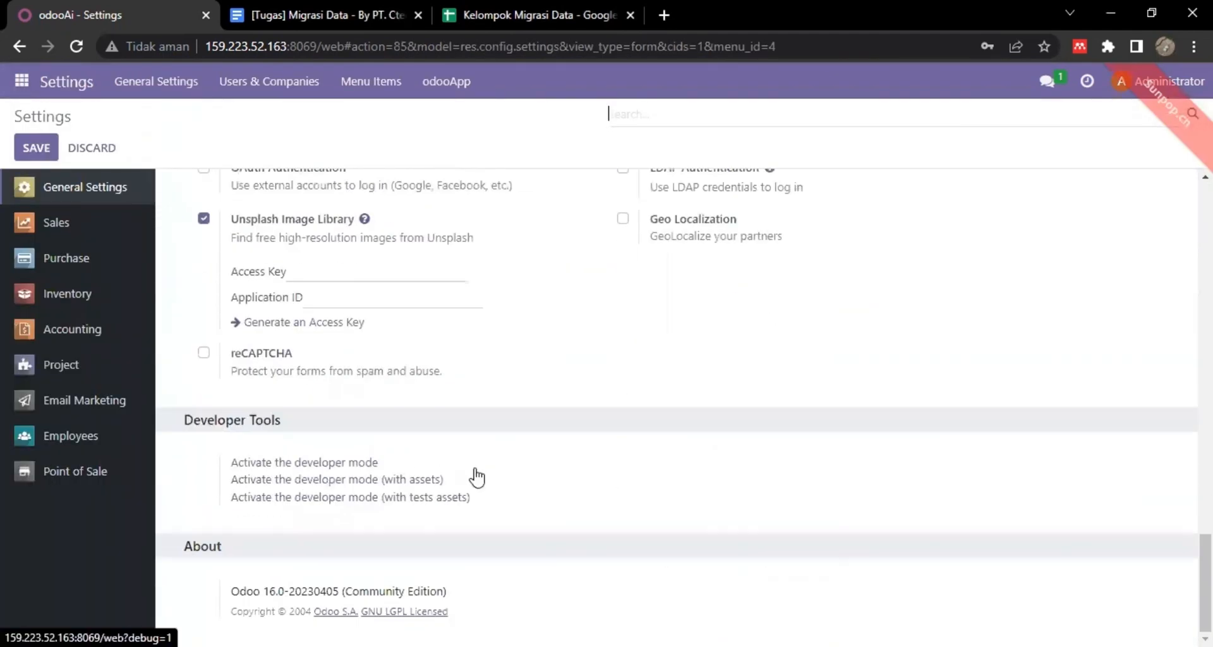
click(295, 464)
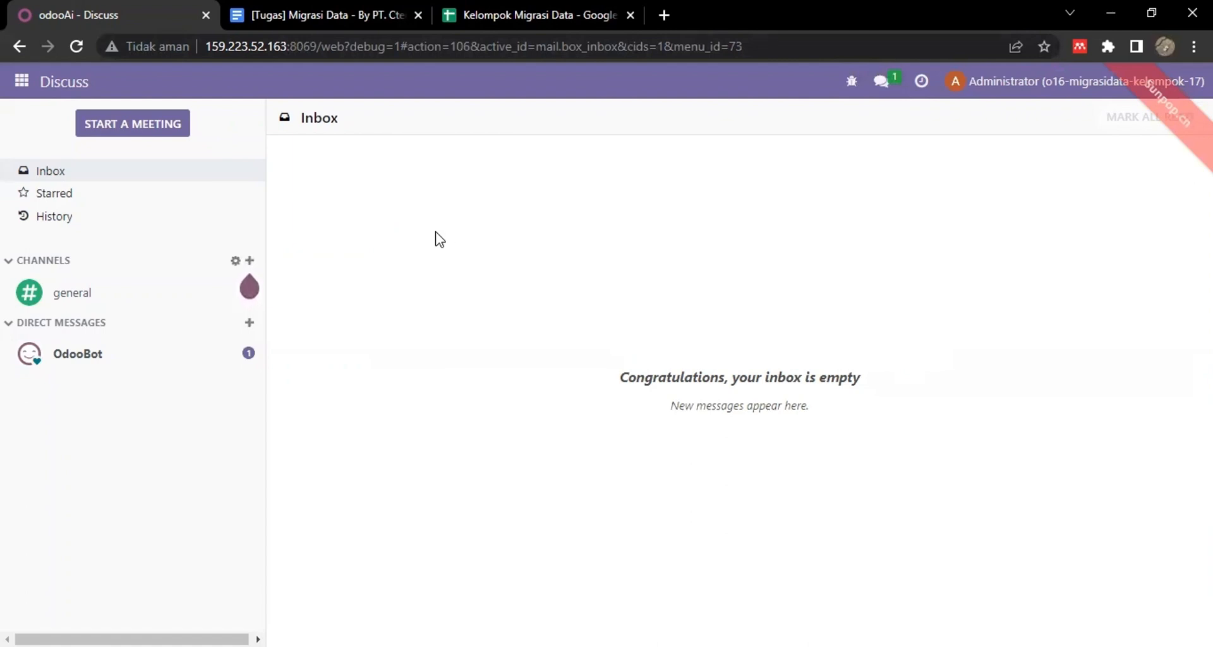
Open the Administrator user and tick Manage Multiple Units of Measure in its access rights.
click(24, 87)
click(54, 429)
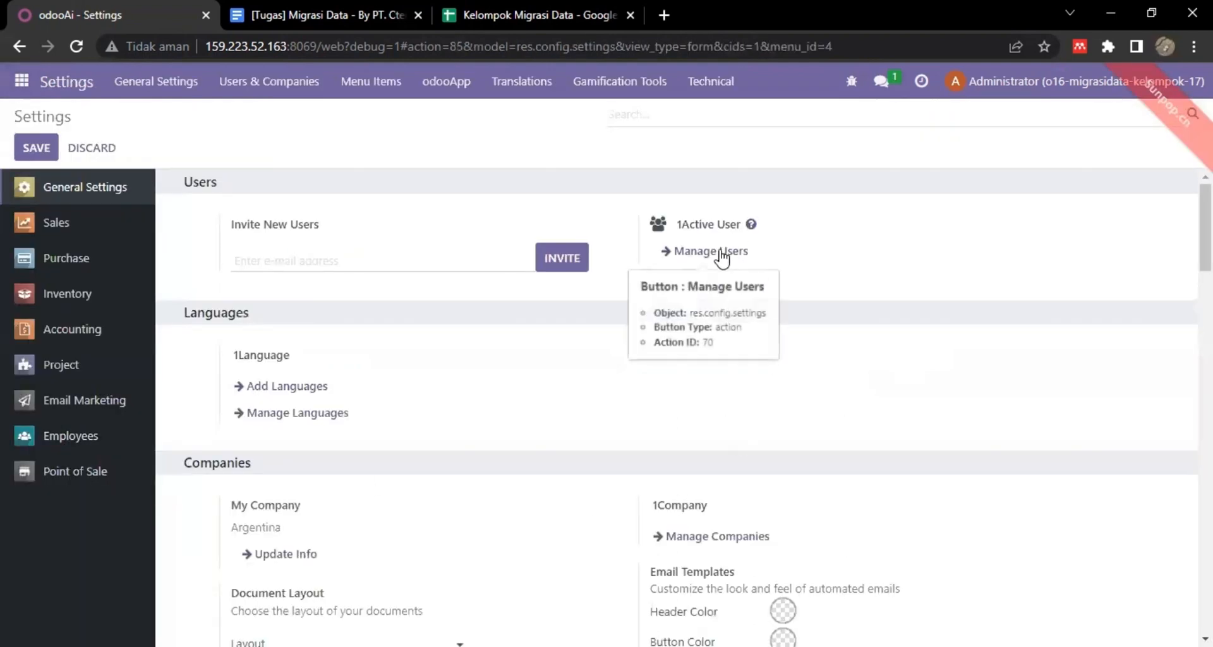
click(722, 253)
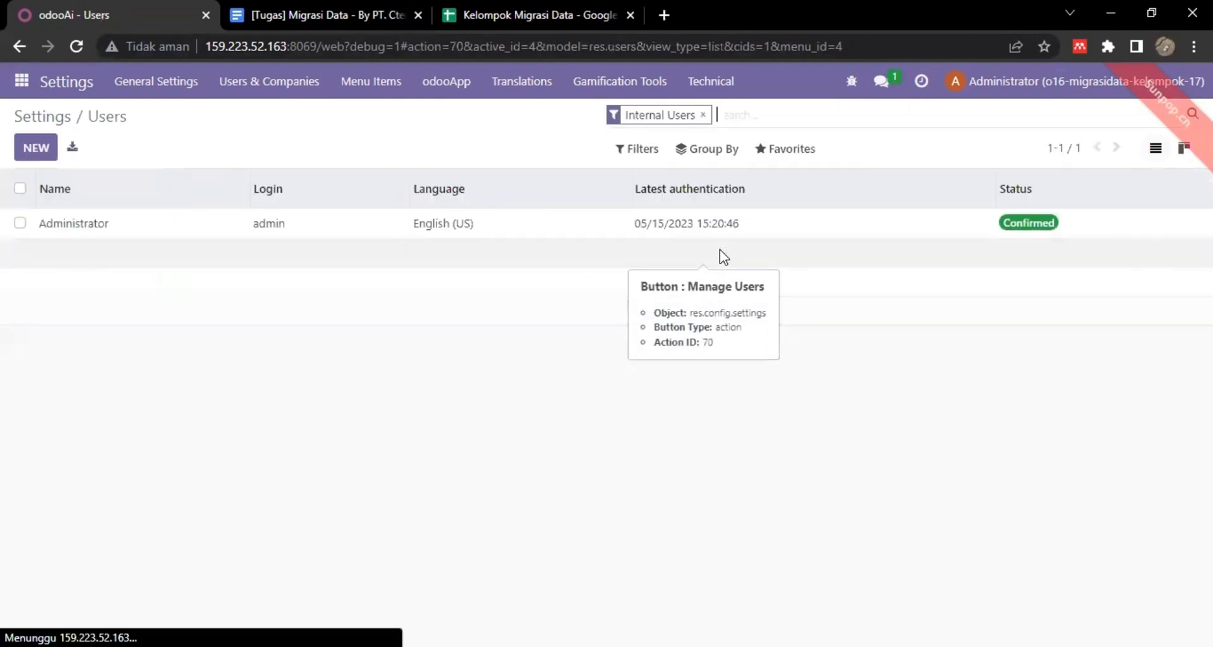
click(203, 224)
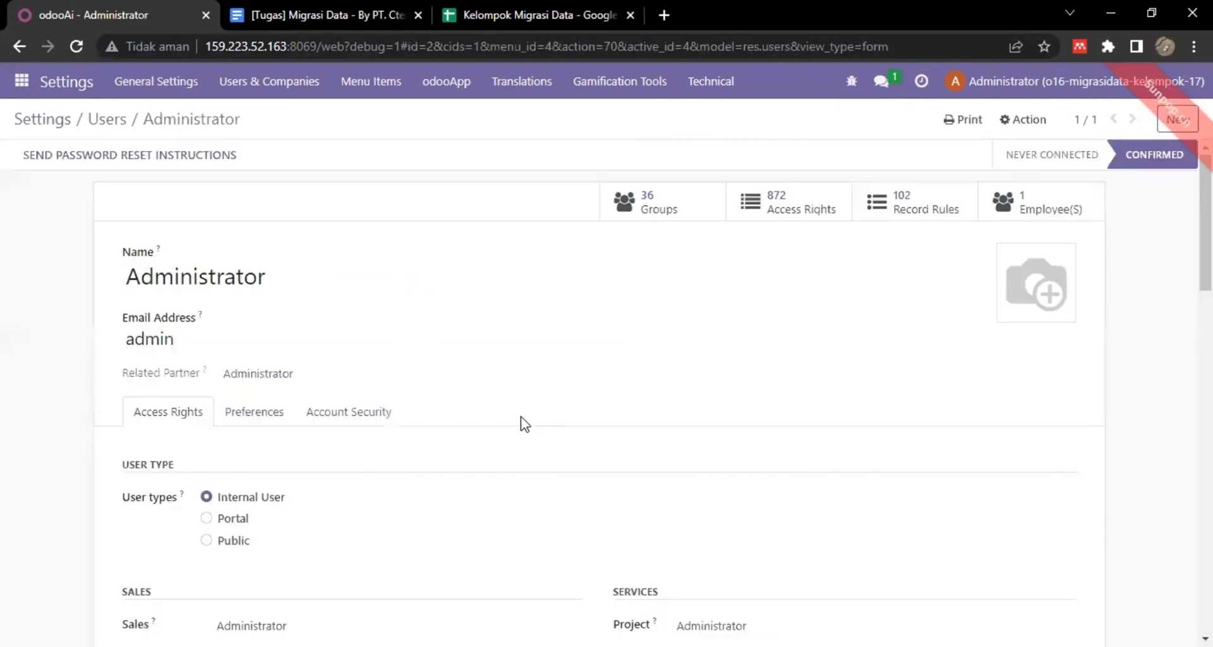
scroll(525, 423, down, 4)
scroll(525, 424, down, 14)
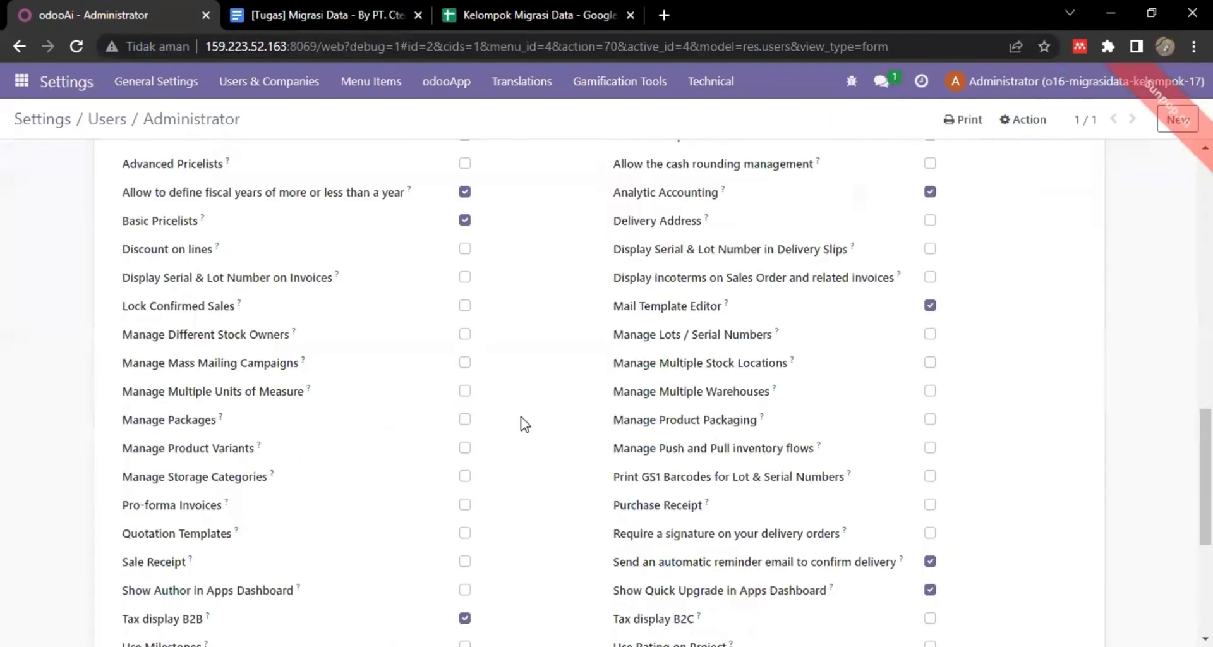
scroll(525, 423, up, 4)
scroll(523, 423, up, 1)
scroll(489, 442, down, 1)
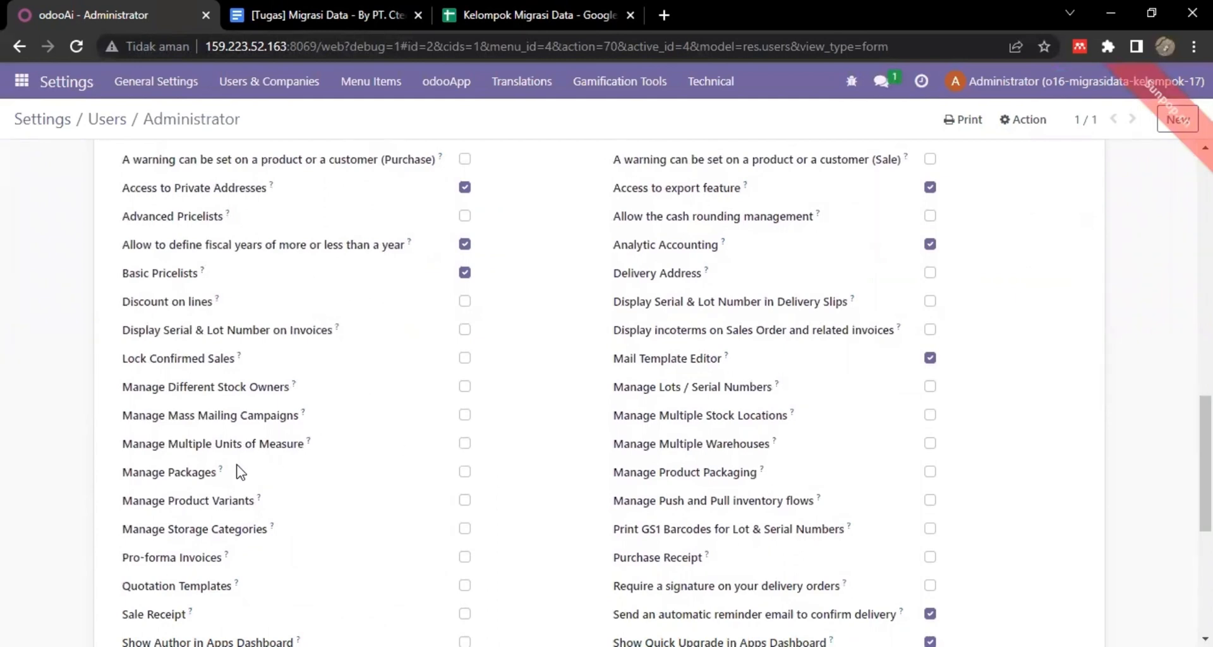
click(465, 444)
scroll(772, 493, down, 2)
scroll(772, 493, down, 2)
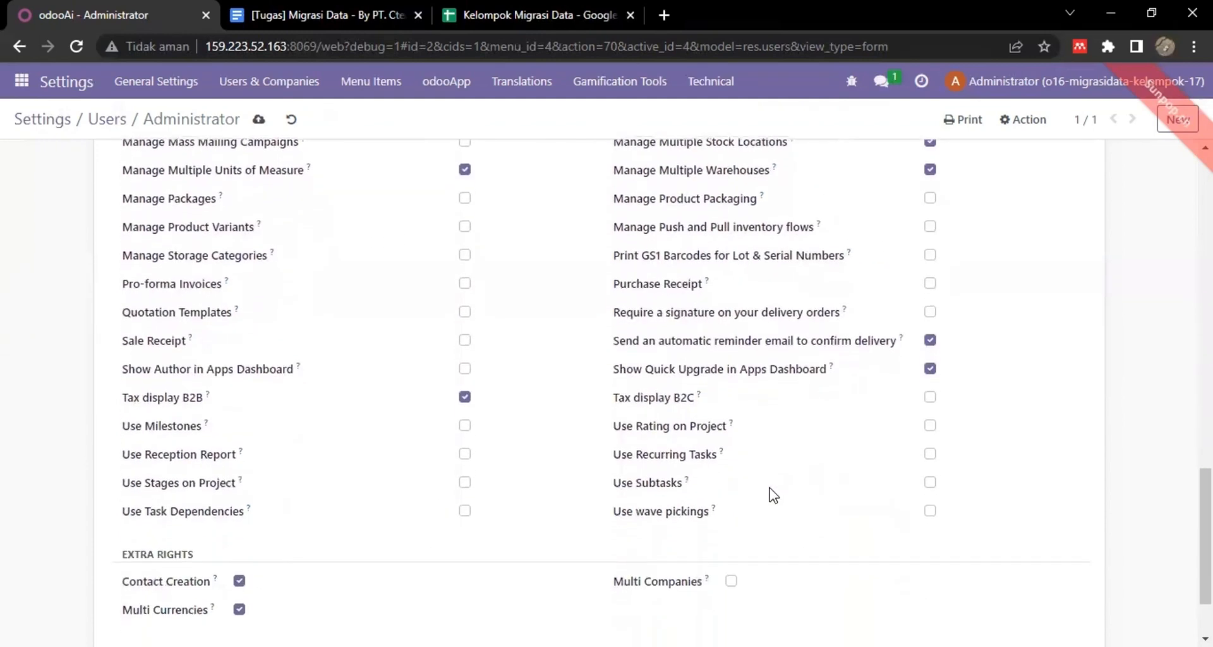
scroll(773, 496, down, 1)
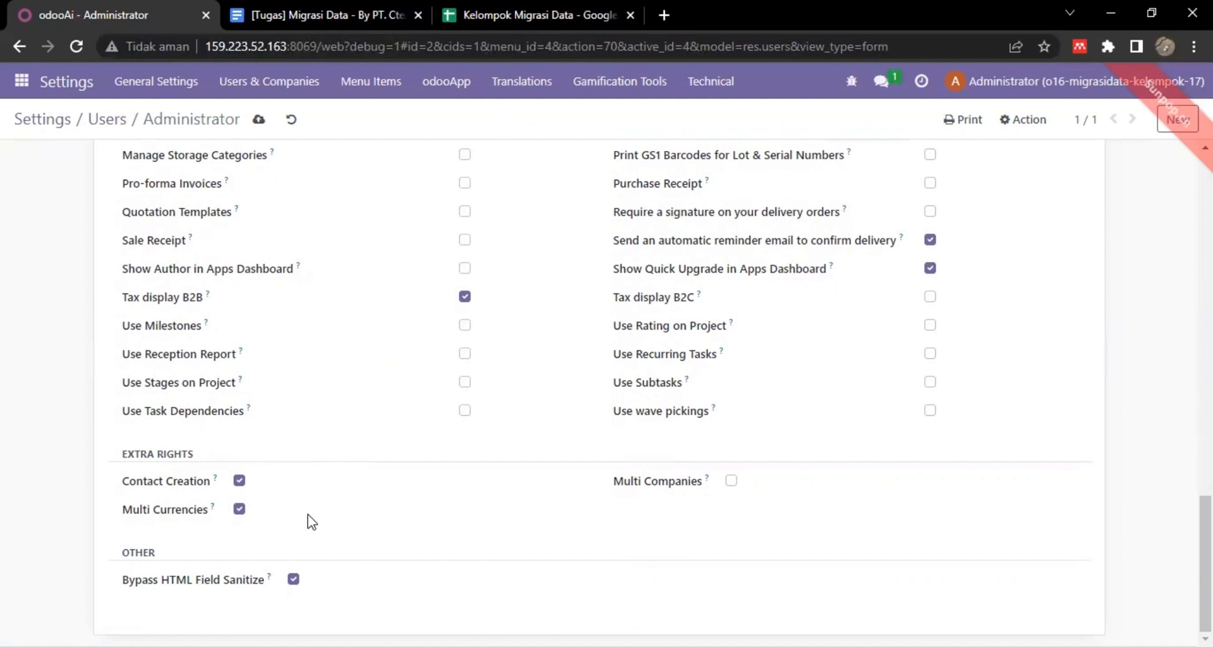
scroll(312, 521, up, 1)
scroll(312, 522, up, 15)
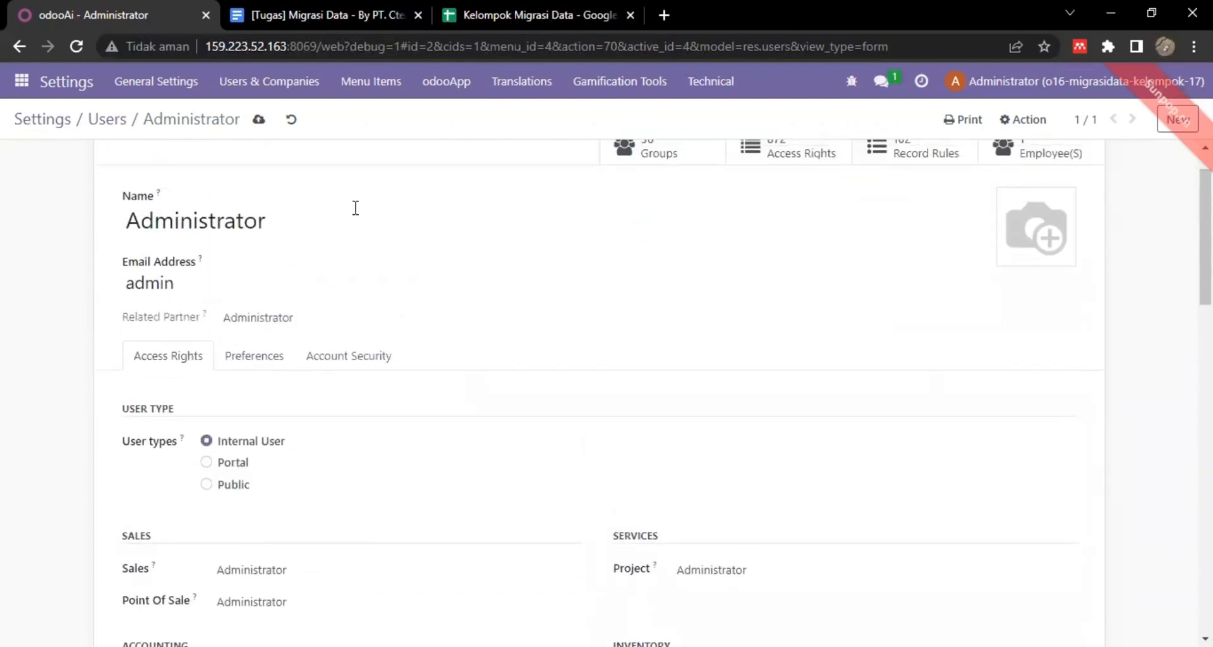
Save the Administrator user, then open Manage Languages from the general Settings.
click(257, 126)
click(43, 120)
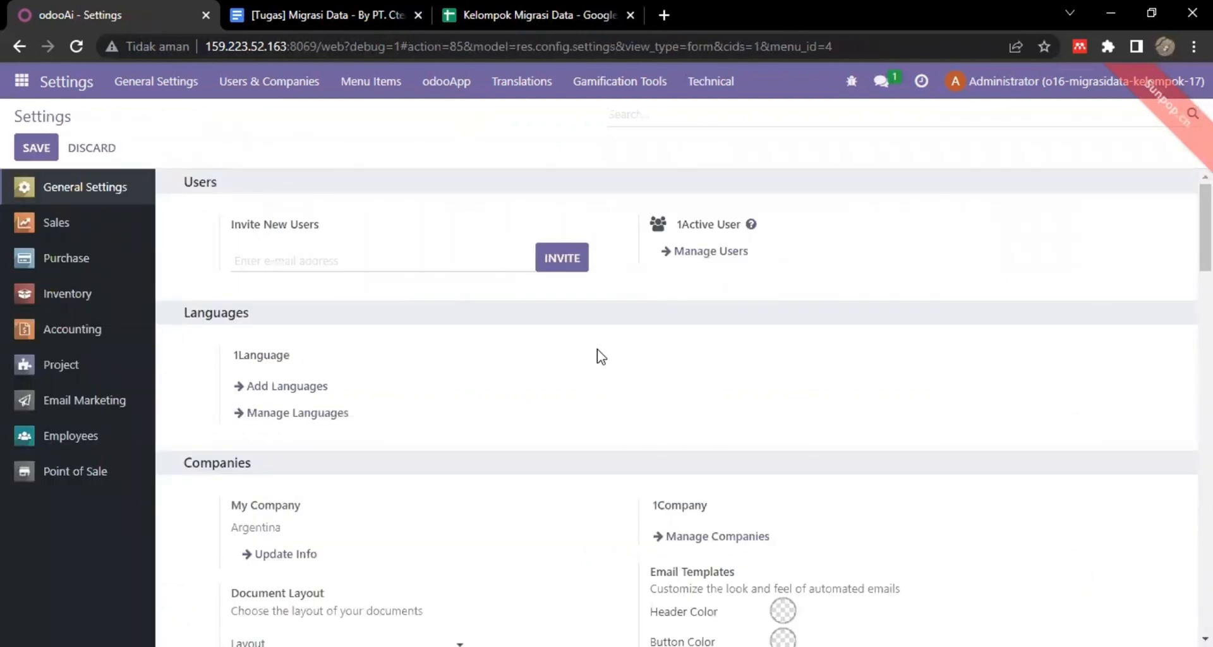
scroll(597, 349, down, 1)
scroll(598, 349, down, 1)
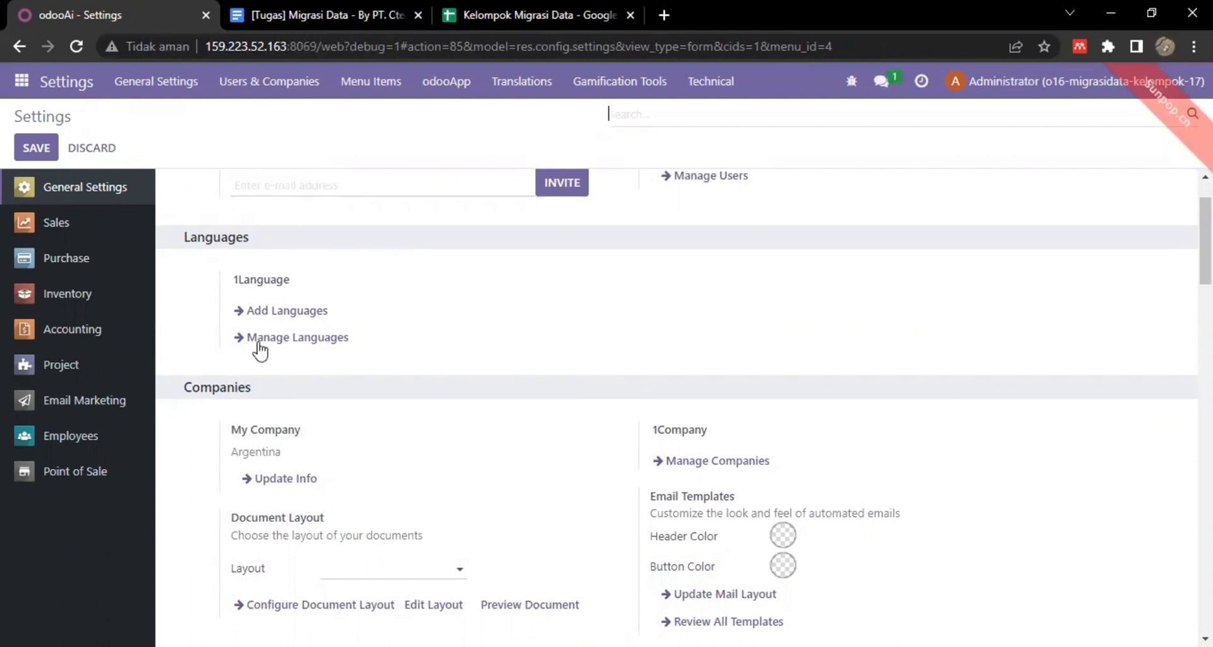
click(317, 341)
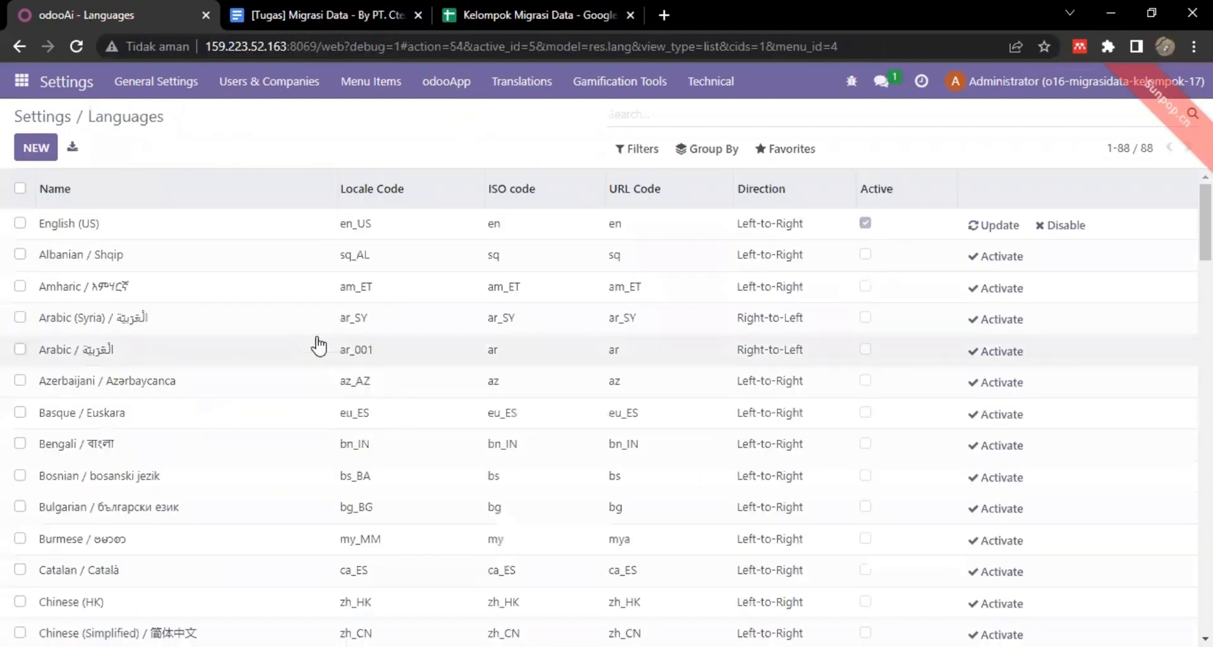
Set the English (US) separator format to [3,0,3] and save it.
click(159, 230)
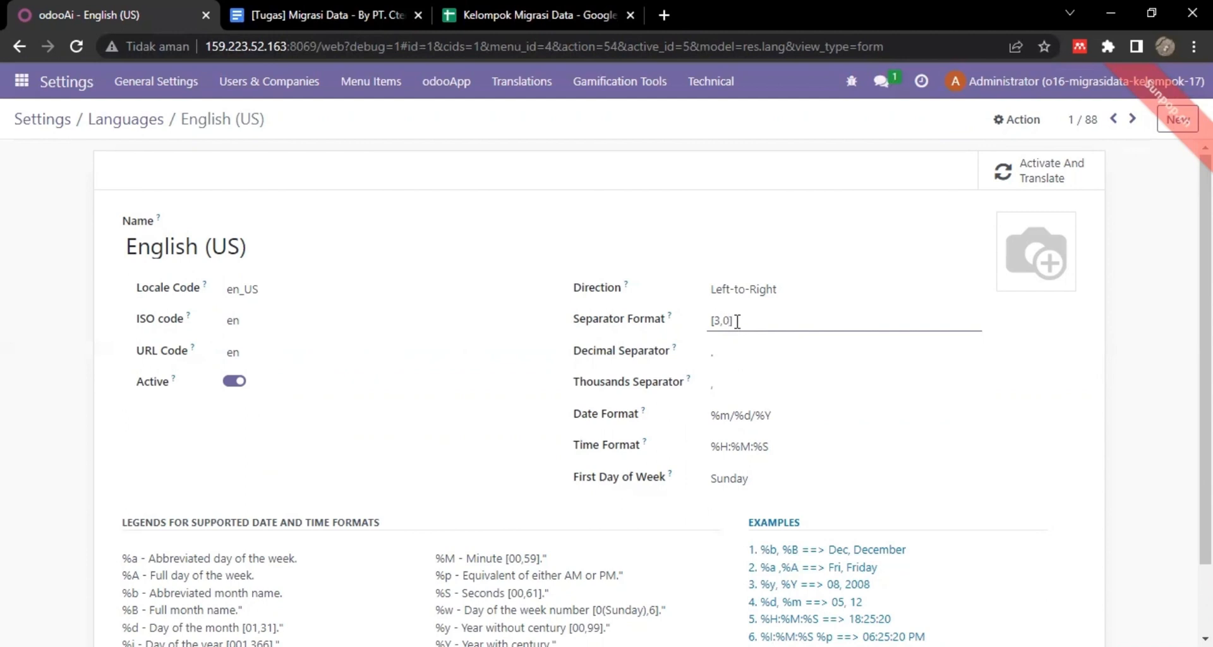
text(,)
scroll(805, 419, down, 2)
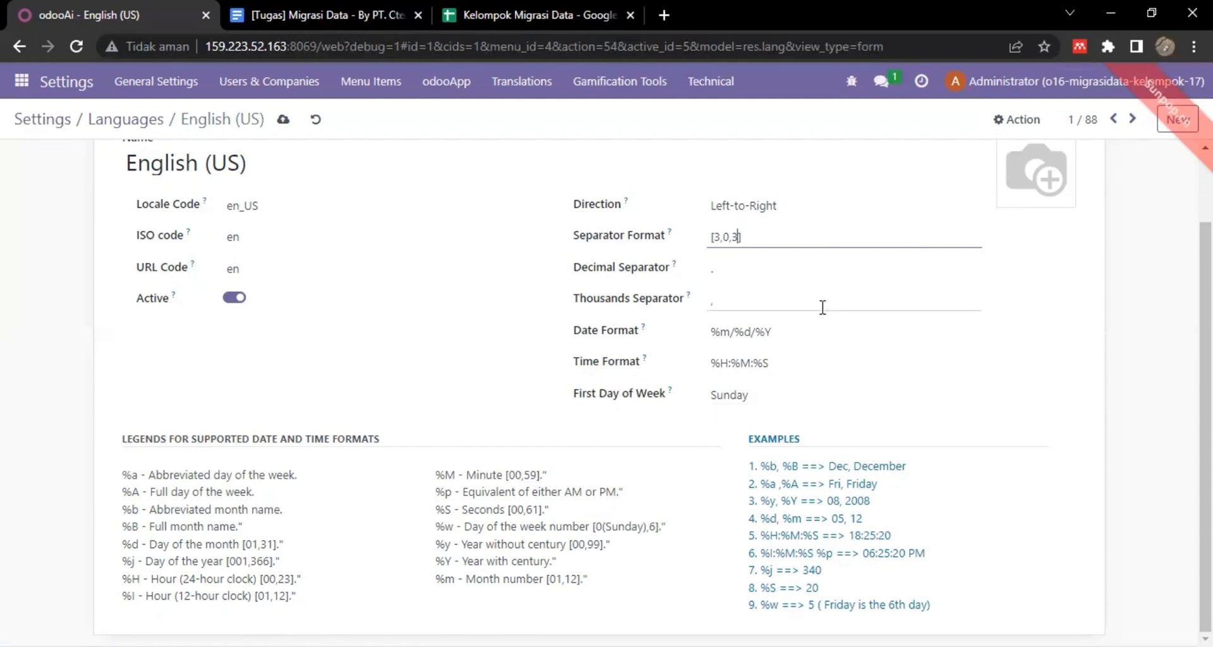
scroll(822, 308, up, 2)
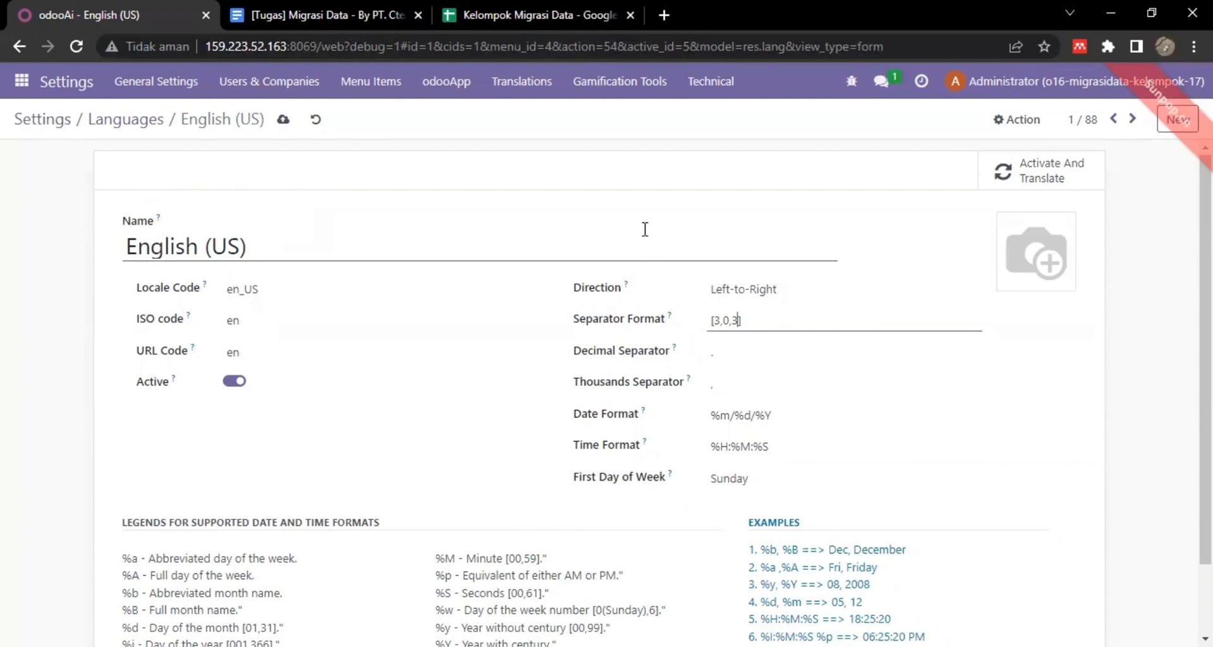
click(283, 121)
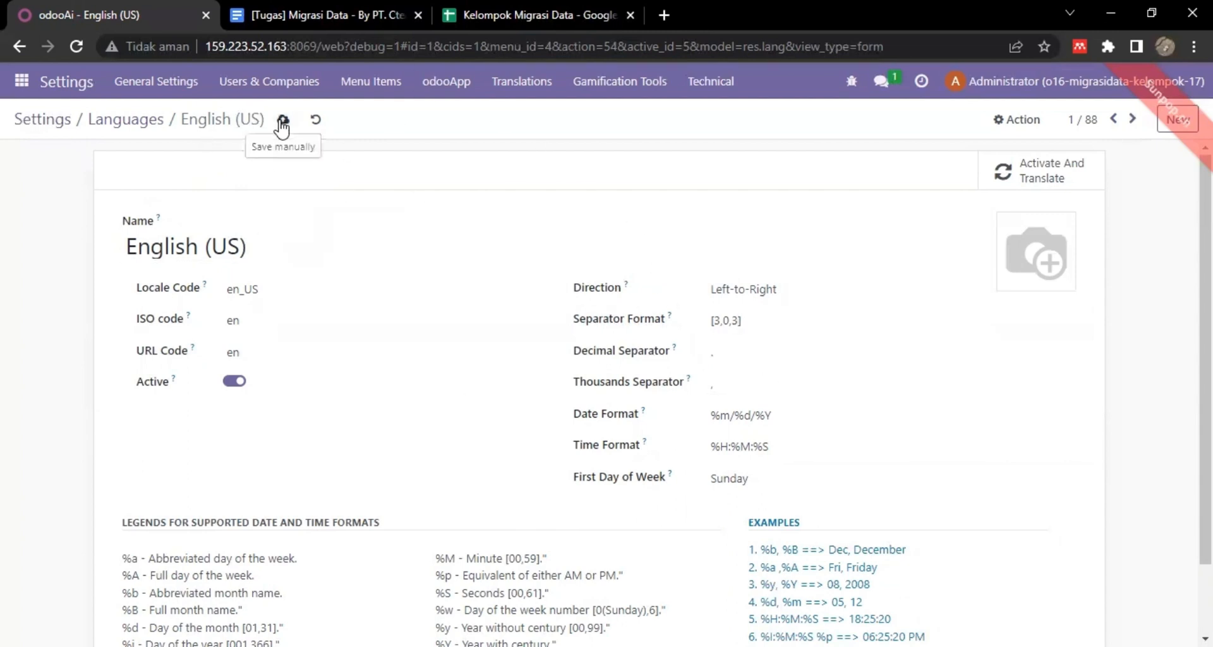
click(65, 130)
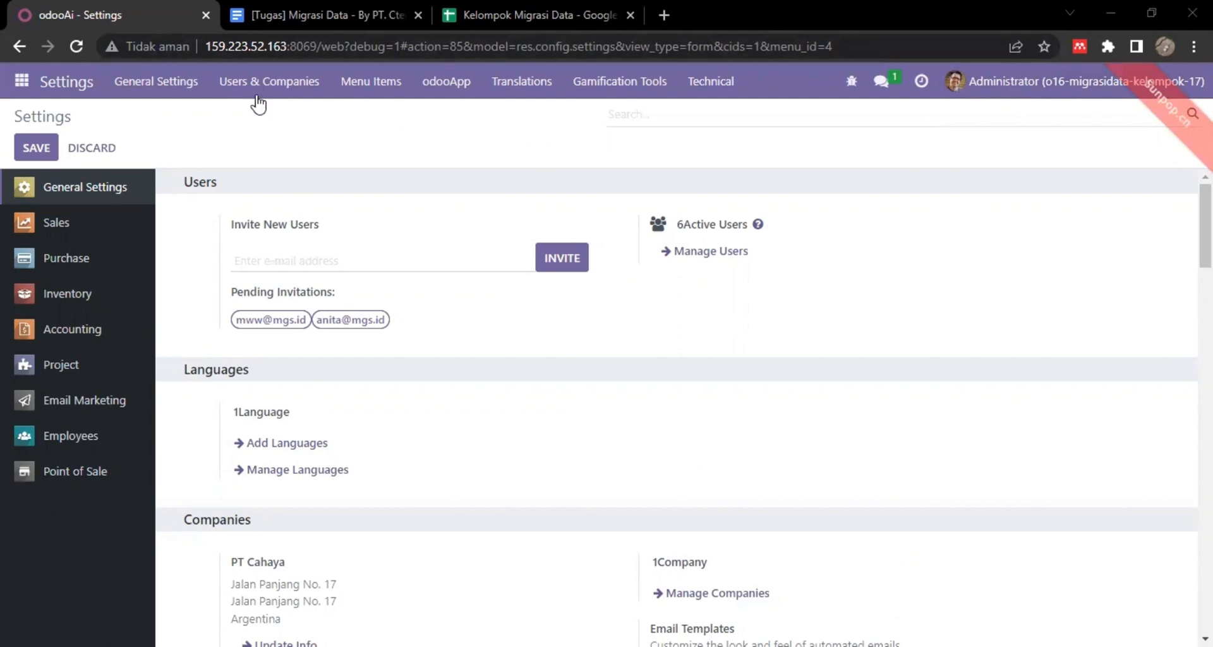
click(260, 83)
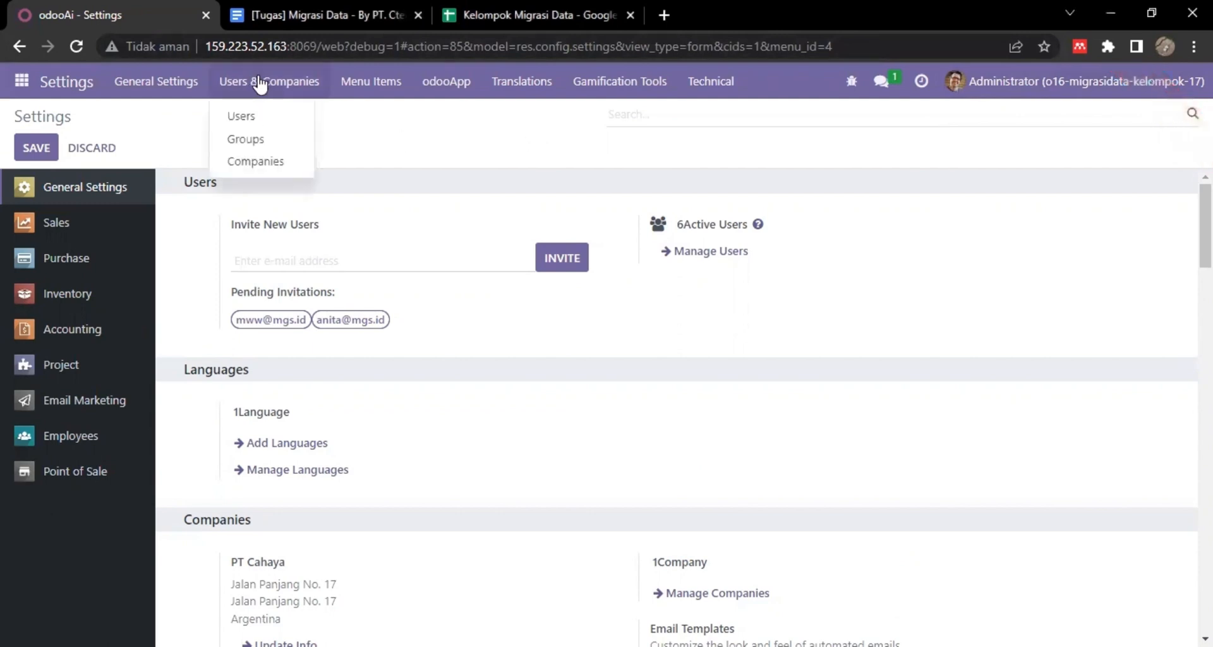
click(269, 160)
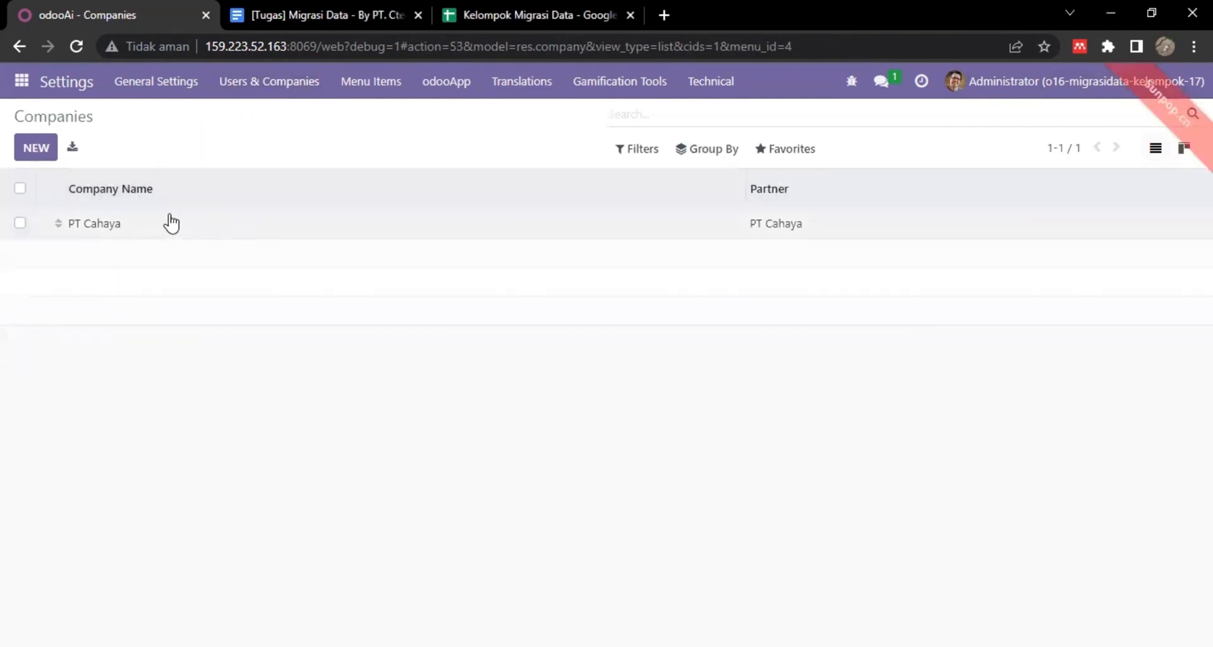
click(149, 226)
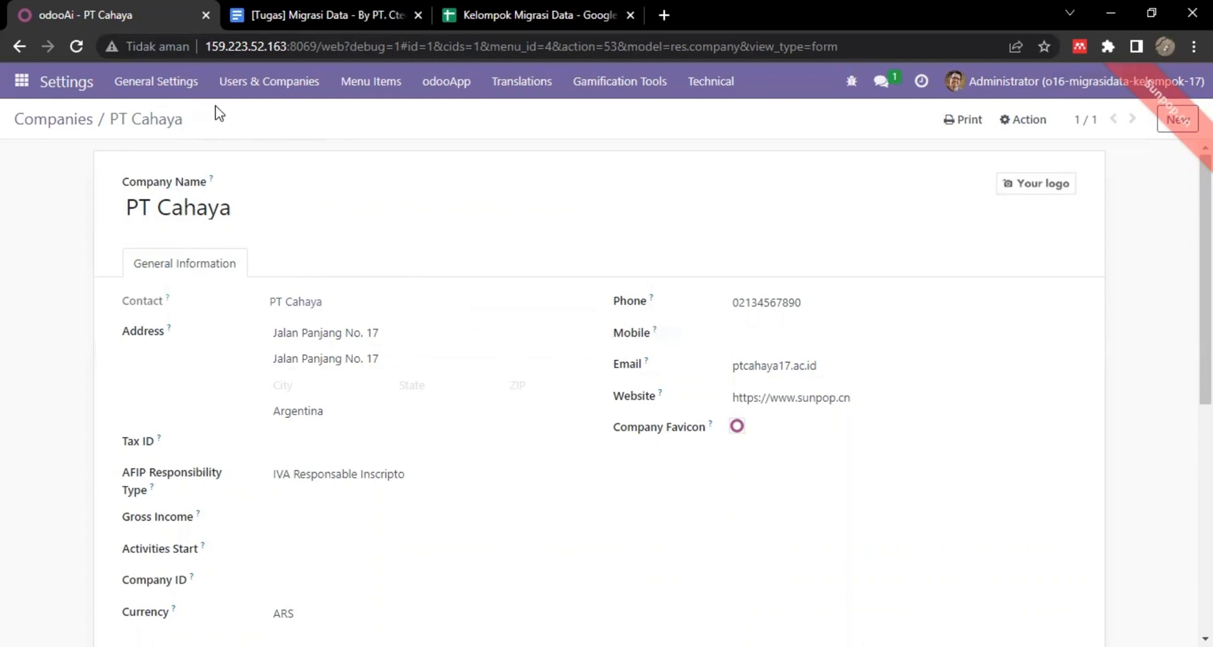
click(63, 89)
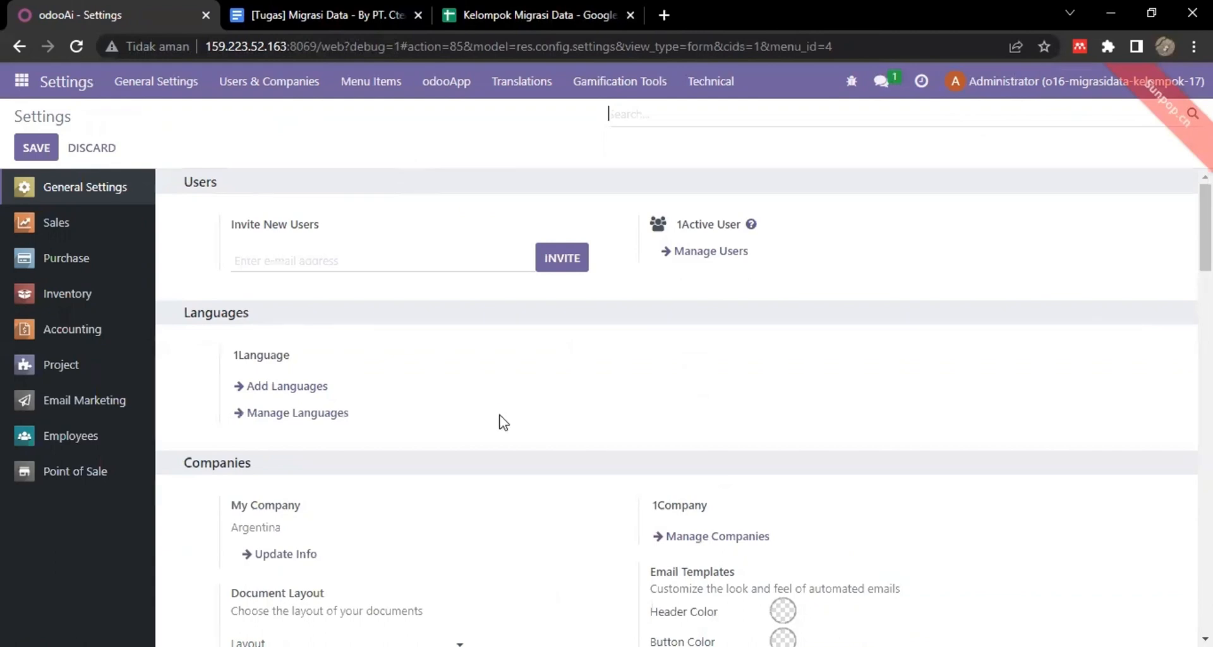
scroll(493, 476, down, 5)
scroll(495, 479, down, 10)
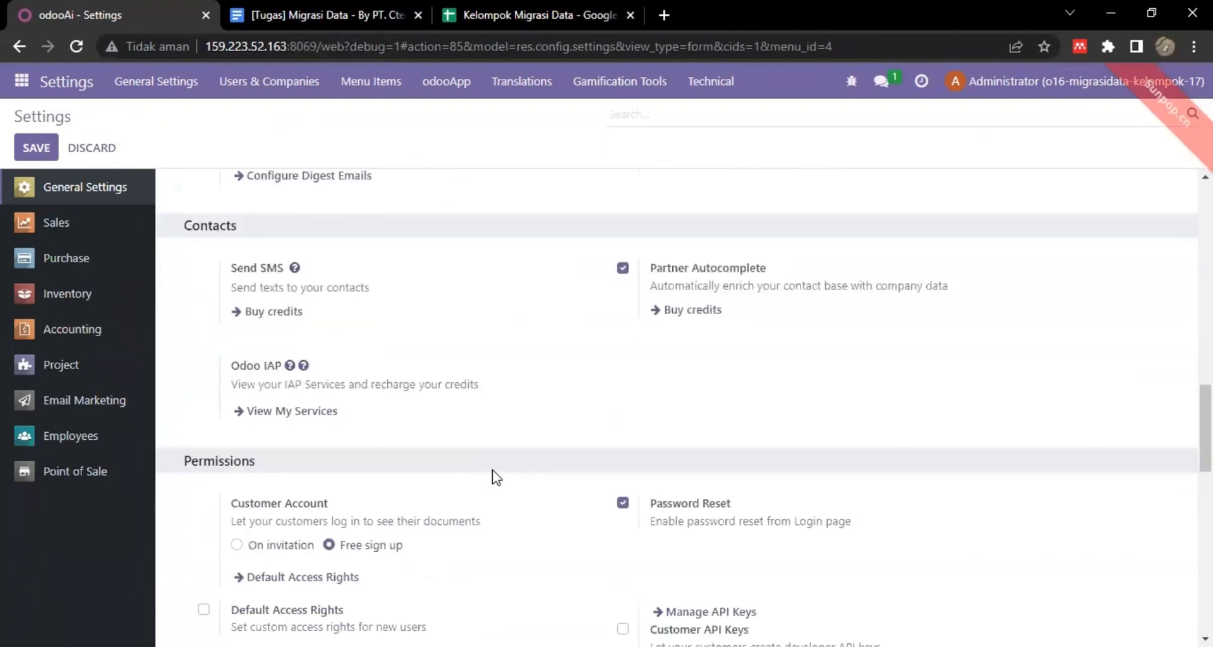
scroll(496, 477, down, 3)
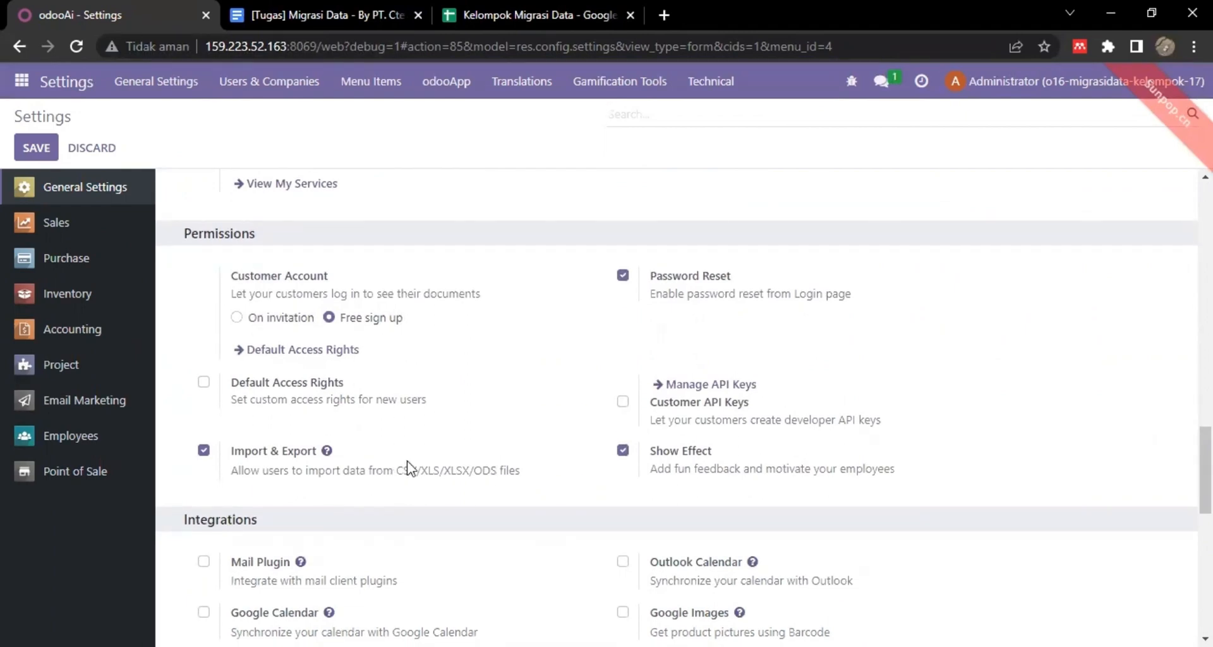
scroll(482, 465, down, 5)
scroll(483, 466, up, 15)
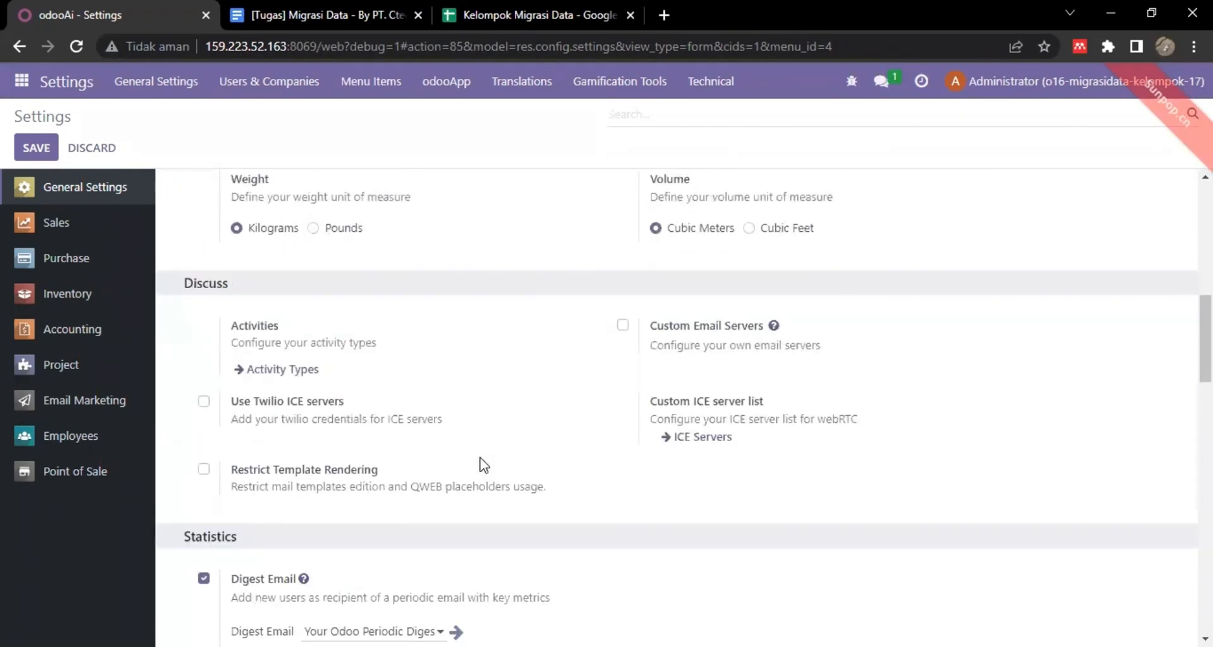
scroll(505, 429, down, 15)
scroll(533, 395, up, 6)
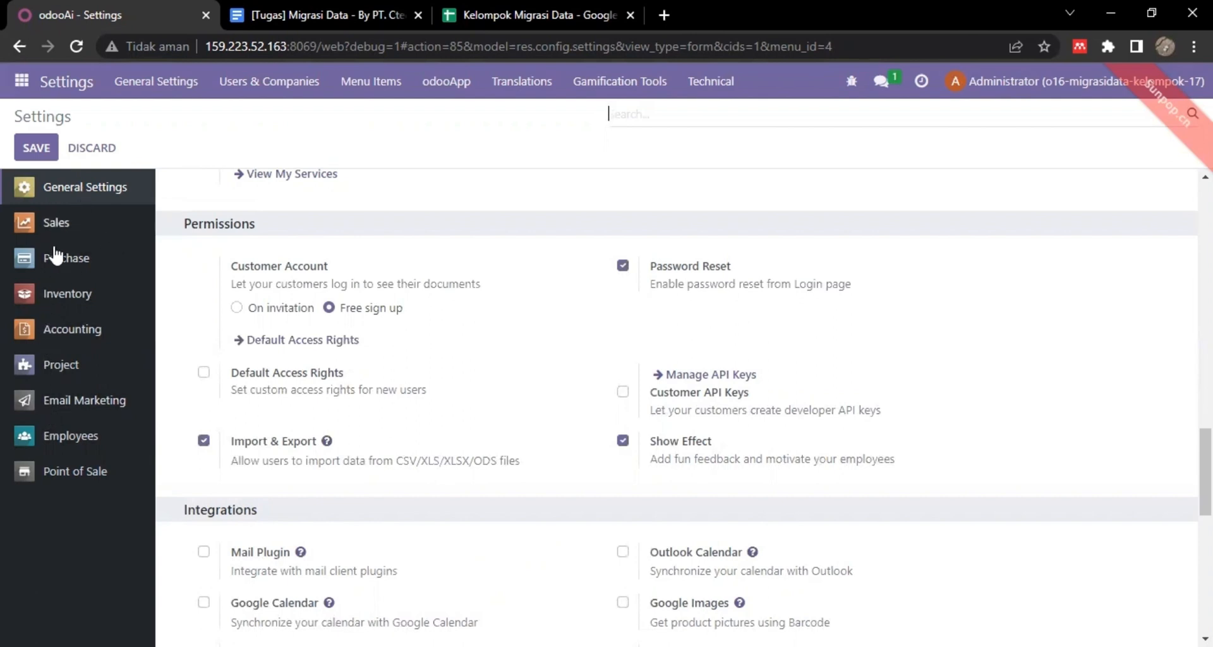
click(58, 340)
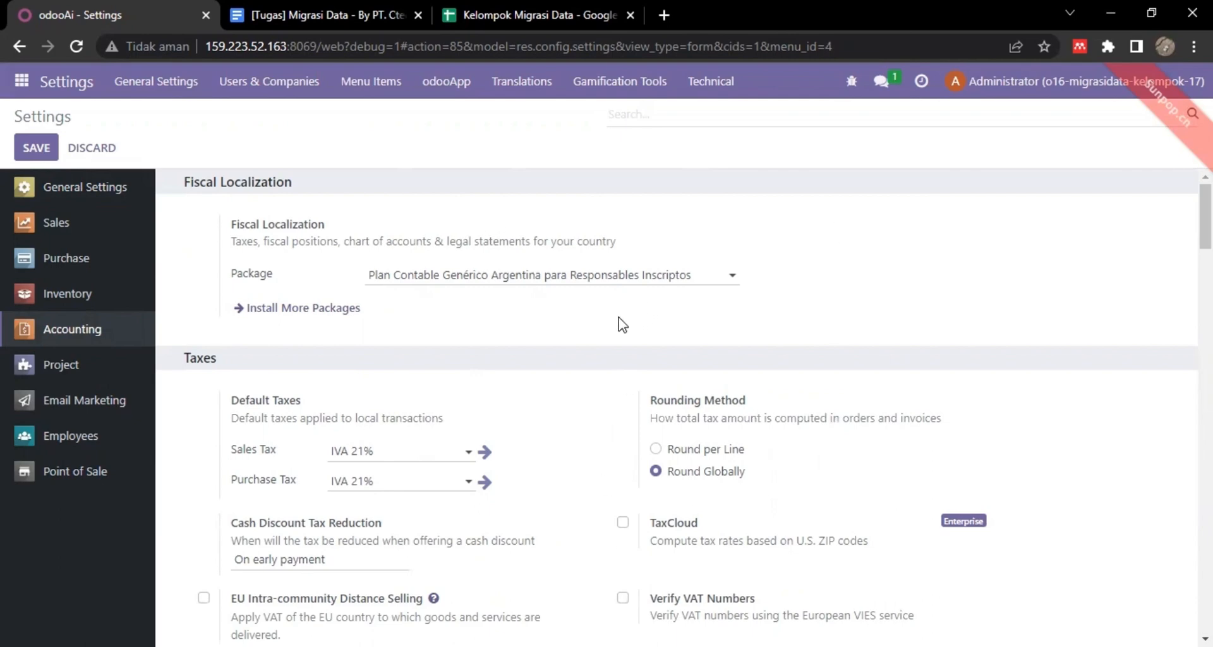
In the Accounting settings, enable Customer Addresses and Purchase Receipt.
scroll(620, 324, down, 1)
scroll(620, 320, down, 5)
scroll(618, 322, up, 6)
scroll(618, 323, down, 6)
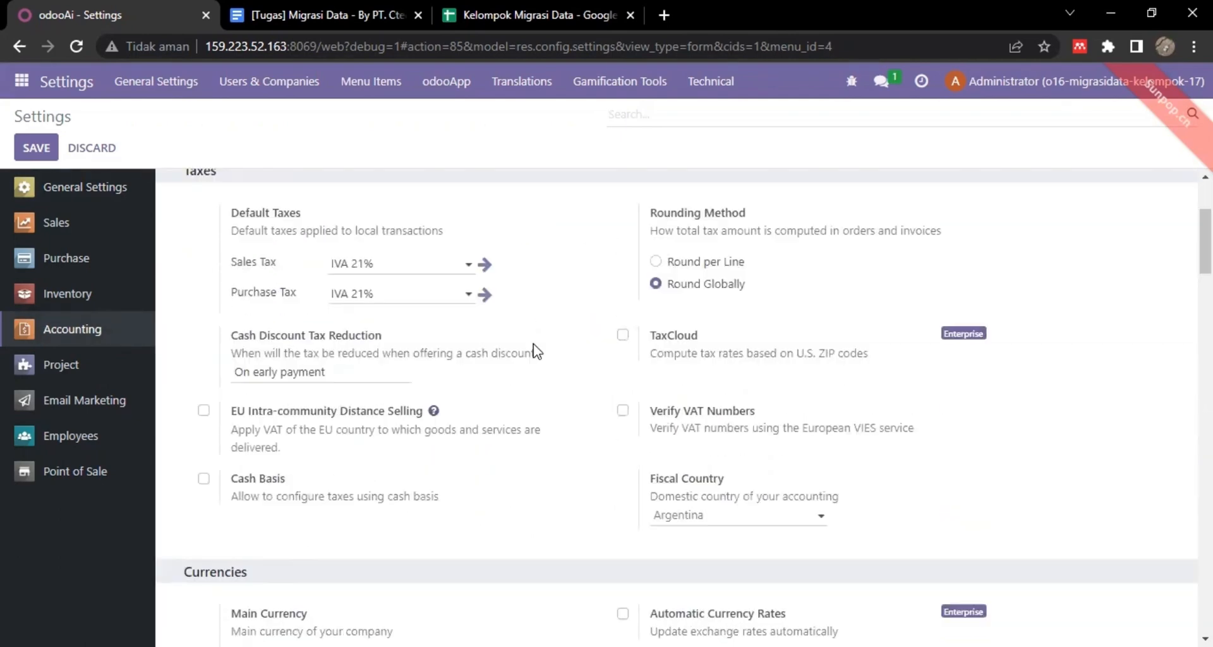
scroll(536, 351, down, 6)
scroll(535, 351, up, 3)
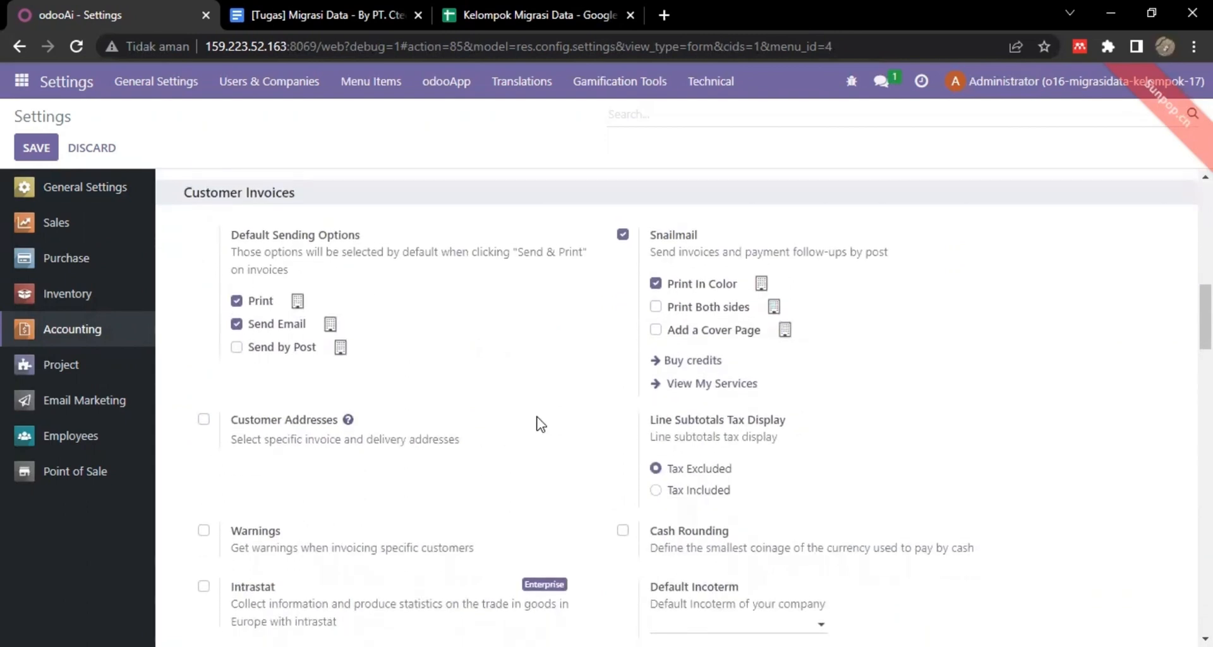
scroll(208, 366, down, 1)
click(203, 362)
scroll(466, 409, down, 2)
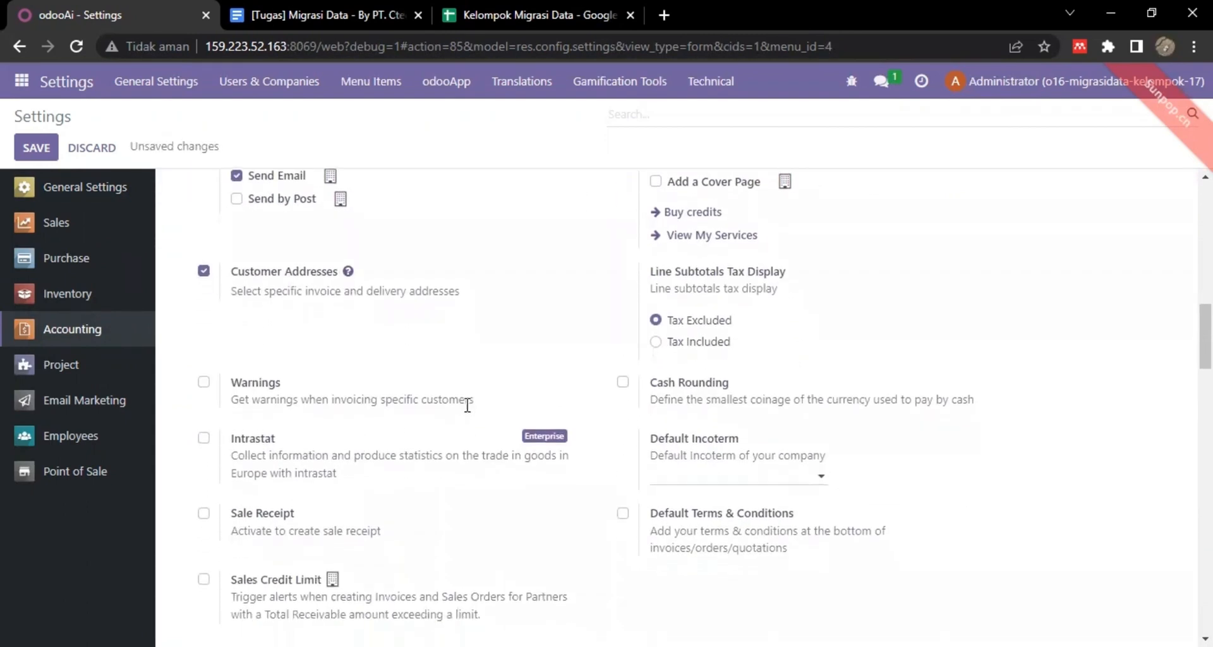
scroll(469, 411, down, 3)
scroll(555, 435, down, 6)
scroll(438, 463, up, 2)
click(203, 444)
Enable Checks for vendor payments and save the Accounting settings.
scroll(385, 455, down, 2)
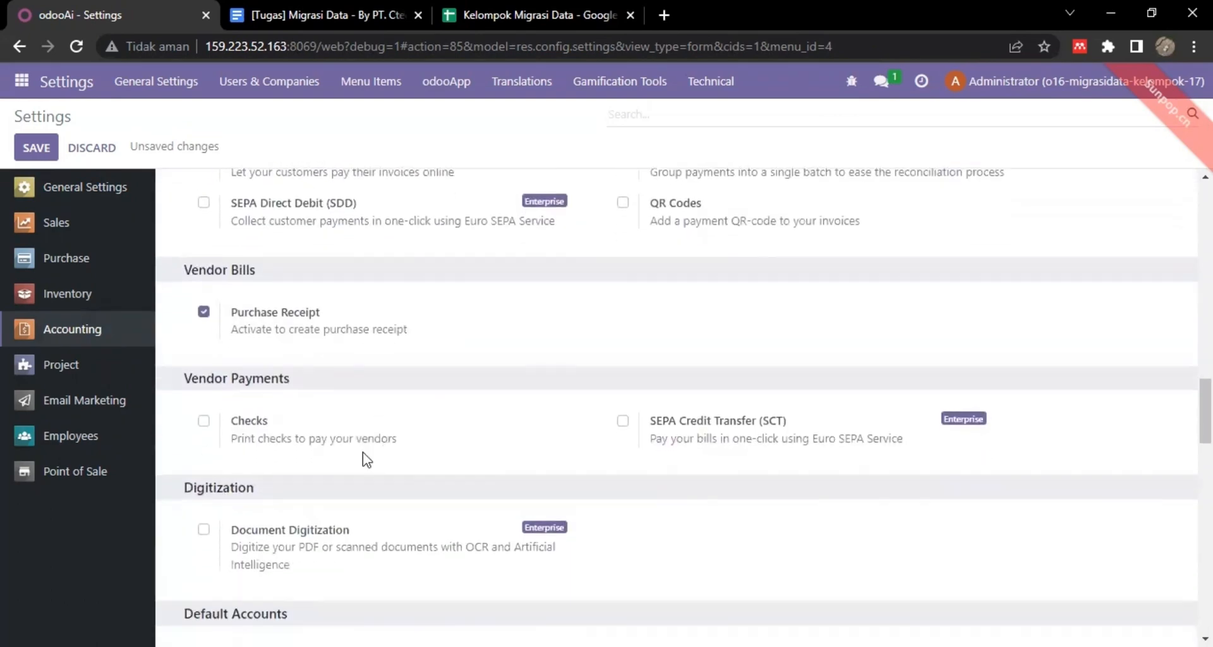
scroll(379, 452, down, 1)
click(203, 368)
scroll(364, 397, down, 18)
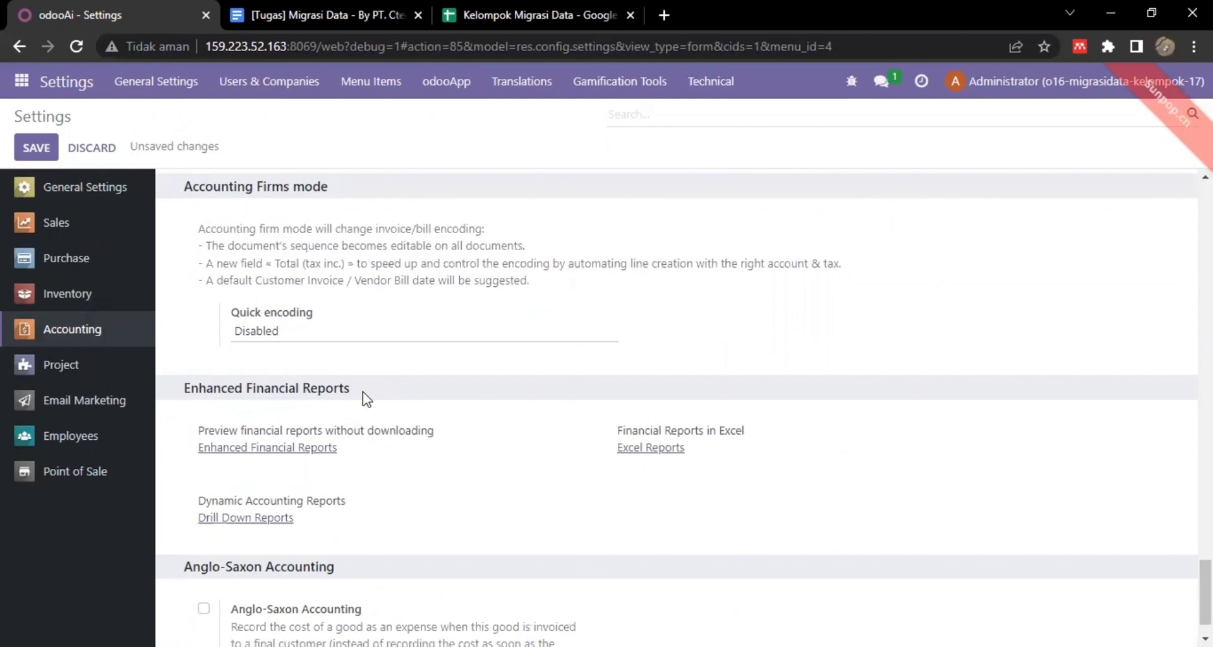
scroll(367, 398, up, 15)
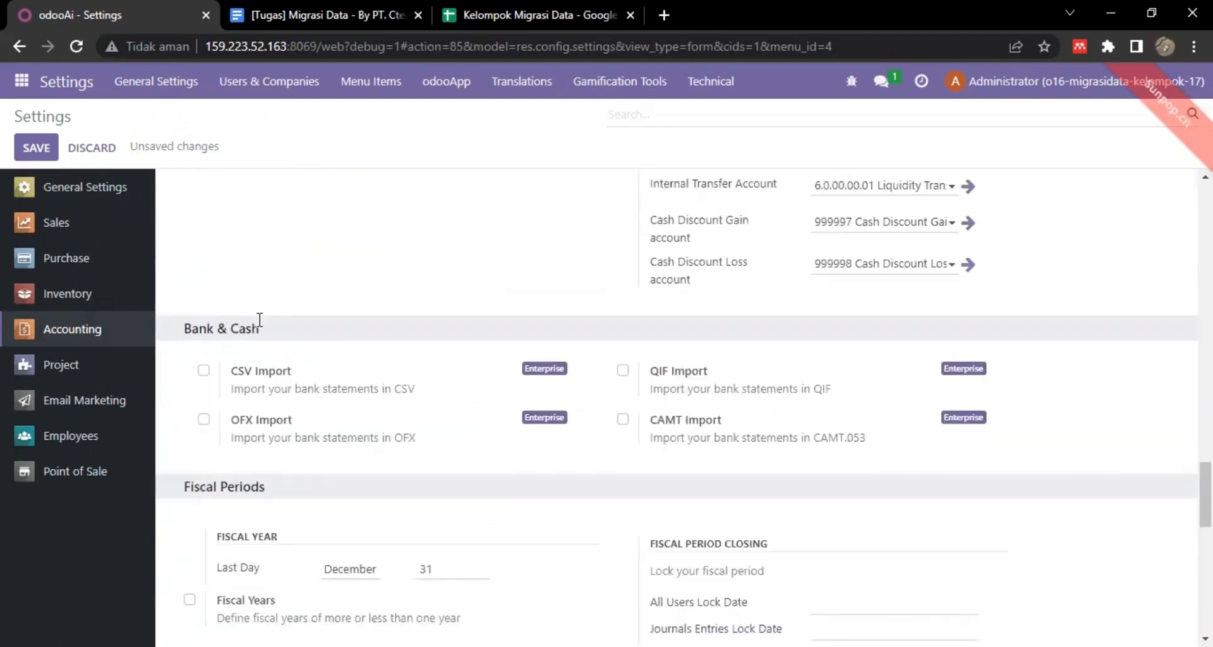
scroll(396, 479, down, 1)
scroll(398, 479, down, 1)
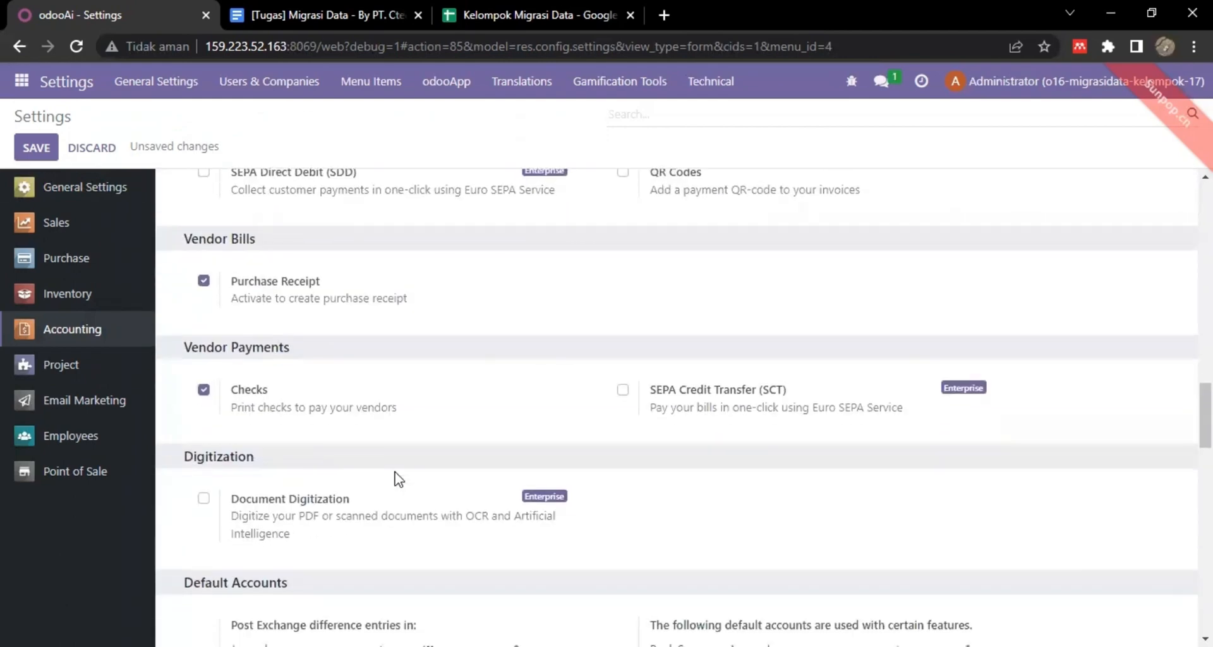
scroll(398, 479, up, 3)
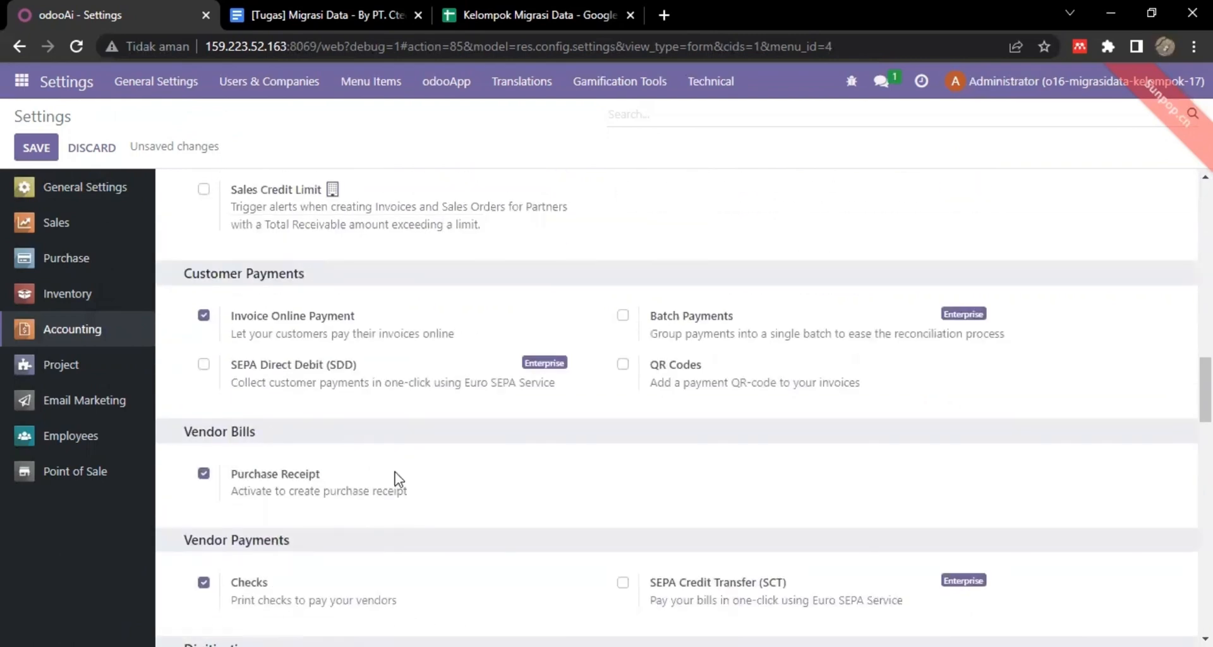
scroll(399, 479, up, 6)
scroll(398, 479, down, 10)
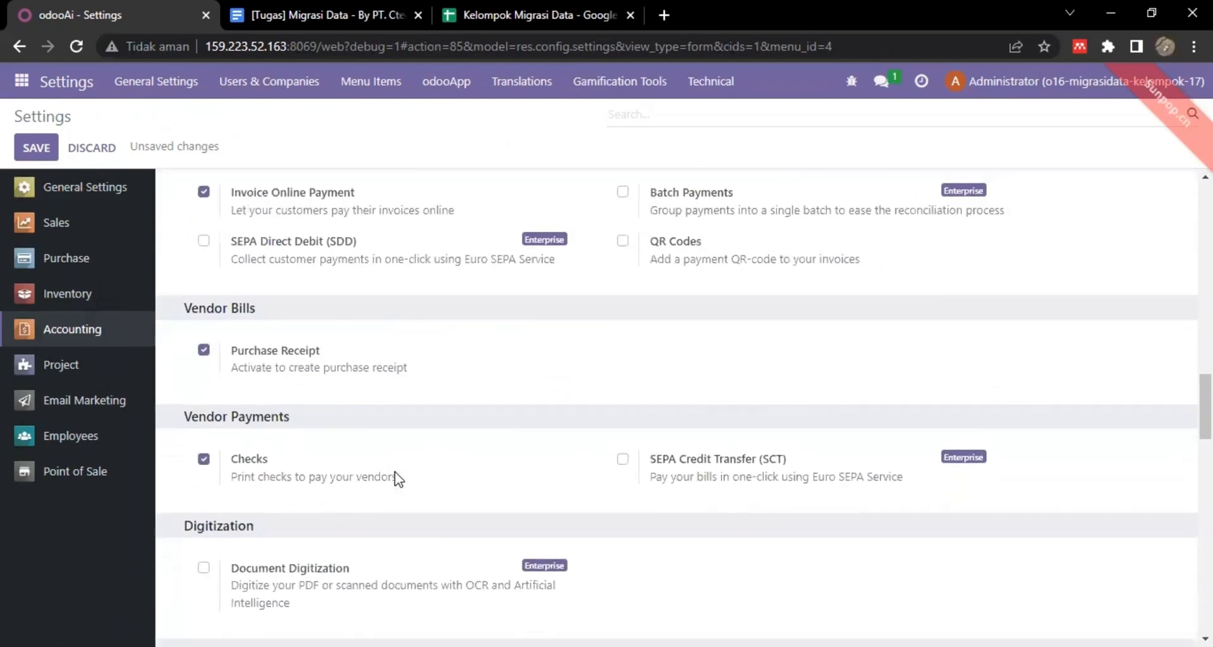
scroll(398, 479, down, 4)
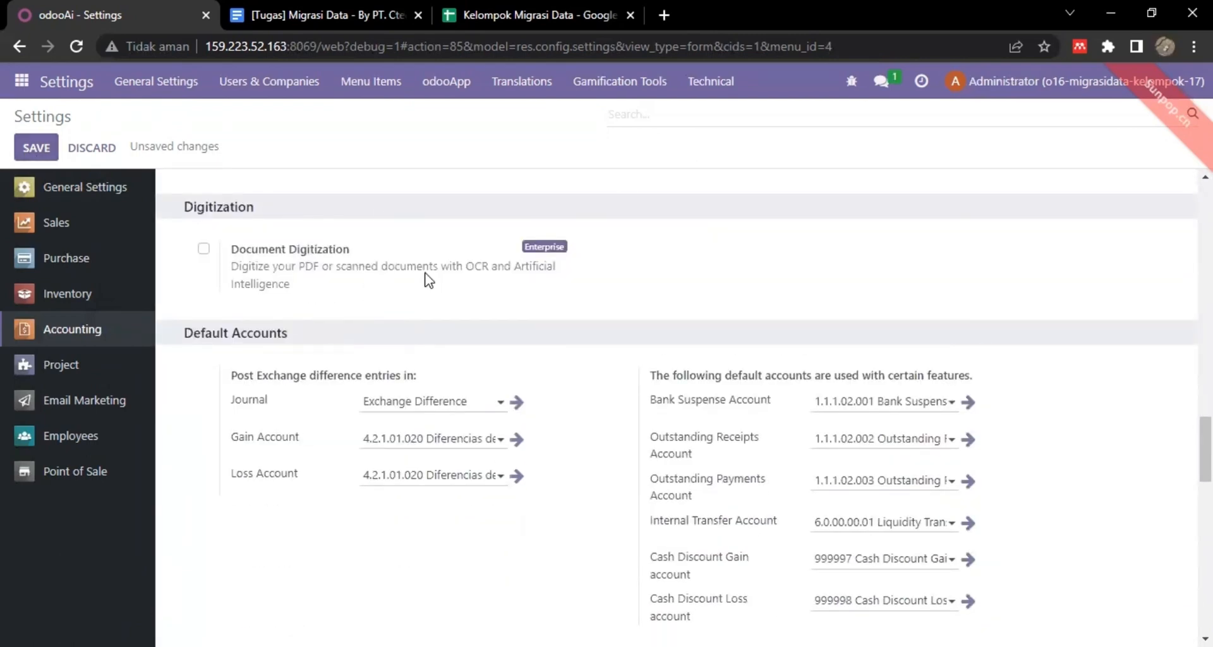
click(38, 149)
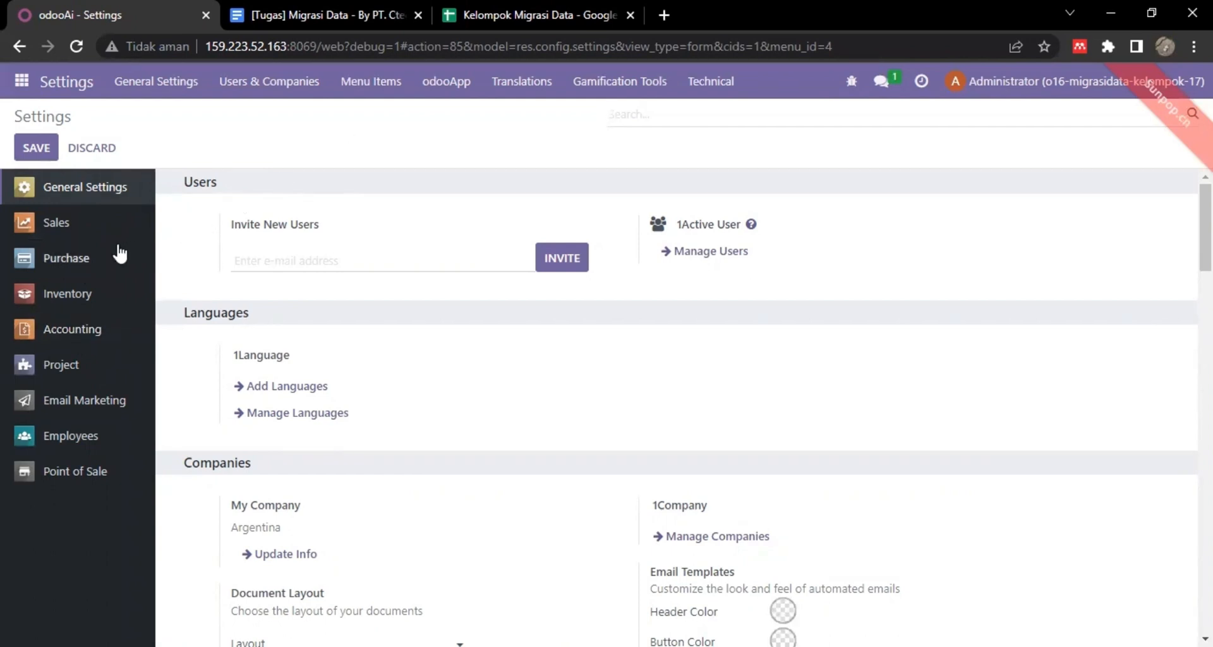
In the Inventory settings, enable Delivery Methods, Variants and Units of Measure.
click(83, 295)
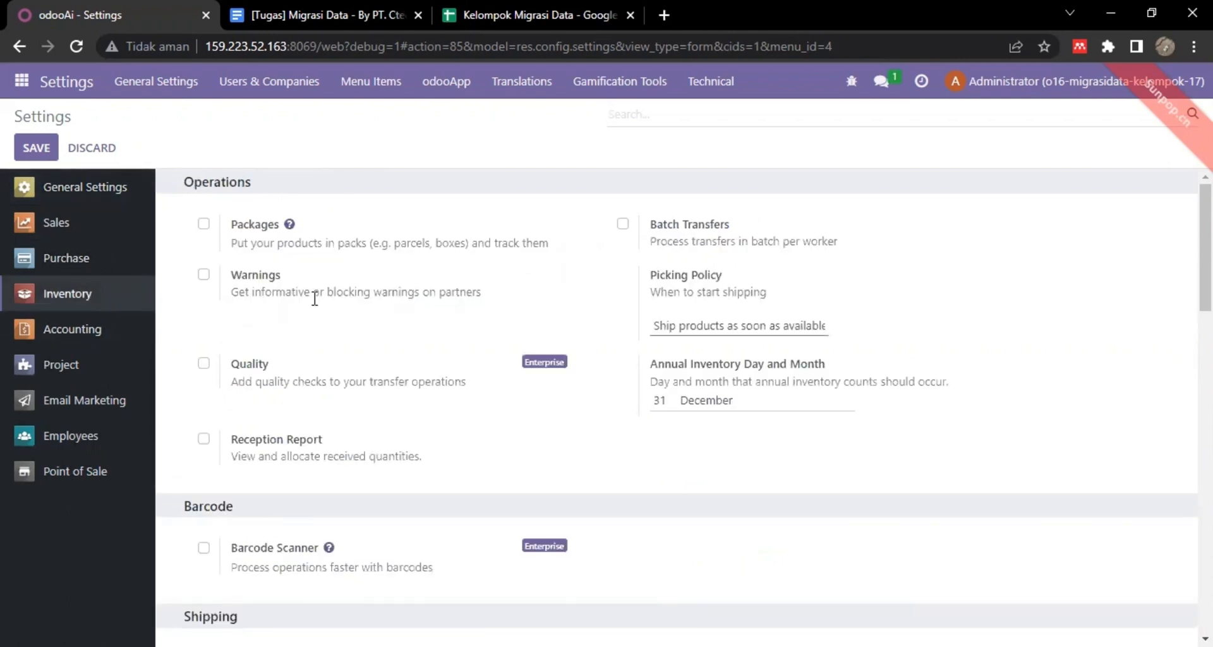
scroll(660, 423, down, 8)
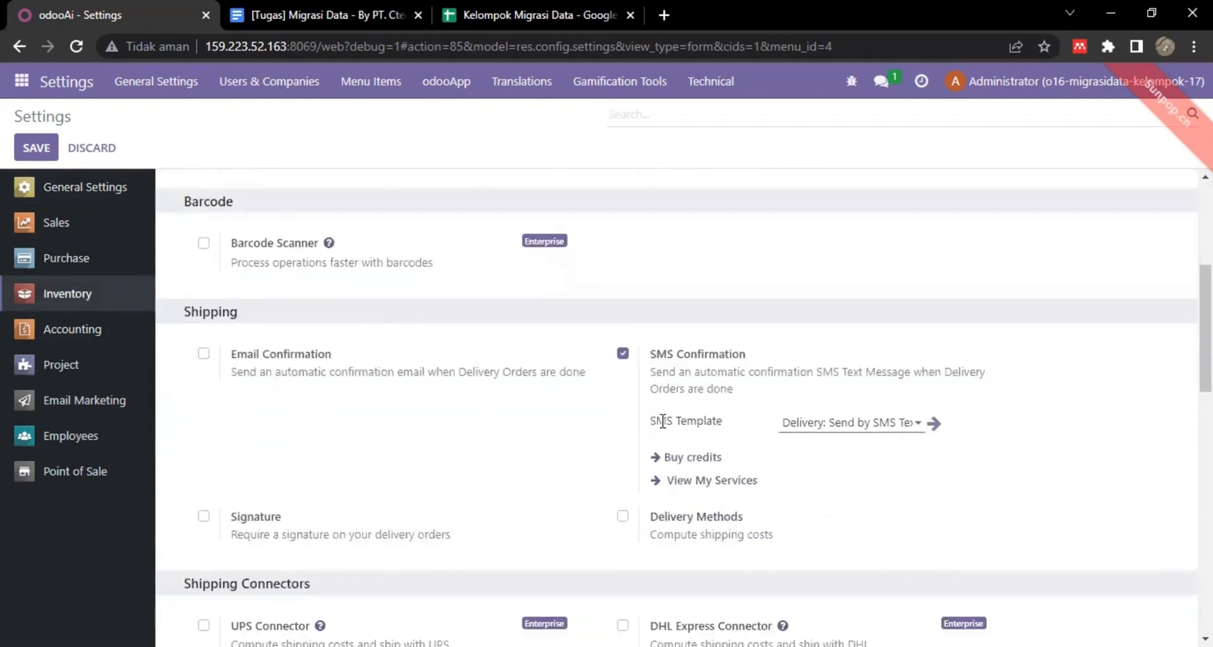
click(623, 304)
scroll(629, 341, down, 5)
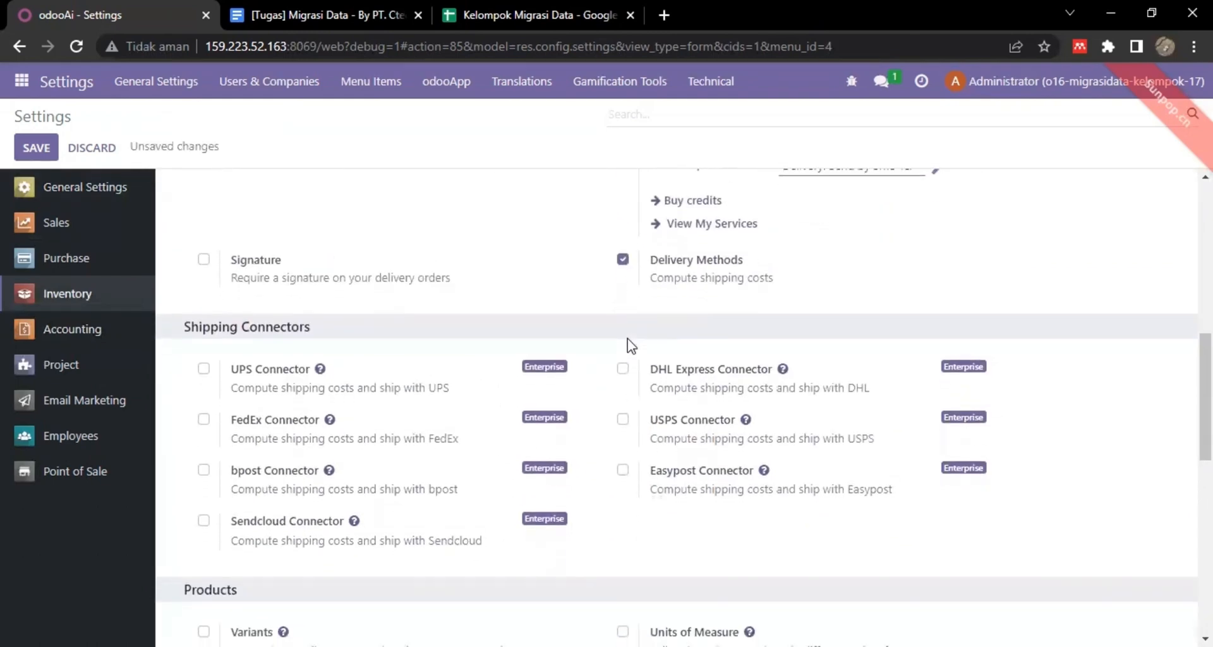
click(204, 380)
click(623, 380)
Enable Storage Locations and save the Inventory settings.
scroll(600, 411, down, 1)
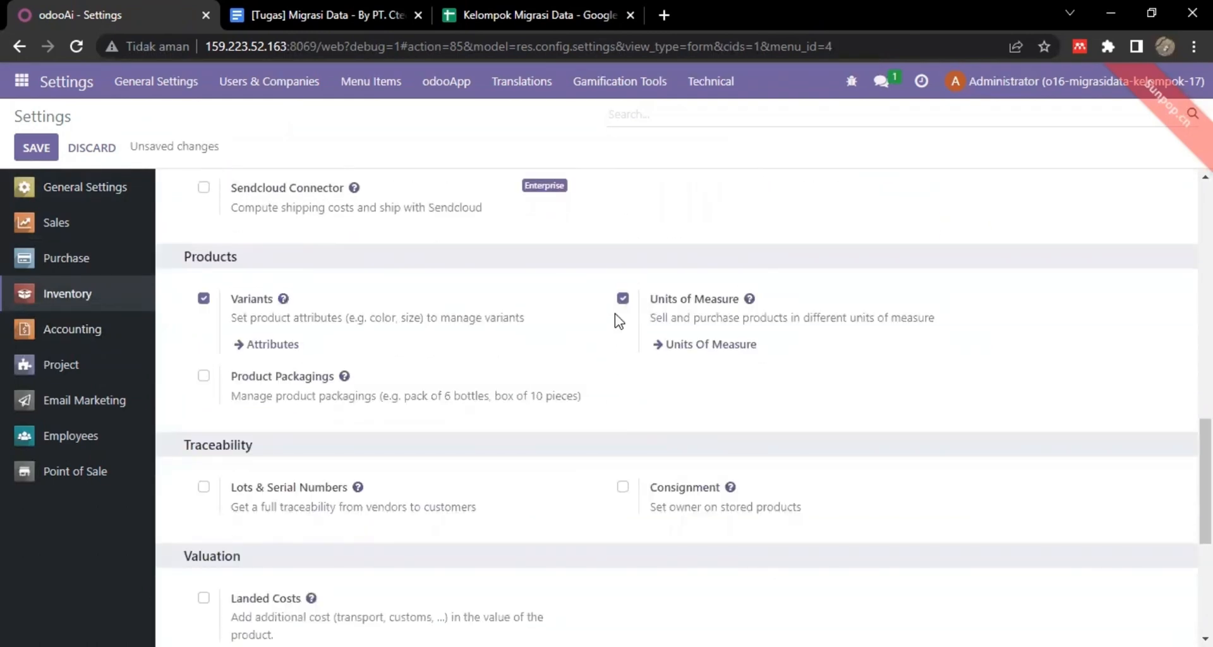
scroll(206, 499, up, 8)
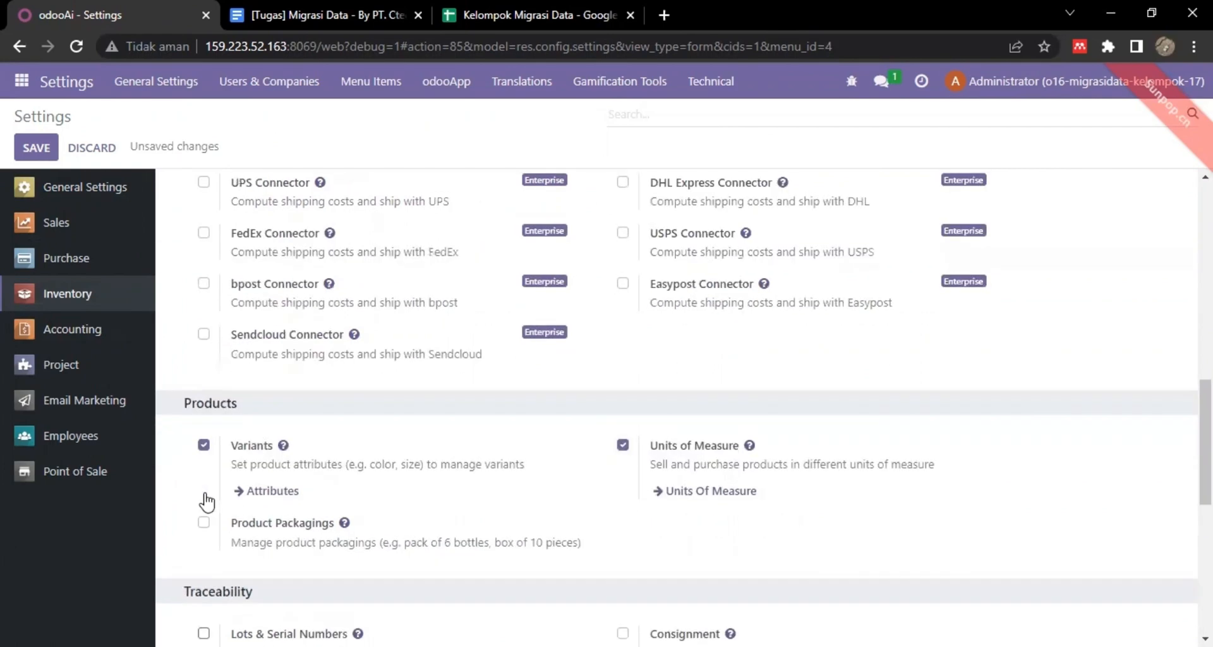
scroll(206, 492, down, 9)
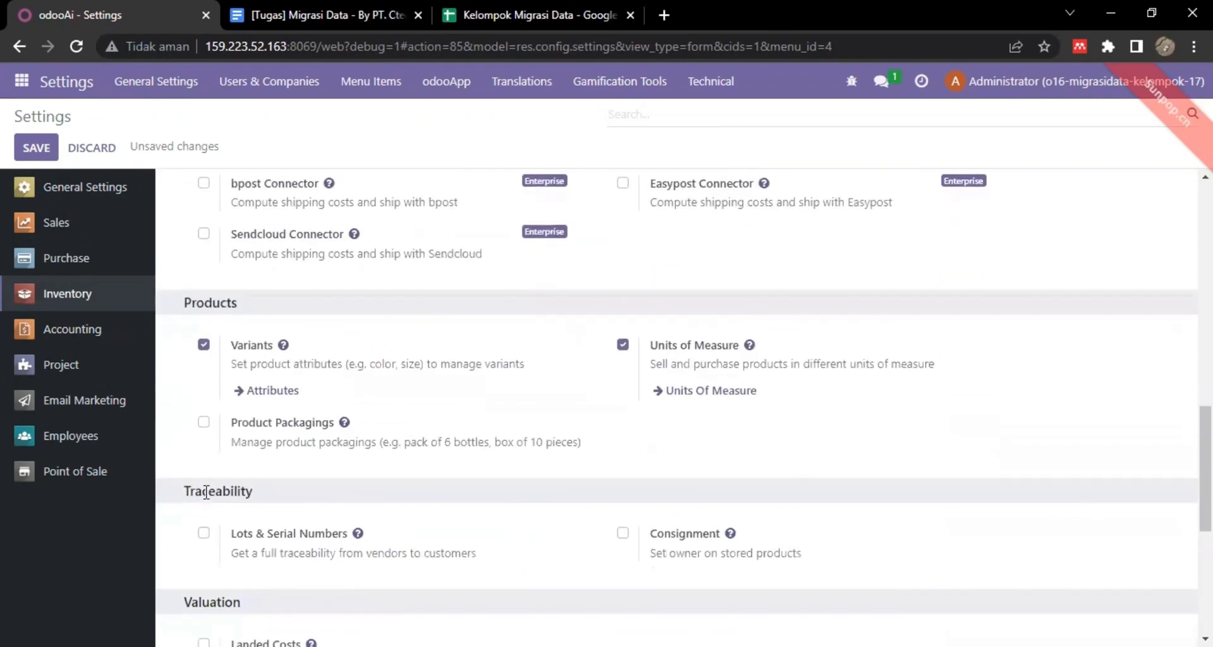
scroll(209, 466, down, 3)
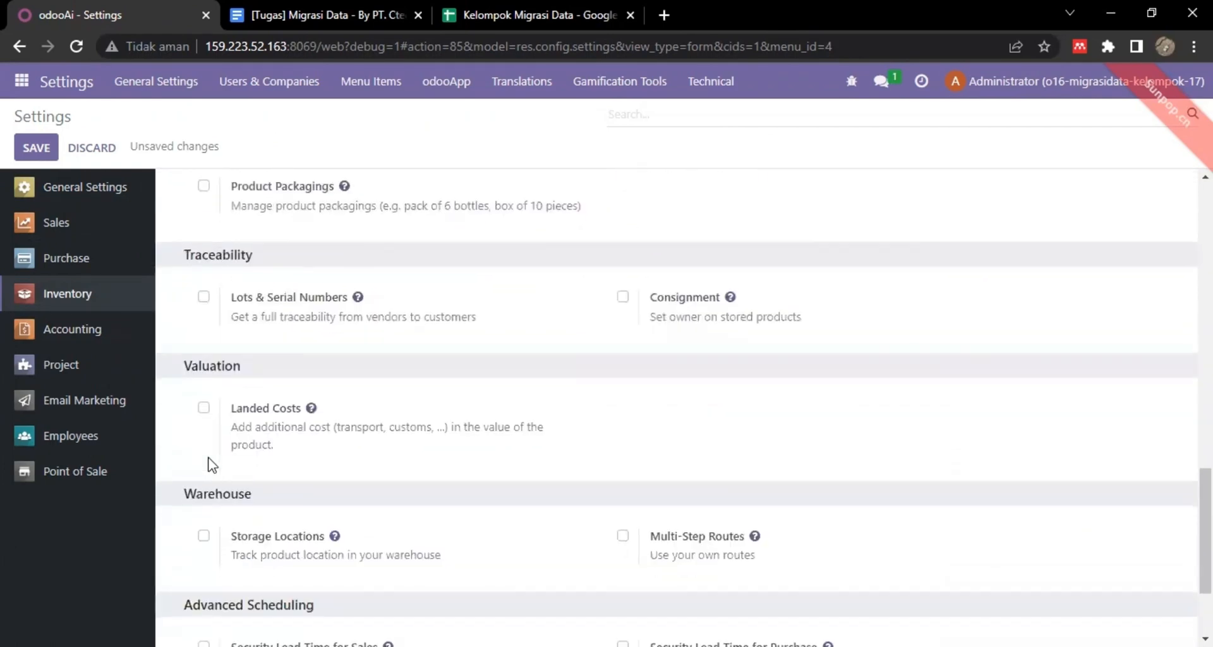
click(203, 513)
scroll(414, 492, down, 4)
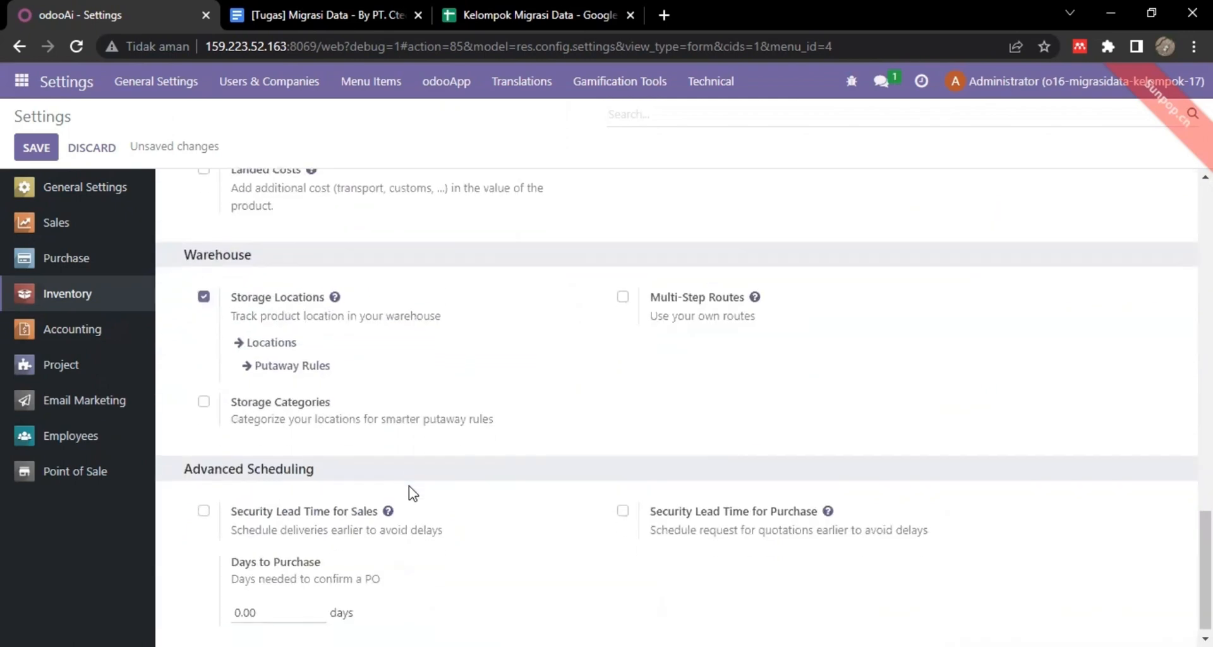
scroll(617, 434, up, 8)
scroll(620, 434, down, 8)
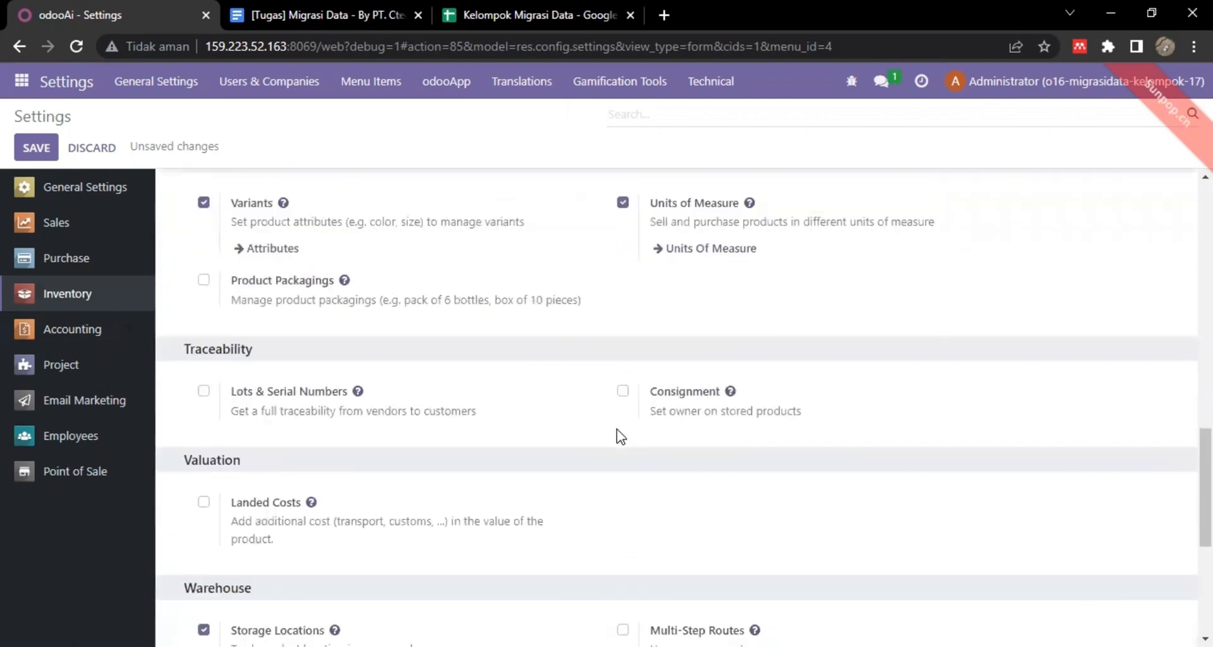
click(37, 145)
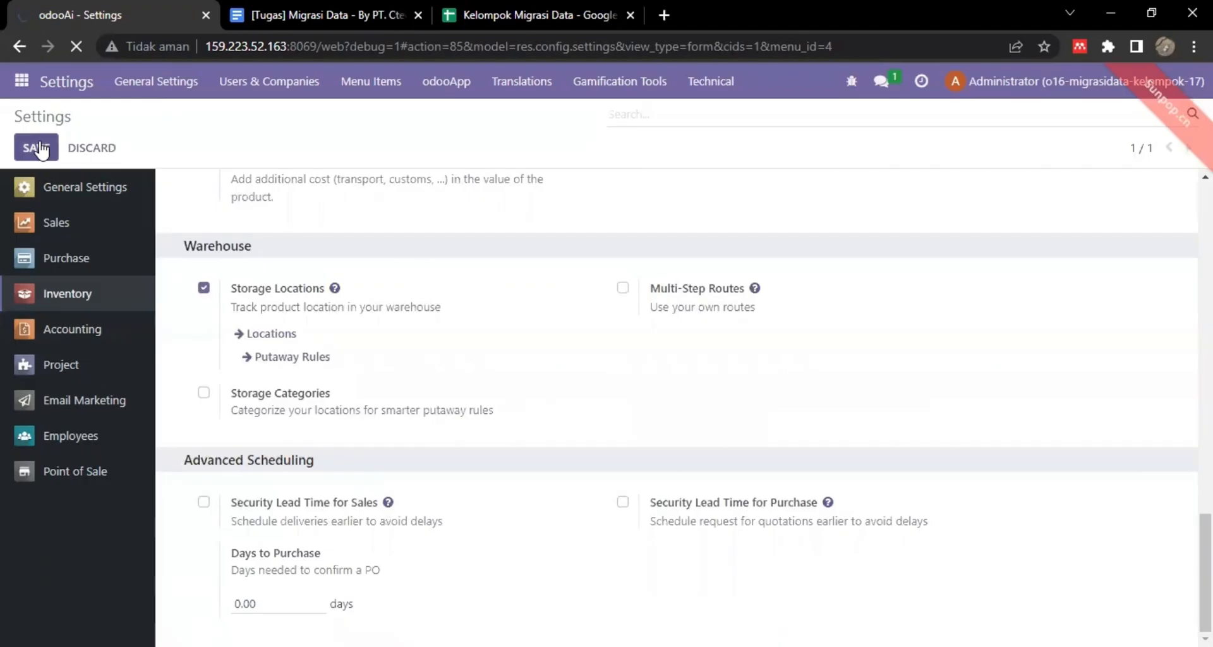
click(63, 256)
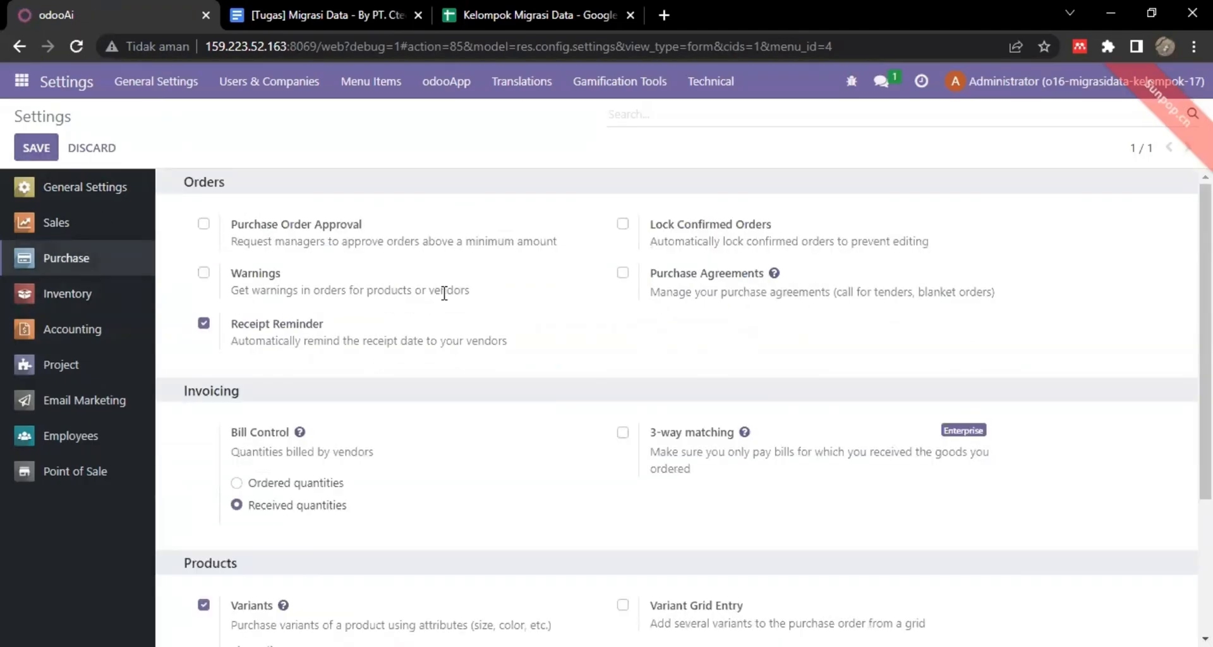
Save the current settings and reload the Settings page.
scroll(411, 335, down, 1)
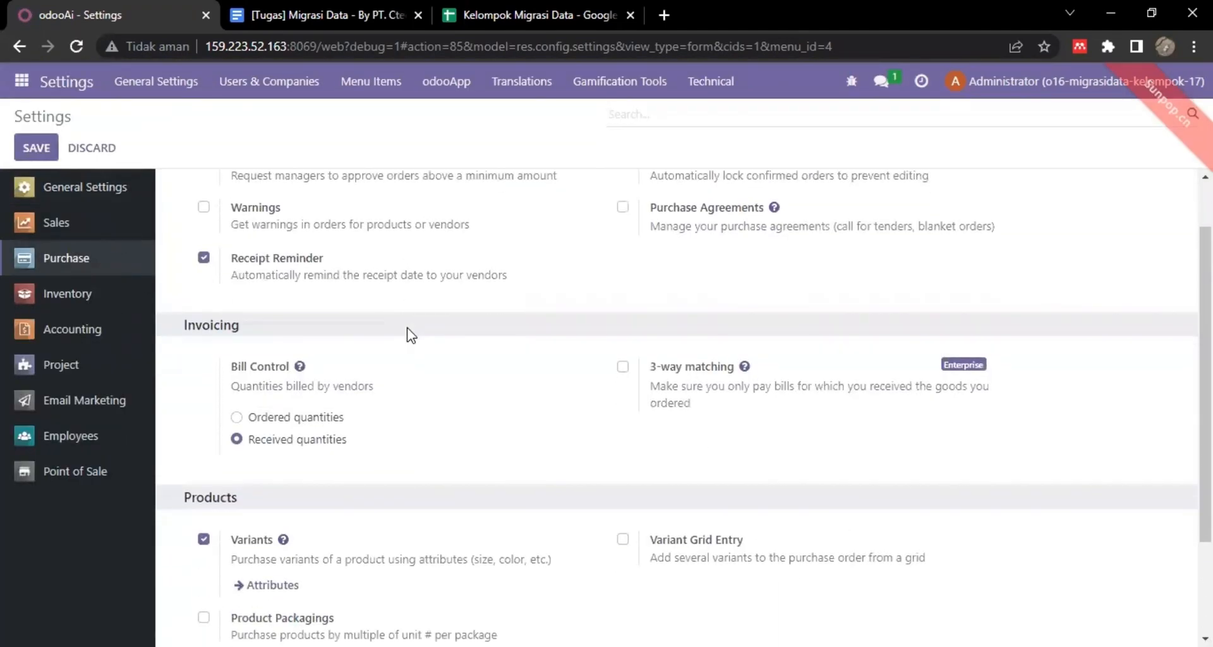
scroll(407, 335, up, 1)
scroll(409, 335, down, 3)
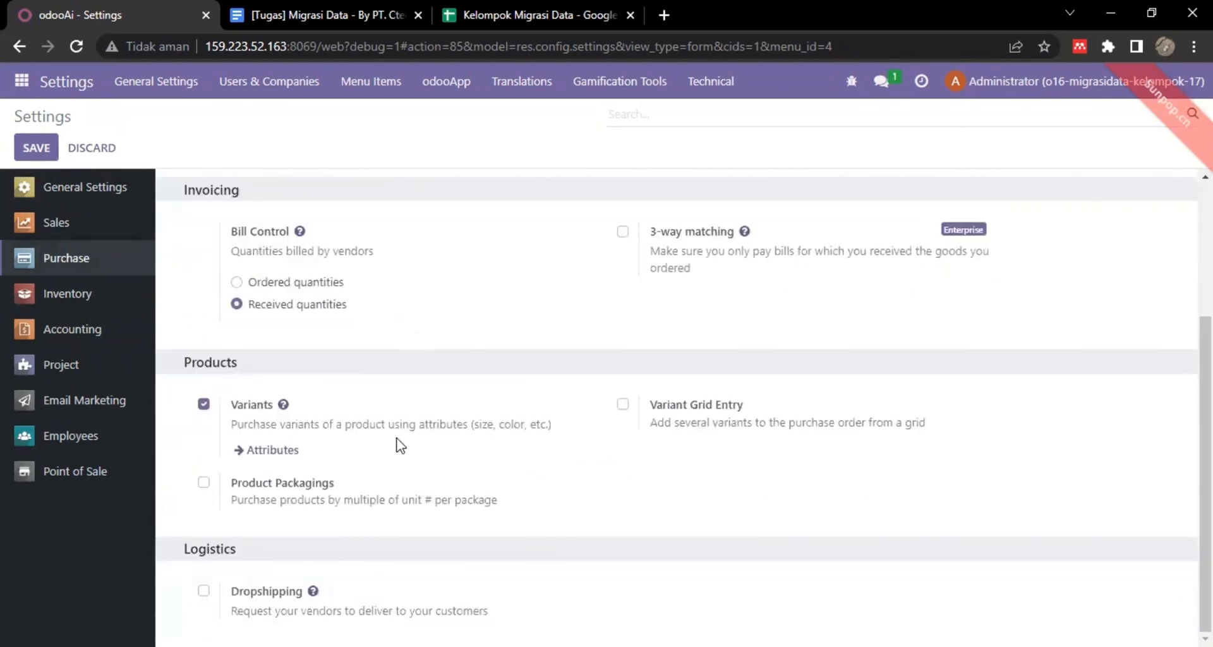
click(43, 140)
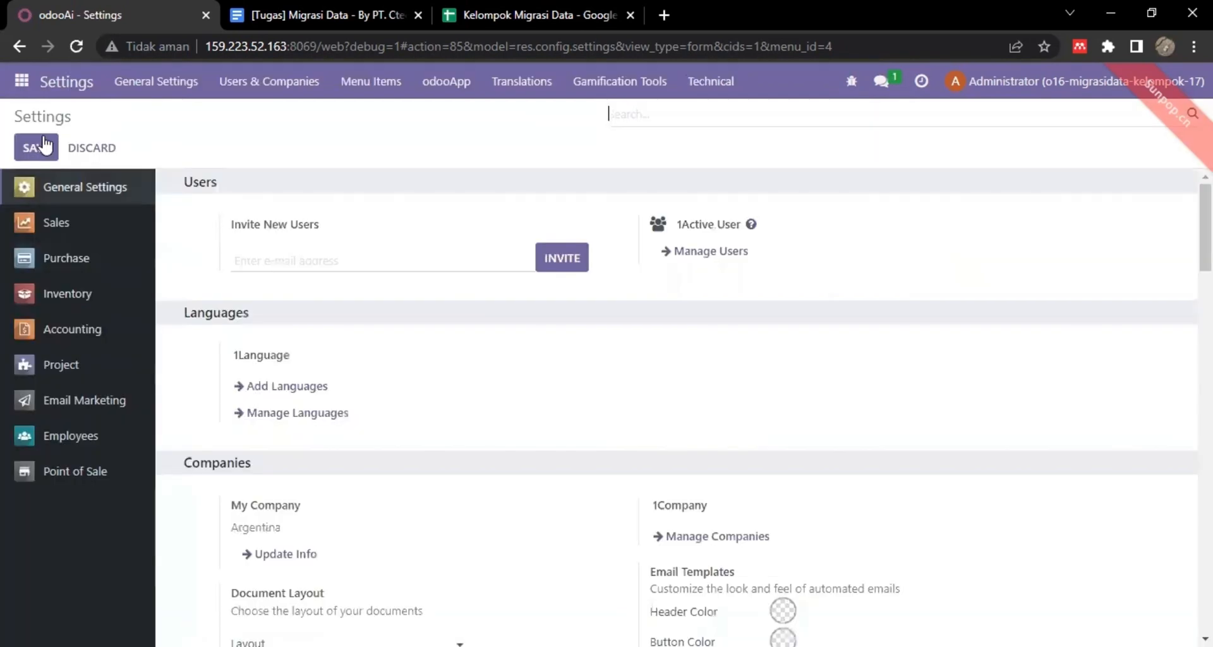
Look through the Point of Sale options, then move on to the Sales section.
click(80, 471)
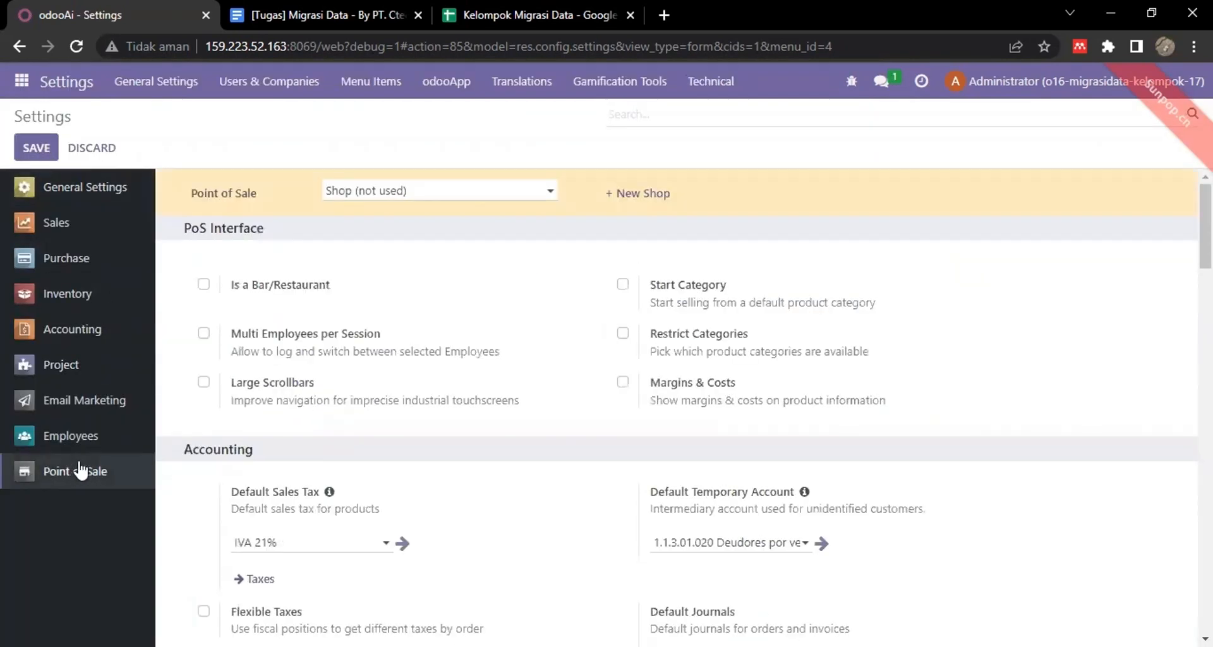
scroll(449, 327, down, 8)
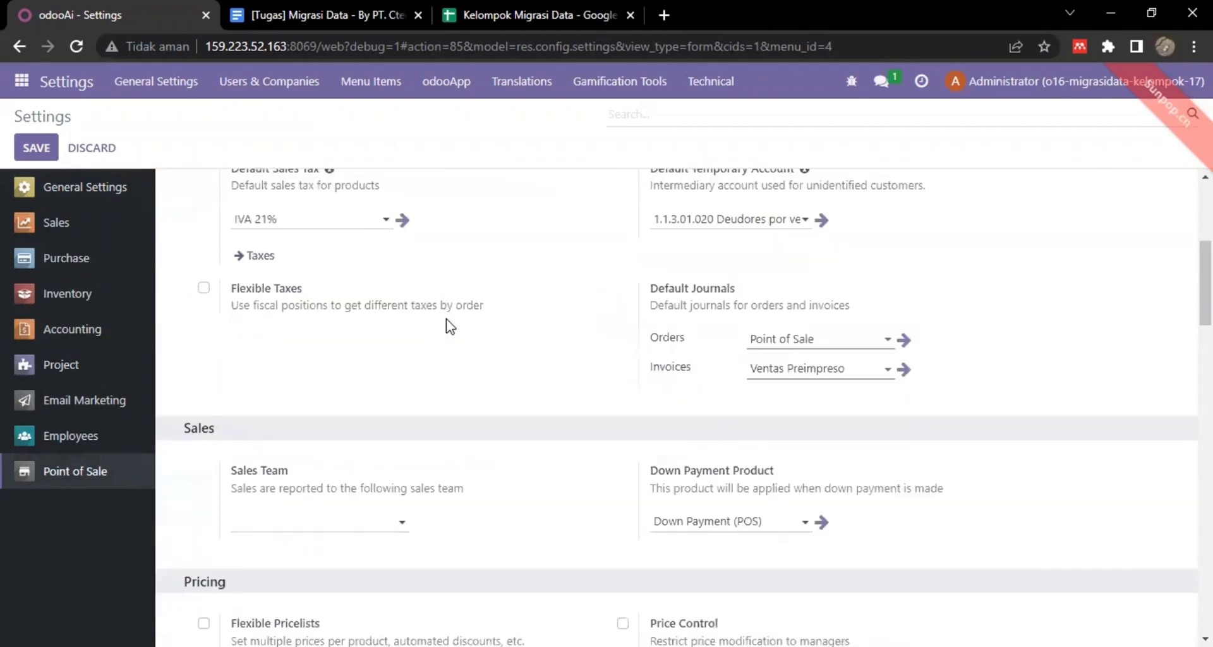
scroll(450, 327, down, 2)
scroll(448, 327, up, 5)
scroll(448, 327, down, 2)
scroll(448, 325, down, 10)
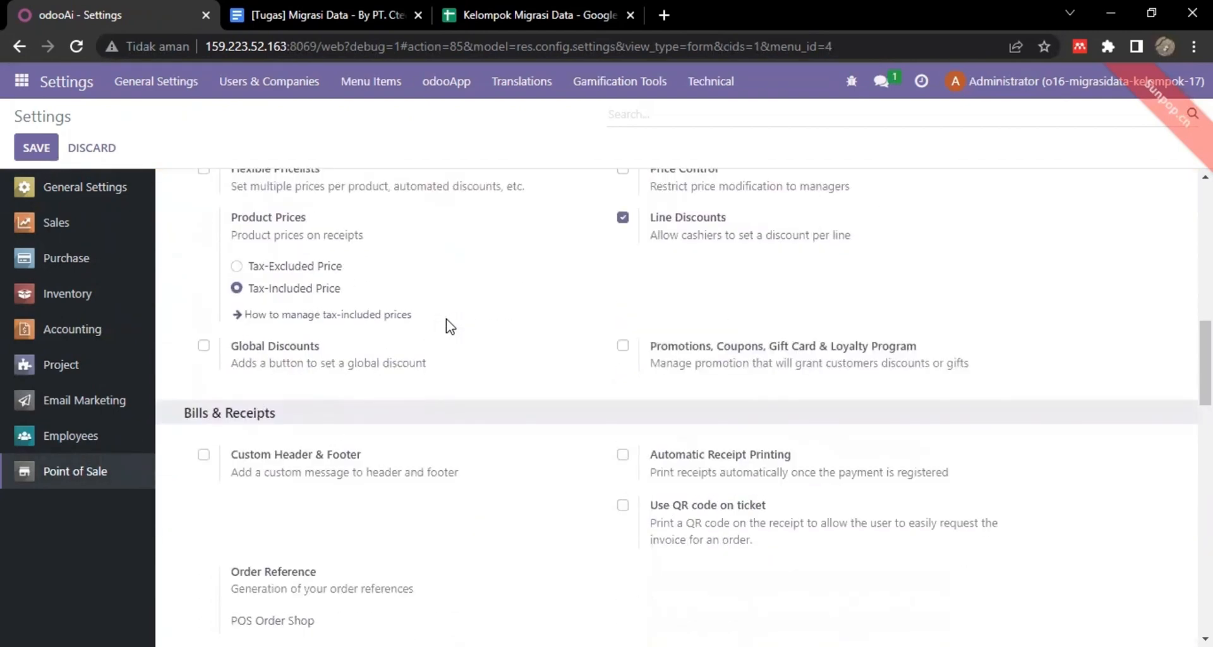
scroll(446, 319, down, 10)
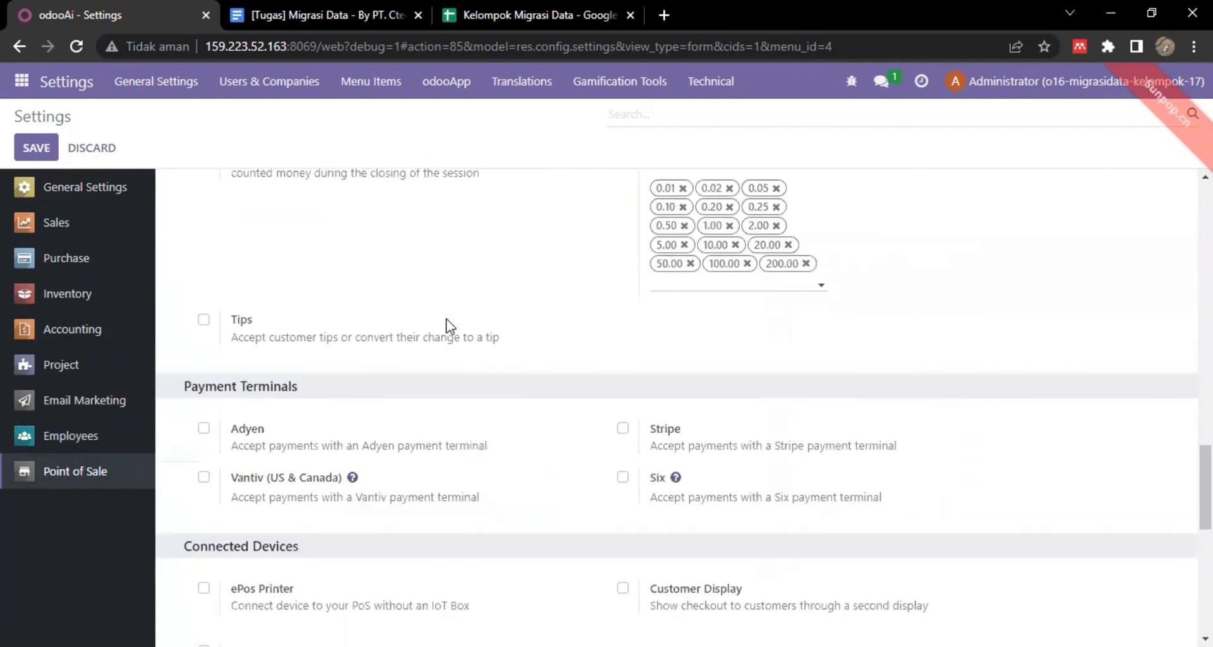
scroll(447, 316, up, 2)
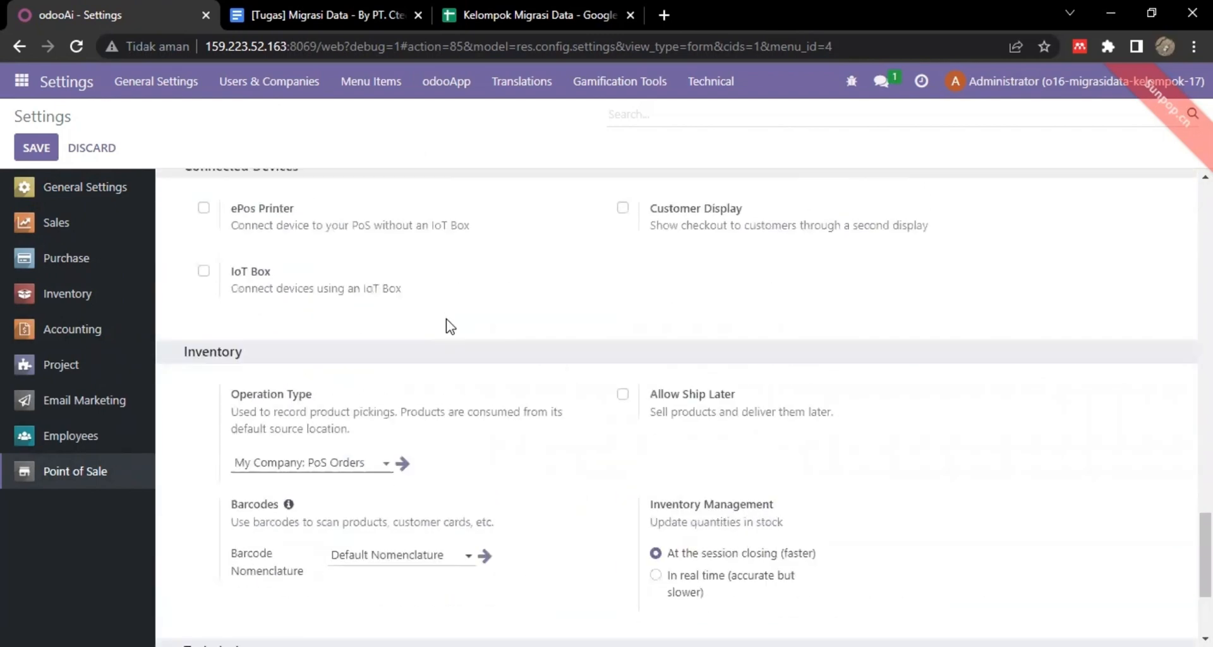
click(68, 233)
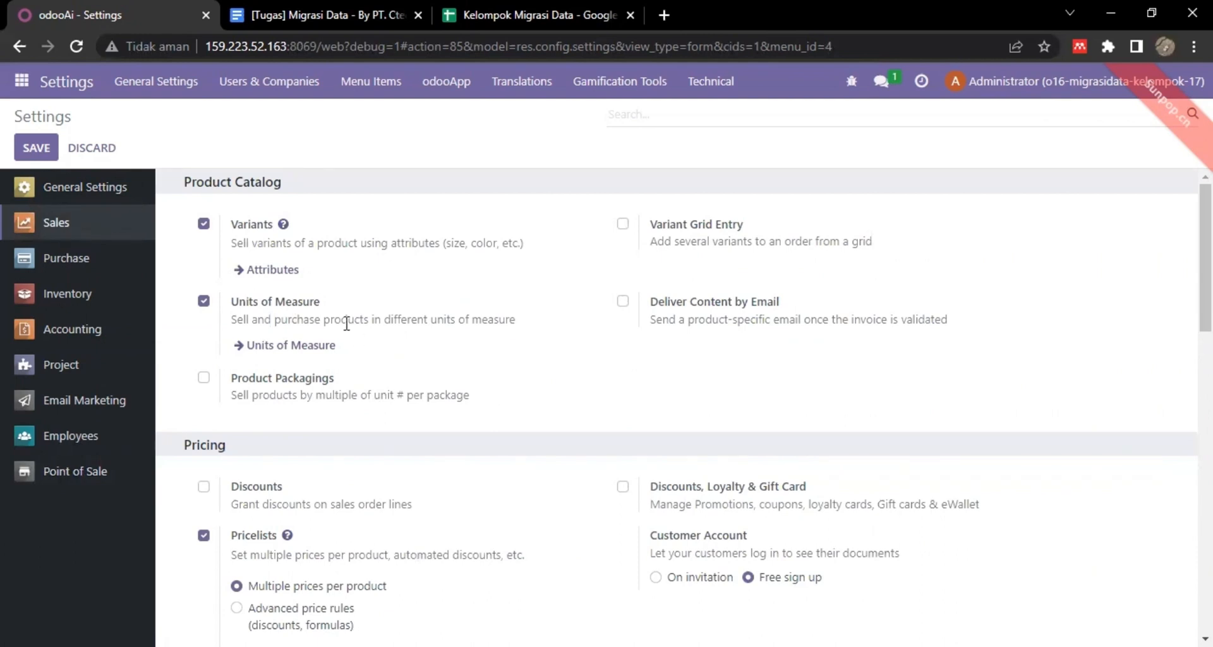
Enable Online Payment and Quotation Templates in the Sales settings.
scroll(346, 323, down, 3)
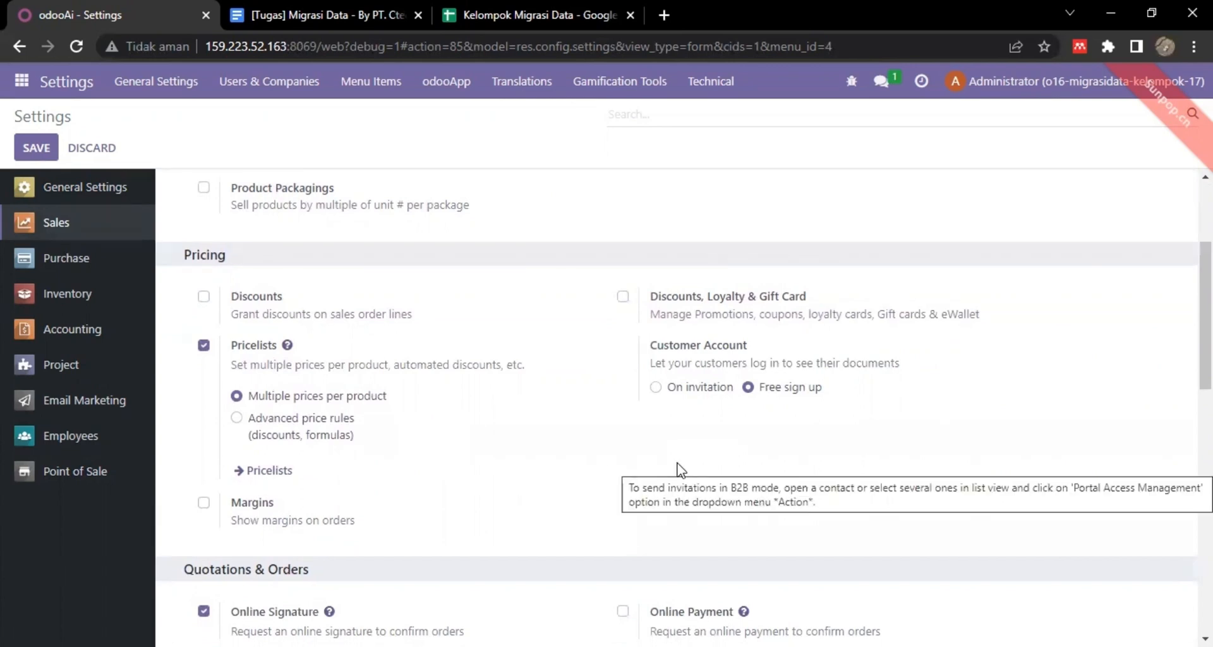
scroll(558, 485, down, 5)
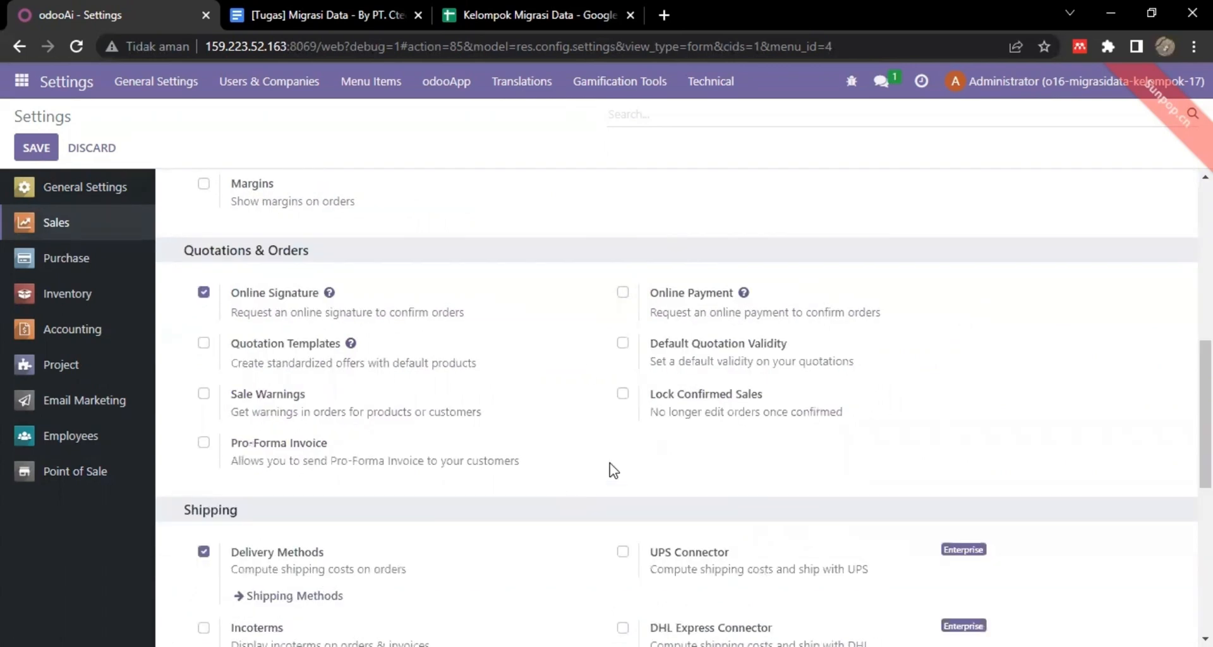
scroll(591, 371, down, 7)
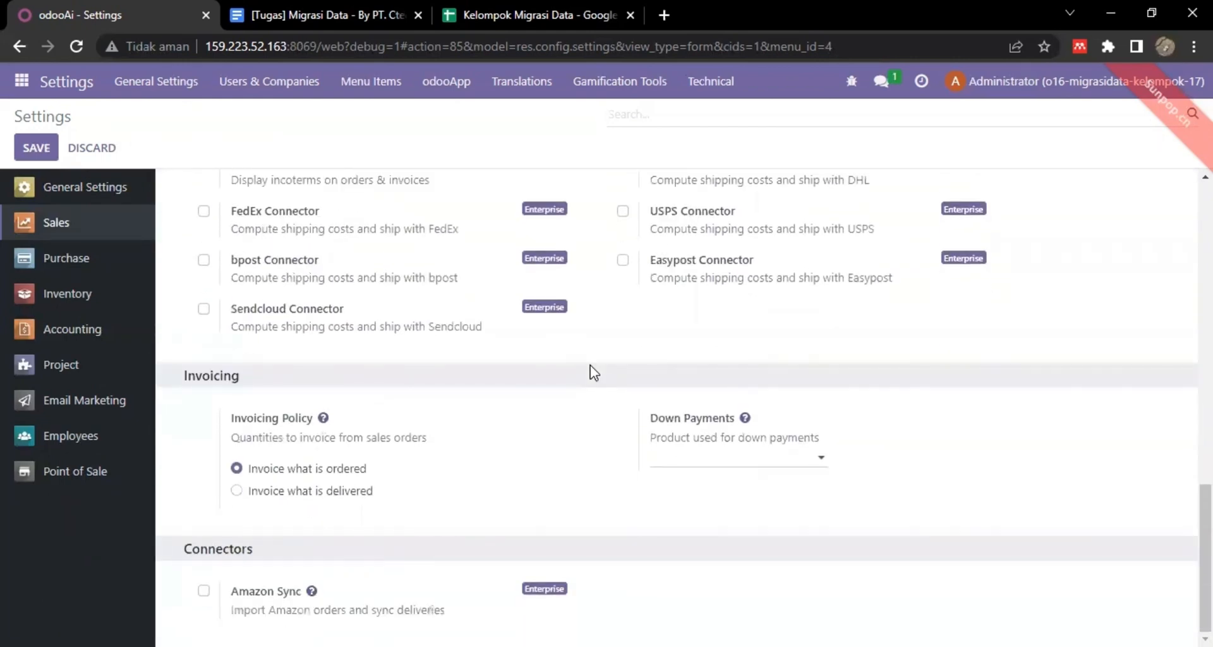
scroll(591, 371, up, 7)
click(623, 323)
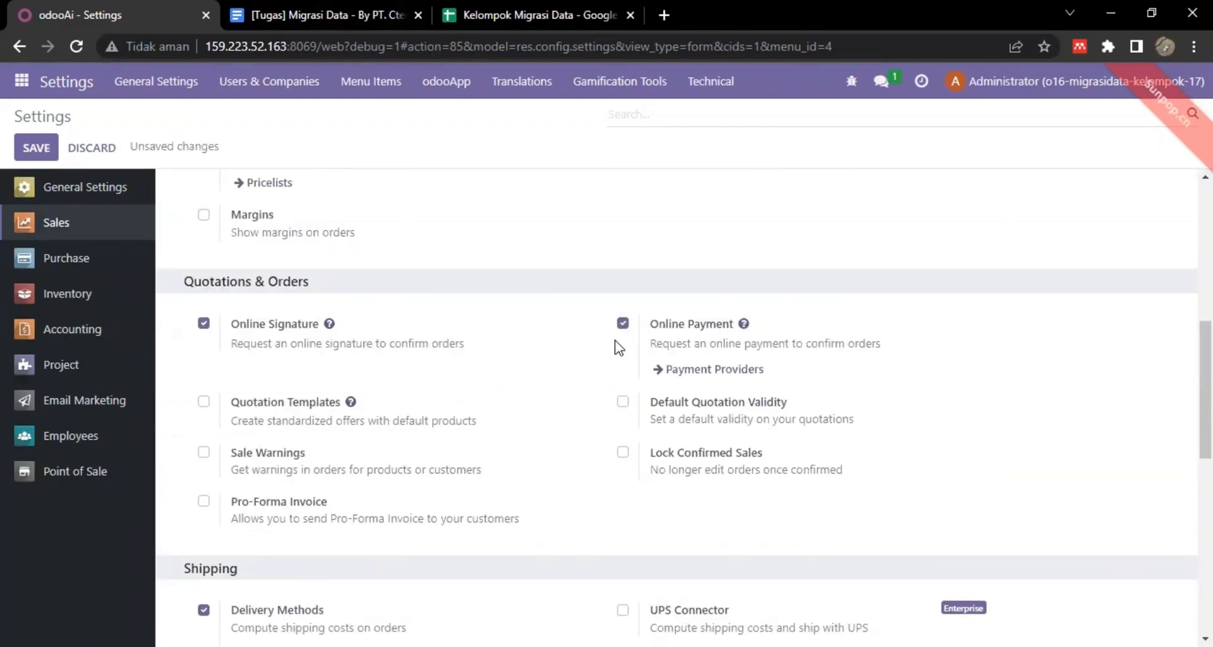
click(203, 402)
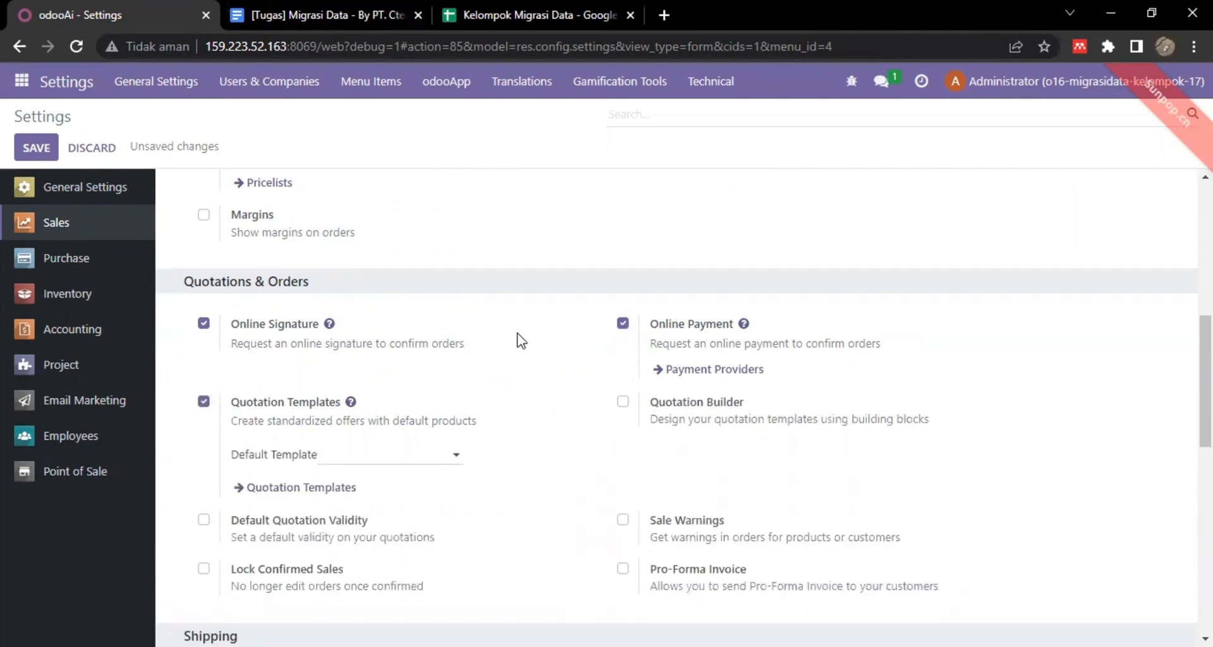
Save the settings and go to the Discuss app.
scroll(522, 341, down, 9)
click(29, 150)
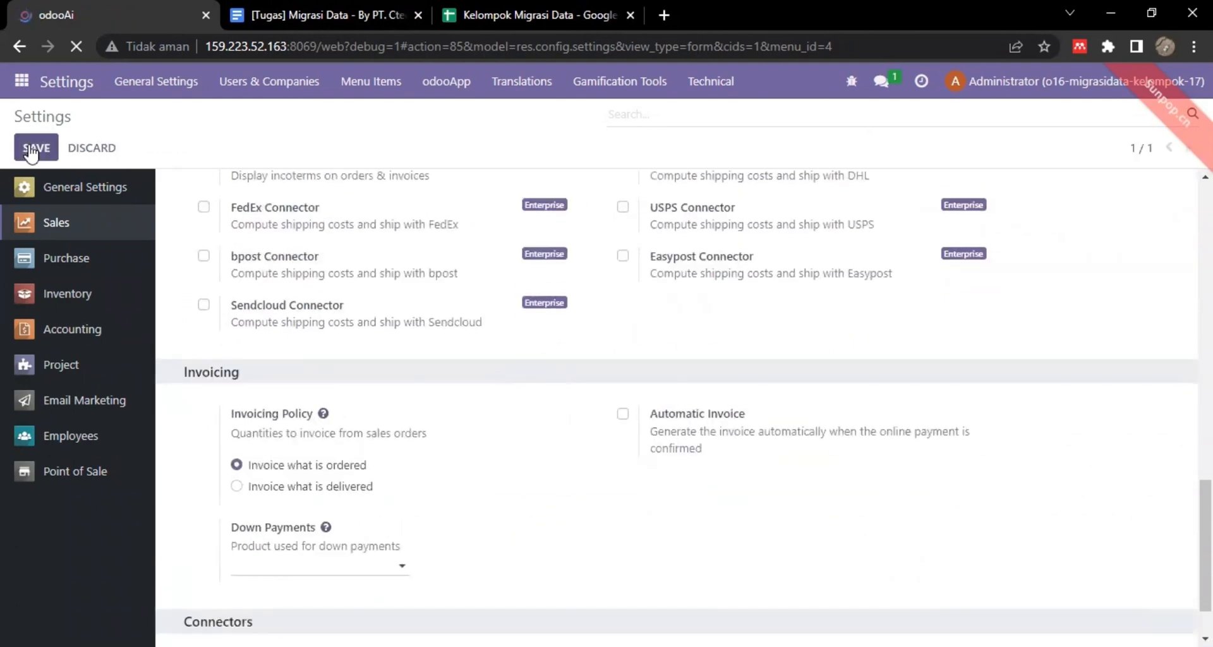
click(22, 81)
click(38, 114)
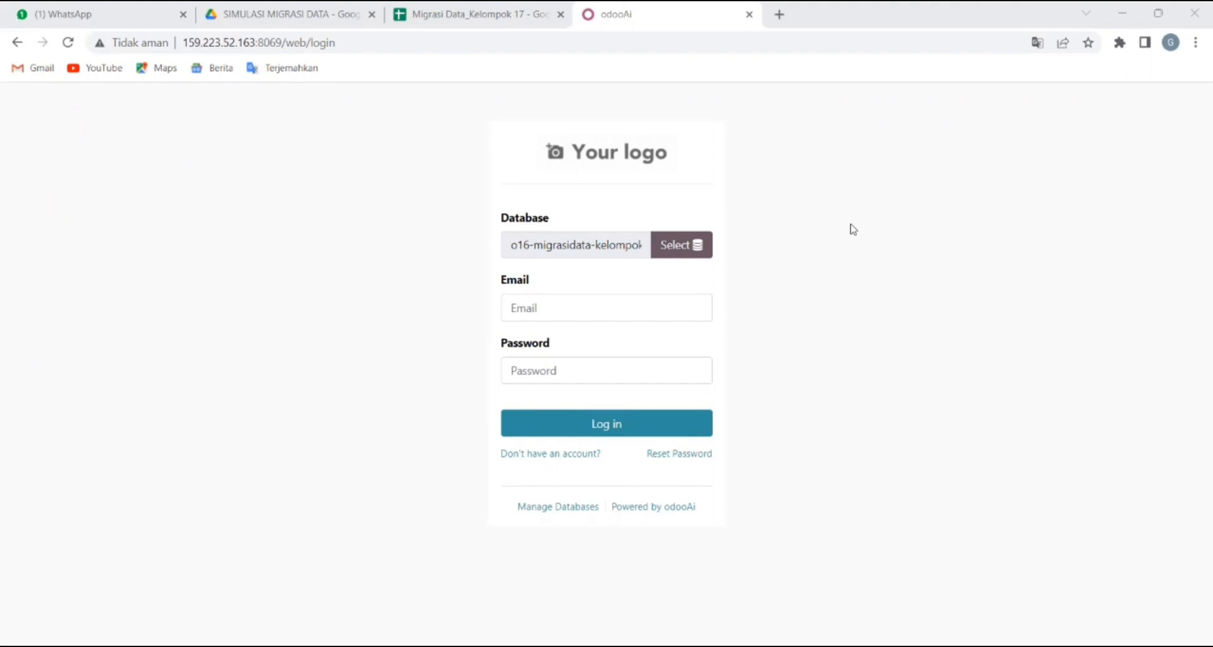
Log in to the migration database with the administrator account and dismiss the save-password prompt.
click(416, 7)
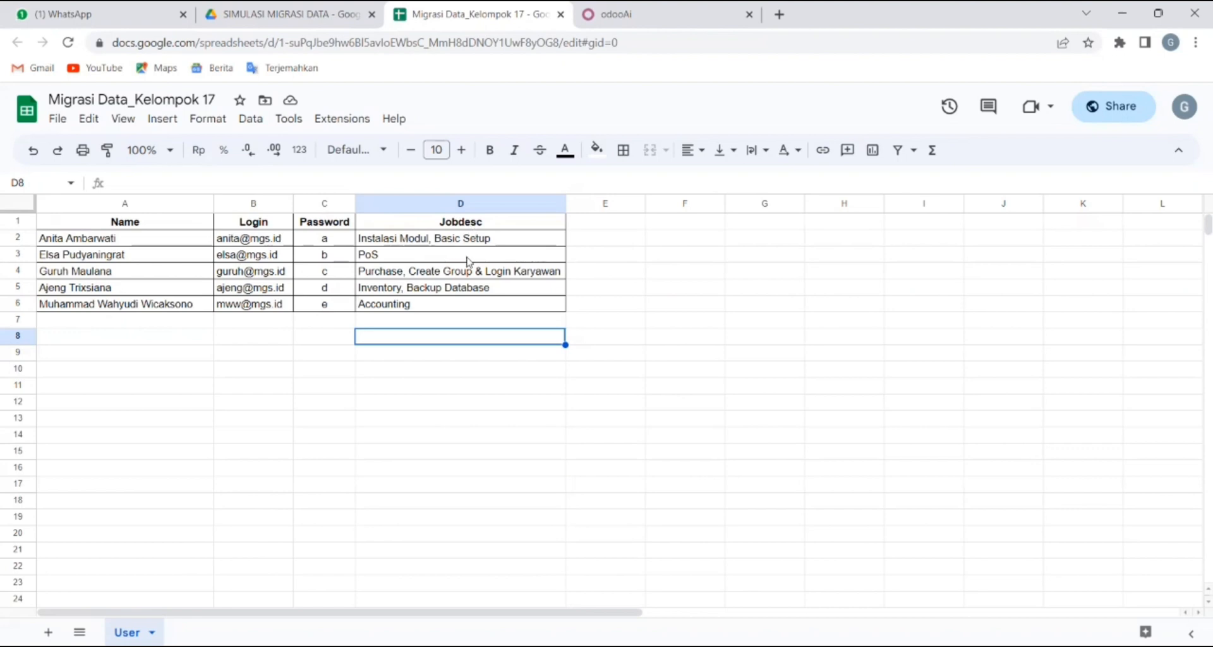
click(665, 10)
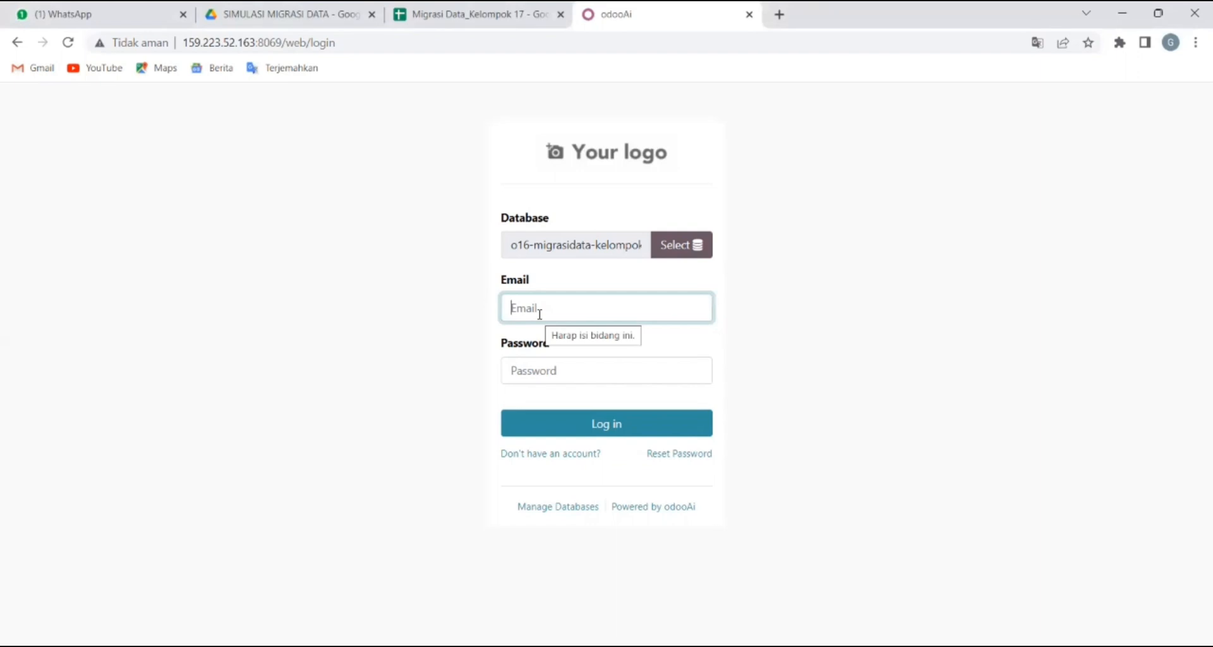
text(admin)
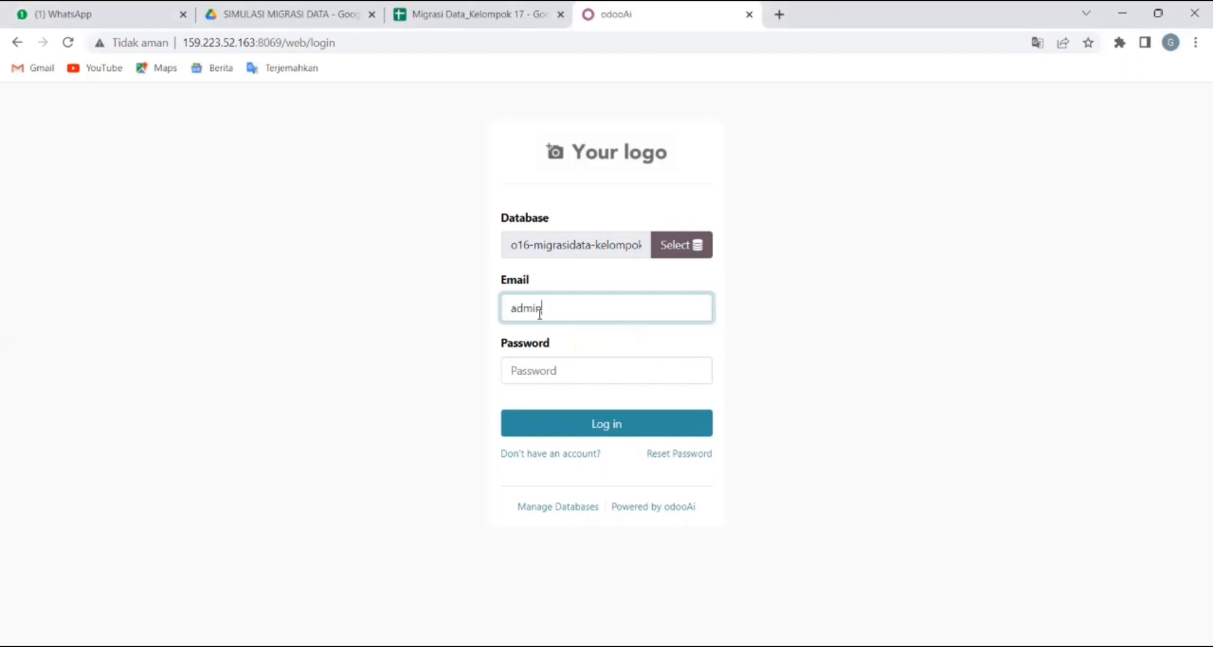
click(532, 373)
text(ad)
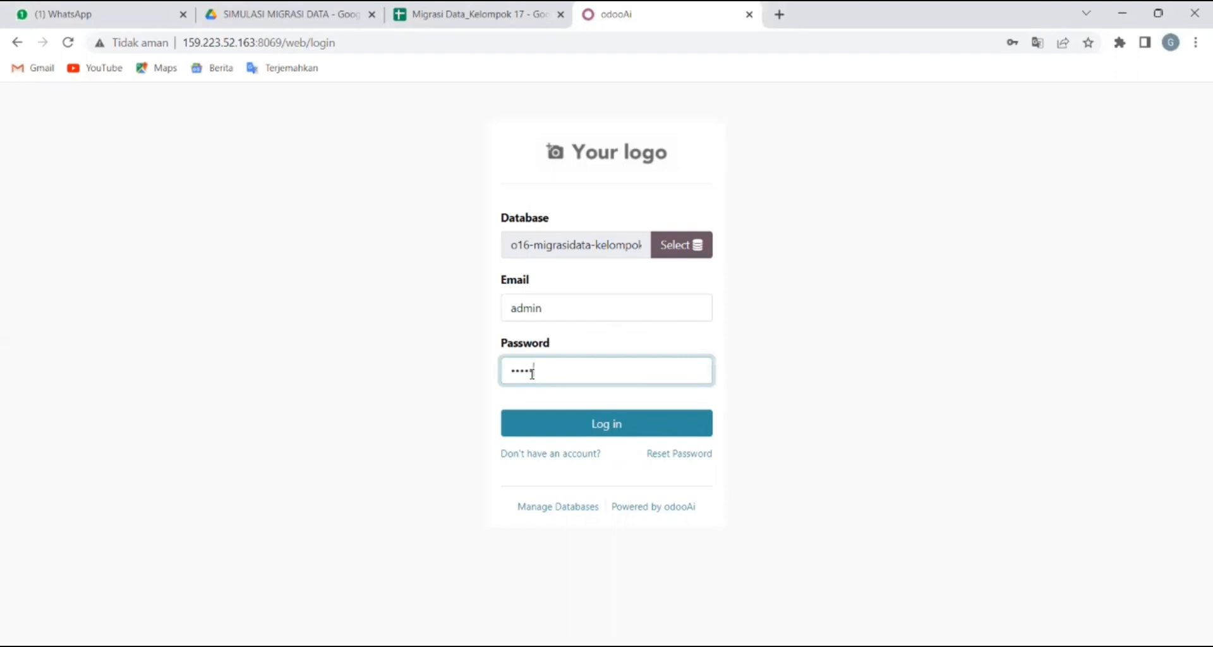
click(596, 424)
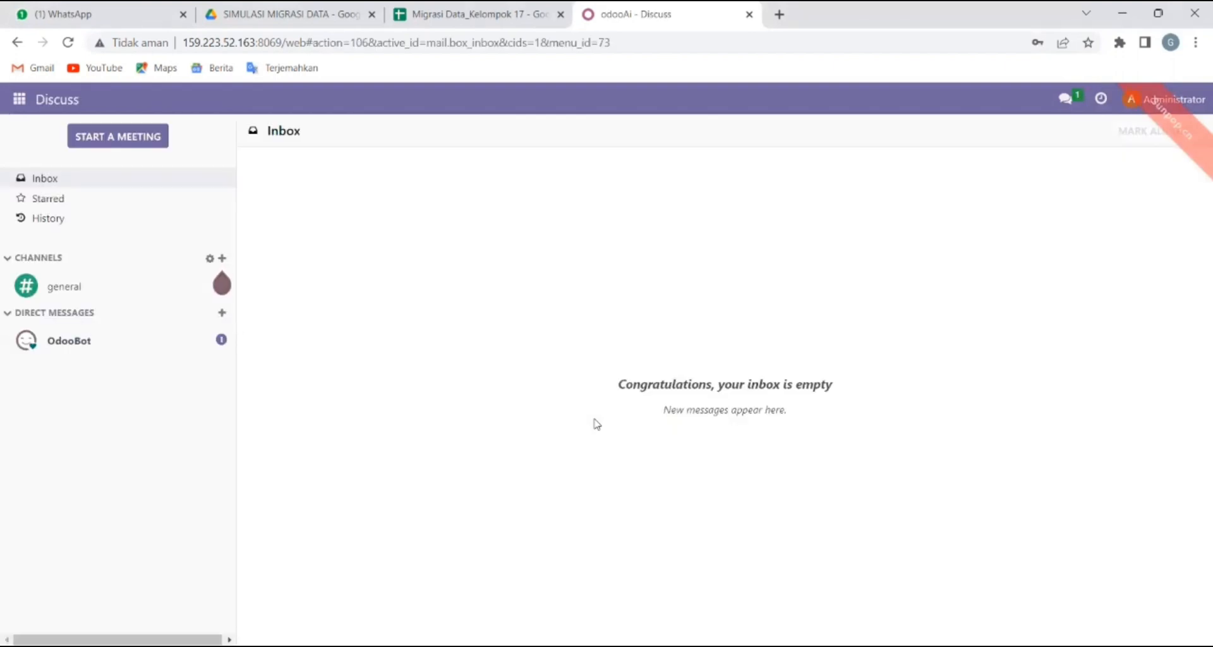
click(725, 265)
click(522, 10)
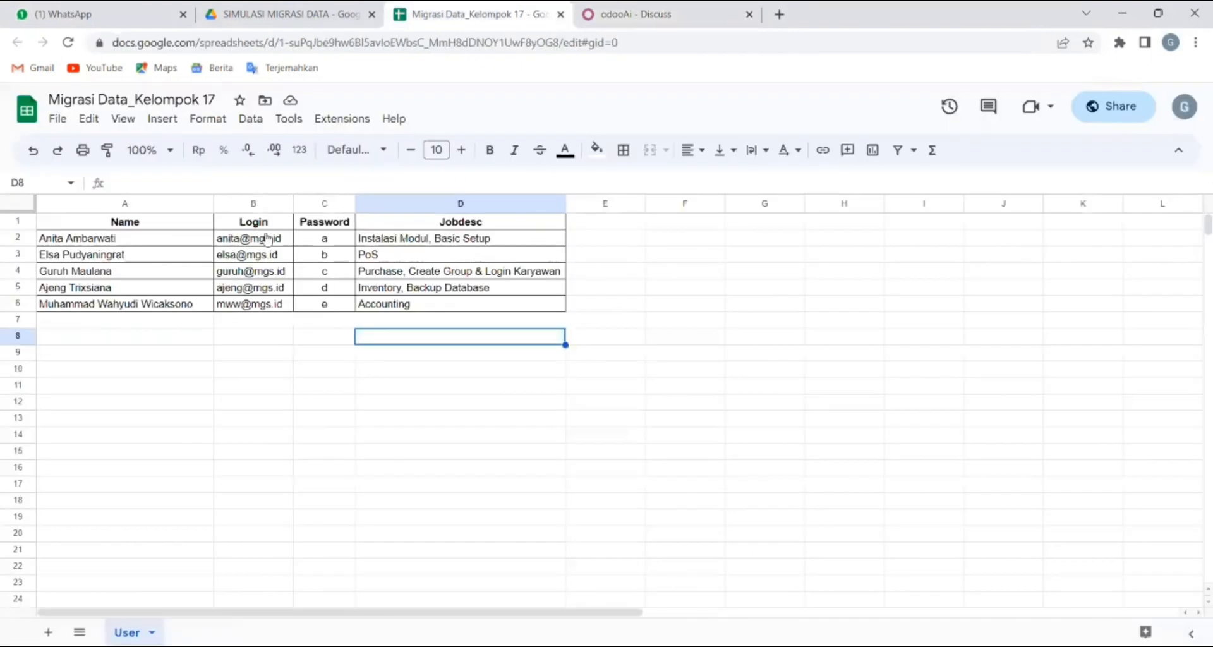
click(58, 121)
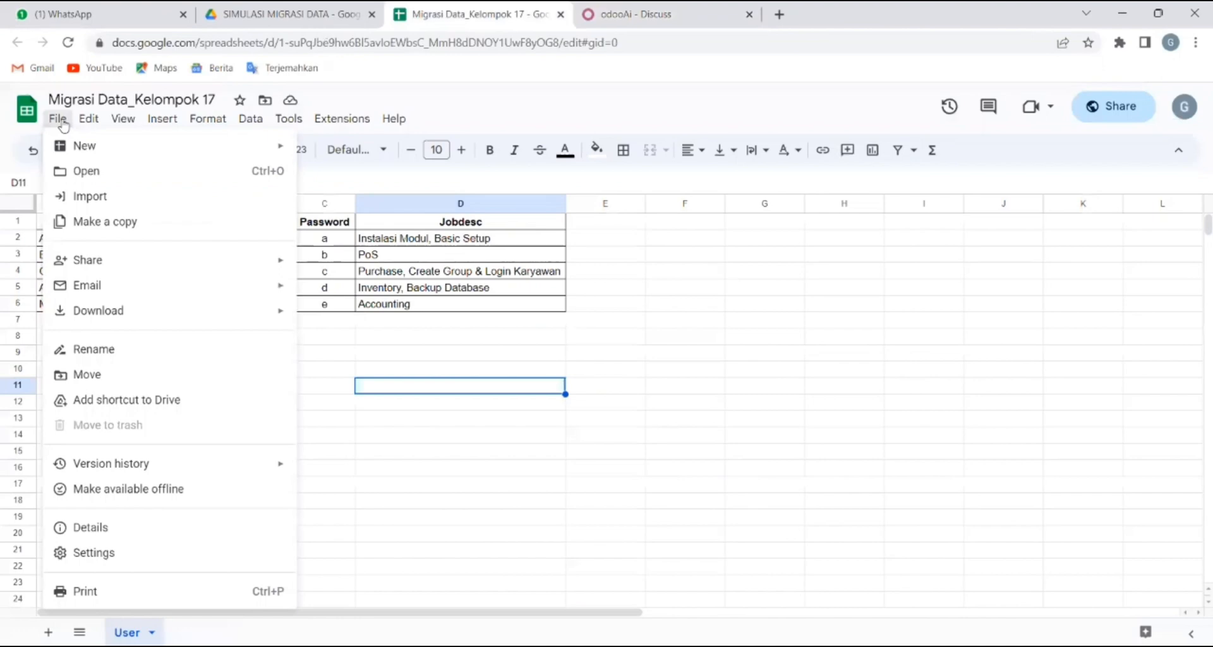
mouse_move(148, 323)
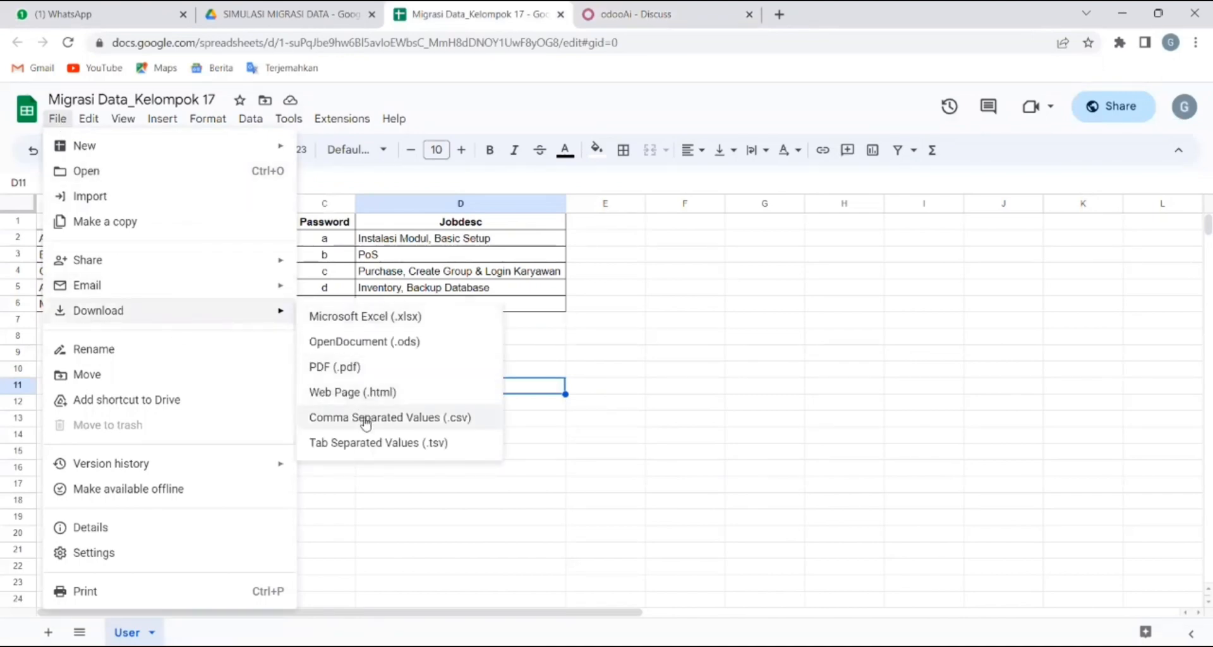
click(635, 483)
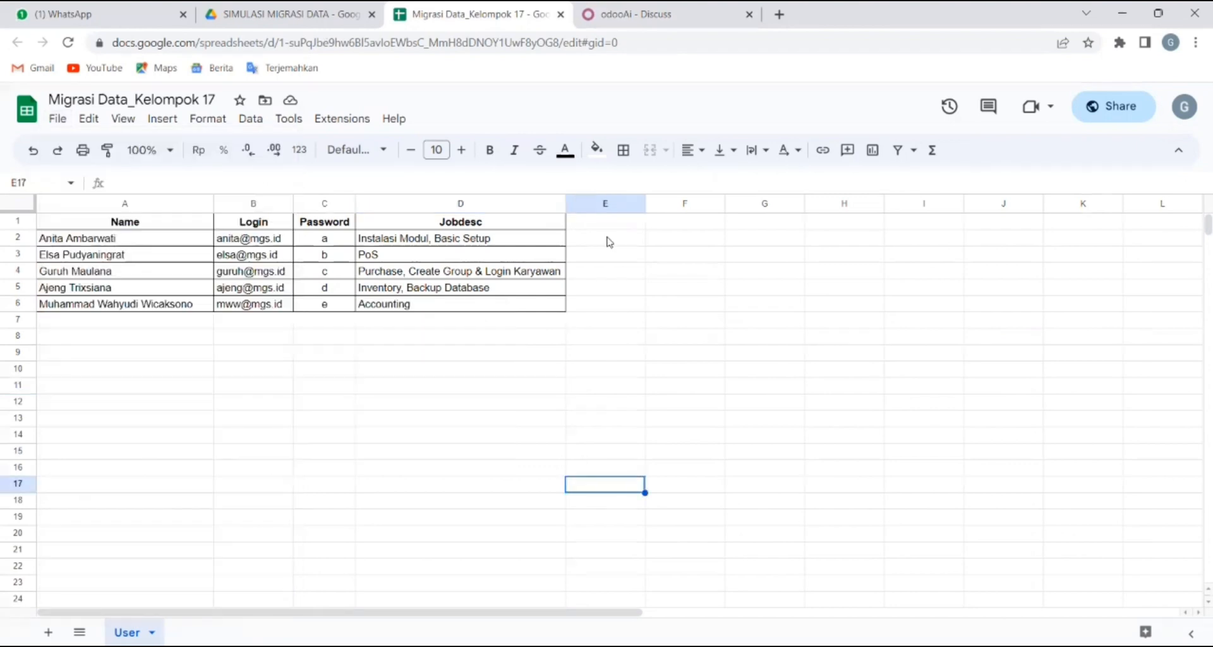
click(650, 9)
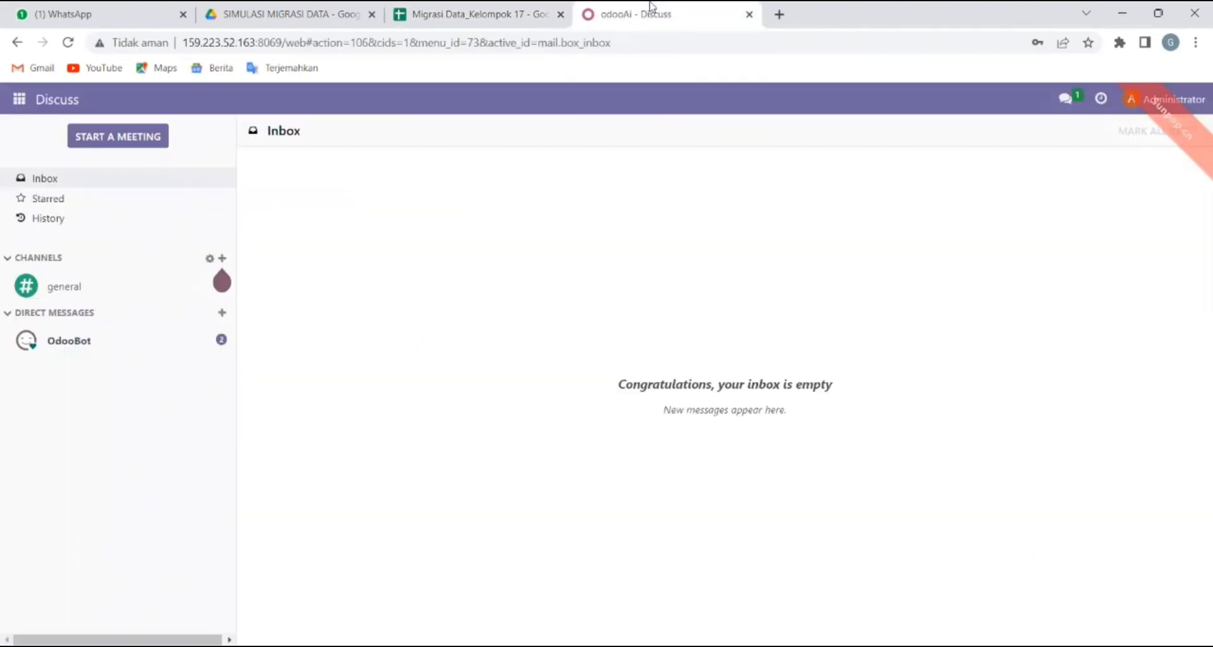
Open the Users list under Settings, discard a new user draft, and reveal the import option.
click(20, 100)
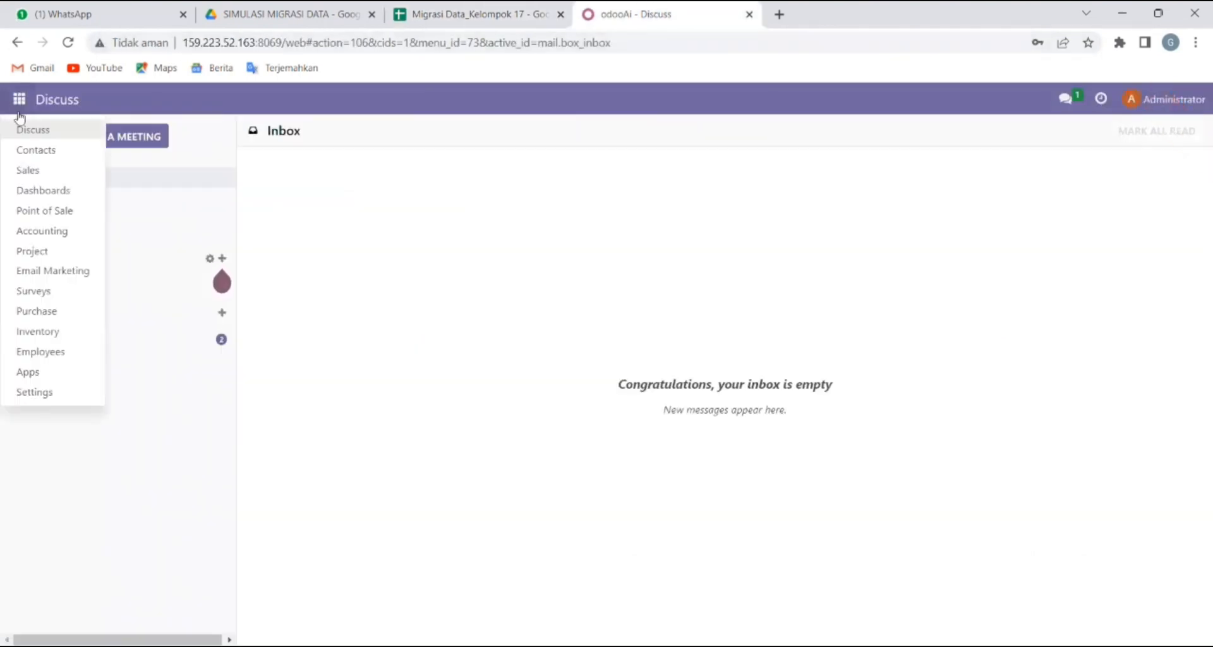
click(34, 394)
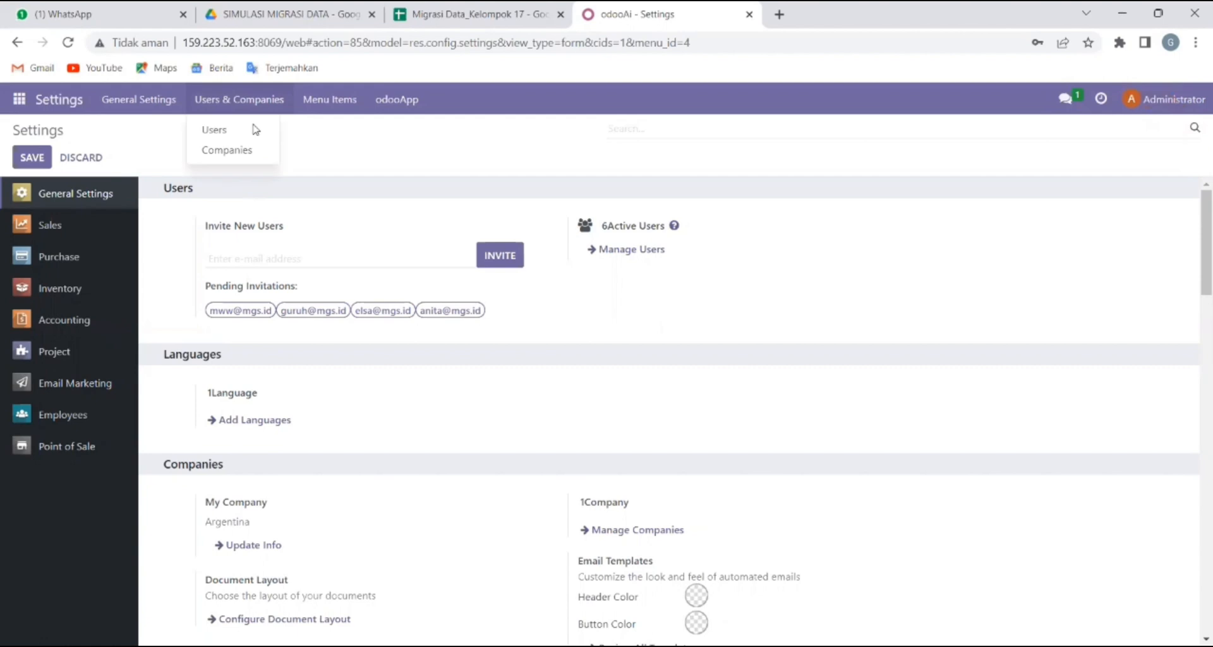
click(237, 128)
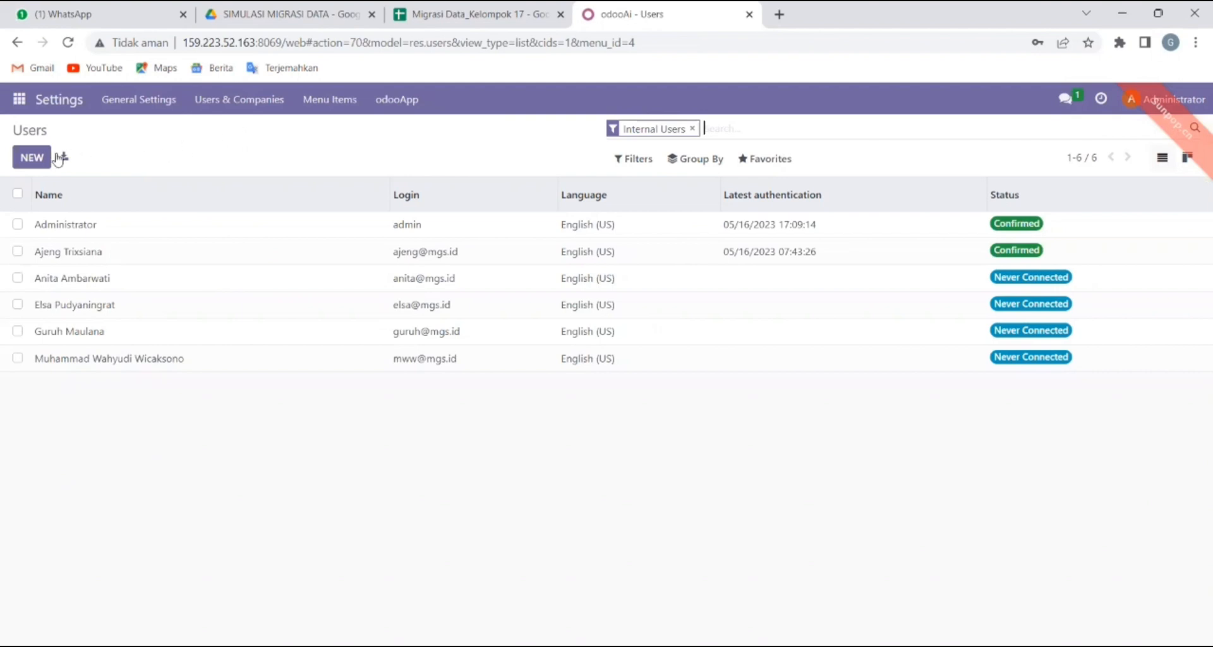
click(29, 159)
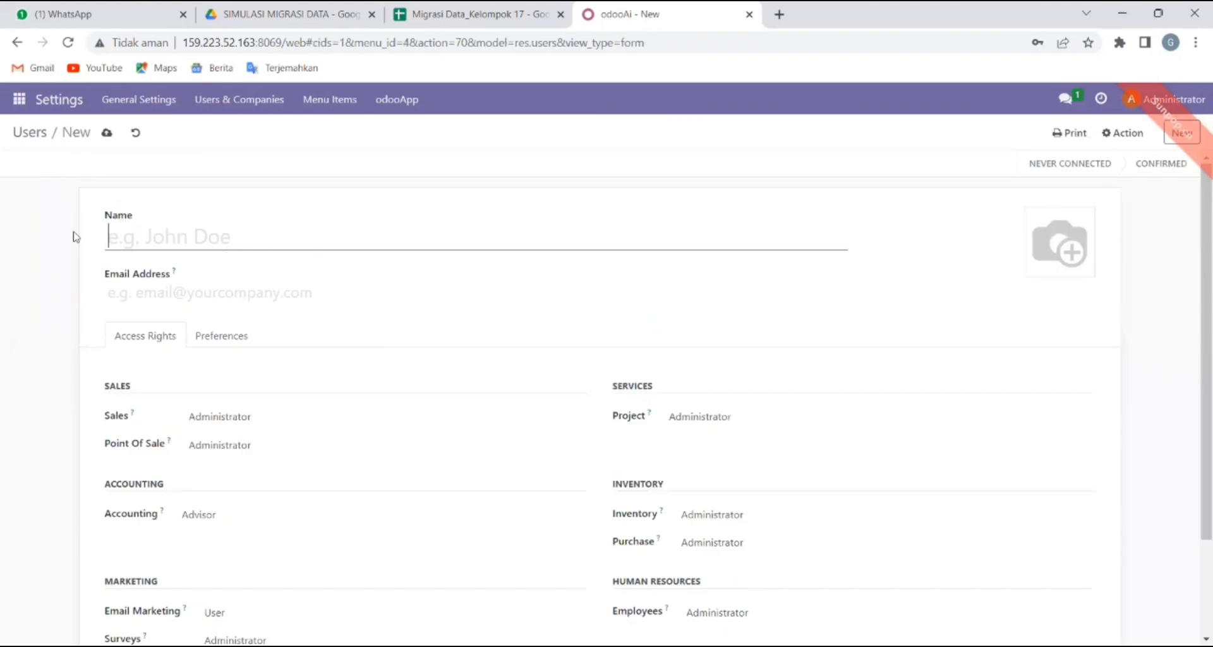
click(29, 134)
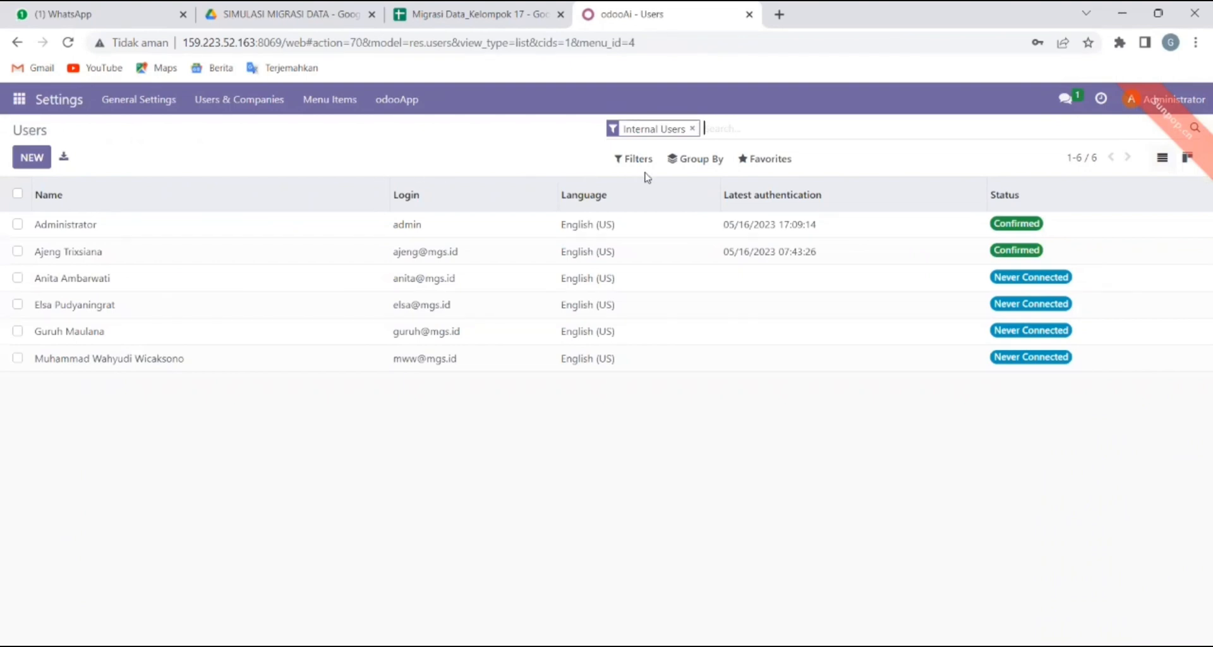
click(769, 161)
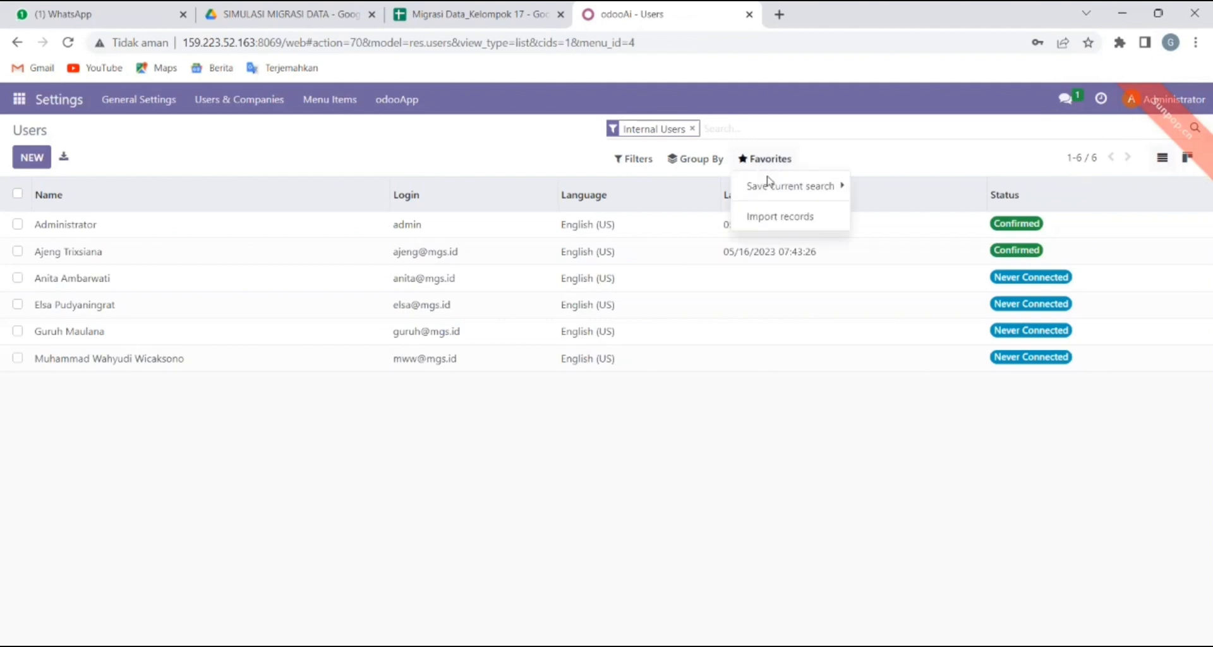
Start a user import and upload the 'Migrasi Data_Kelompok 17 - User (2)' CSV file.
click(771, 216)
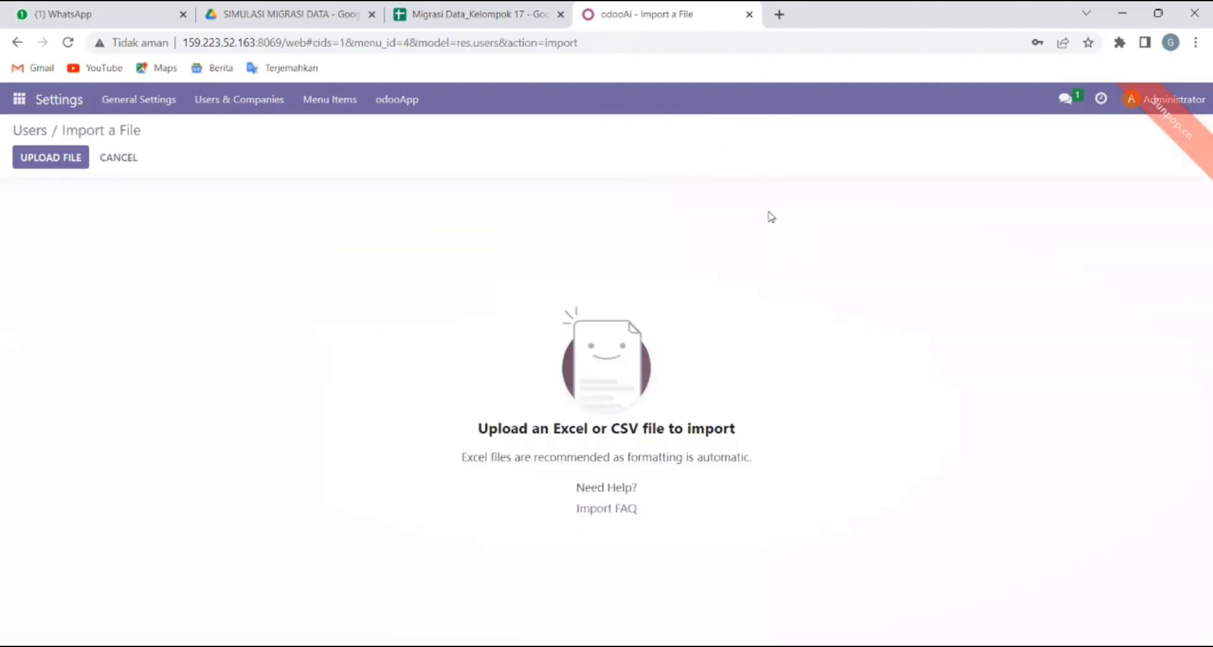
click(35, 161)
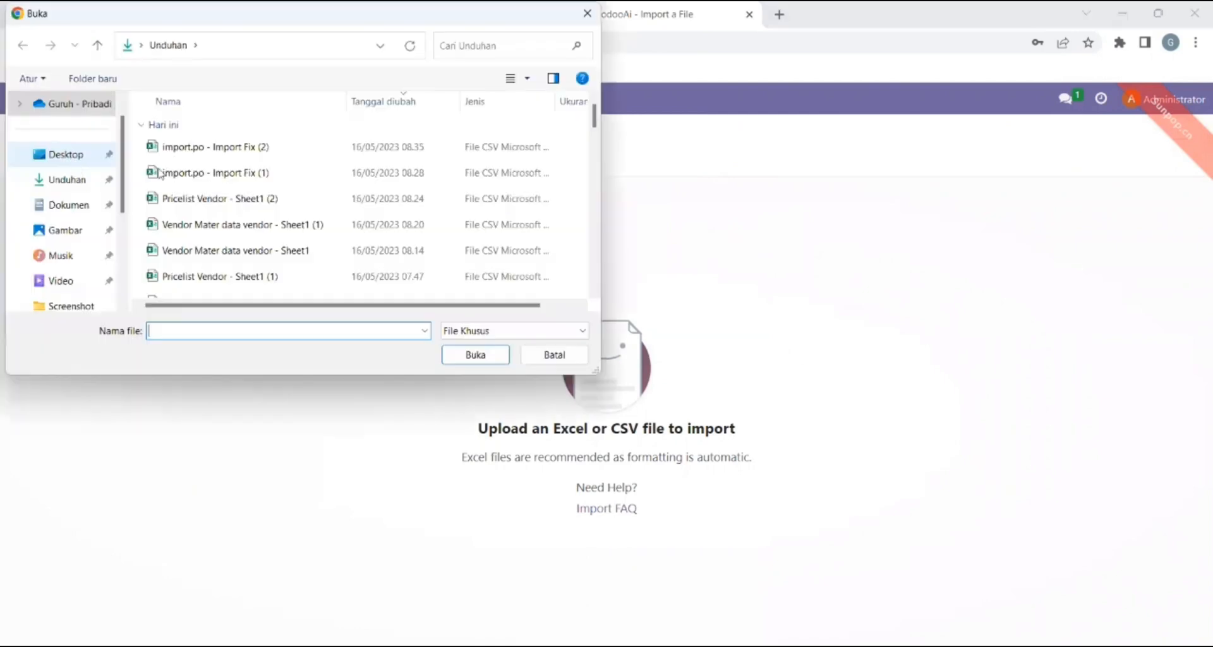
drag(595, 123, 595, 129)
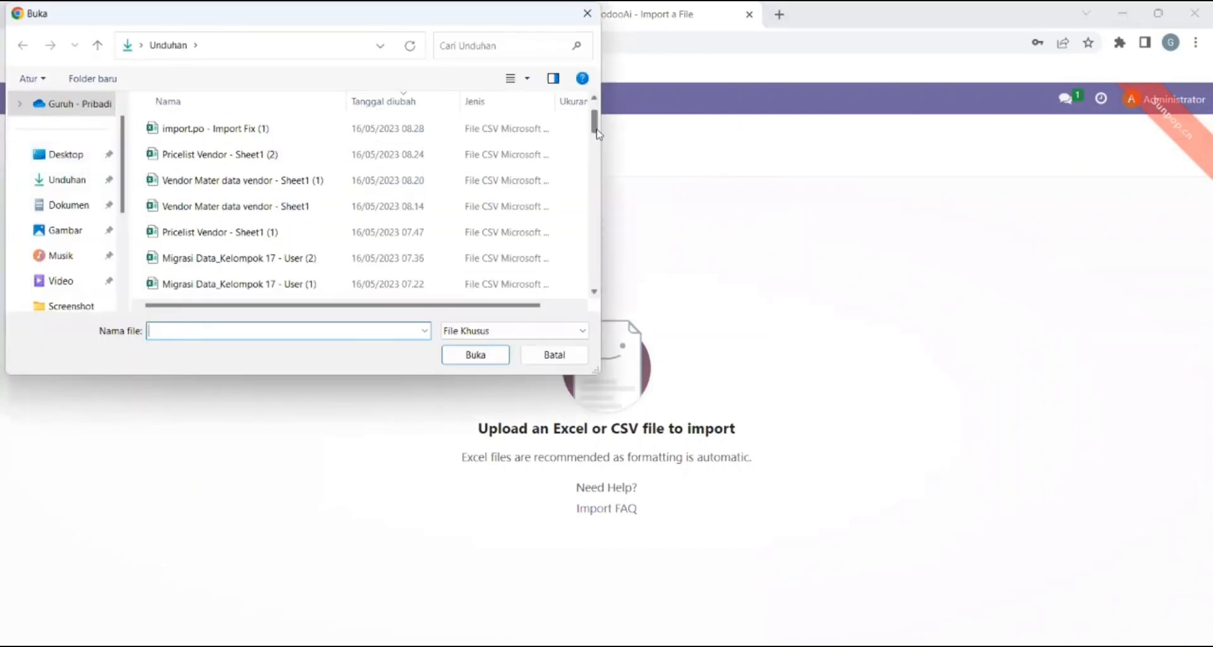
click(278, 259)
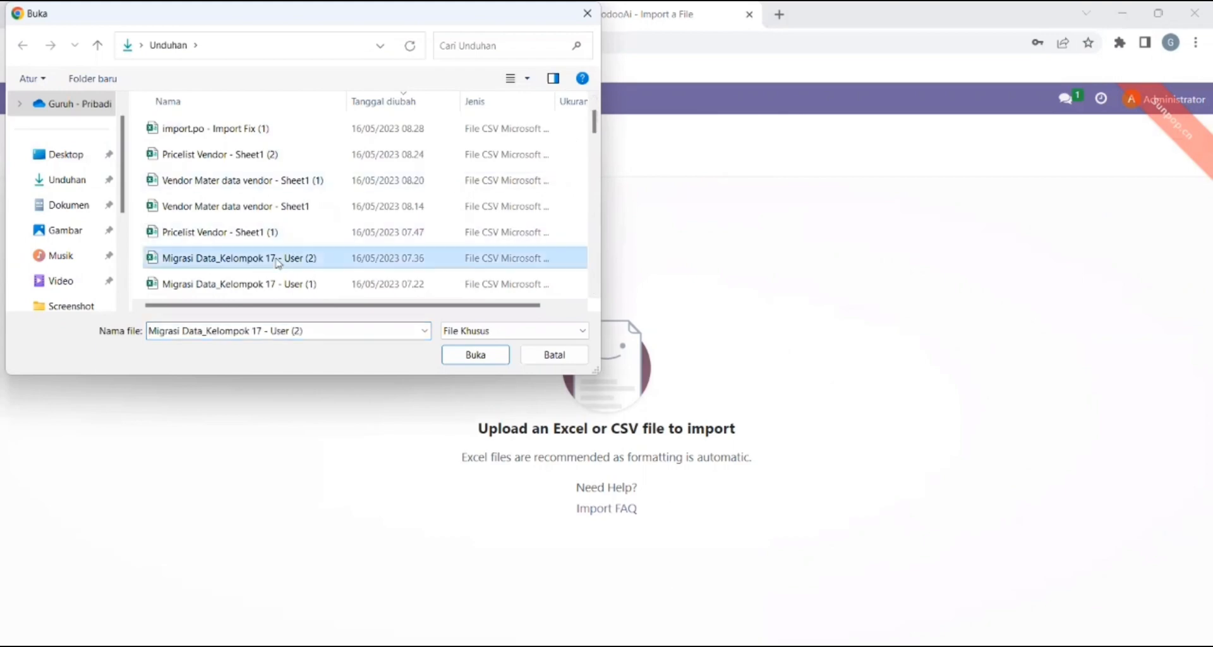
click(472, 358)
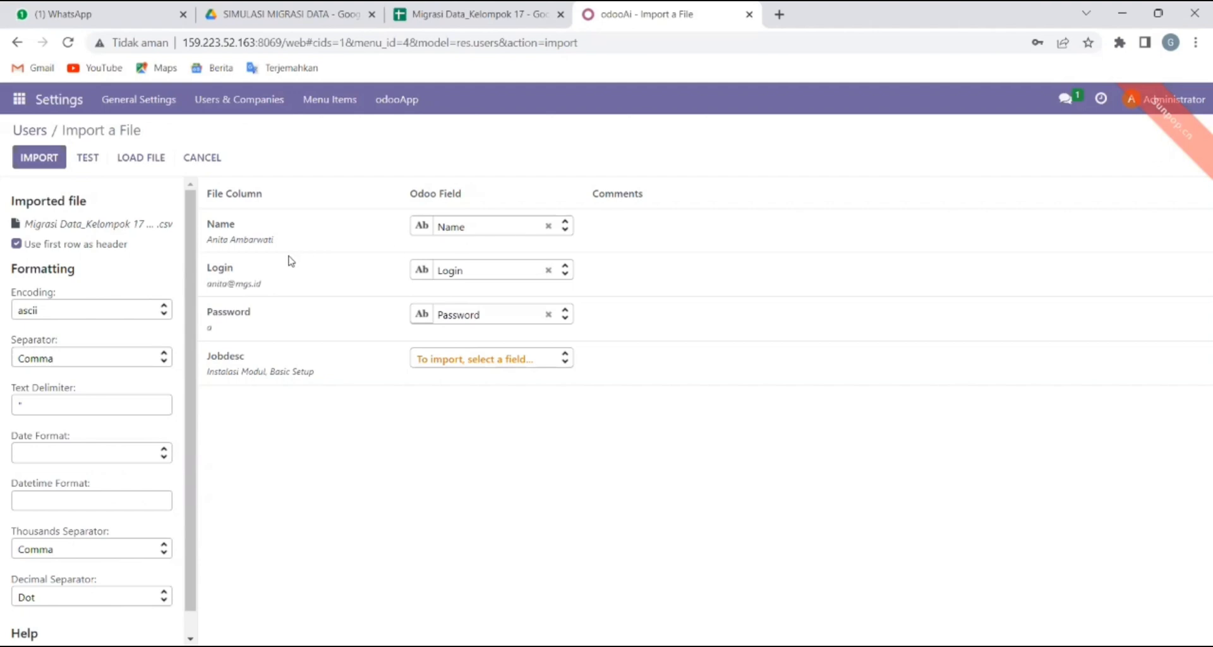
Test the user import, which reports existing logins, abandon it, and switch to the spreadsheet.
click(88, 159)
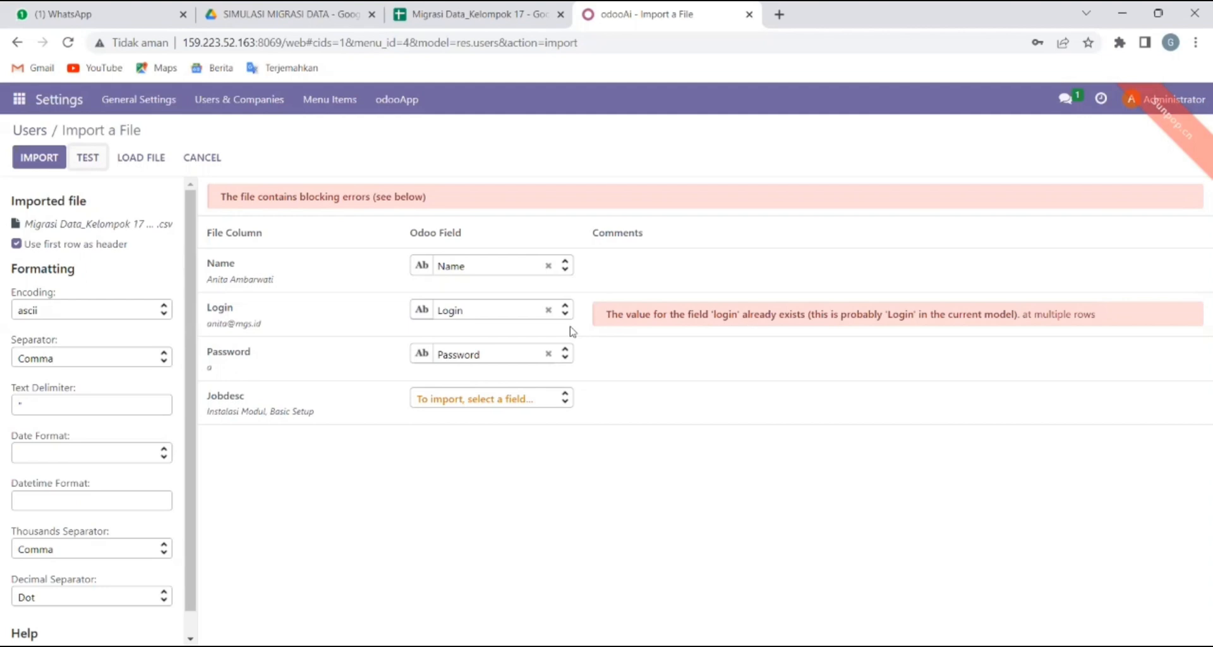
click(31, 132)
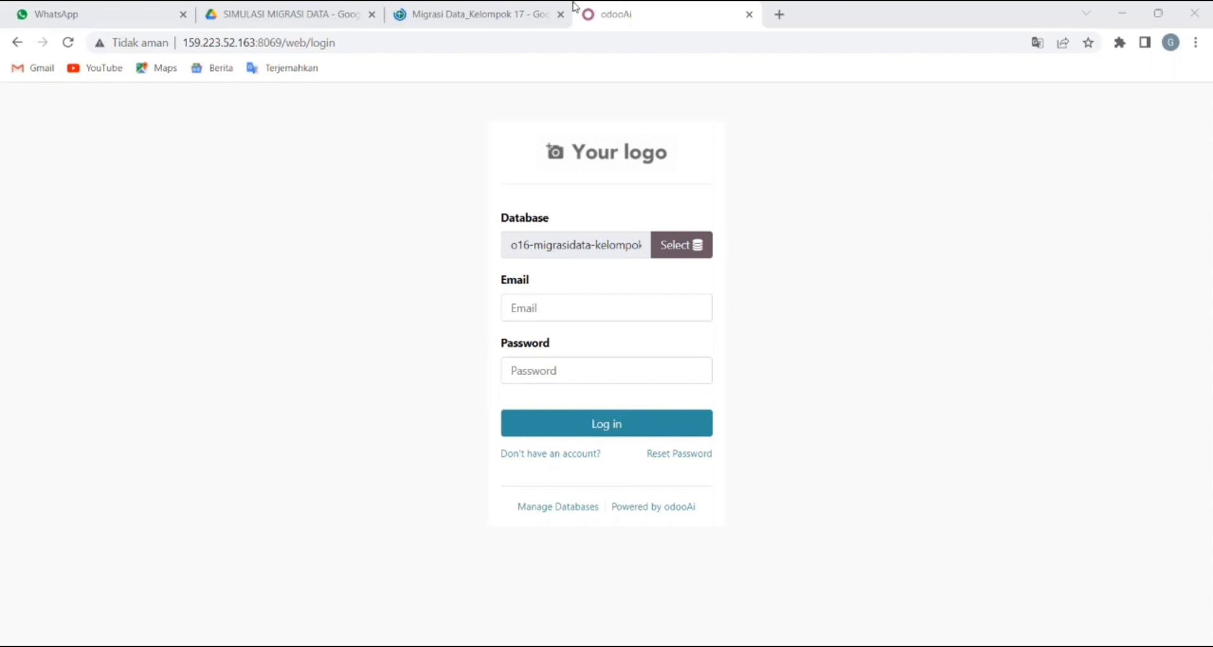
click(490, 6)
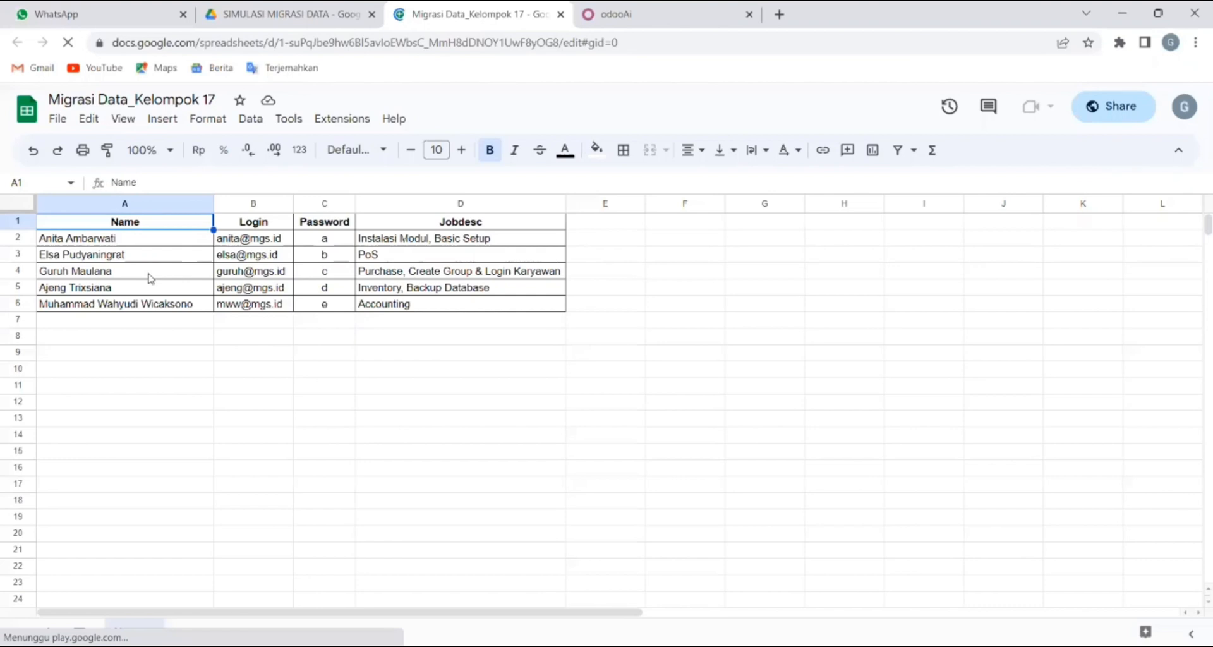
Copy the fourth user's login from cell B4 into Odoo's login email field.
click(150, 279)
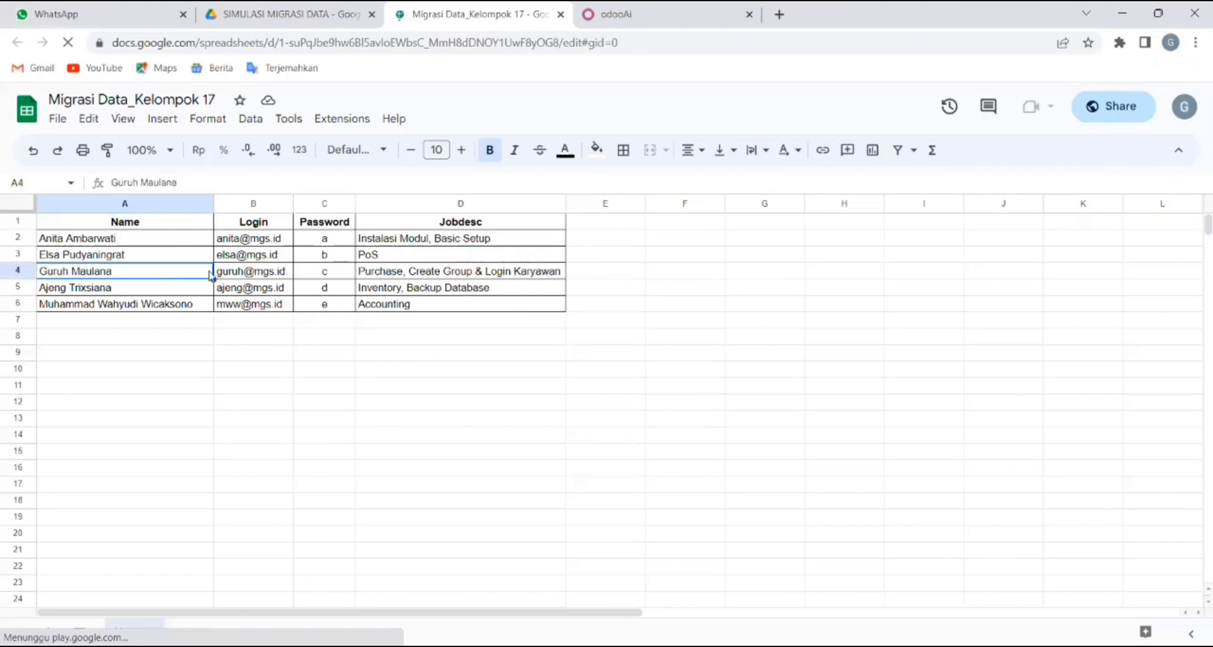
click(279, 273)
drag(203, 175, 94, 177)
key(ctrl+c)
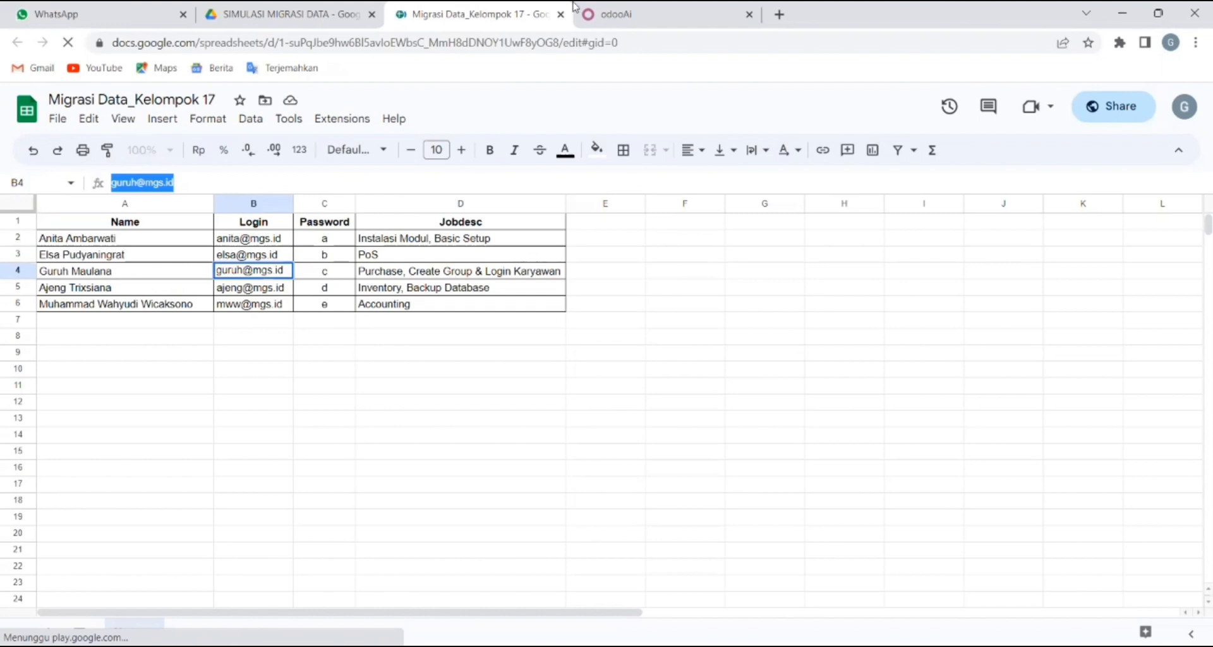
click(658, 7)
key(ctrl+v)
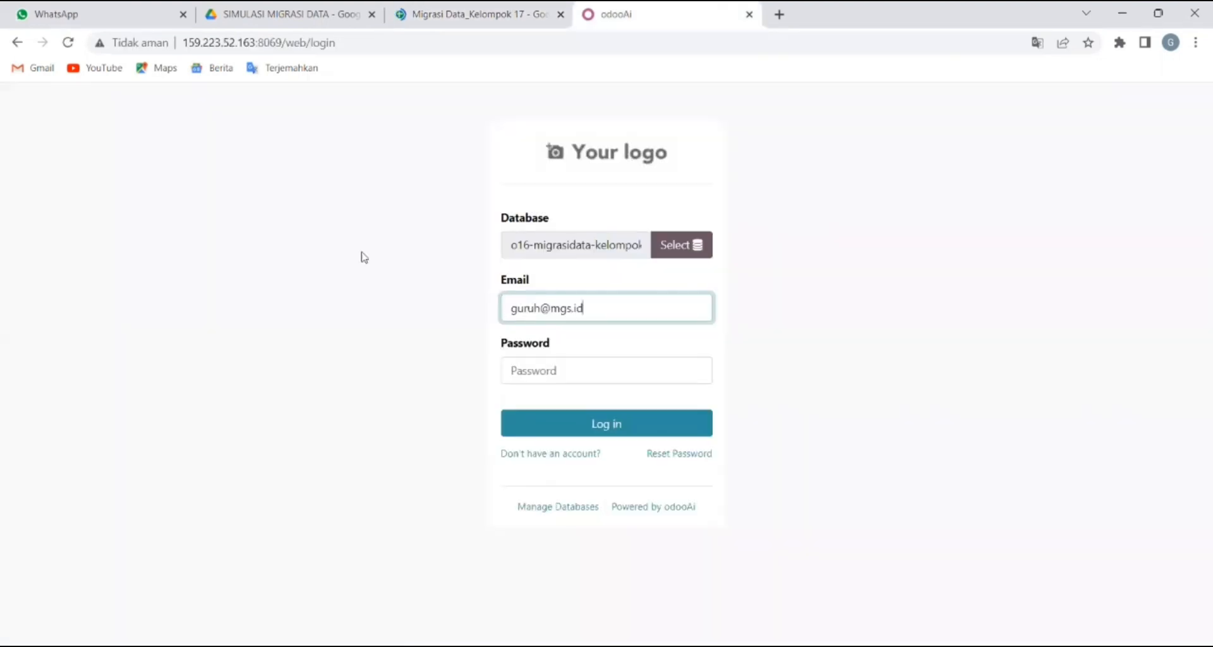
Look up that user's password in cell C4 and go to the password field.
key(ctrl+shift+Tab)
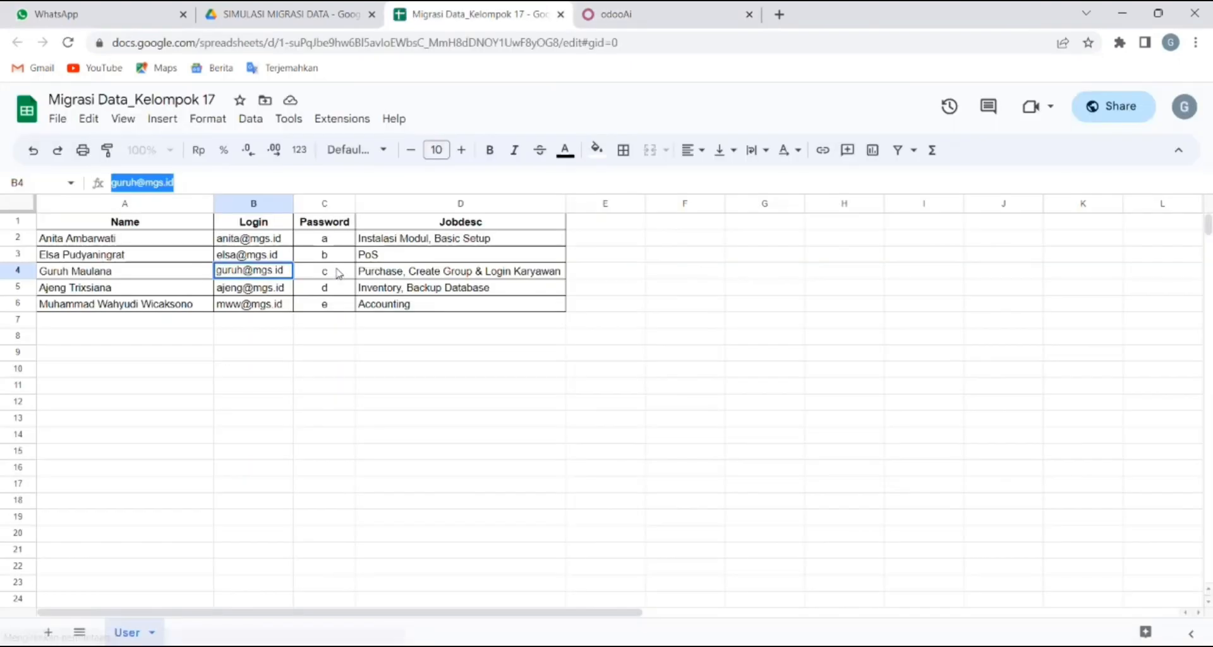
click(339, 273)
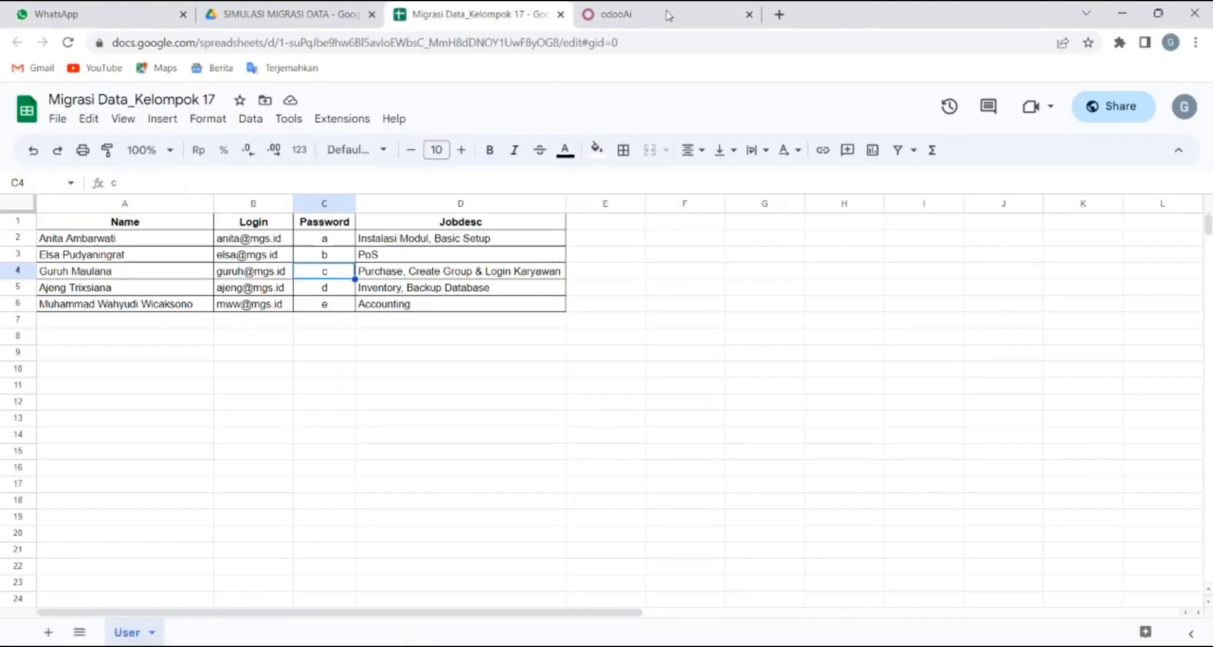
key(ctrl+Tab)
click(556, 370)
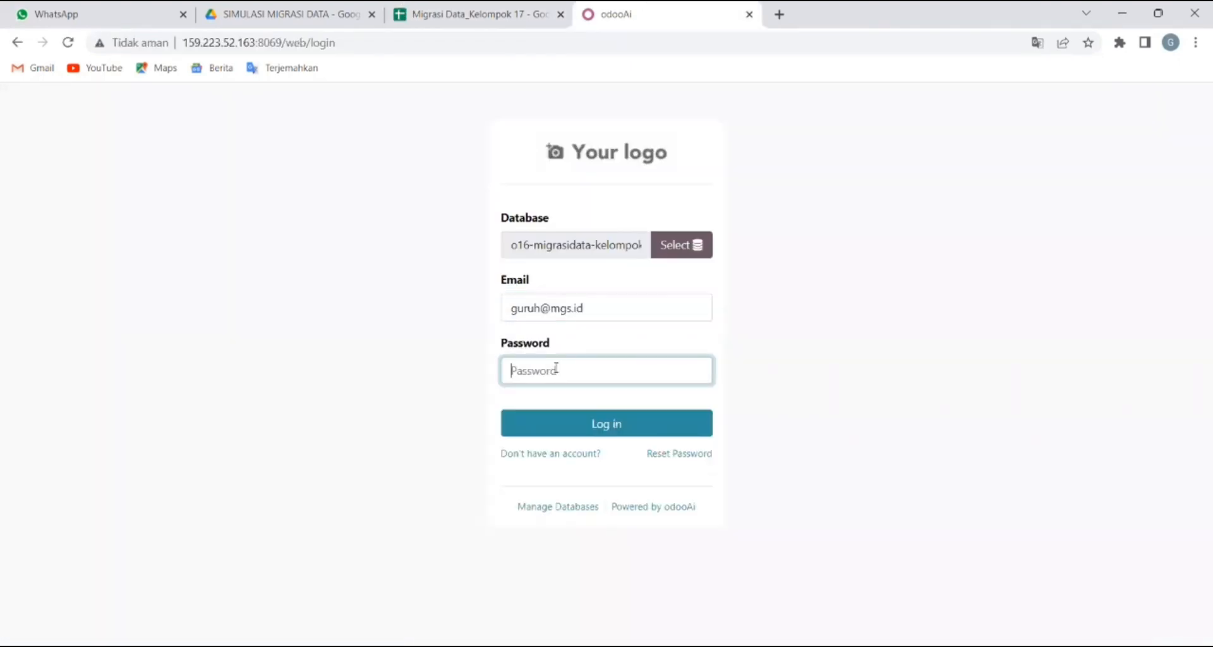
Log in to Odoo as the imported user with the entered credentials.
click(623, 434)
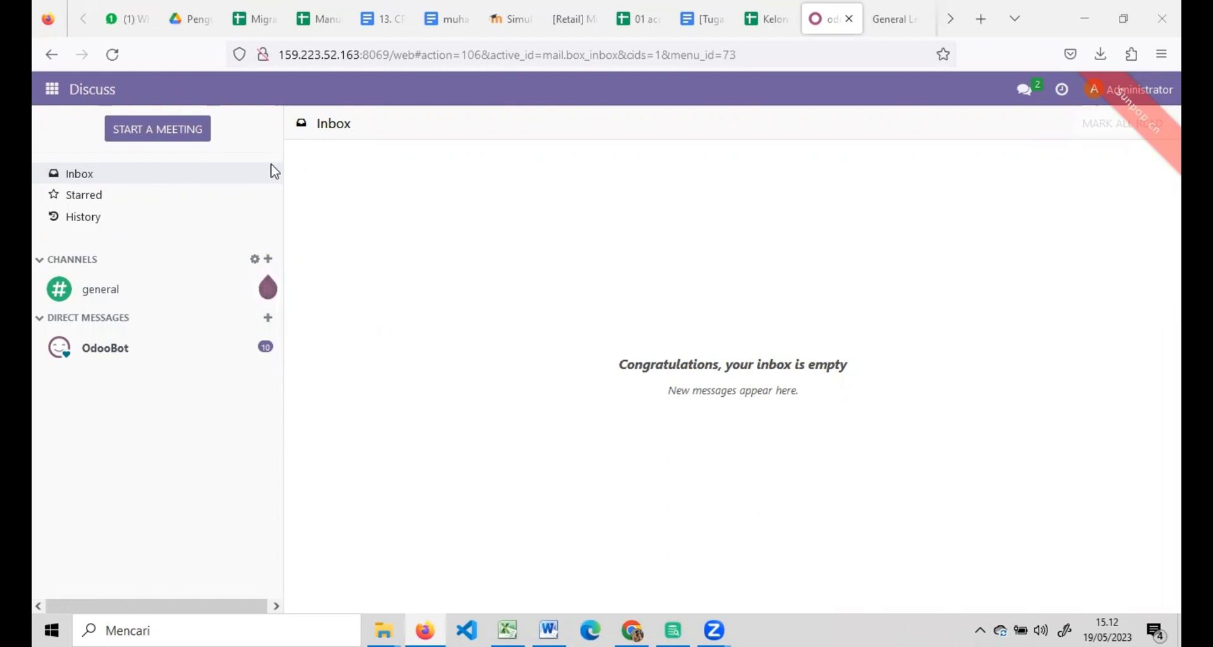
Open Accounting's Chart of Accounts and start a record import.
click(52, 91)
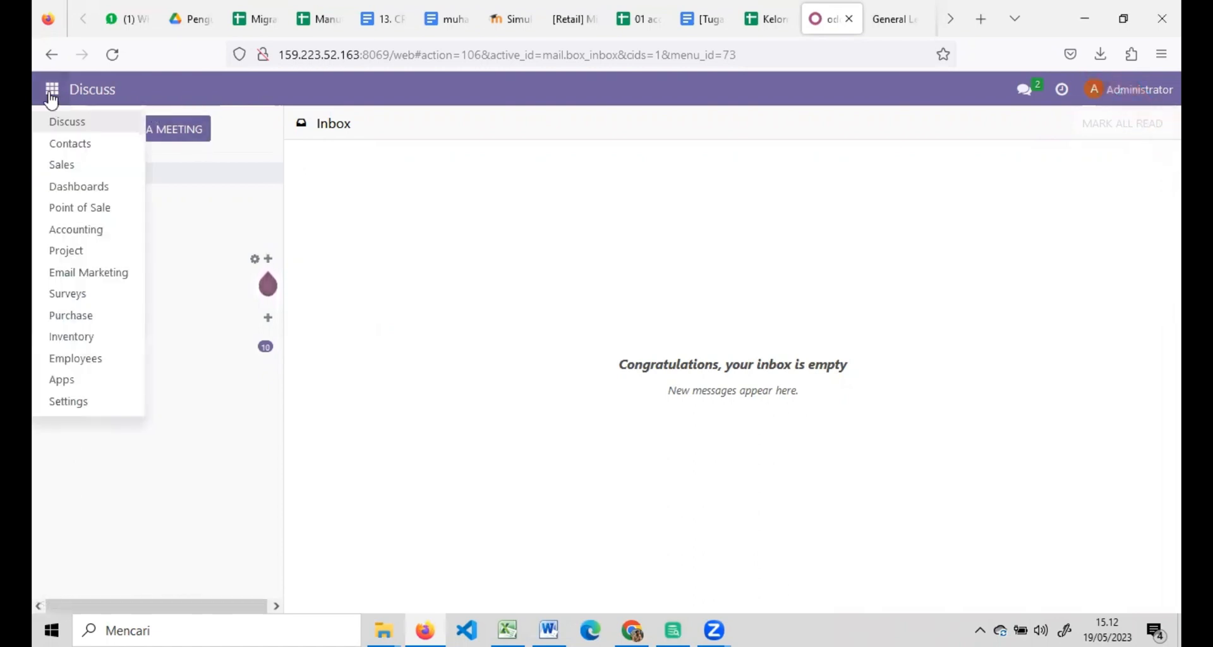
click(81, 230)
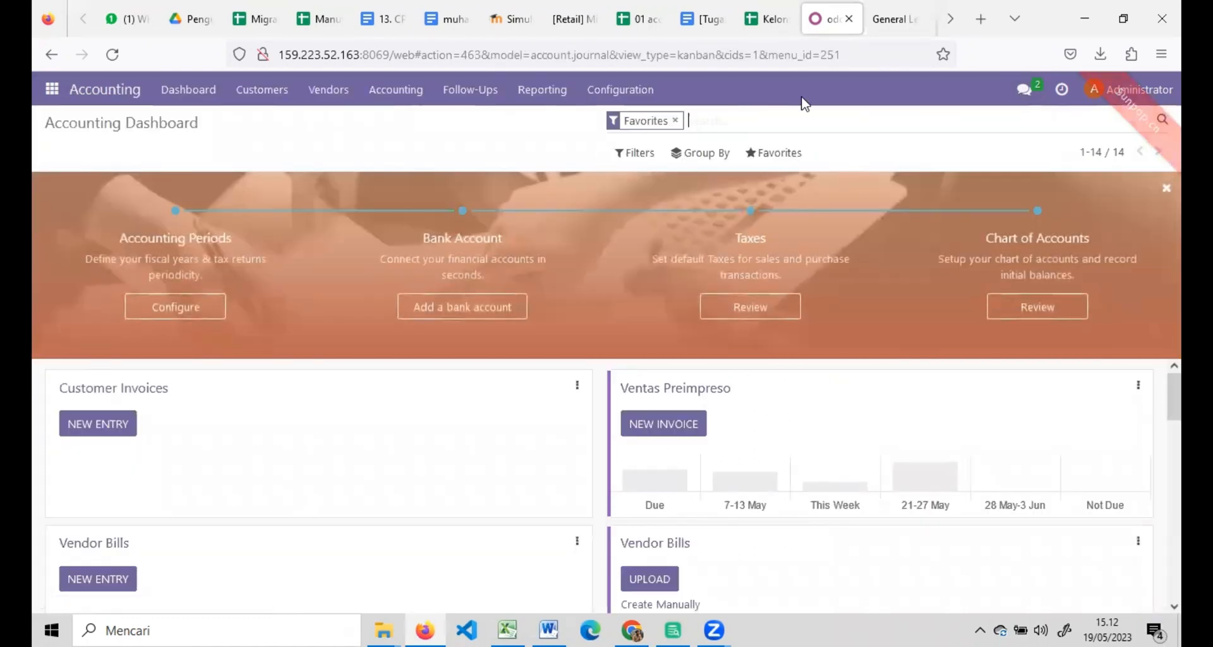
click(600, 95)
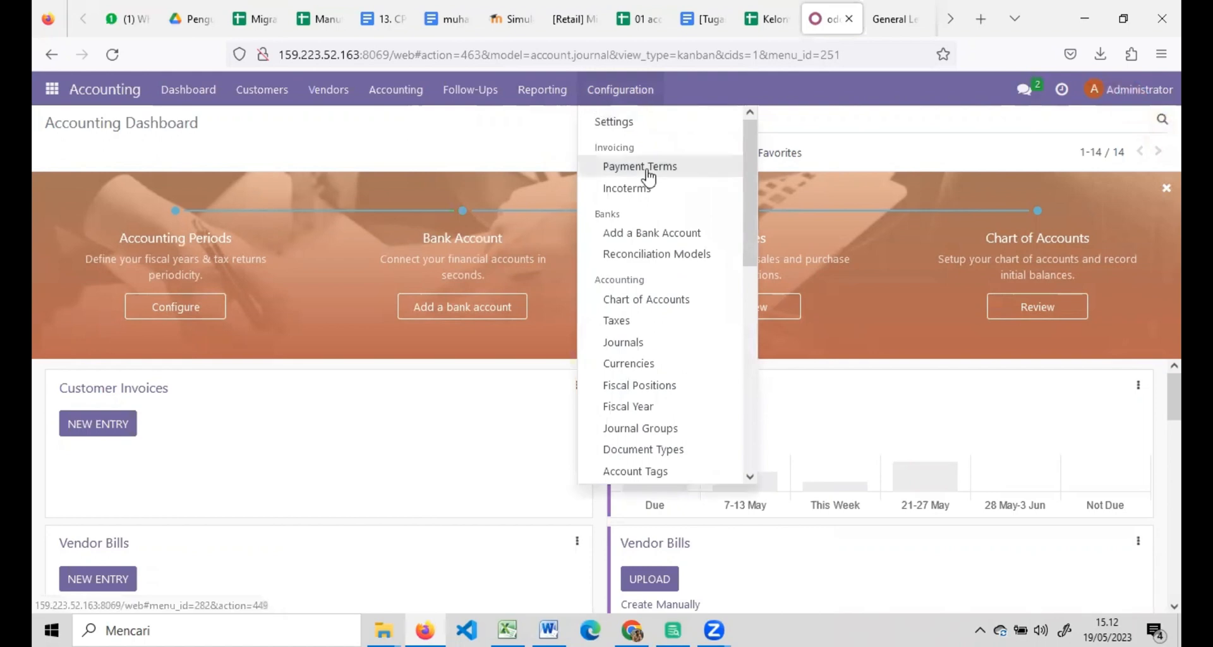
click(626, 301)
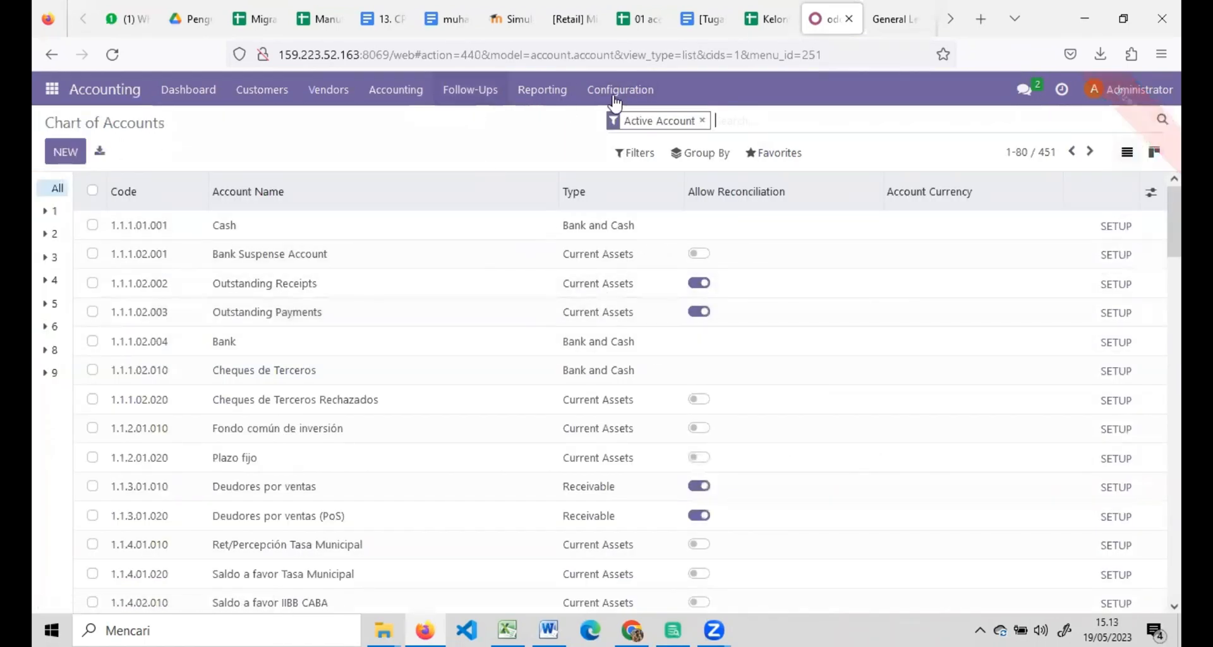
click(762, 157)
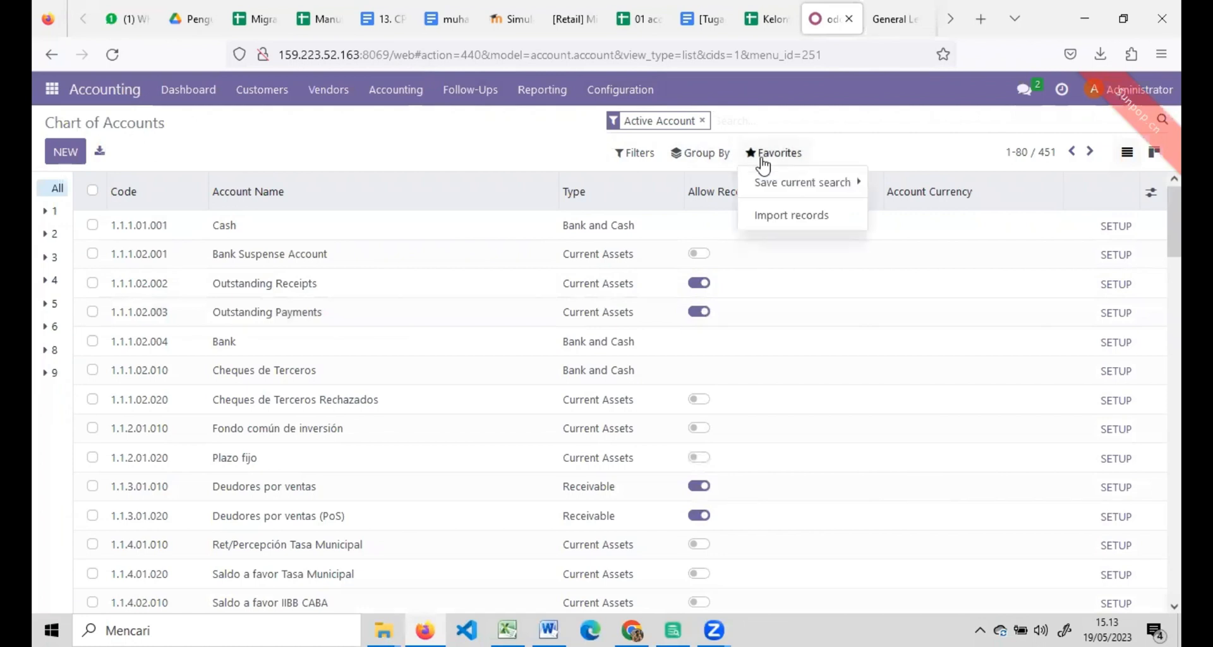
click(778, 227)
Upload migrasi data _ kelompok 17.xlsx, use sheet Import Data COA, test and import 189 accounts.
click(76, 149)
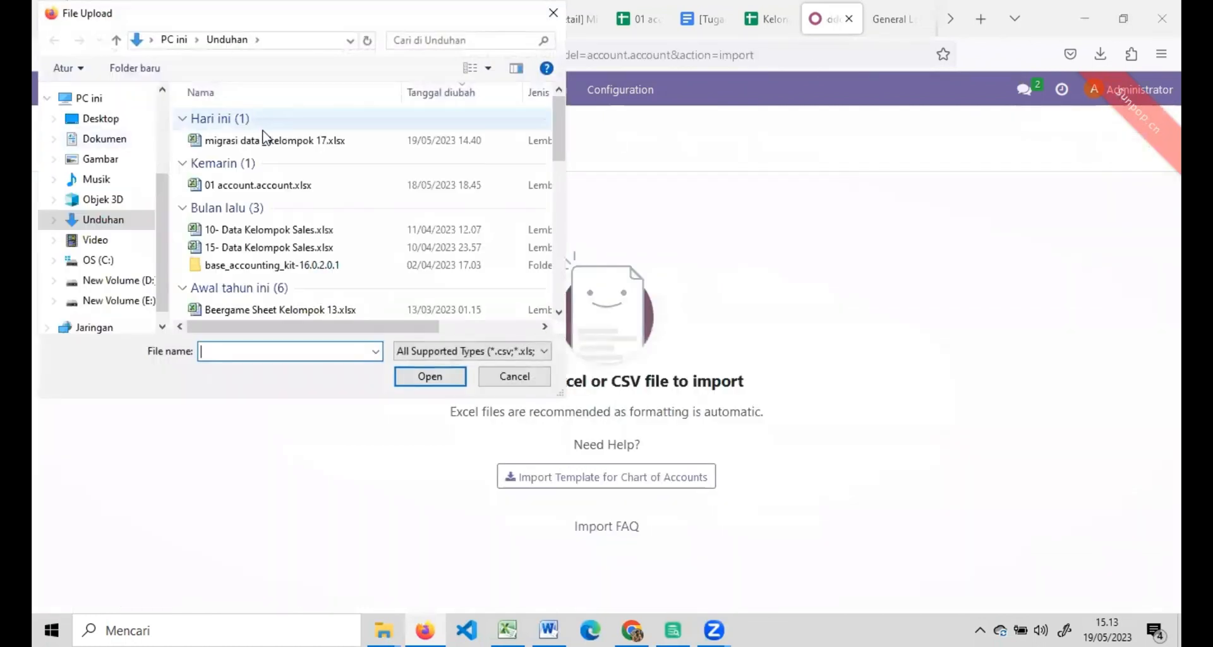
double_click(268, 141)
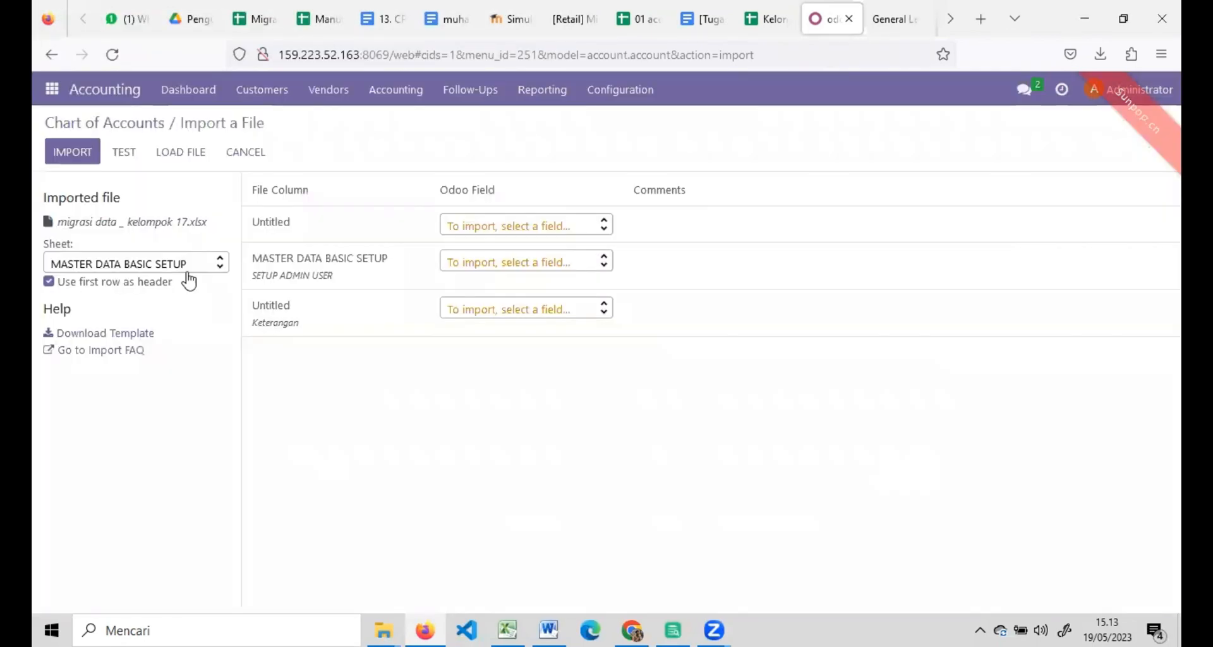
click(195, 270)
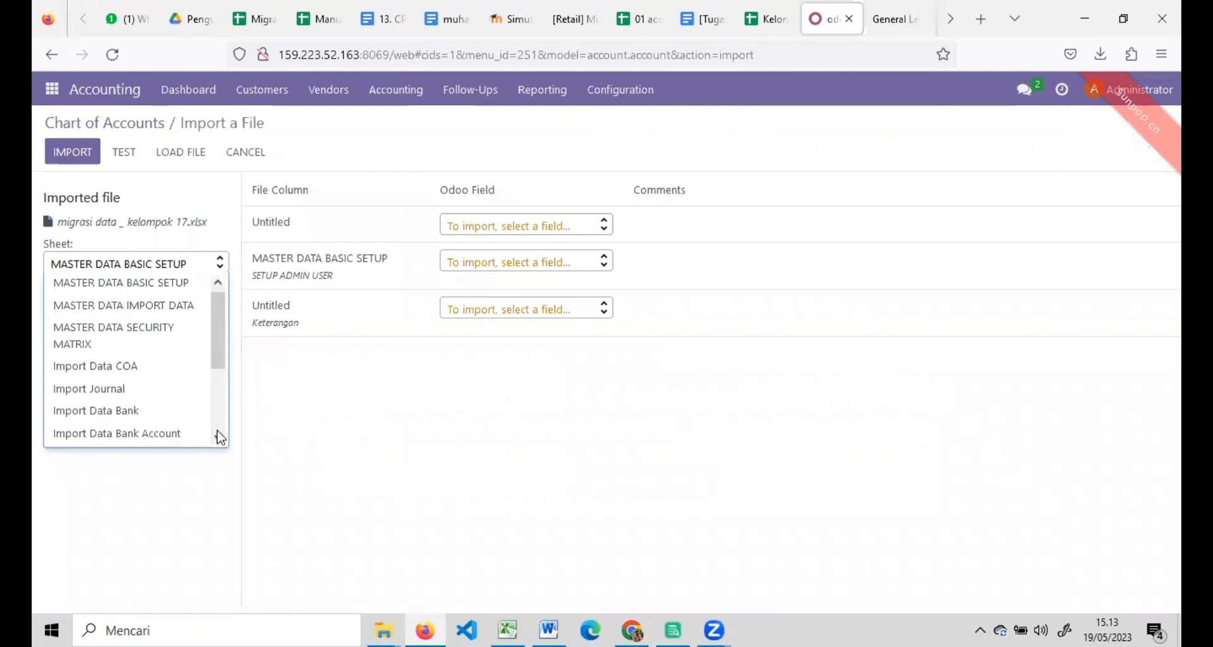
click(136, 369)
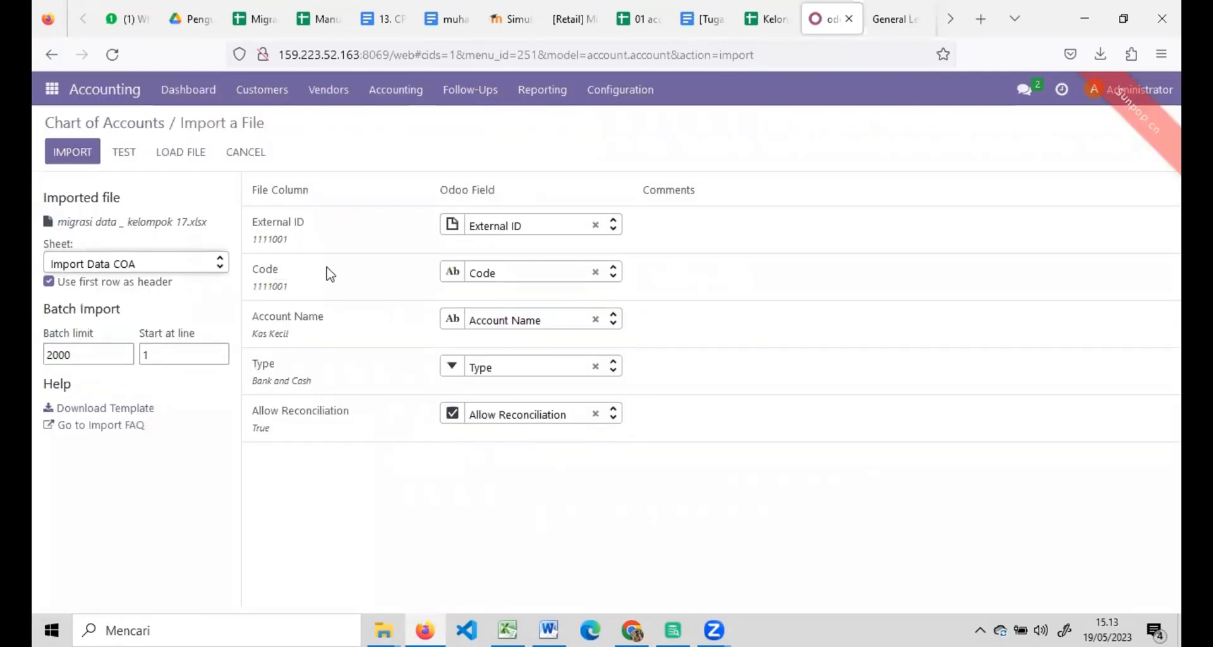
click(124, 150)
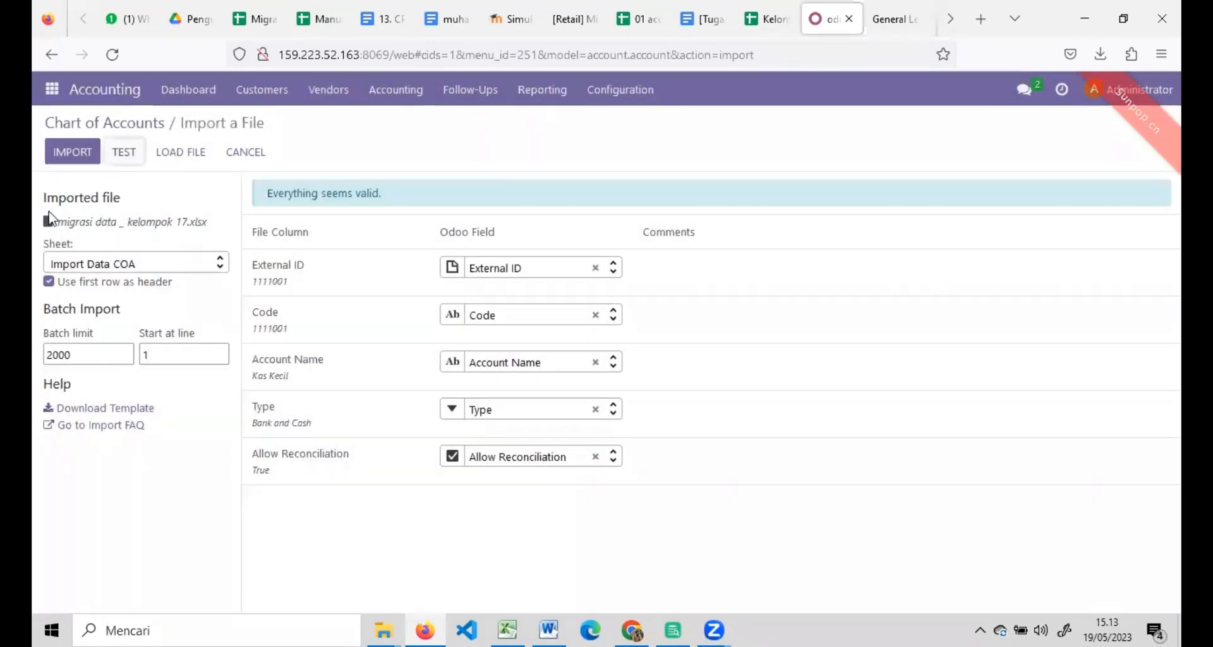
click(71, 154)
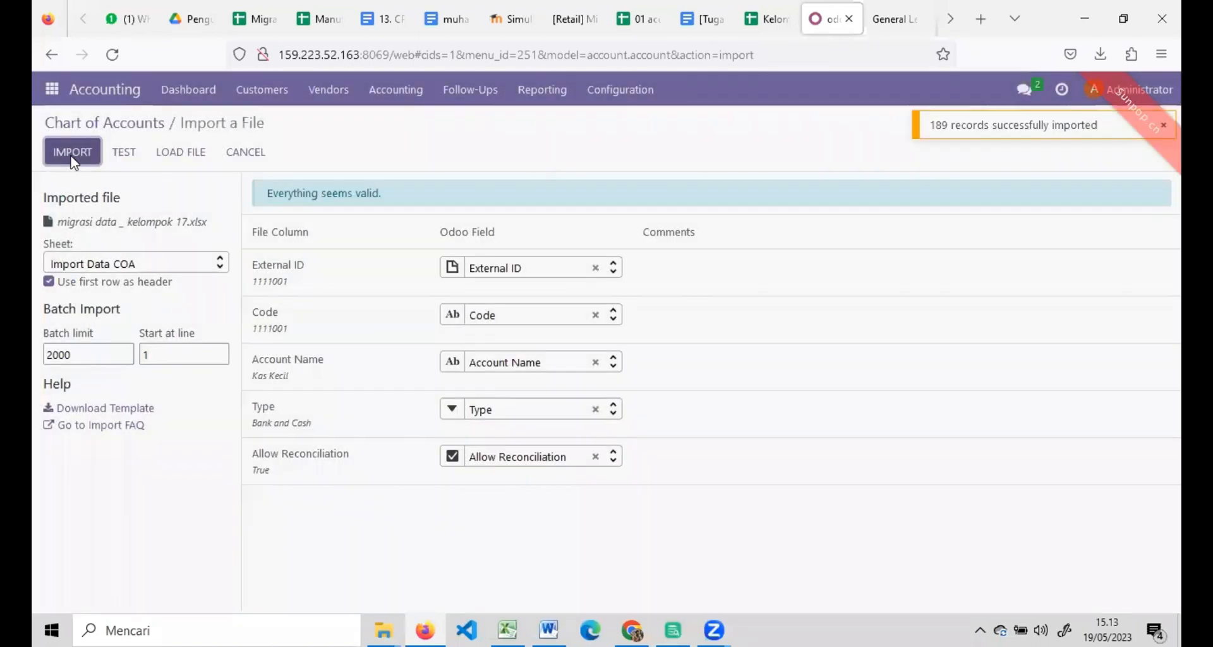
click(601, 96)
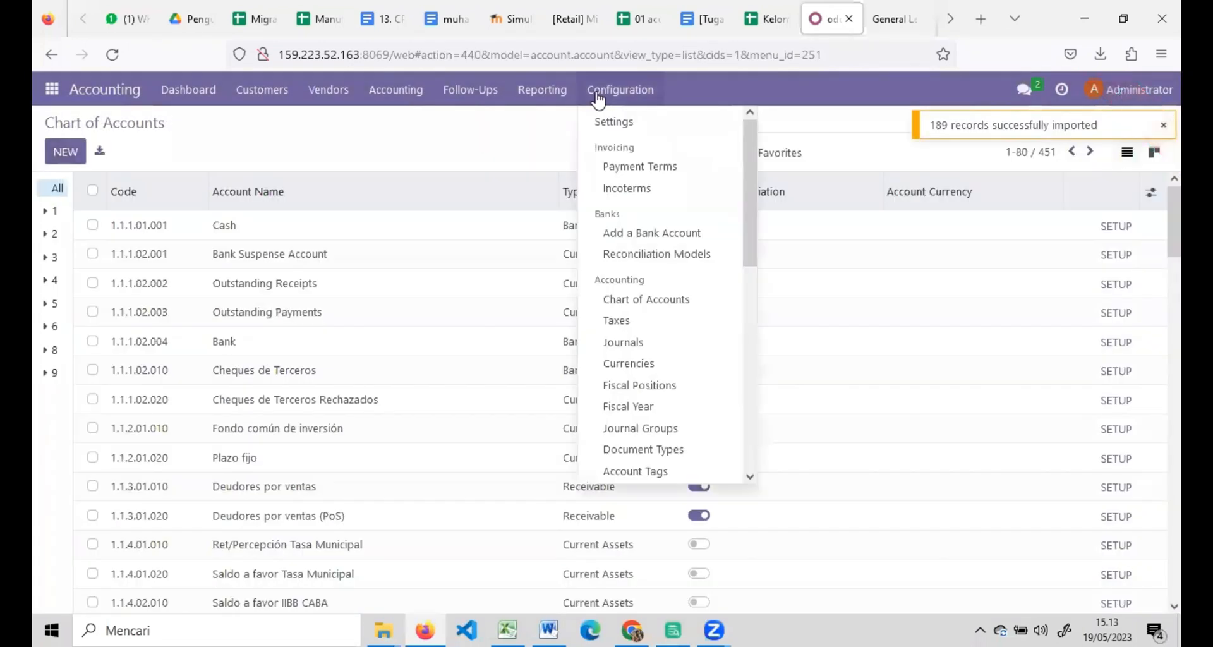
Open the Accounting Journals list and start a record import.
click(629, 343)
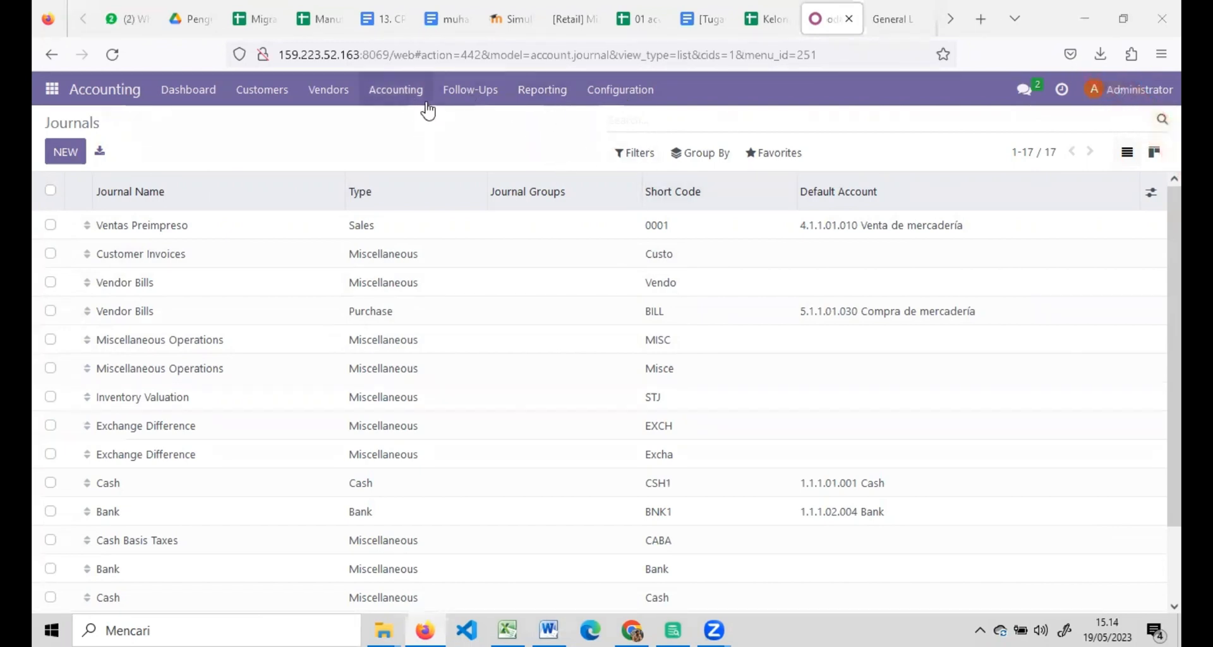
click(615, 90)
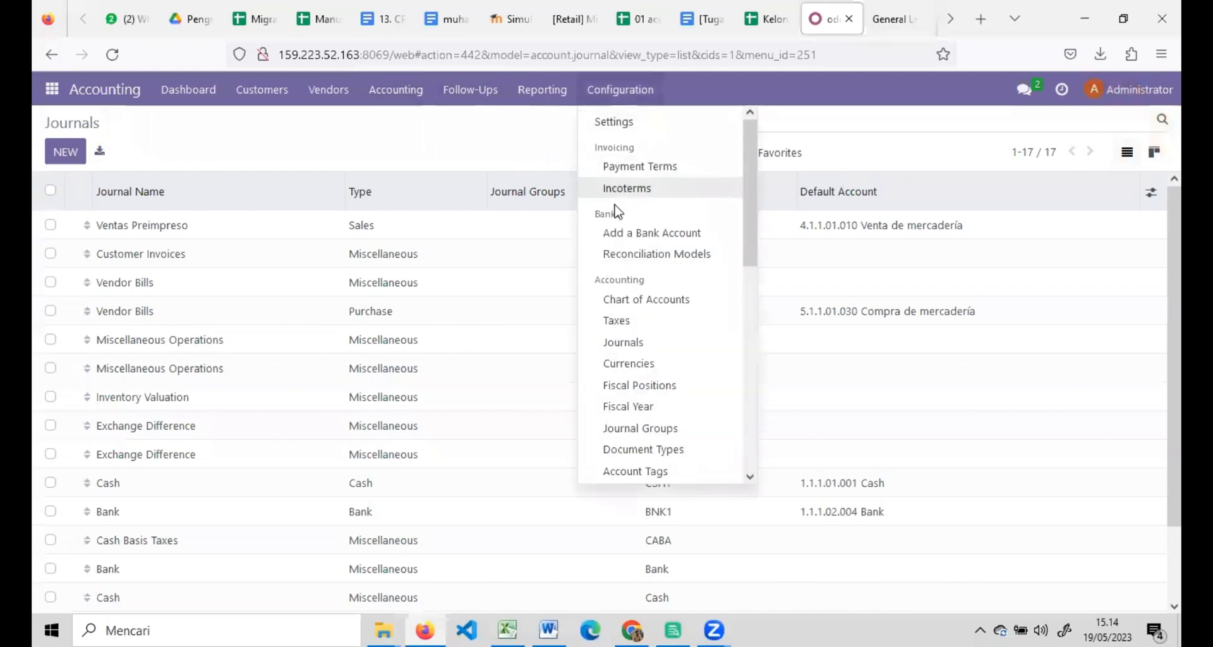
click(623, 343)
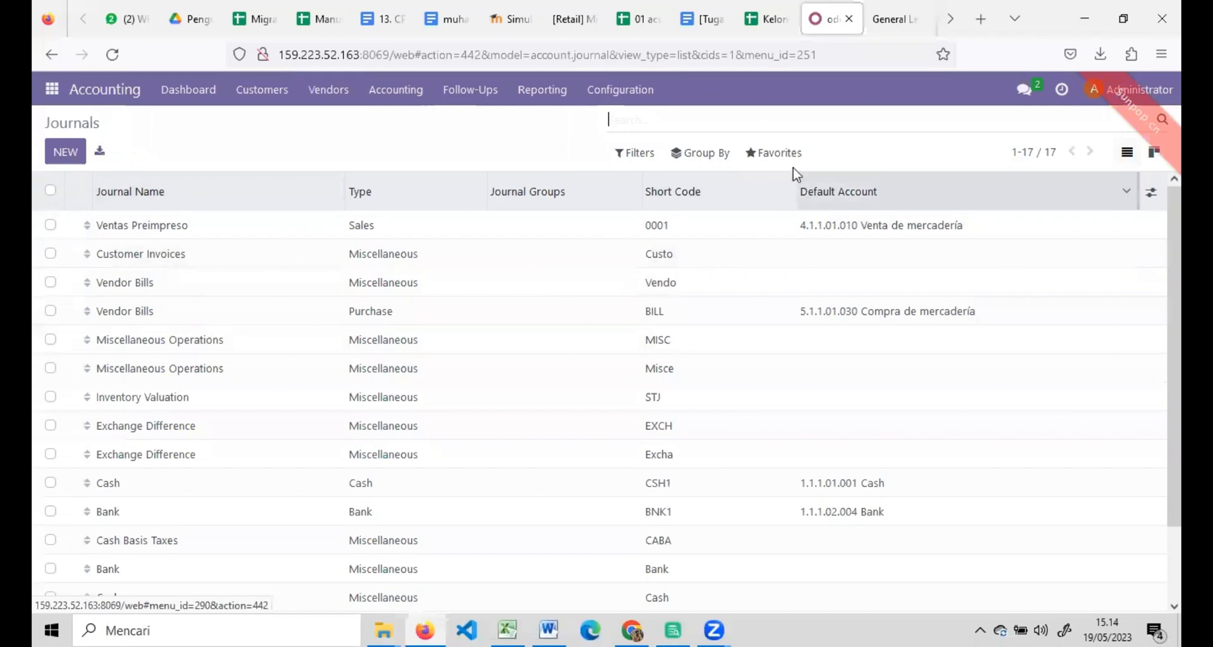
click(776, 154)
click(791, 216)
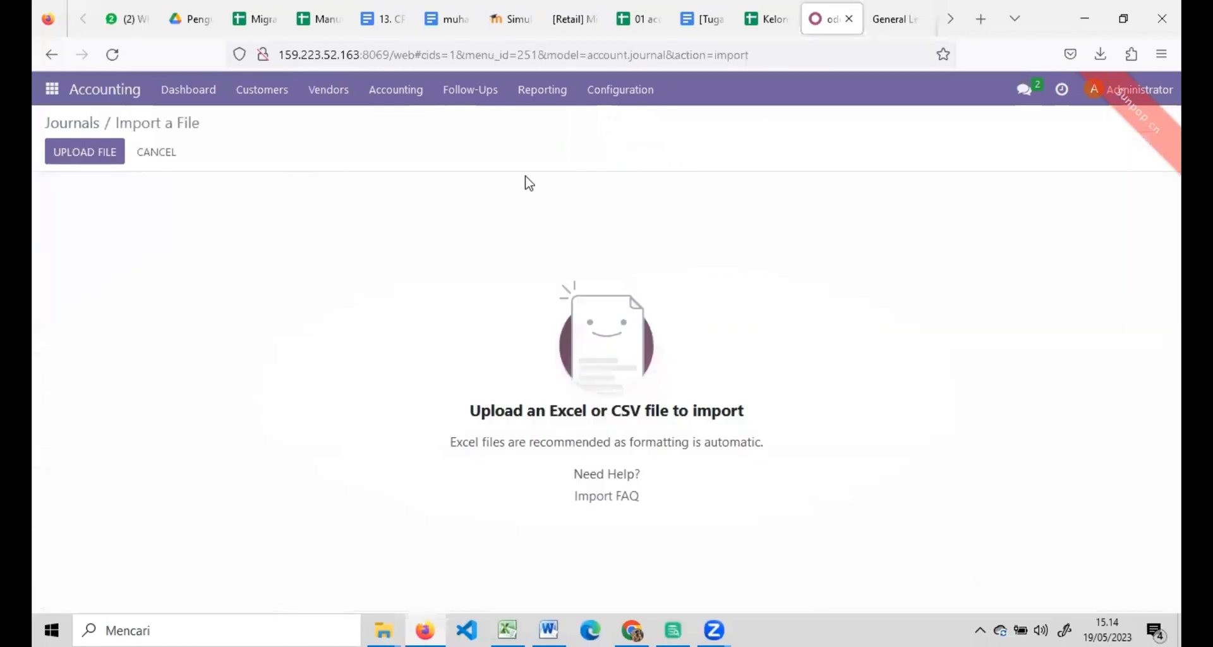
Upload migrasi data _ kelompok 17.xlsx and select the Import Journal sheet.
click(95, 155)
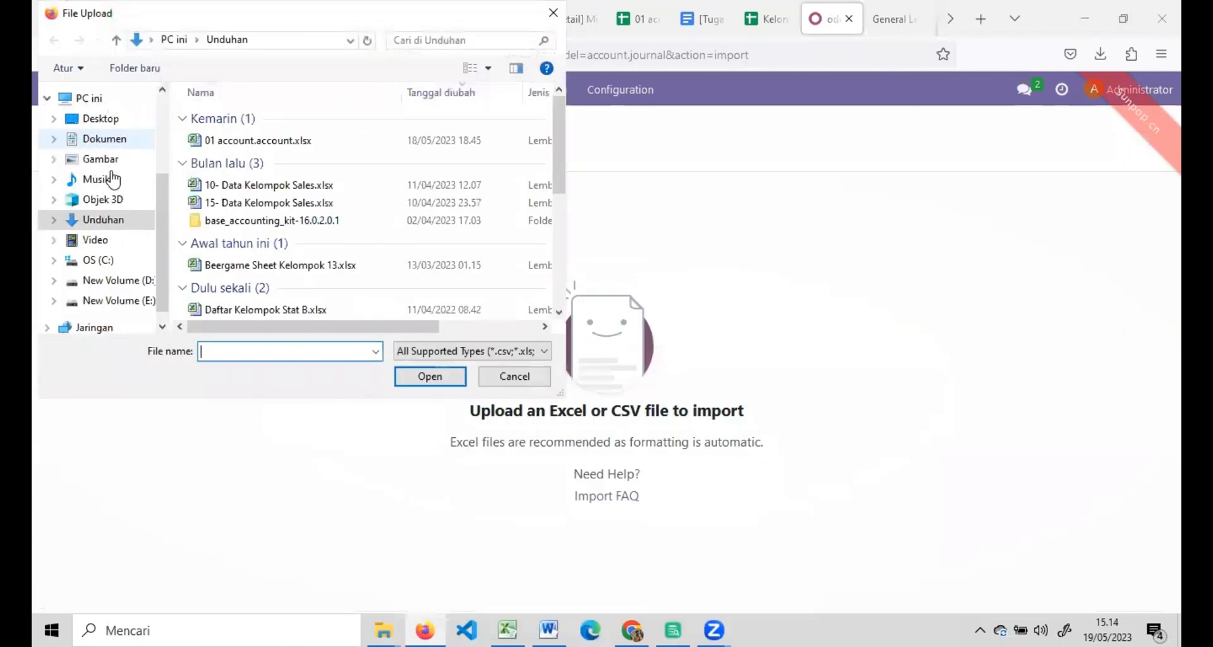
double_click(233, 141)
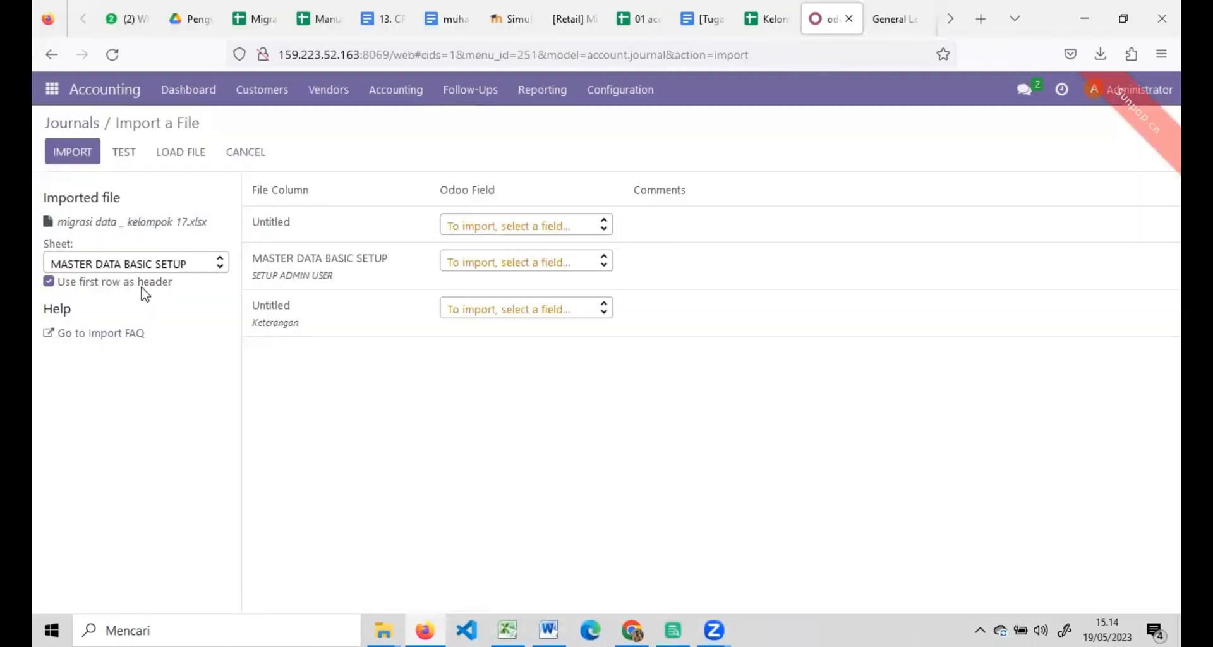
click(155, 264)
click(135, 392)
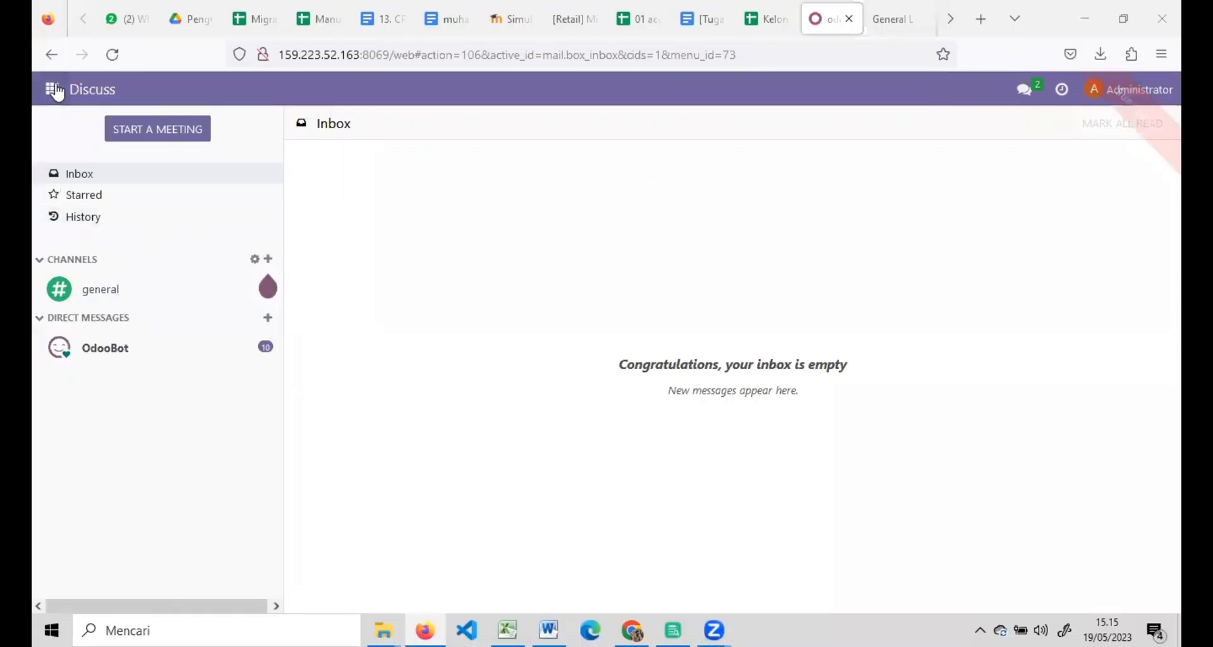
Go to Contacts > Configuration > Banks and start importing bank records.
click(56, 92)
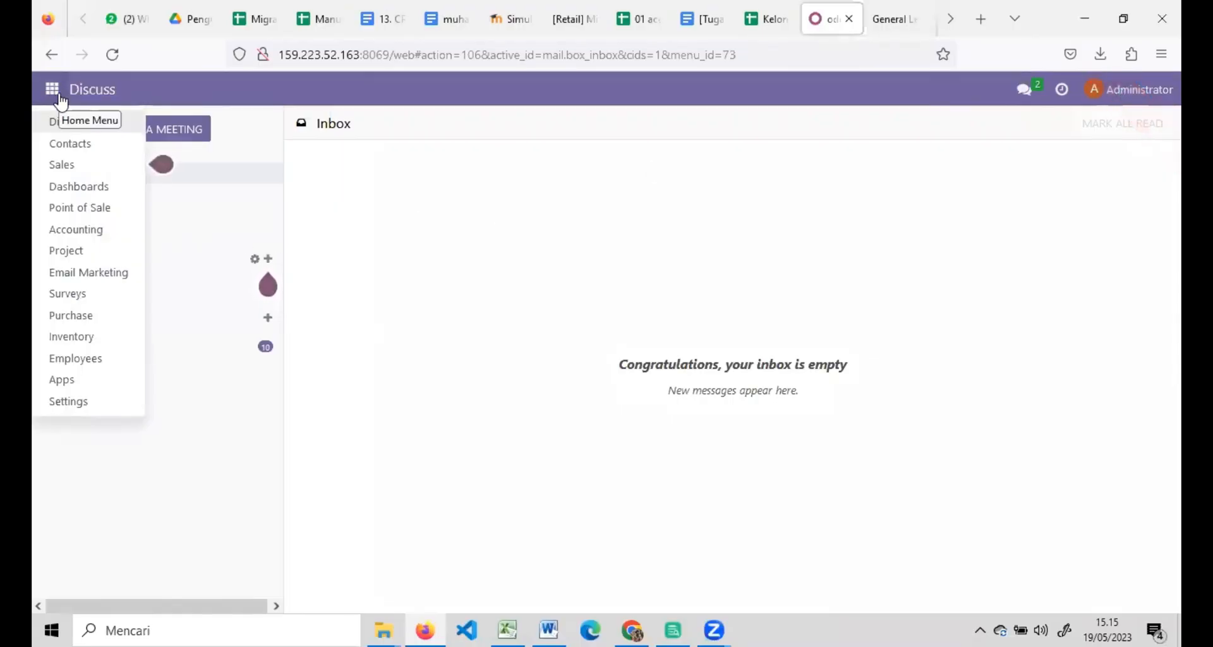
click(75, 141)
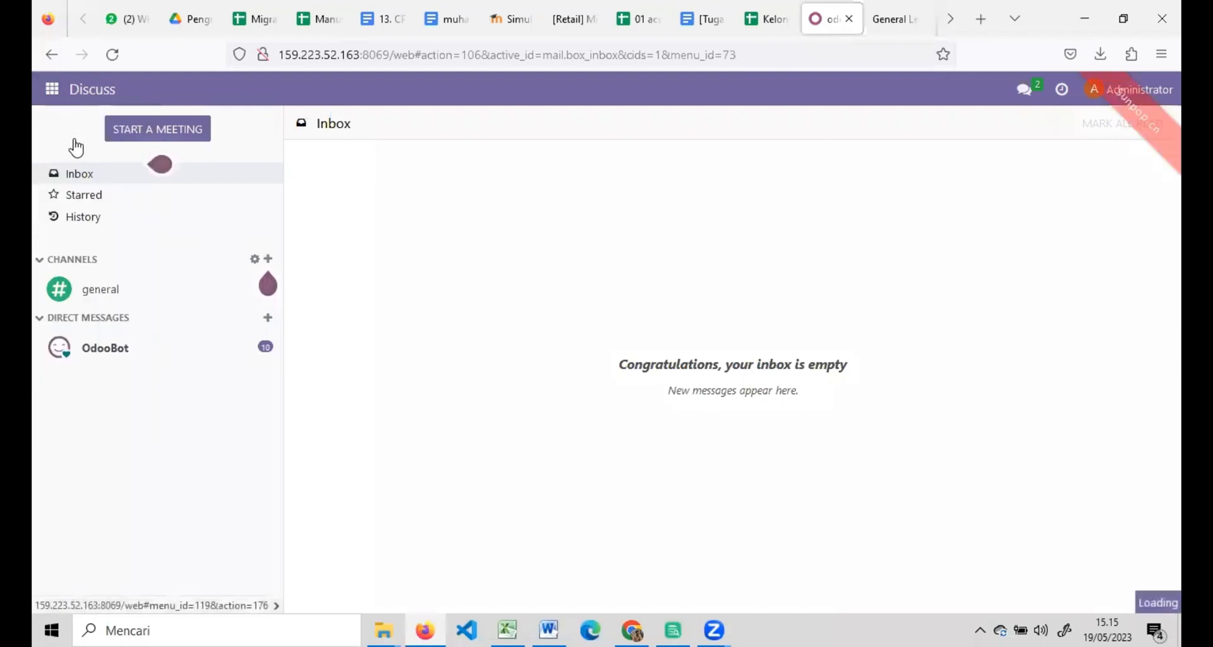
click(248, 93)
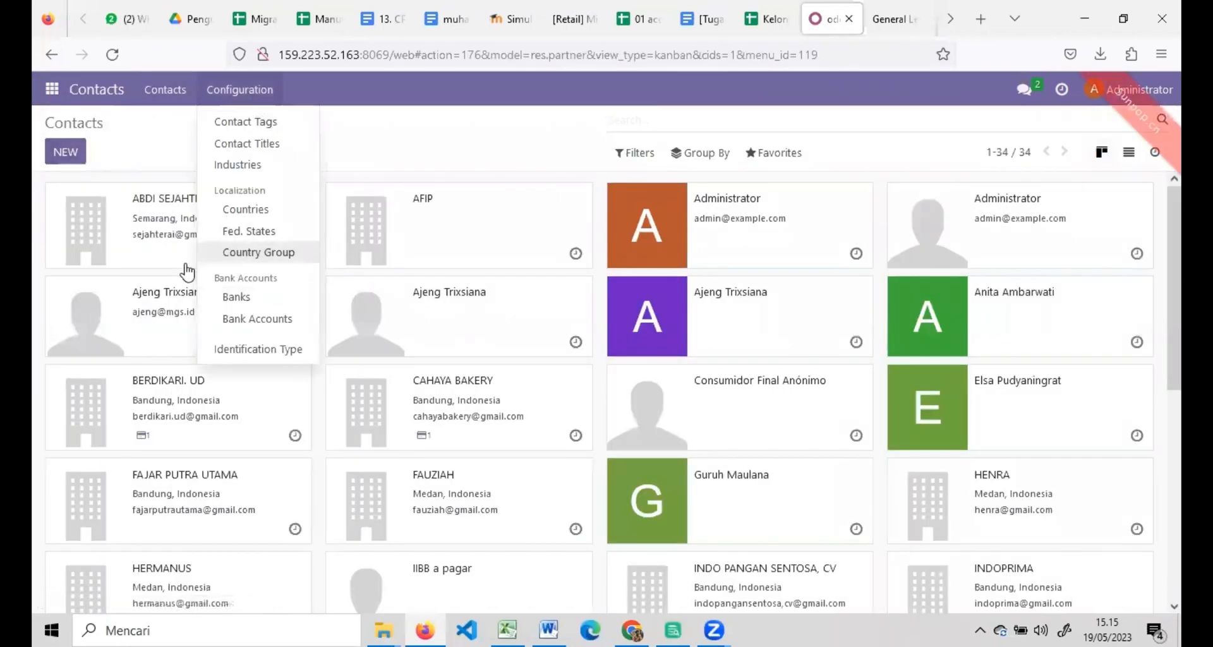
click(239, 297)
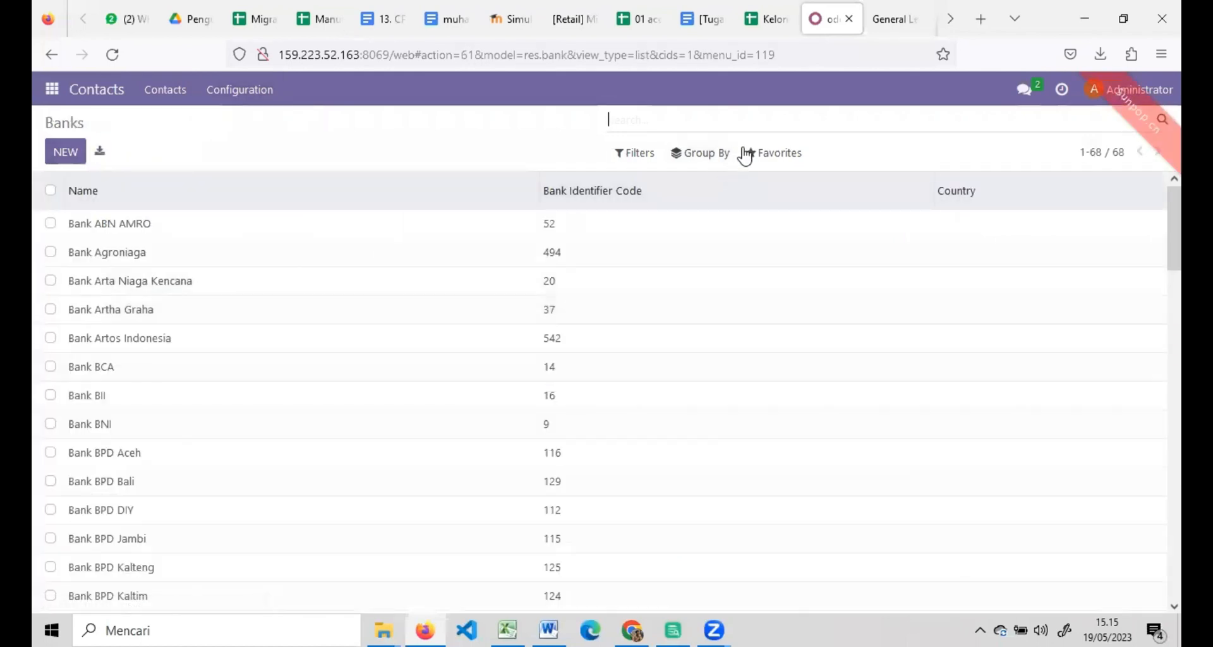
click(762, 152)
click(769, 219)
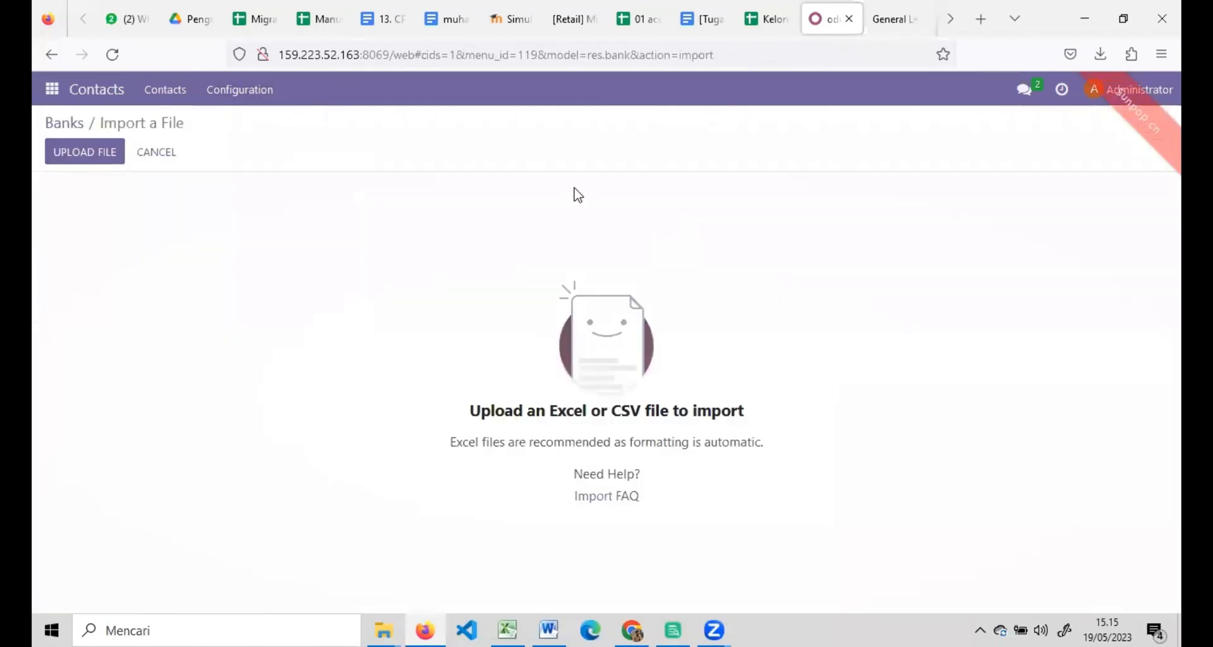
Upload migrasi data _ kelompok 17.xlsx, pick the Import Data Bank sheet, and test it.
click(92, 149)
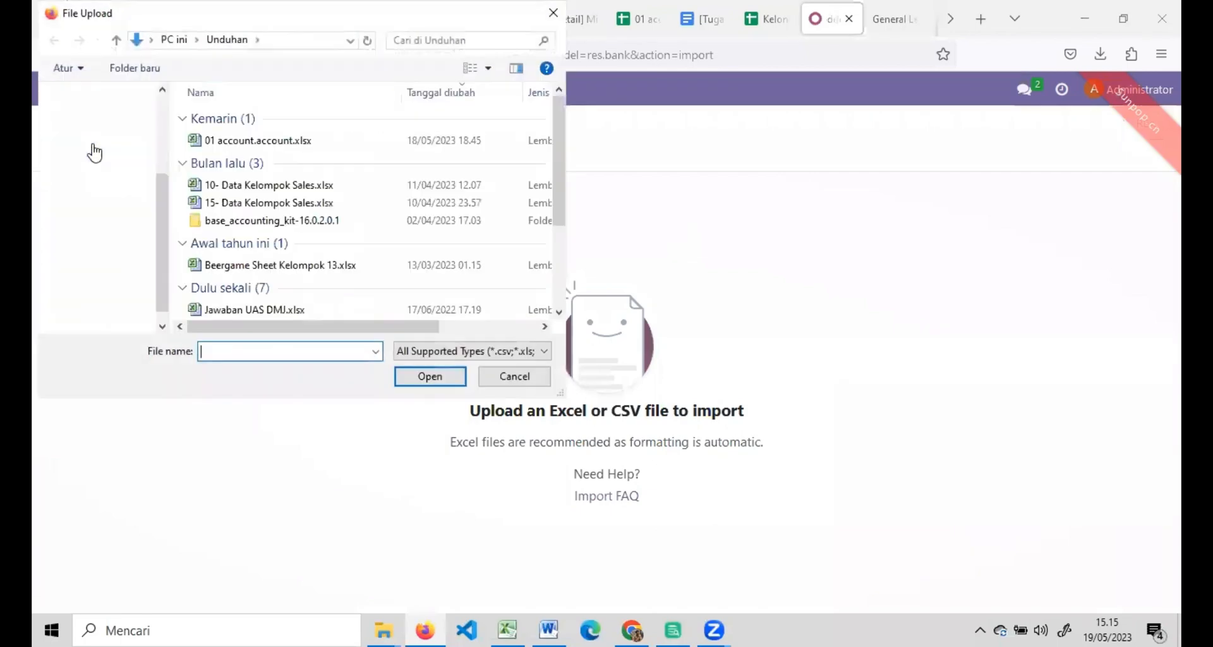
double_click(226, 143)
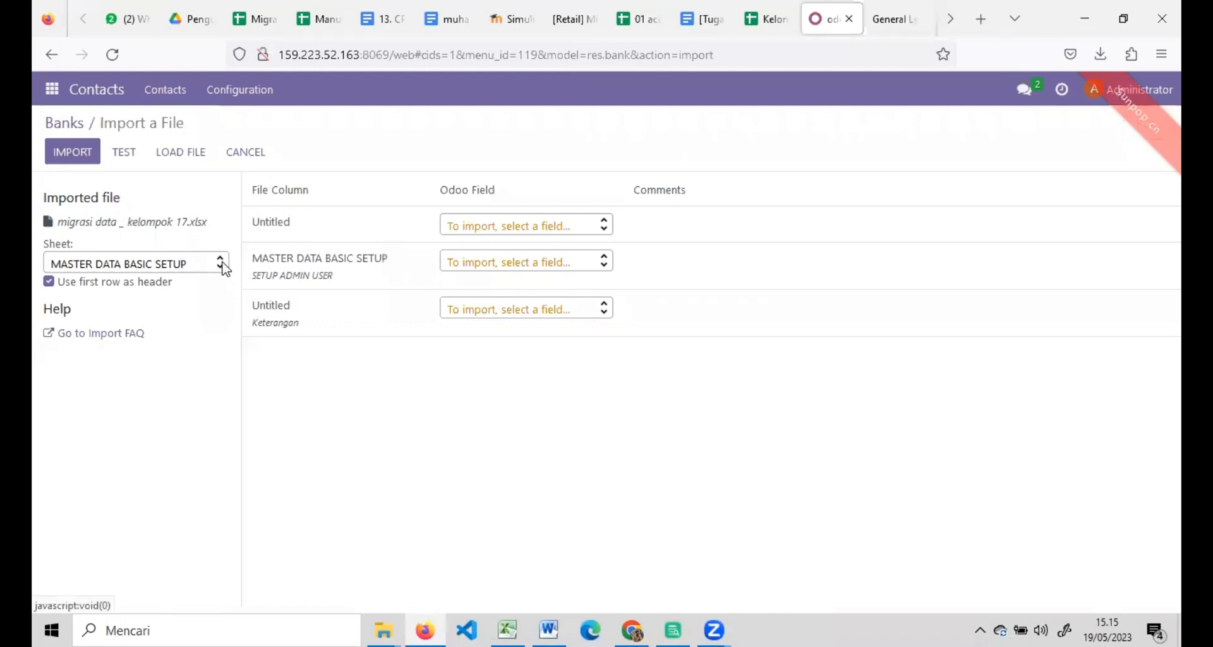
click(220, 266)
click(158, 416)
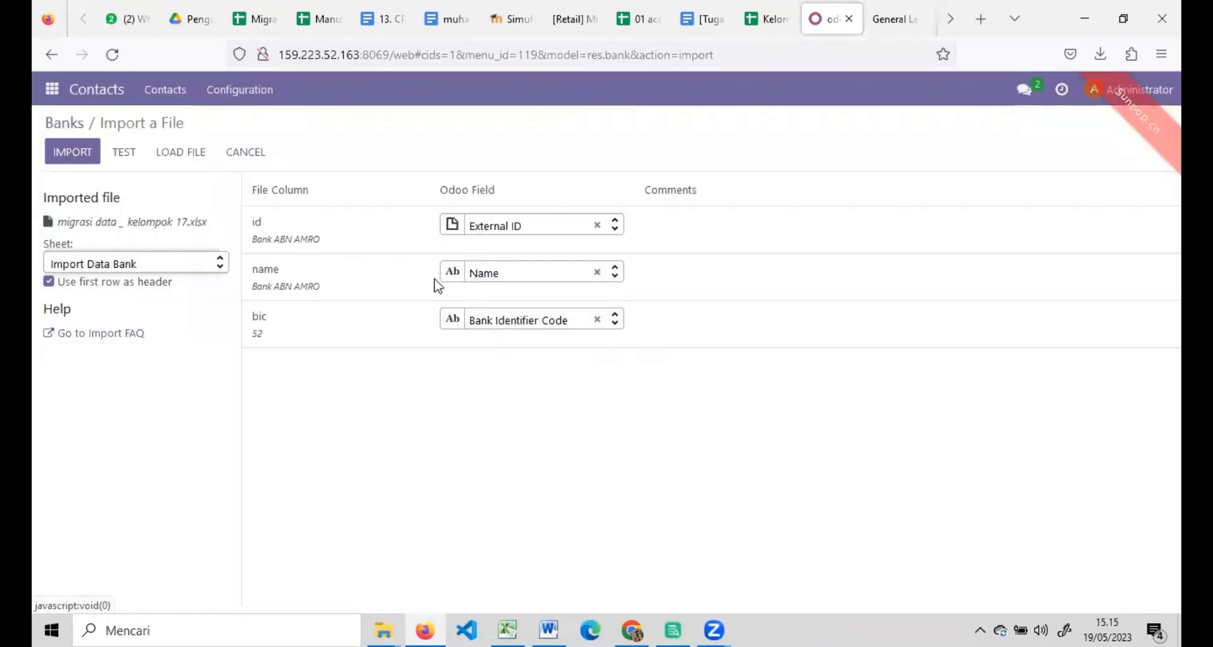
click(130, 152)
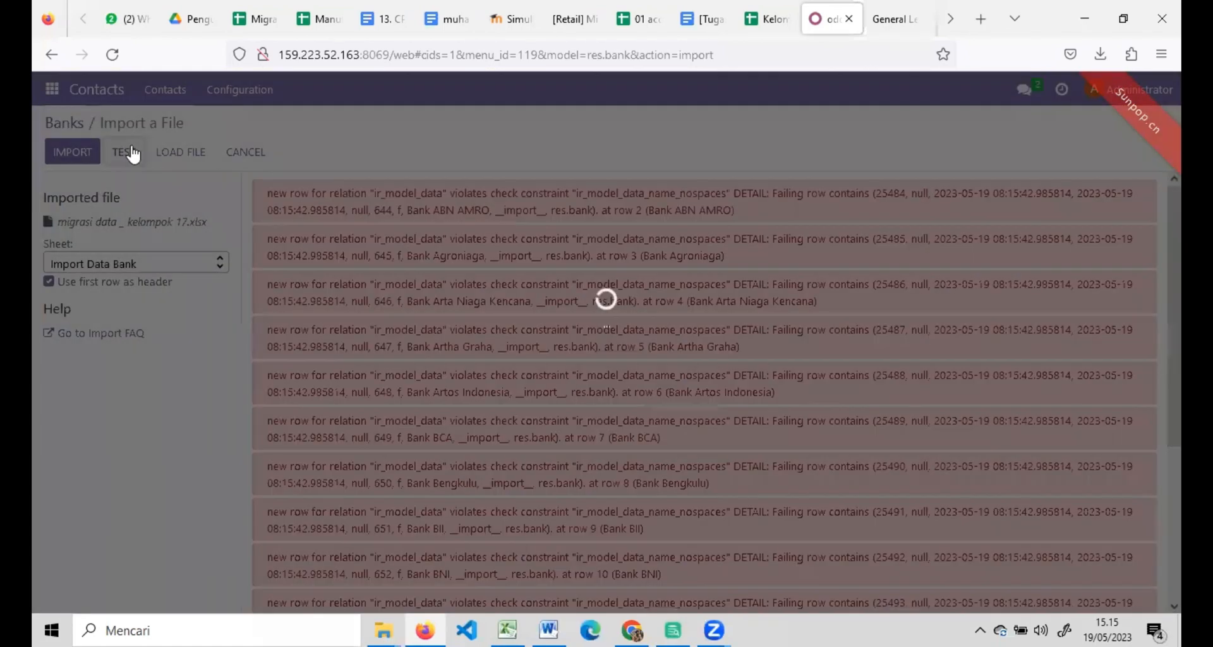
Leave the id column unmapped and re-test so every row validates.
scroll(780, 526, down, 3)
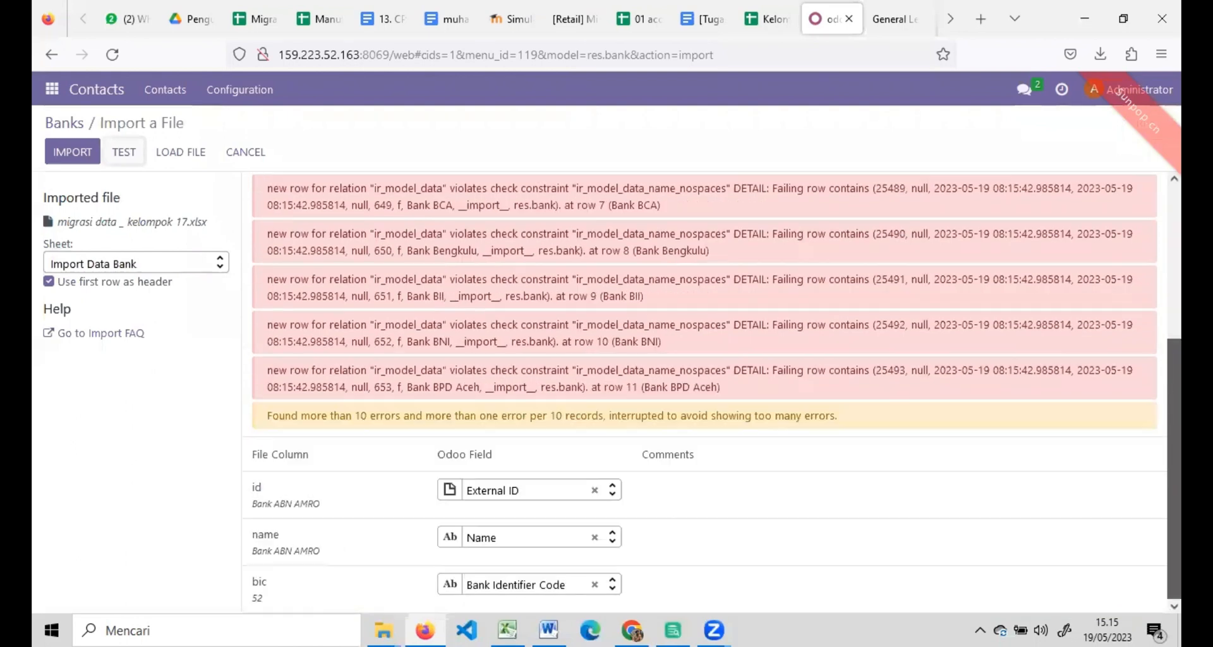
click(594, 490)
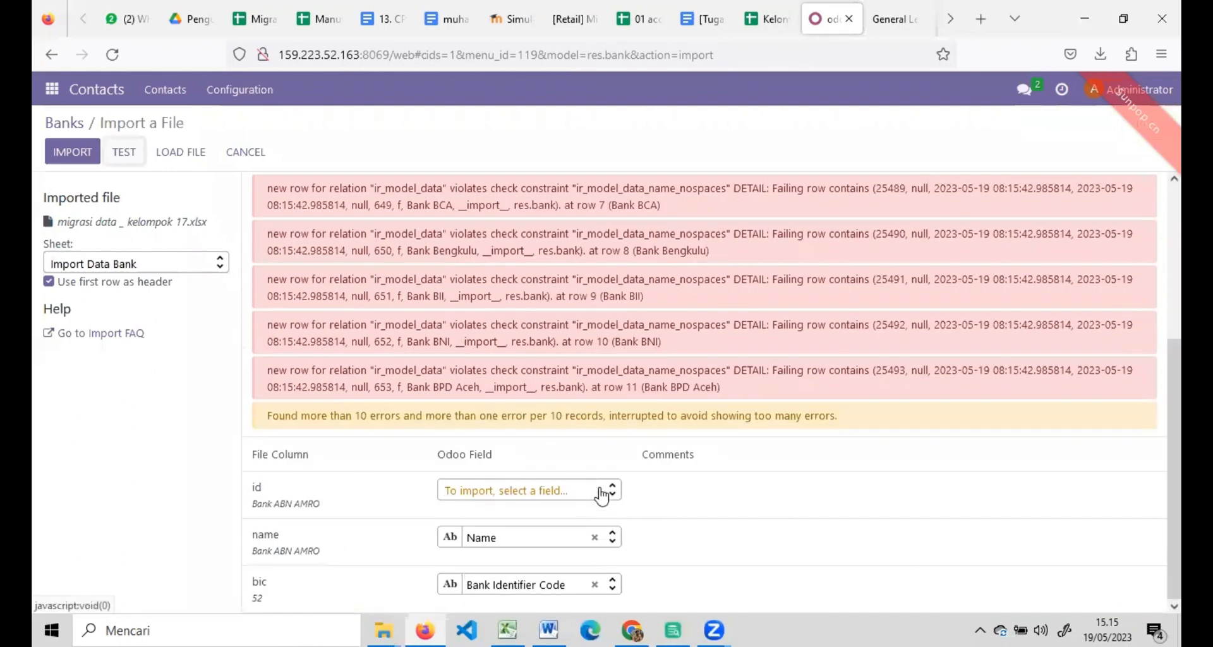
click(117, 149)
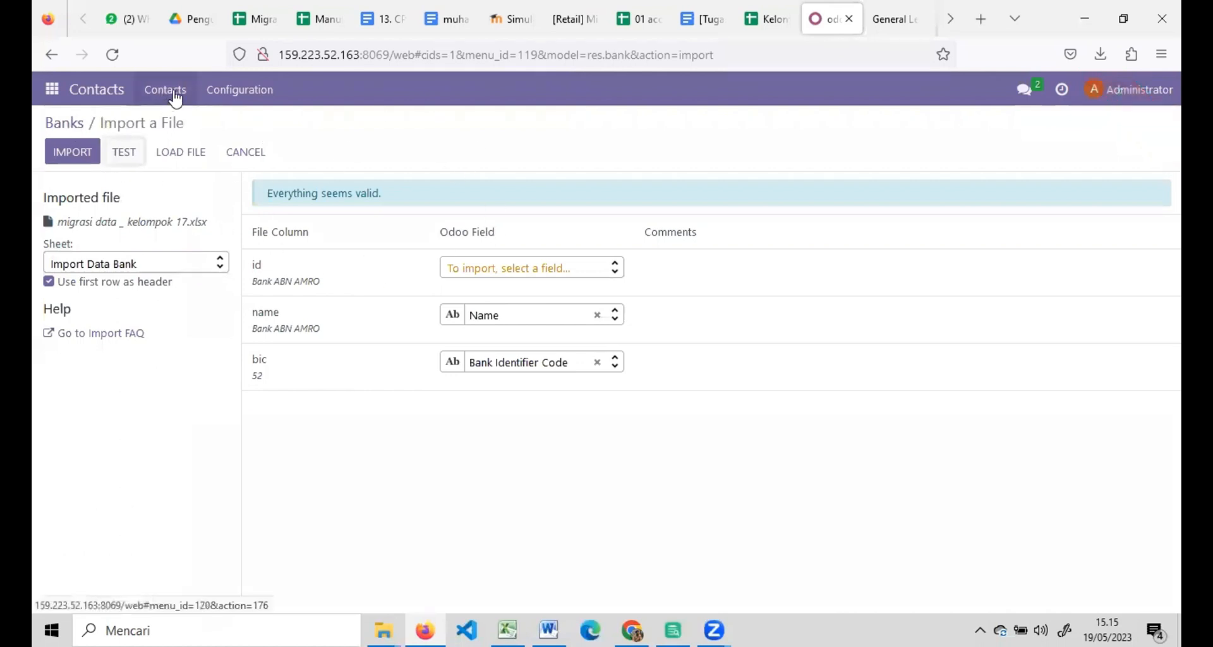
click(220, 90)
Start a Bank Accounts import and upload migrasi data _ kelompok 17.xlsx.
click(234, 318)
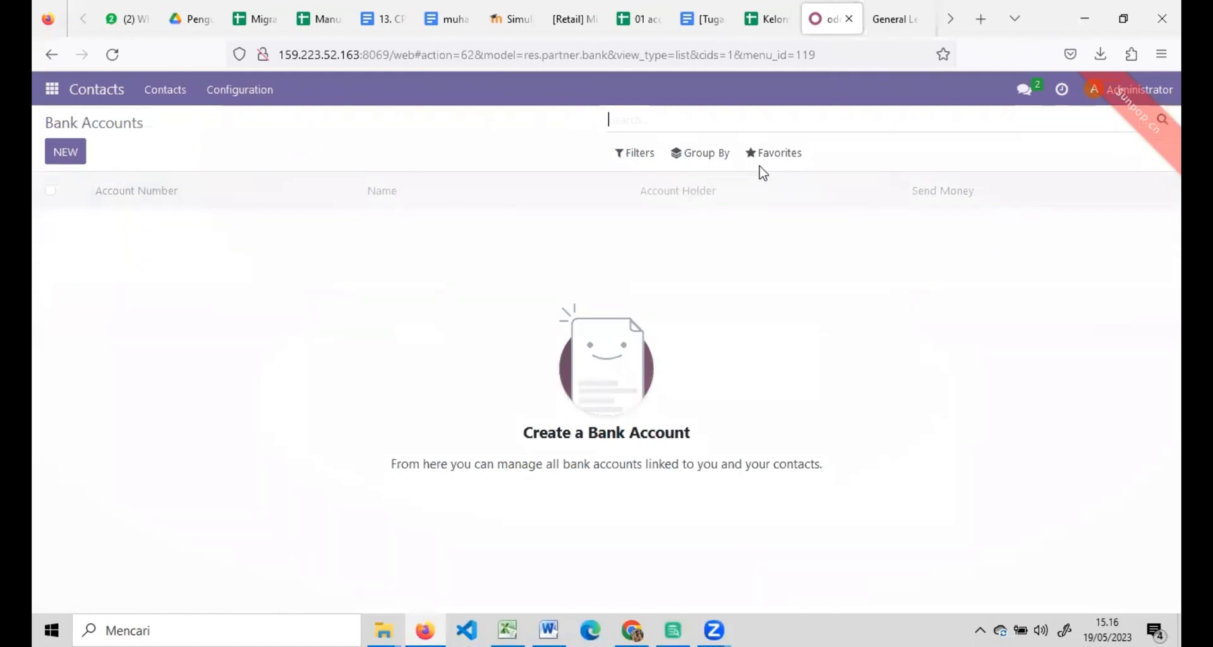
click(770, 155)
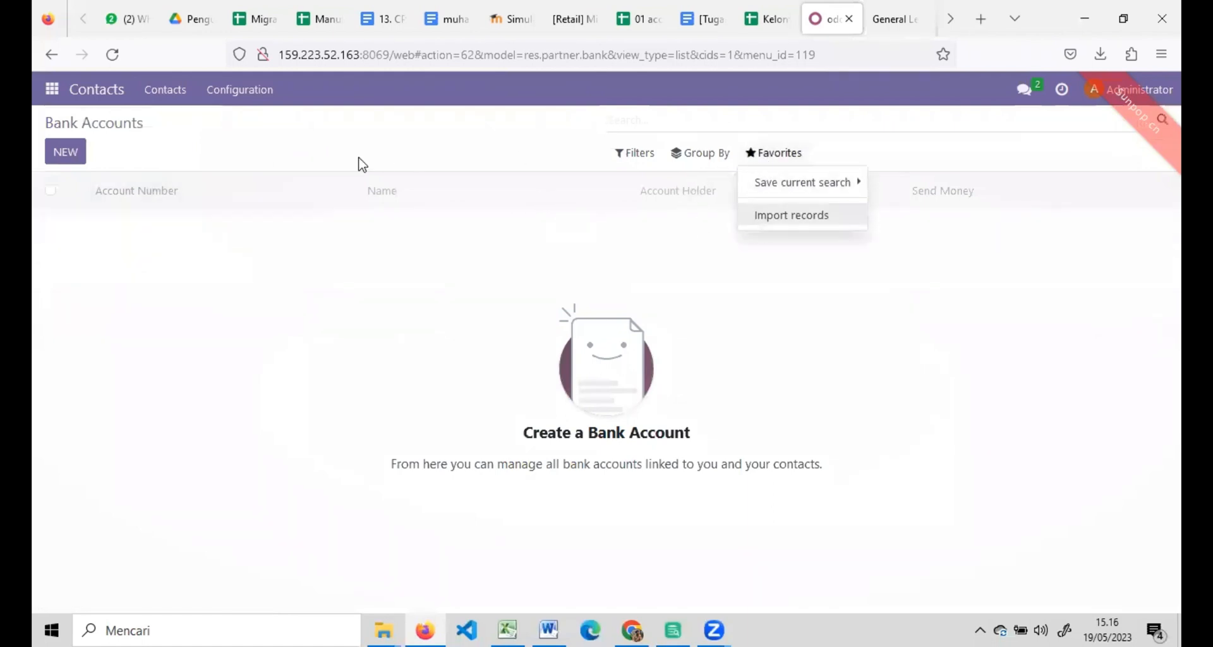
click(777, 218)
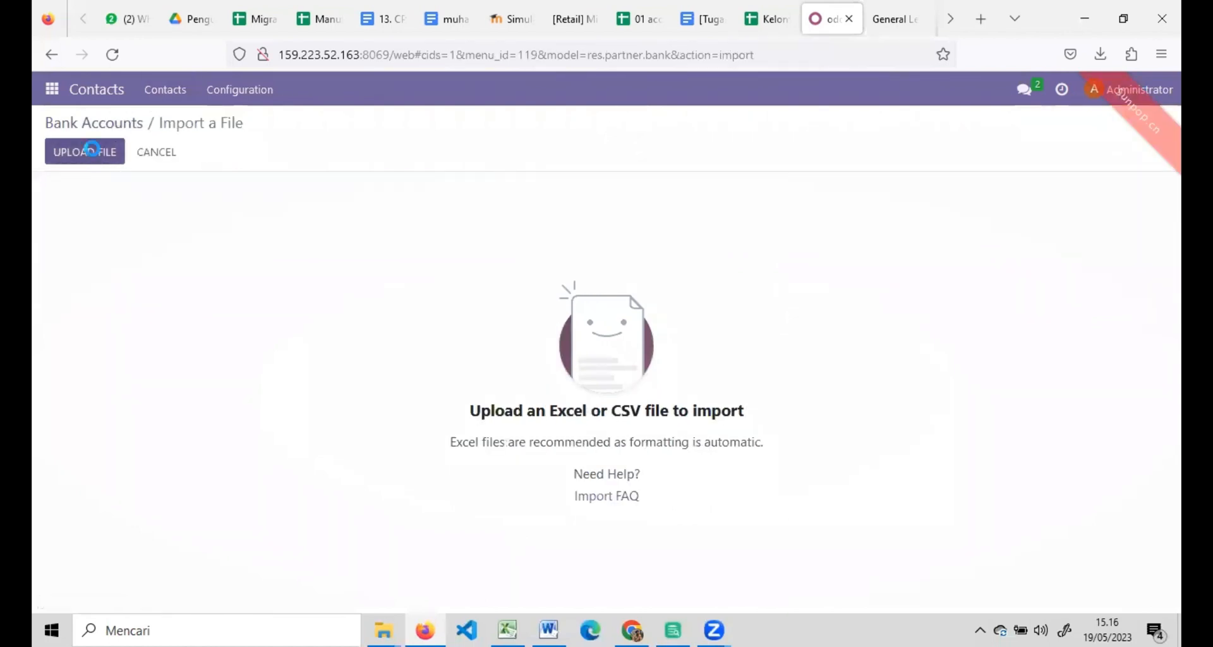
click(95, 151)
click(229, 142)
double_click(228, 148)
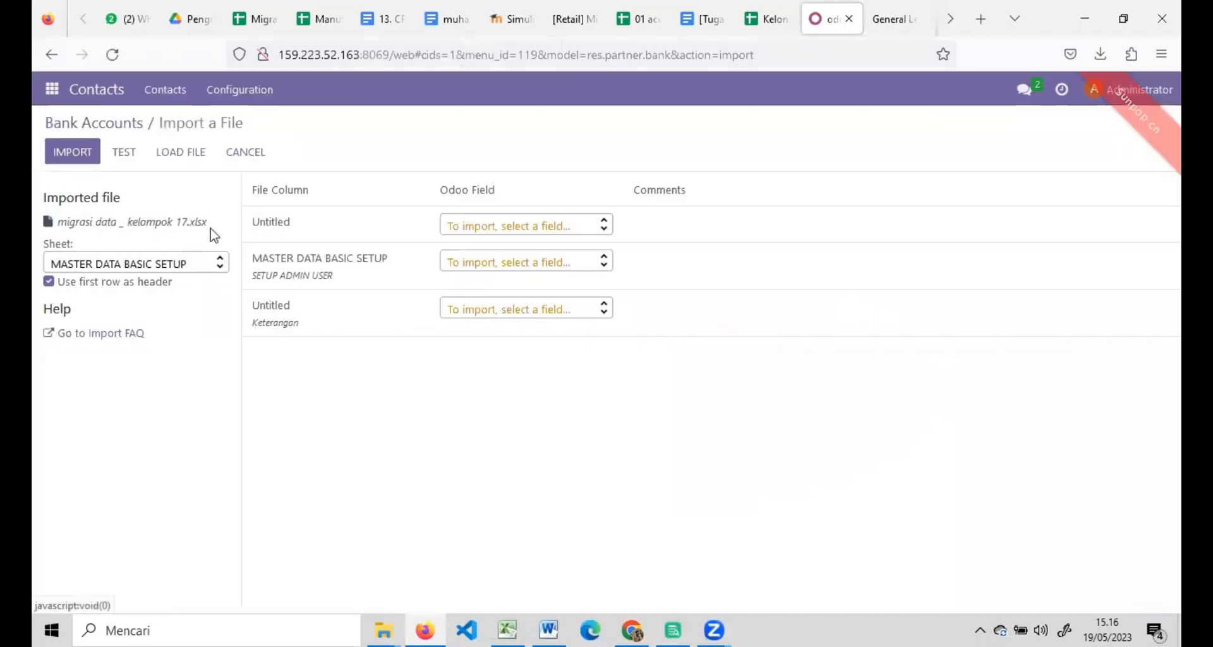
Import the Import Data Bank Account sheet, creating new values for unmatched account holders.
click(190, 266)
click(140, 434)
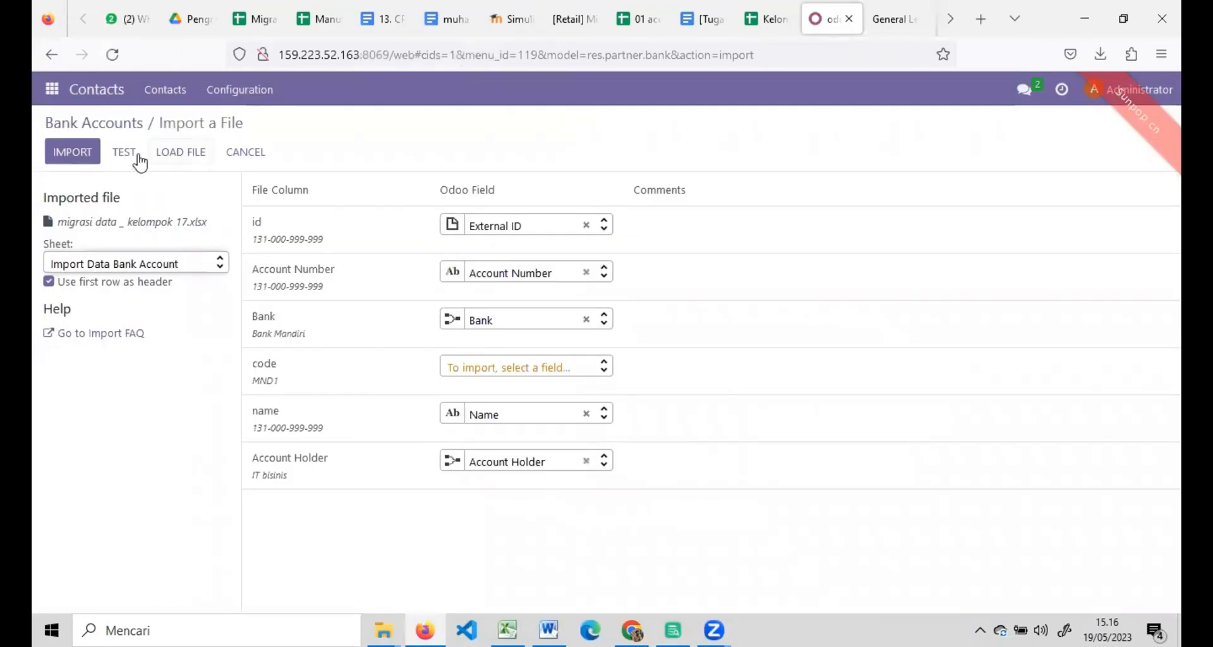
click(134, 153)
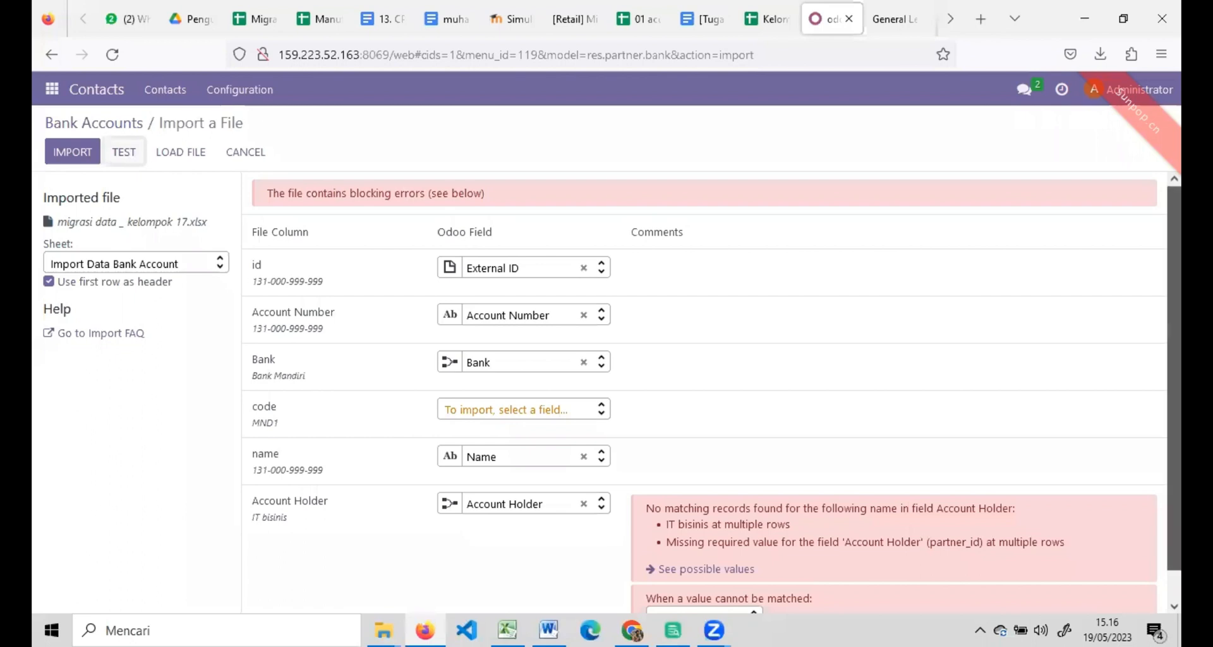
scroll(713, 522, down, 1)
click(722, 590)
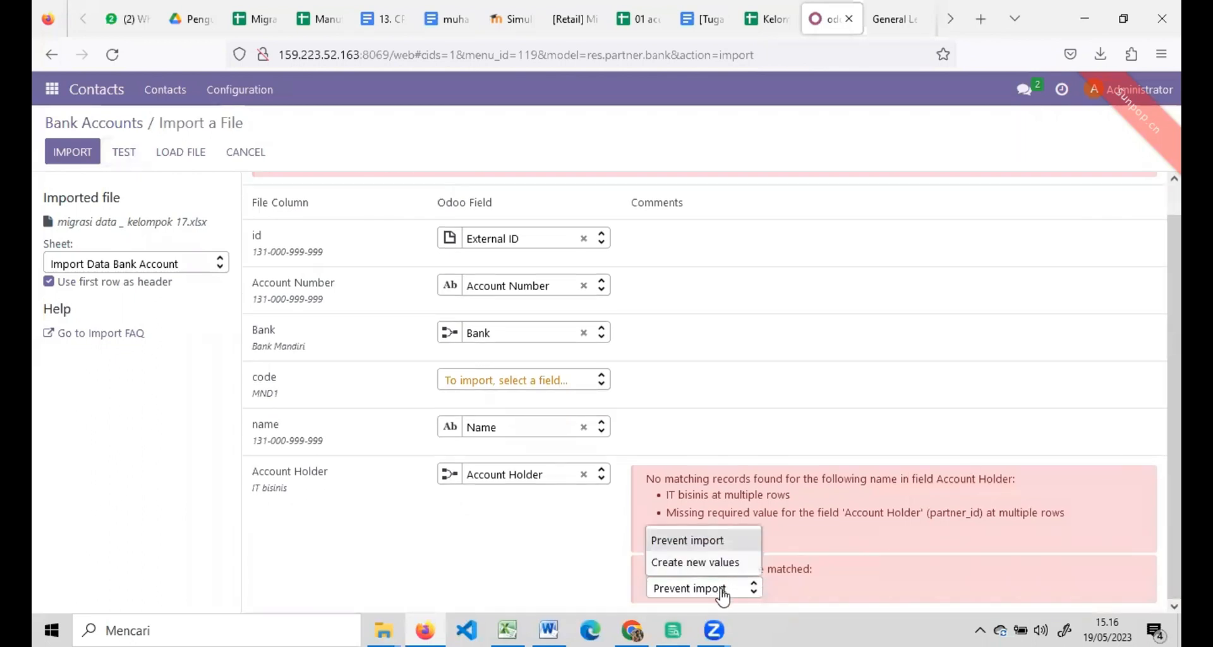
click(691, 563)
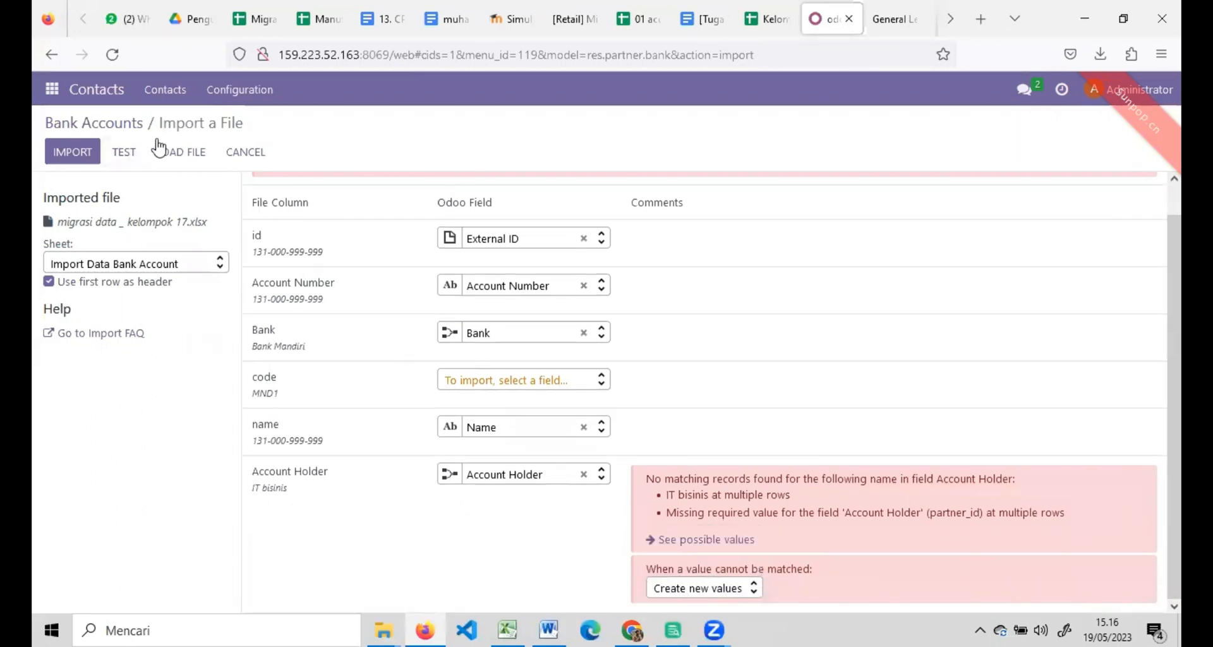
click(126, 153)
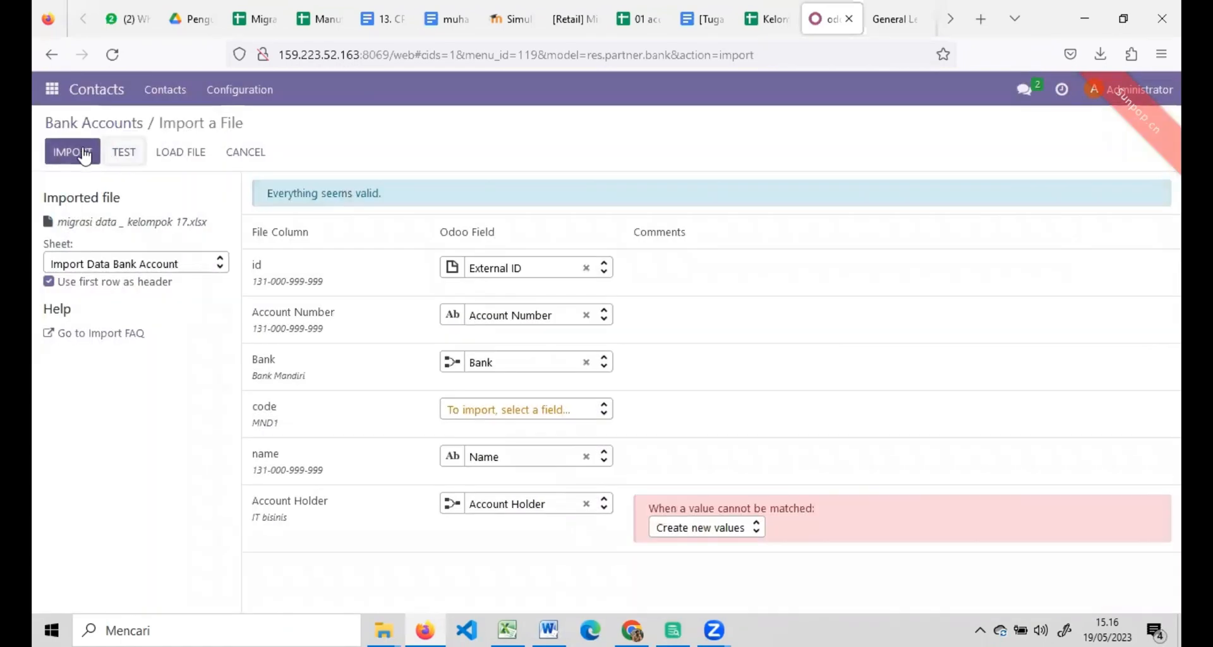
click(80, 150)
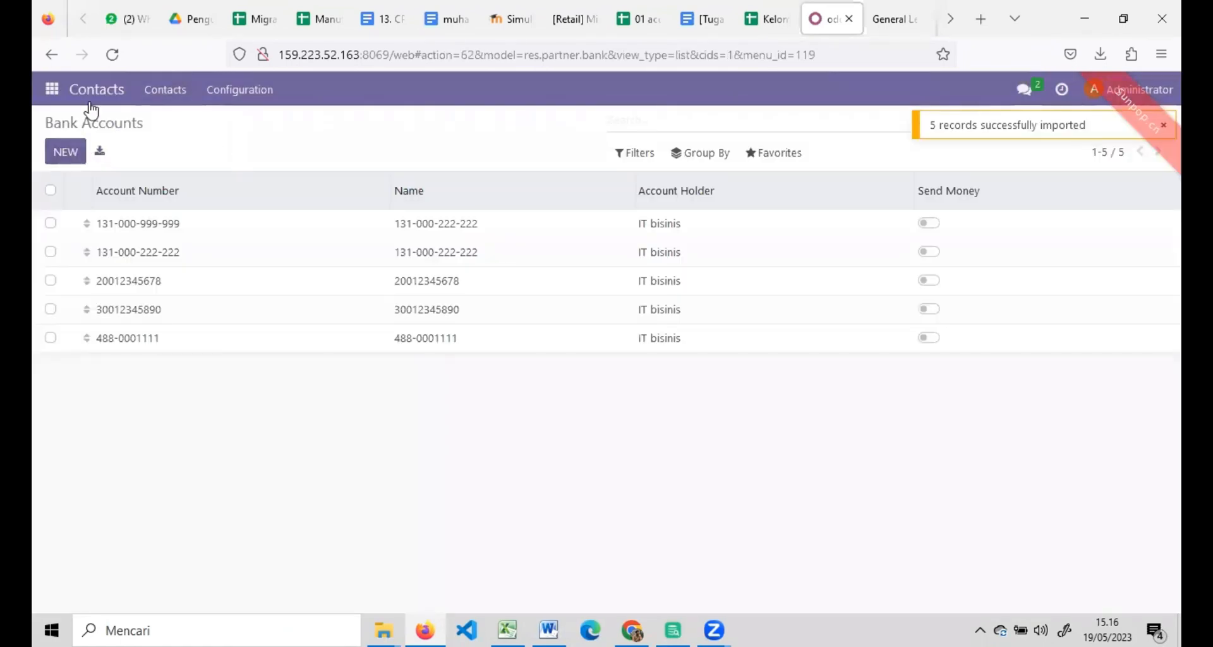
click(221, 90)
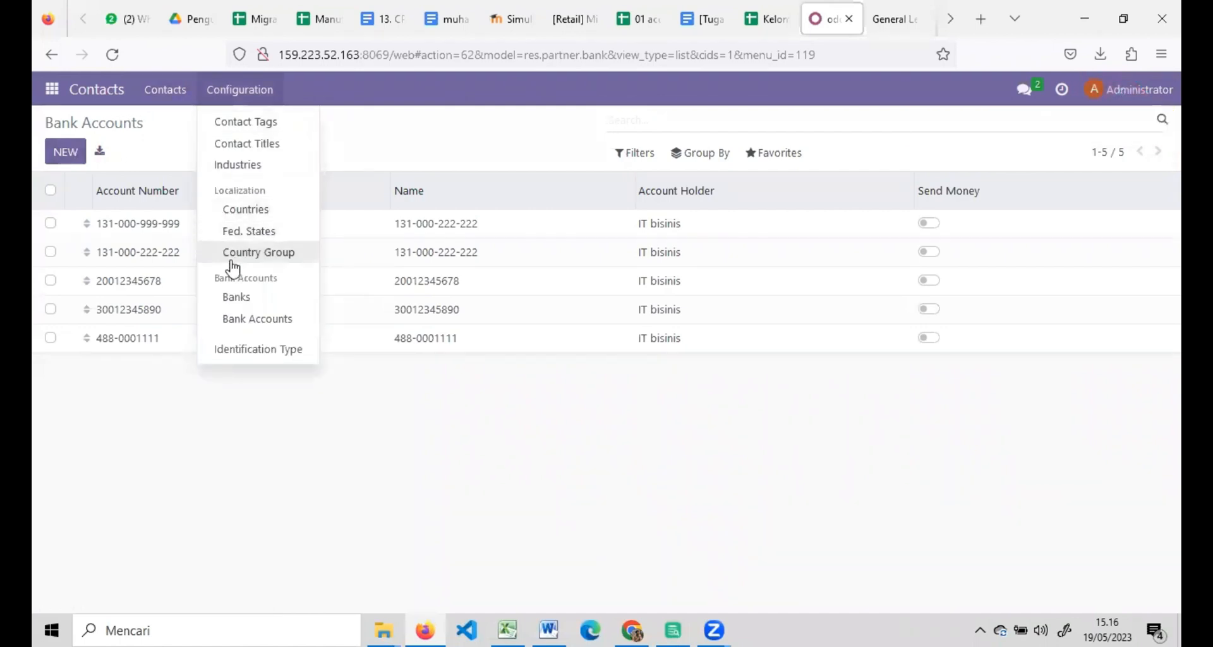
Start a new Banks import from migrasi data _ kelompok 17.xlsx.
click(235, 299)
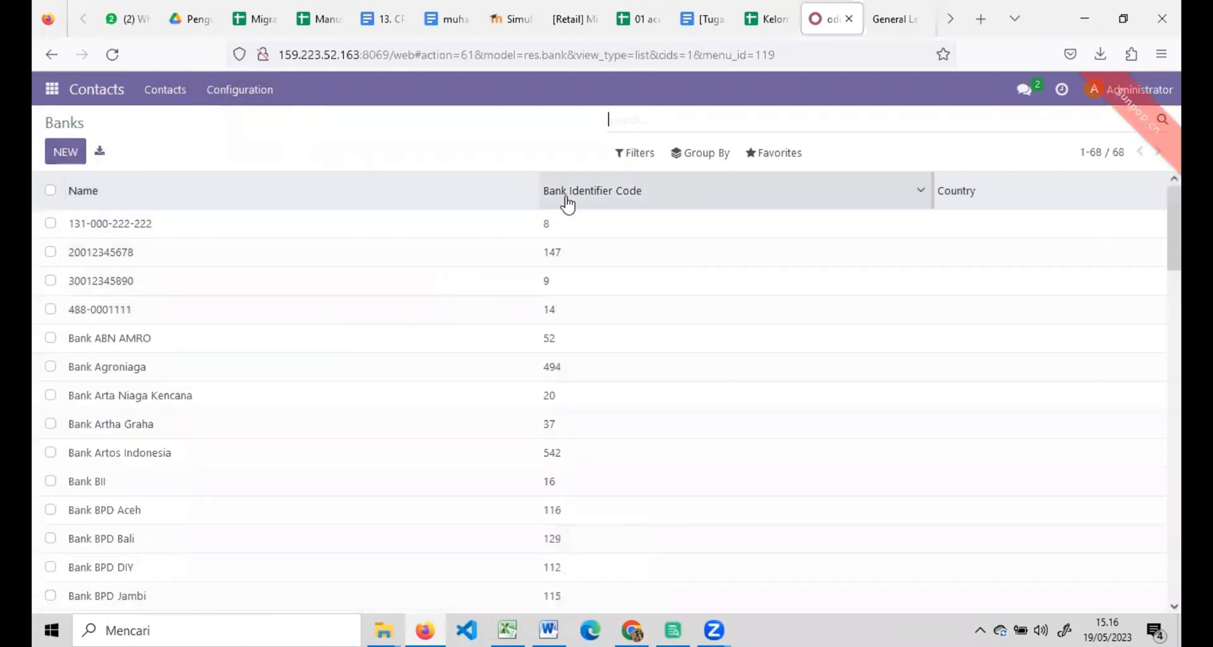
click(784, 153)
click(778, 214)
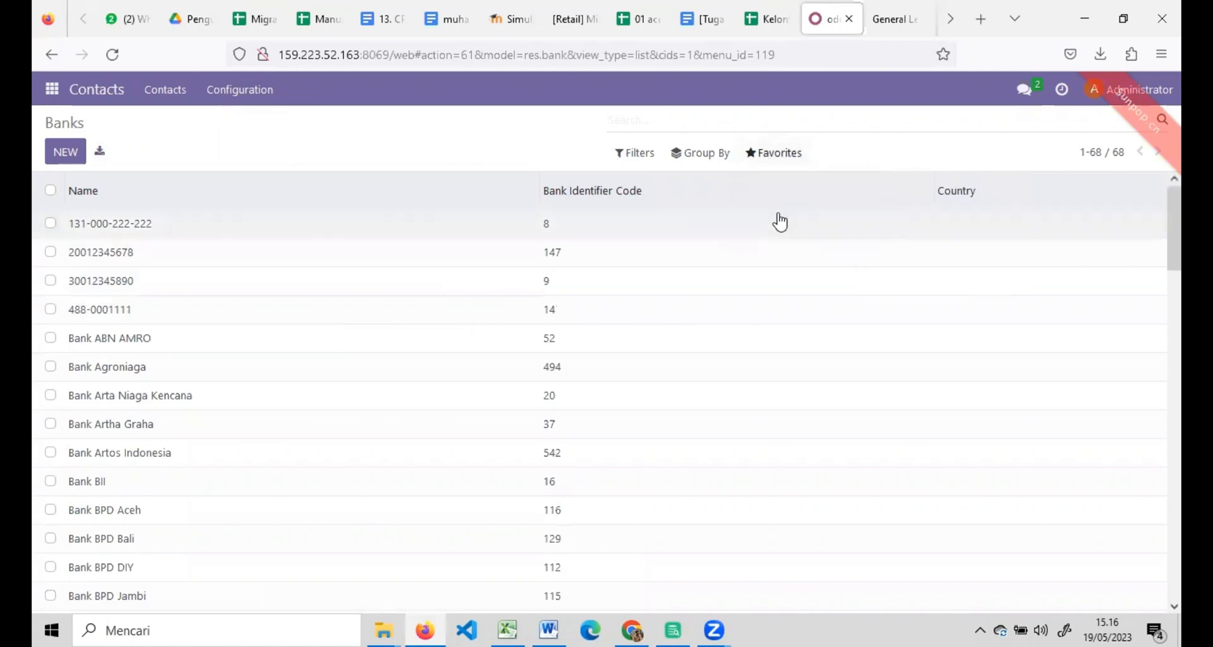
click(87, 156)
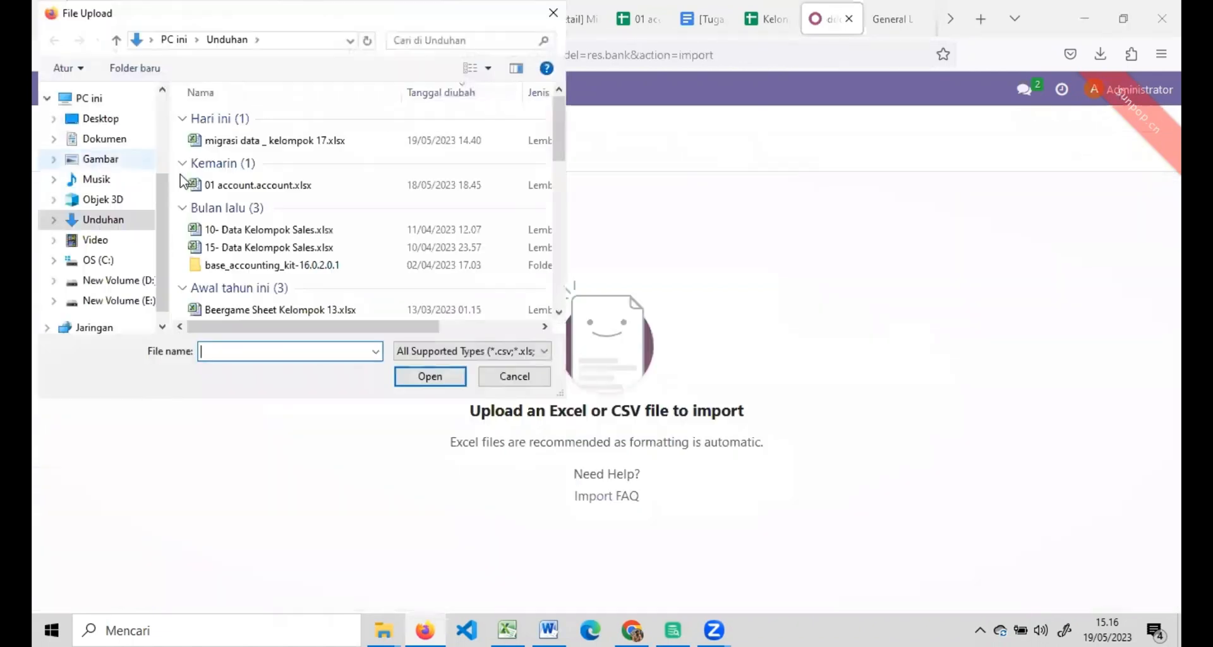
double_click(231, 135)
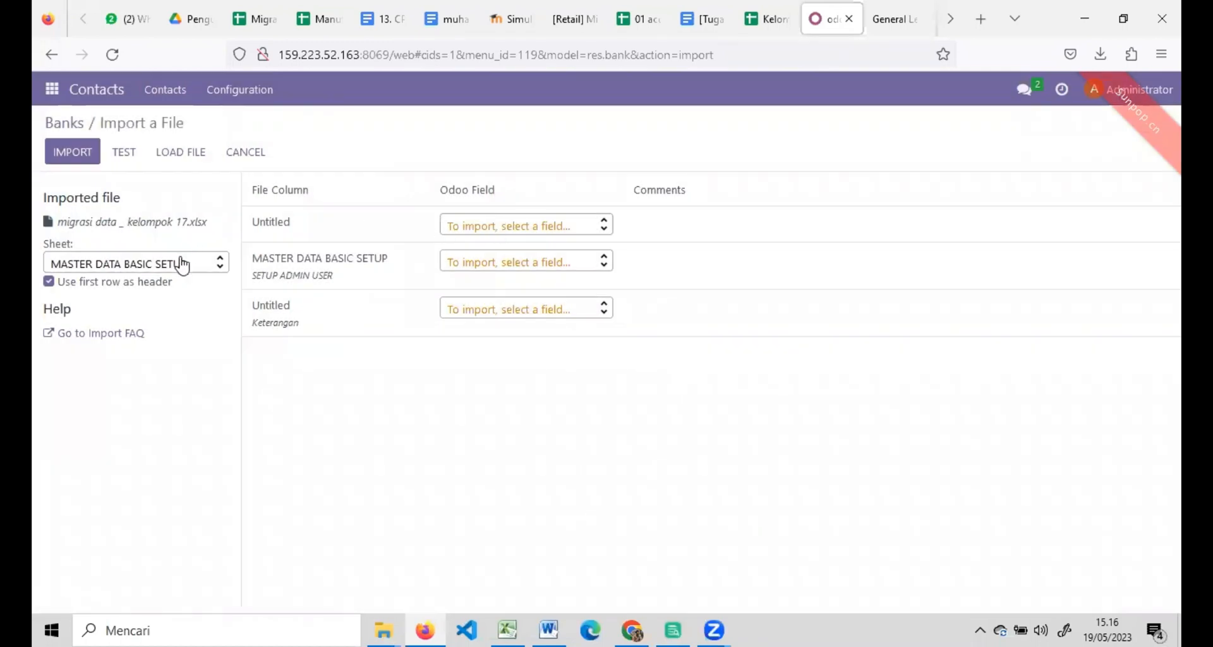
Choose the Import Data Bank sheet, unmap the id column, test, and import the 68 banks.
click(177, 263)
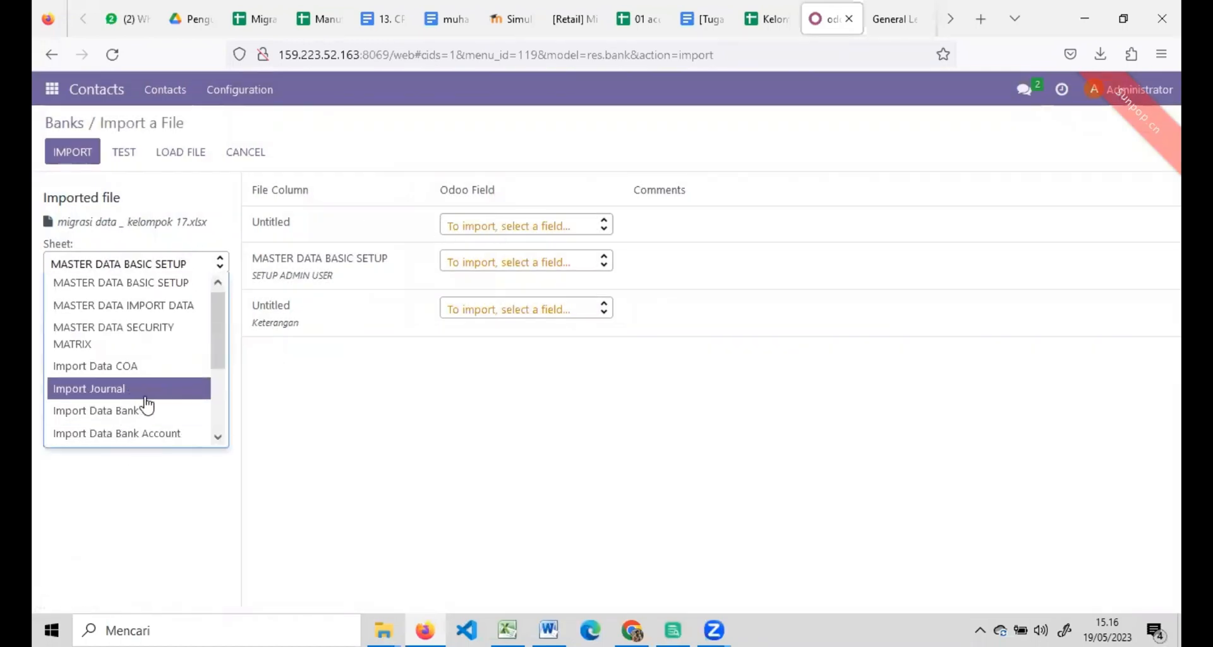
scroll(183, 385, down, 2)
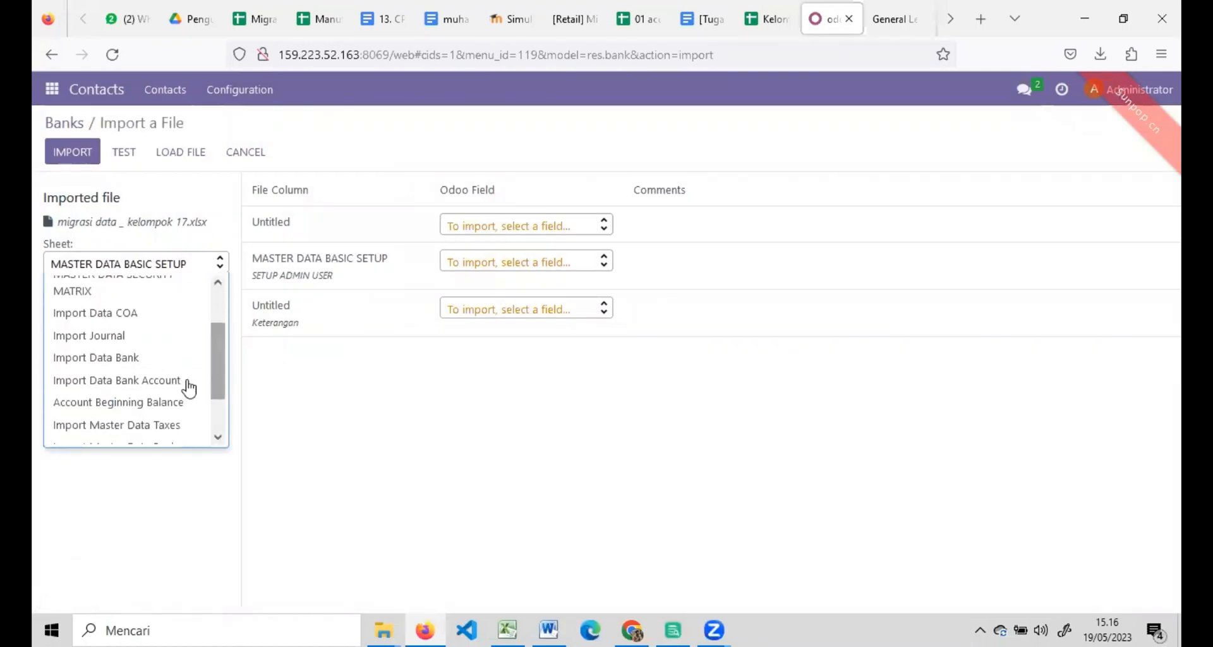
click(135, 364)
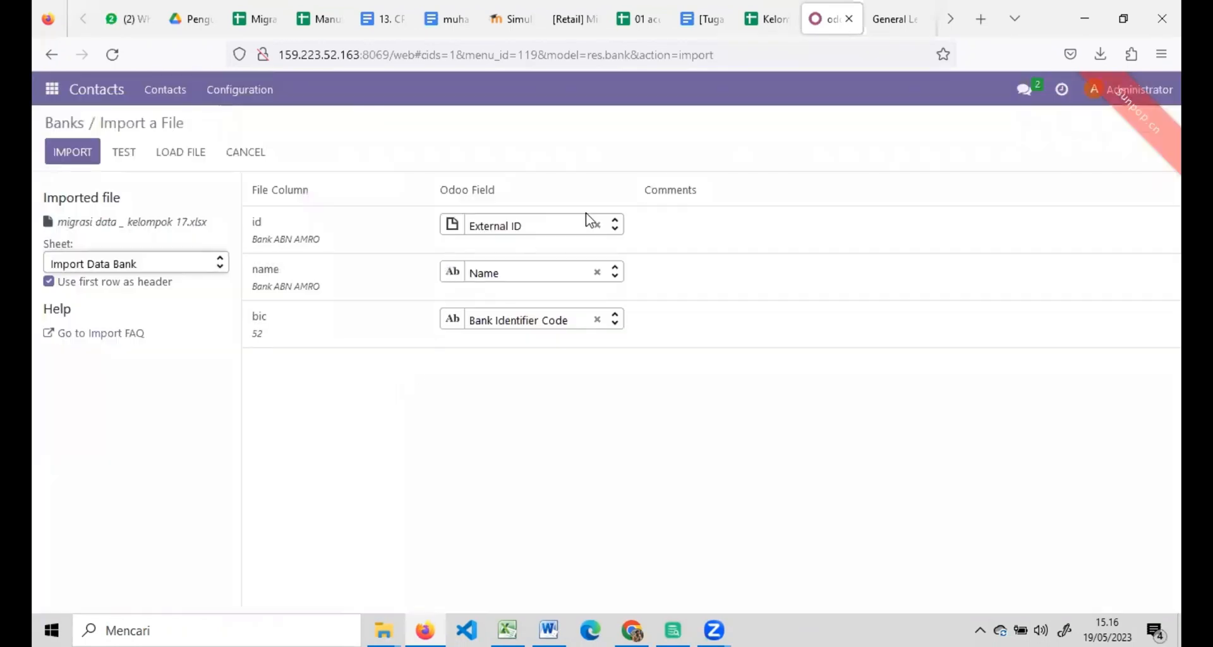
click(592, 223)
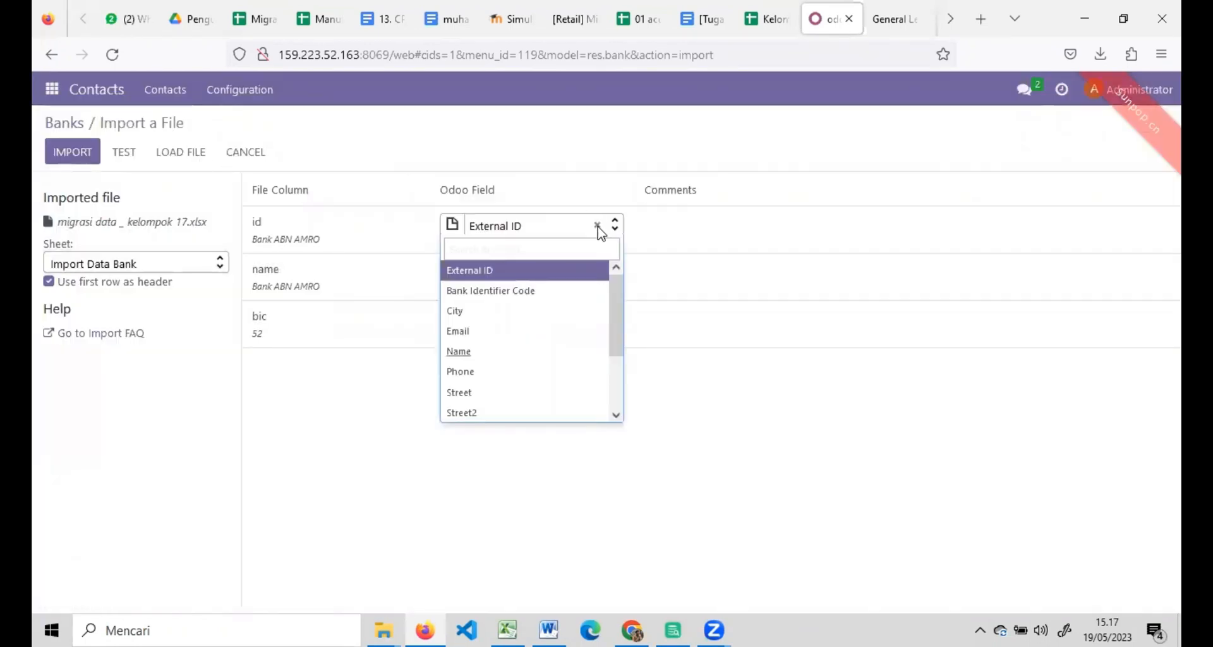
click(597, 227)
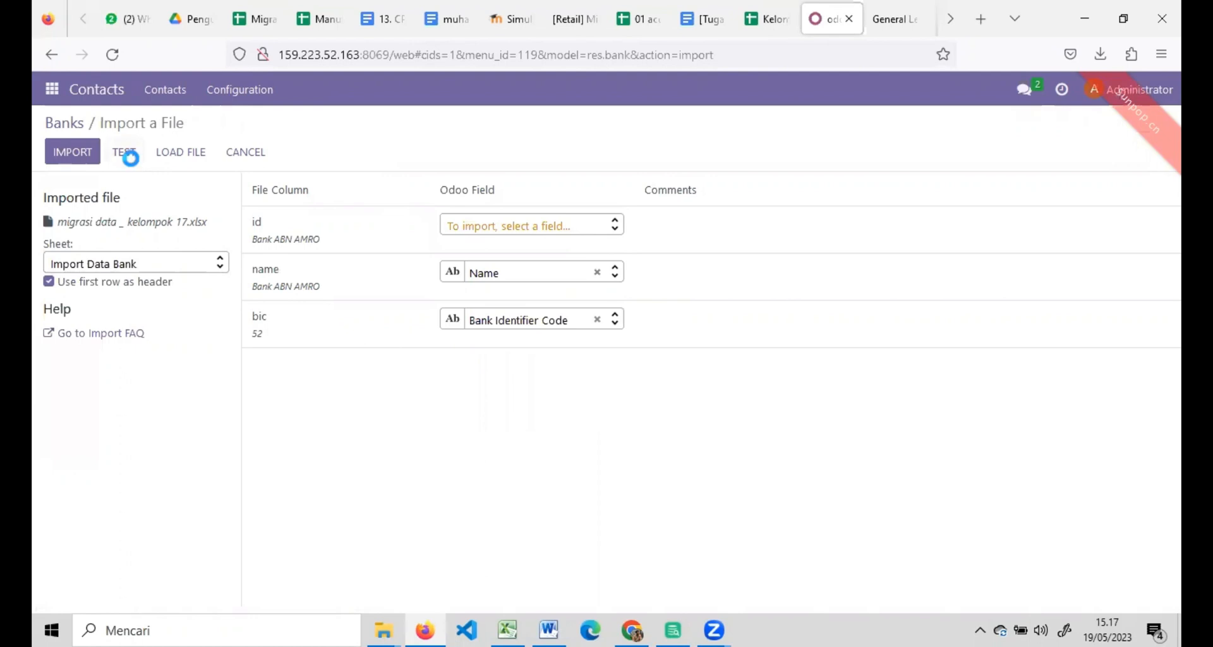
click(124, 154)
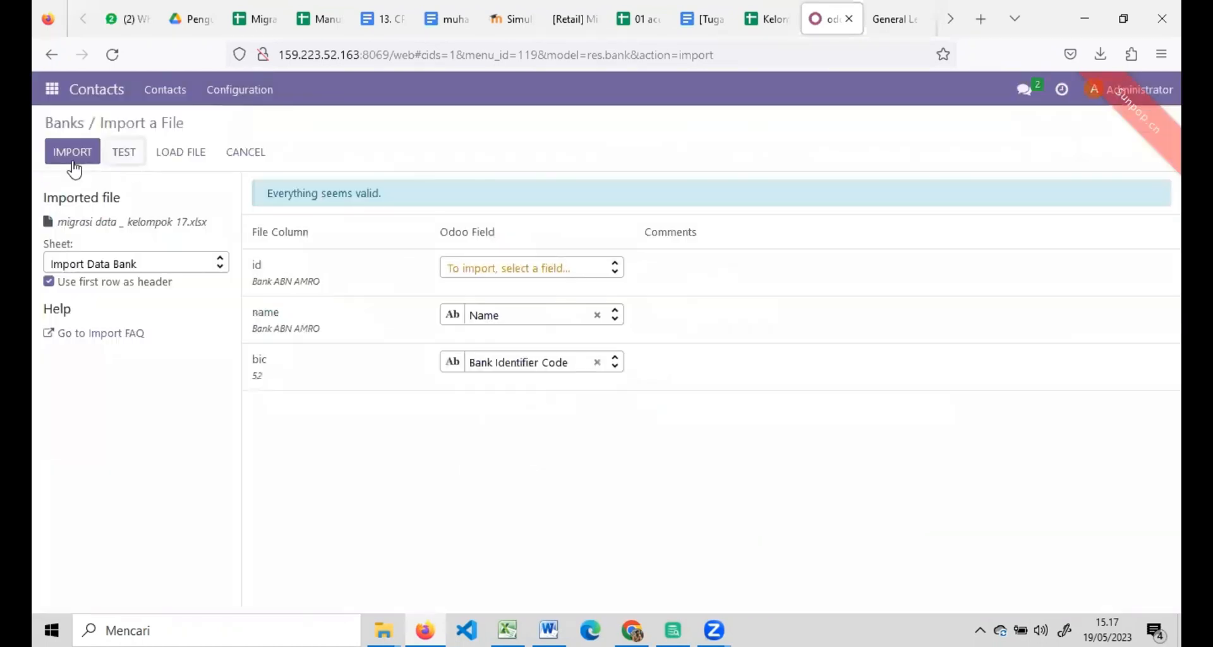
click(71, 156)
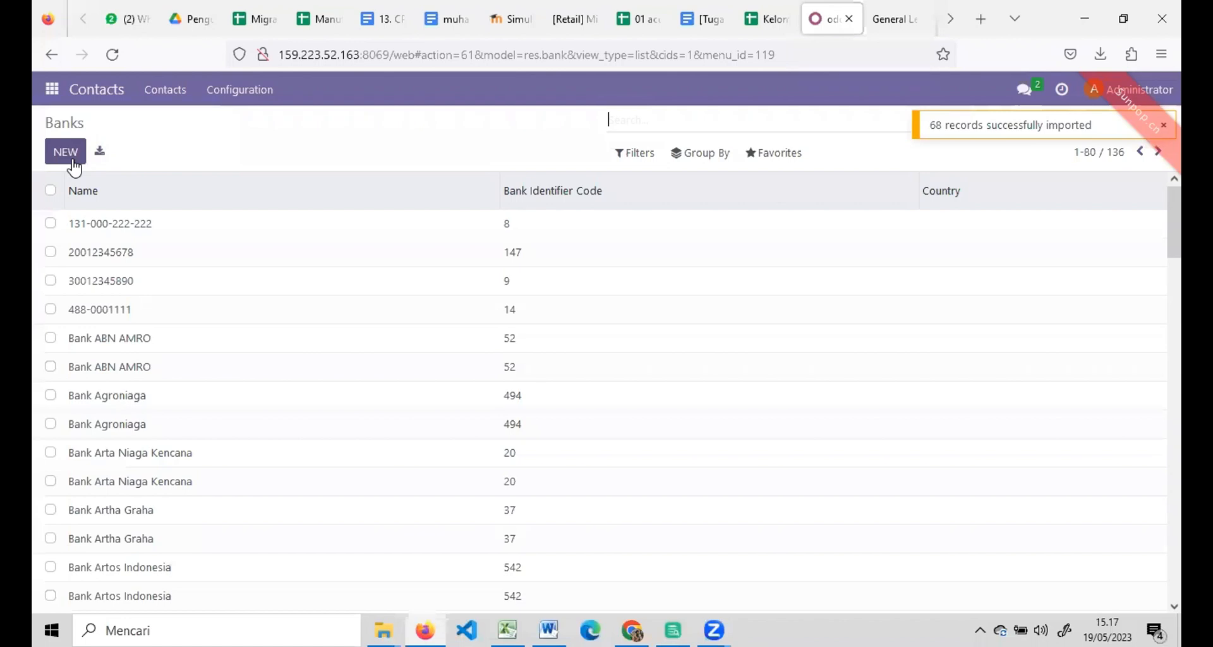
click(52, 89)
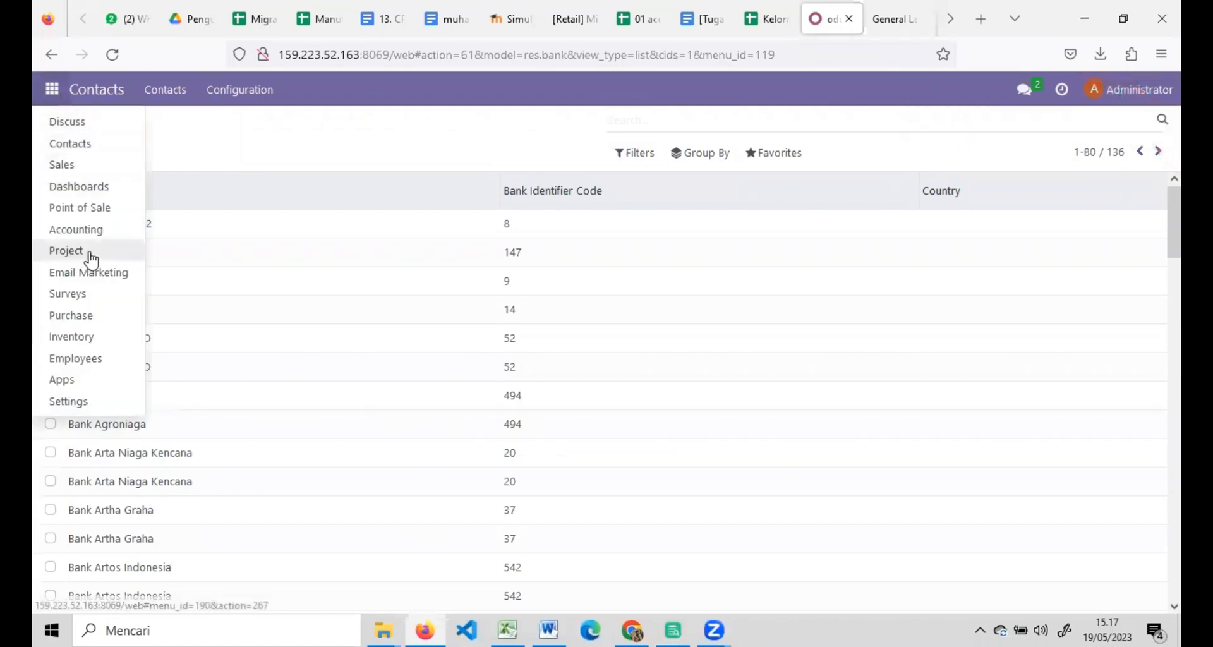
Switch to the Accounting app and open the Journal Entries list.
click(79, 229)
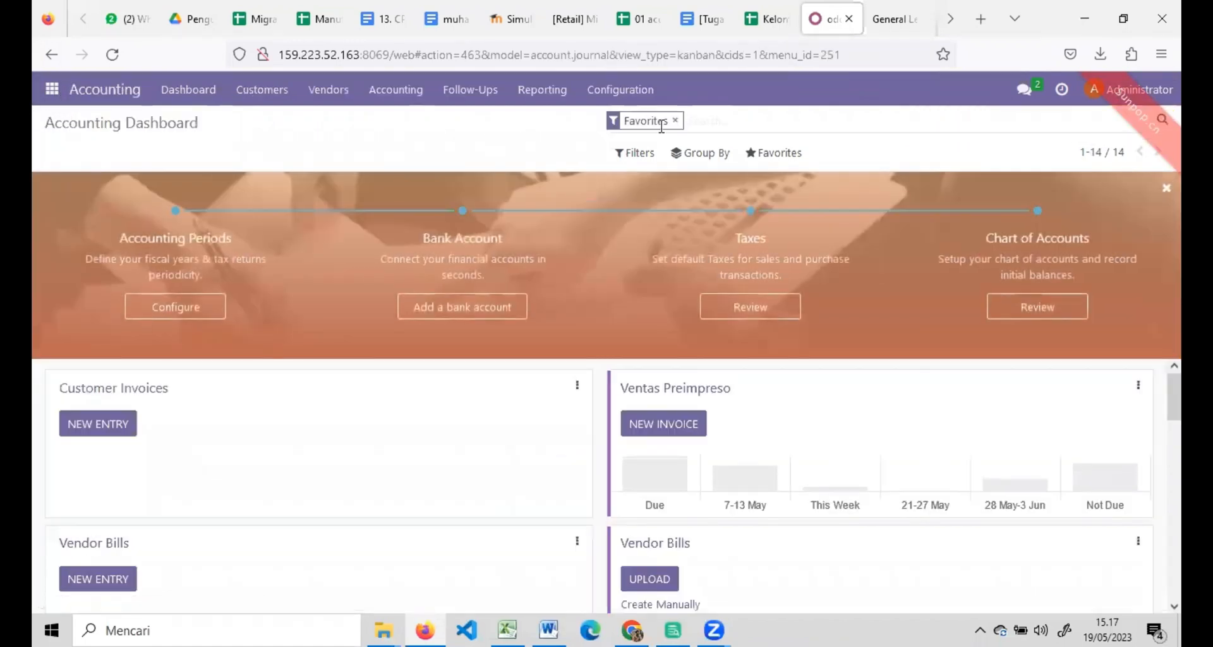
click(363, 94)
click(623, 94)
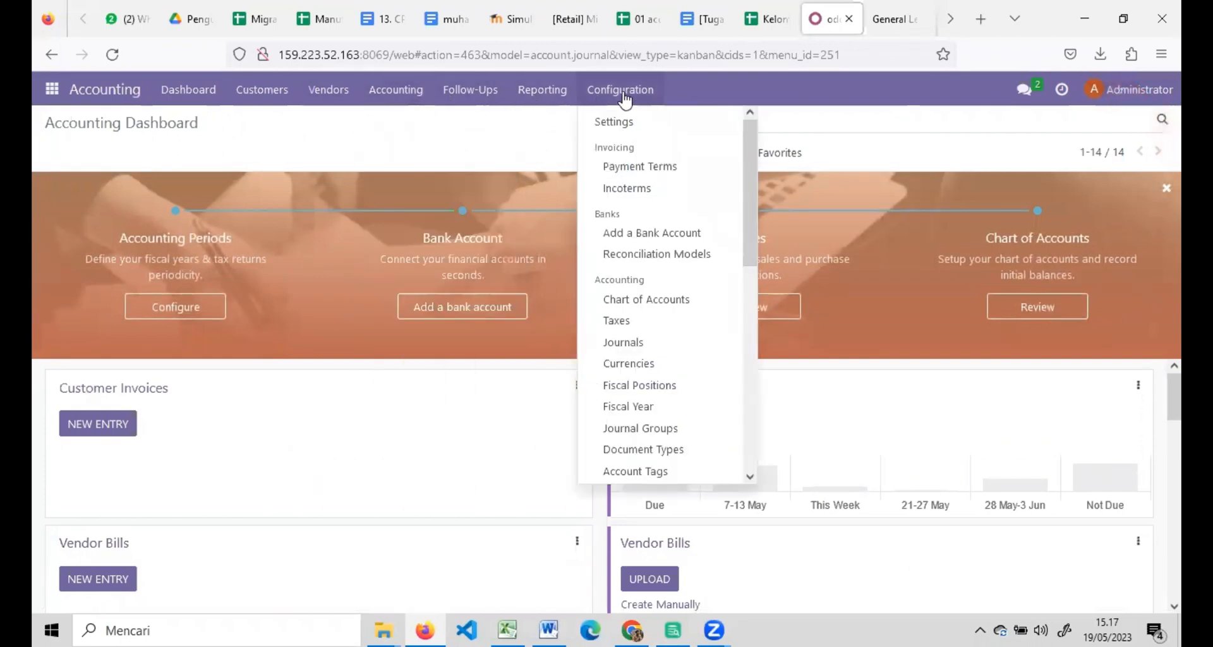
click(395, 89)
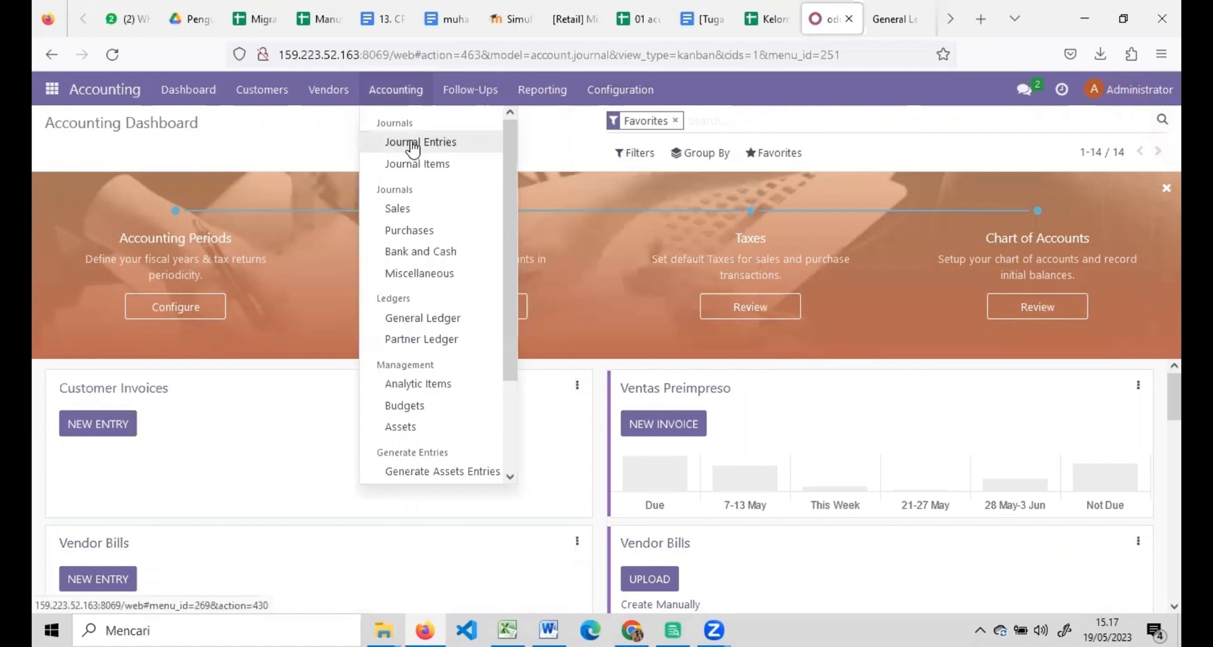
click(412, 142)
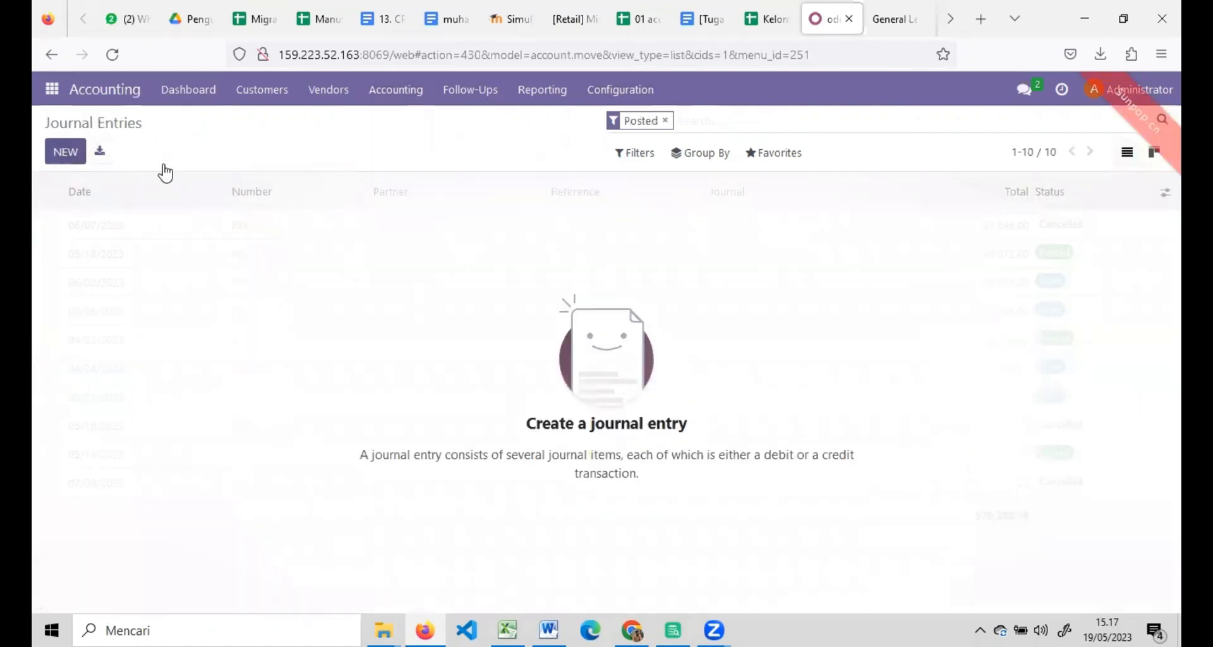
Load the workbook's Account Beginning Balance sheet into a journal entries import.
click(771, 158)
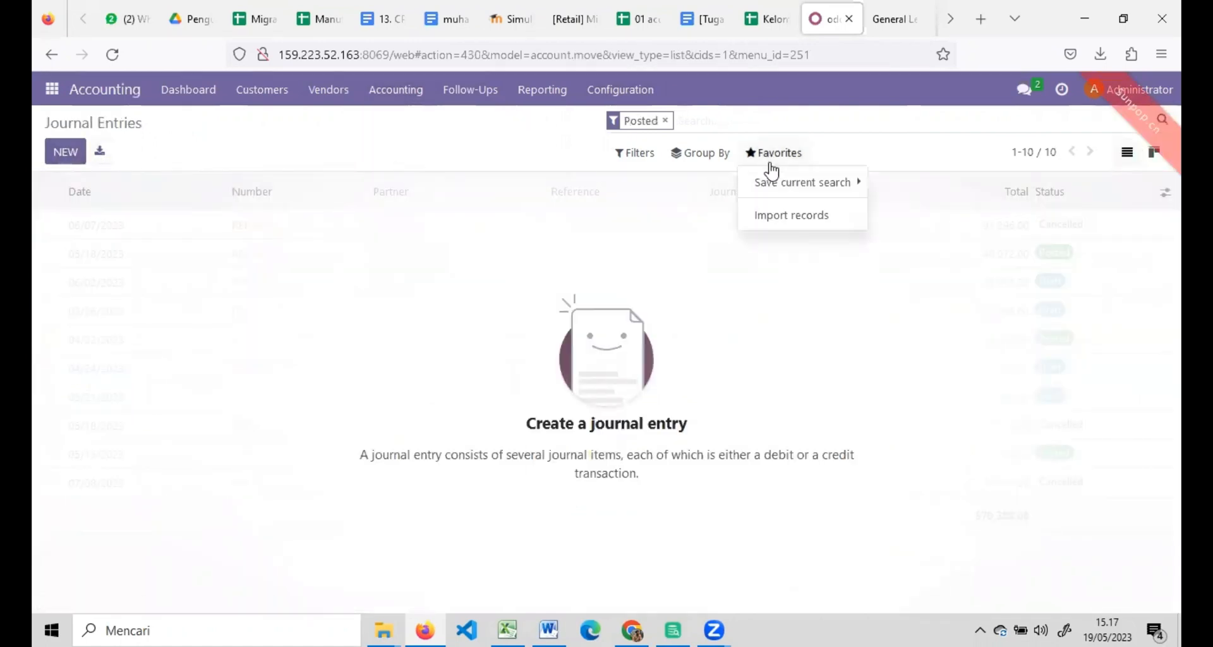
click(778, 213)
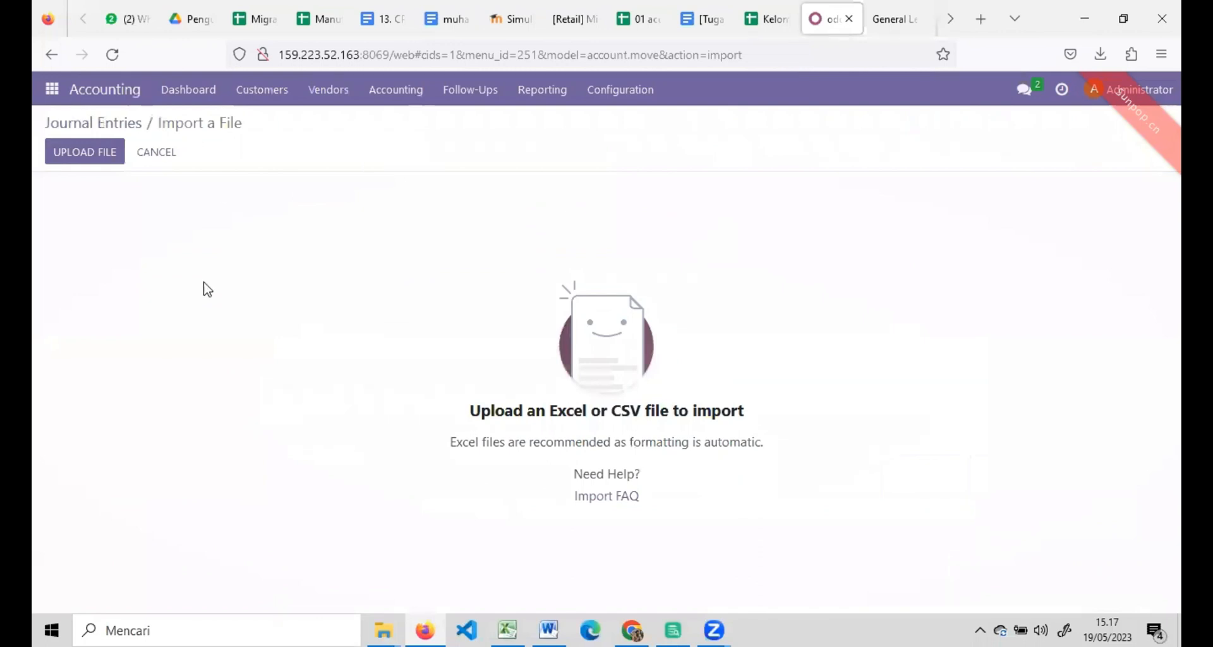
click(93, 159)
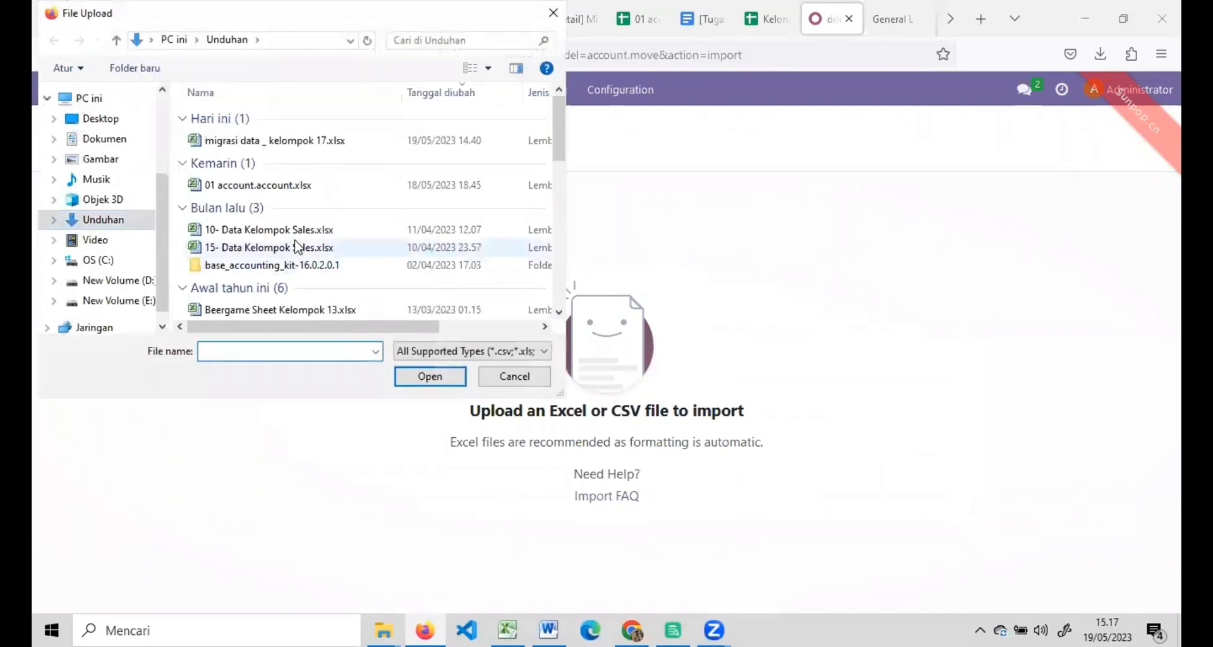
double_click(231, 144)
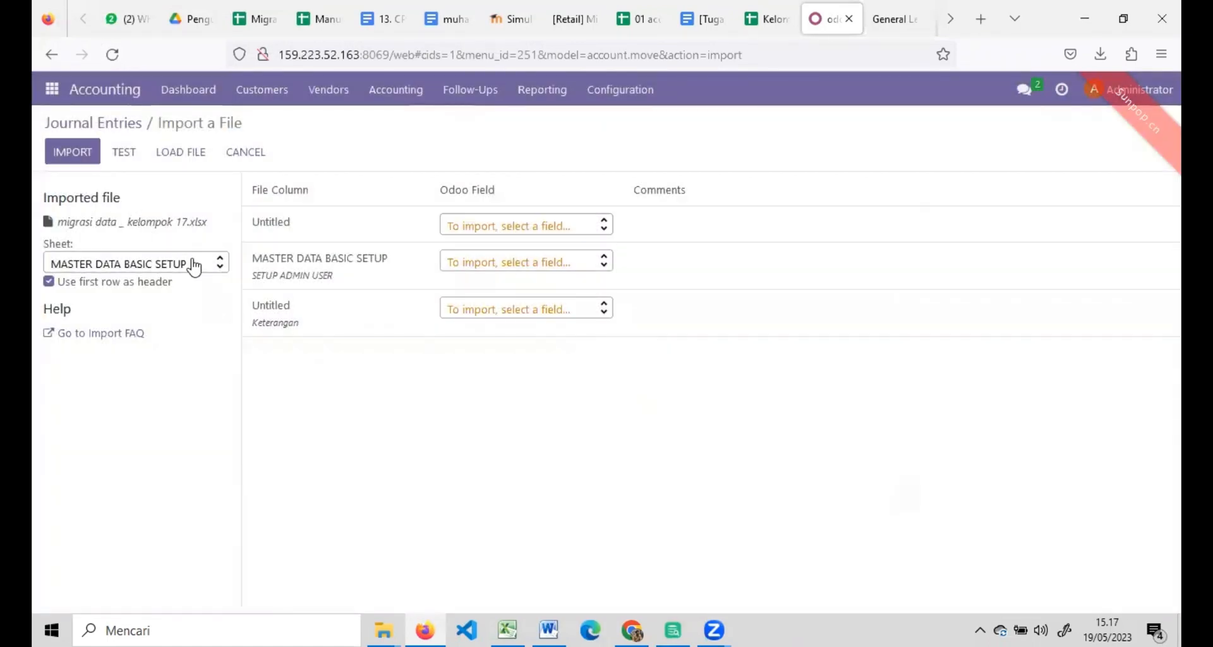
click(194, 265)
drag(218, 290, 213, 363)
click(115, 348)
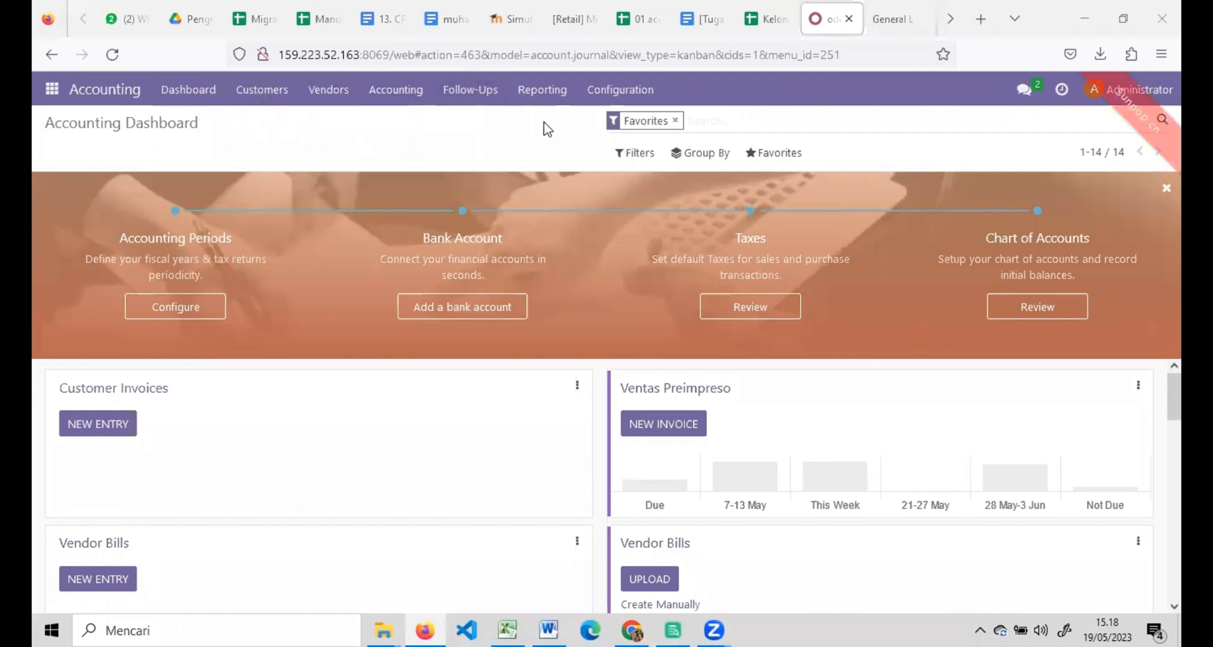
Import the six PPN and PPH taxes from the Import Master Data Taxes sheet into Taxes.
click(622, 95)
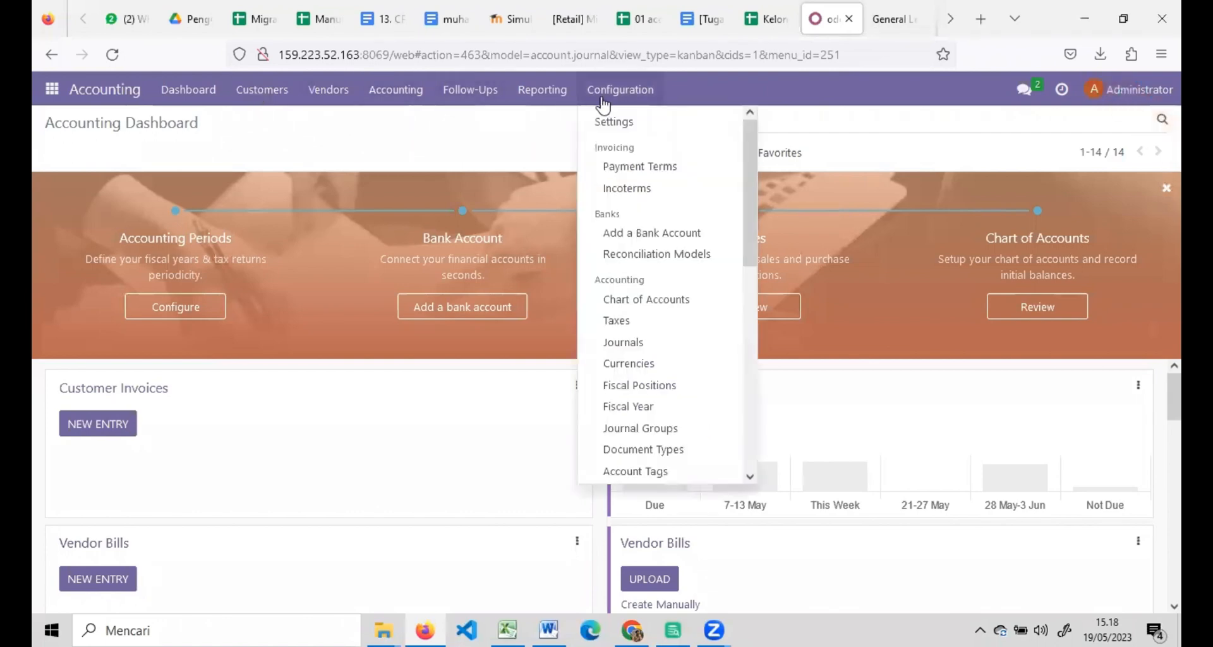
click(625, 321)
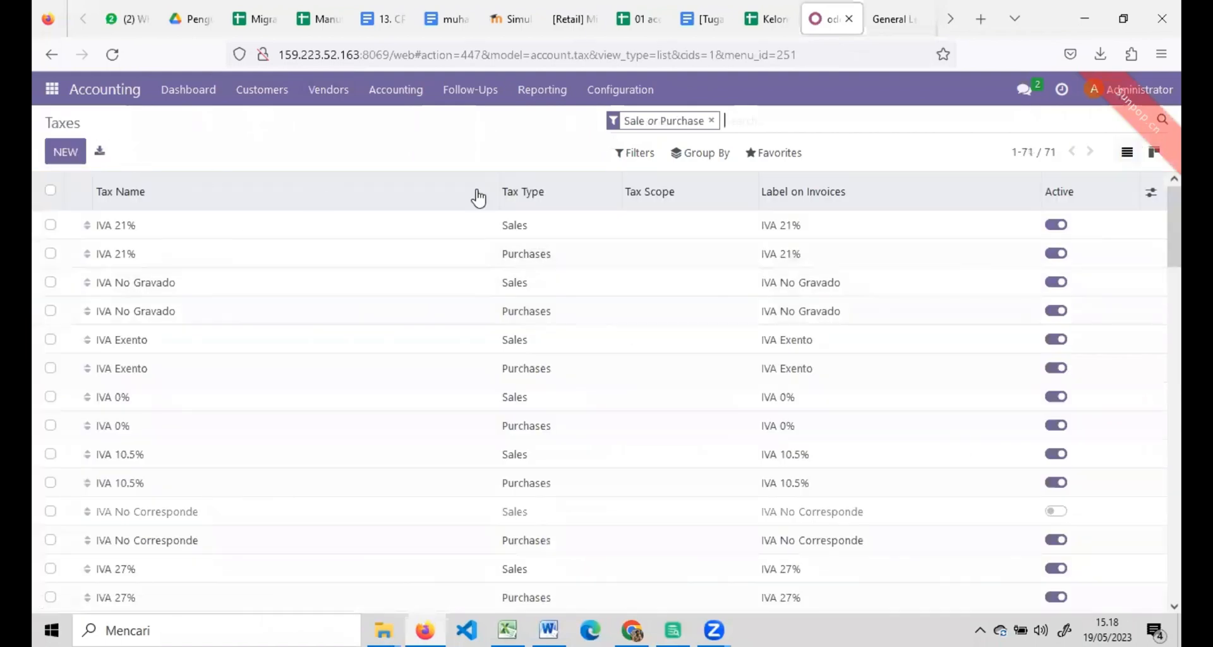
click(775, 155)
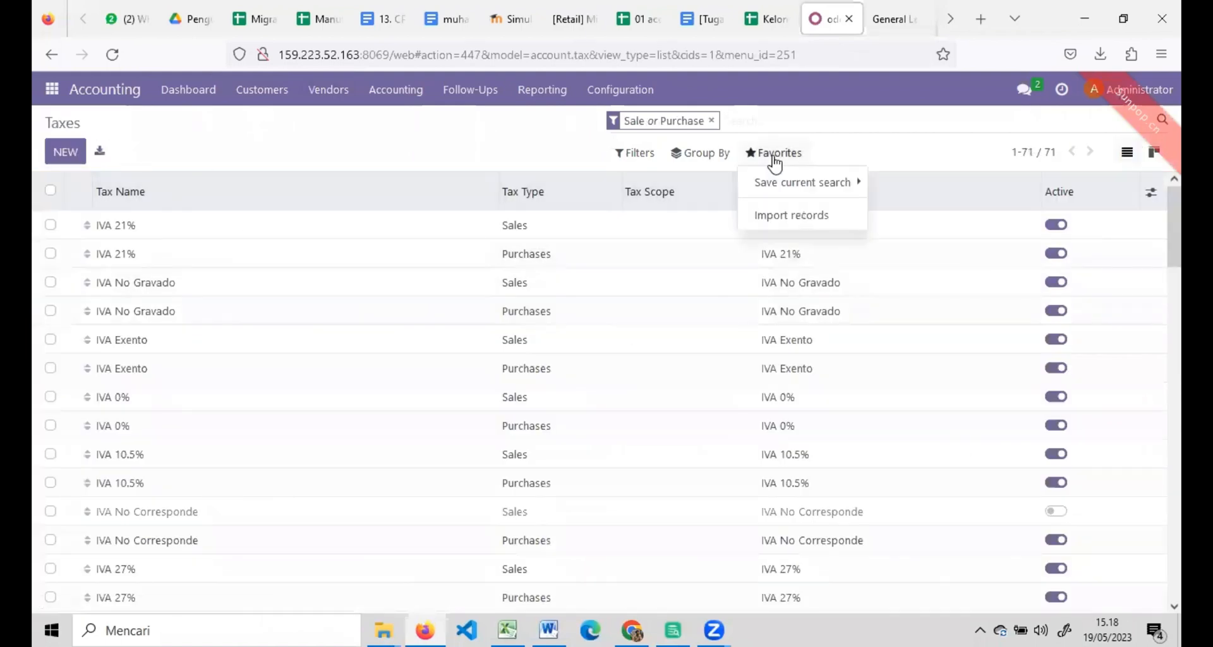
click(767, 218)
click(78, 155)
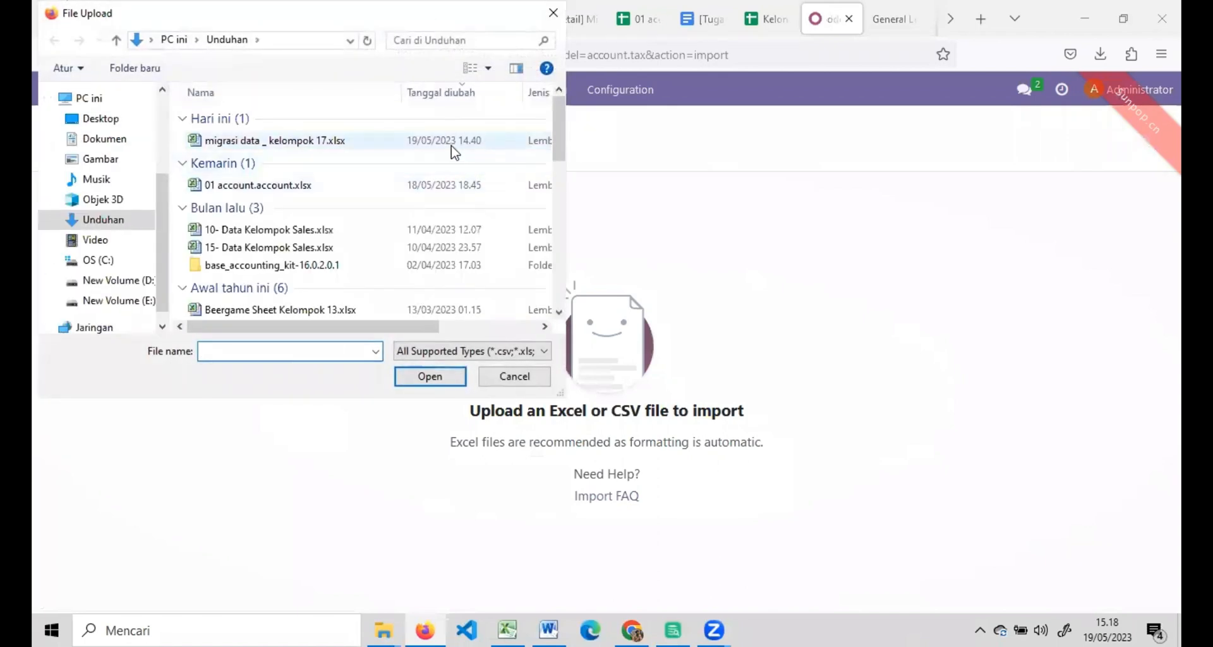
double_click(451, 147)
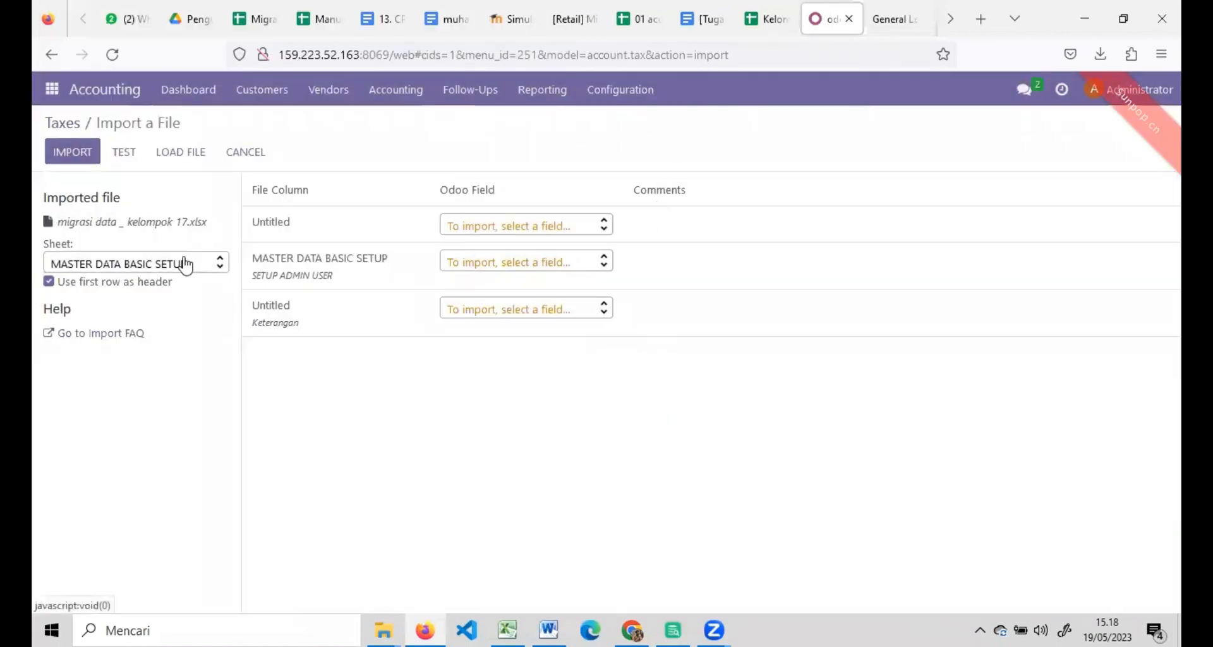
click(184, 263)
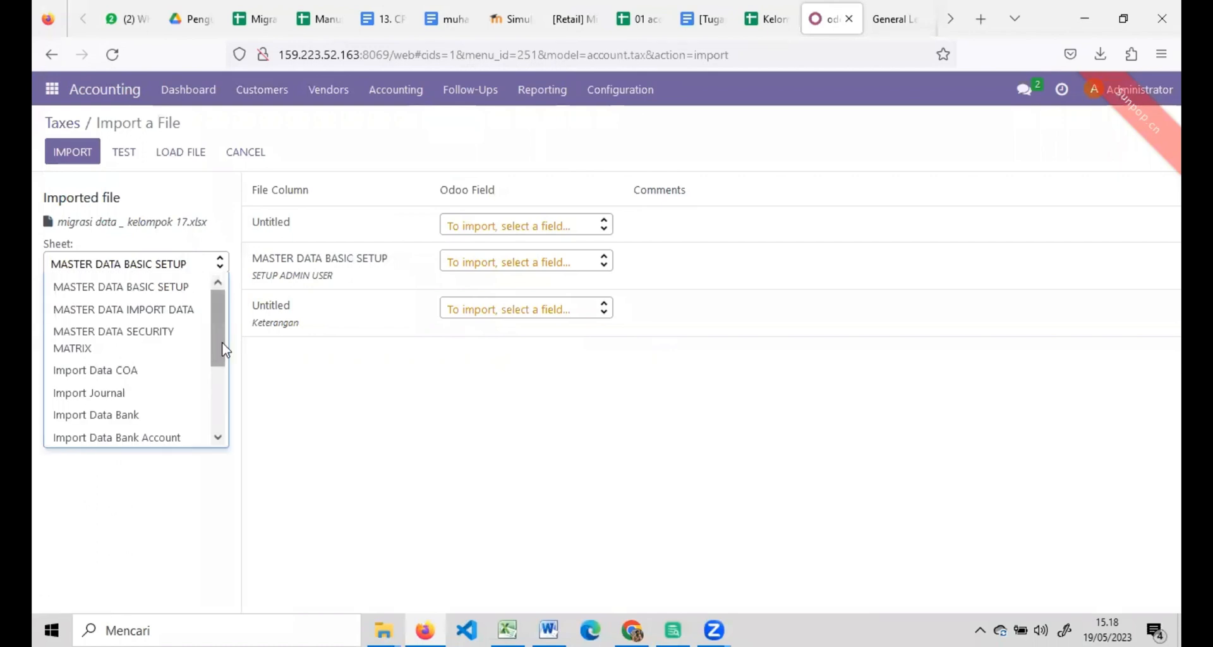
drag(215, 342, 199, 436)
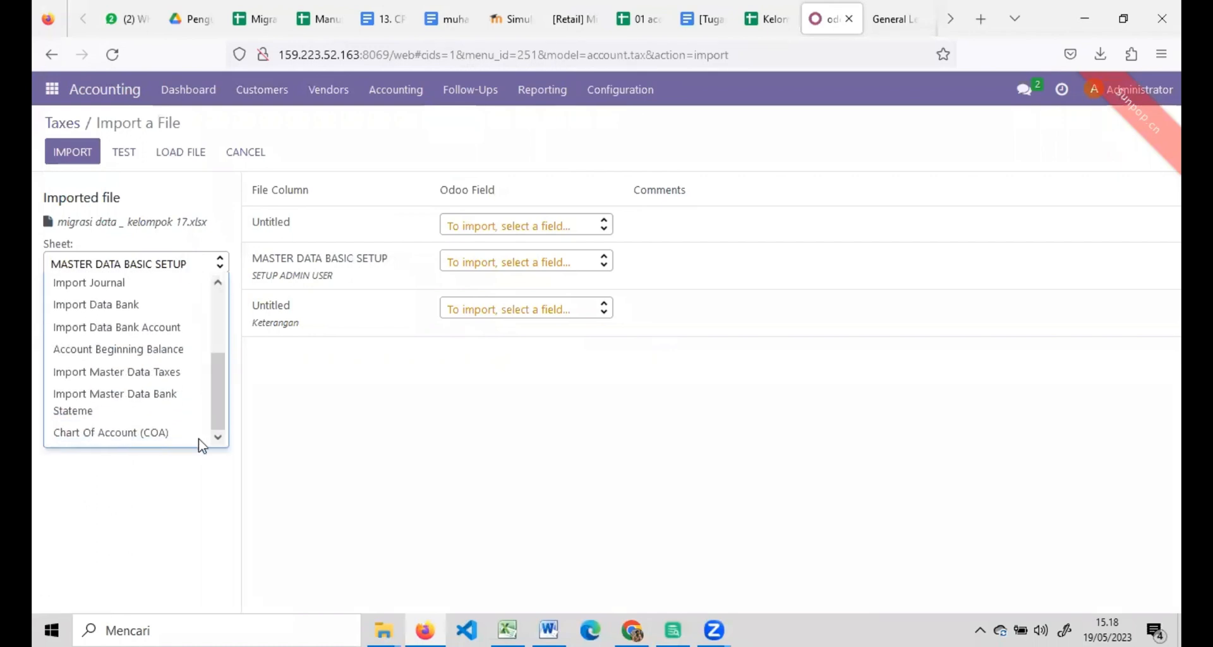
click(137, 373)
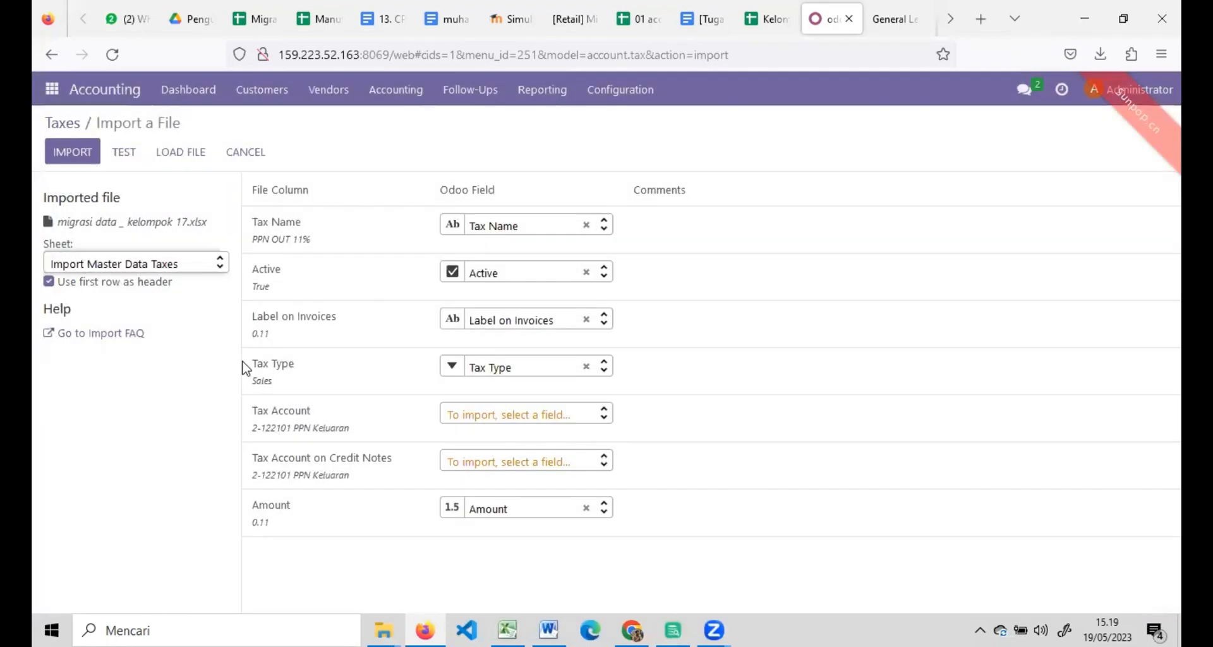
click(129, 155)
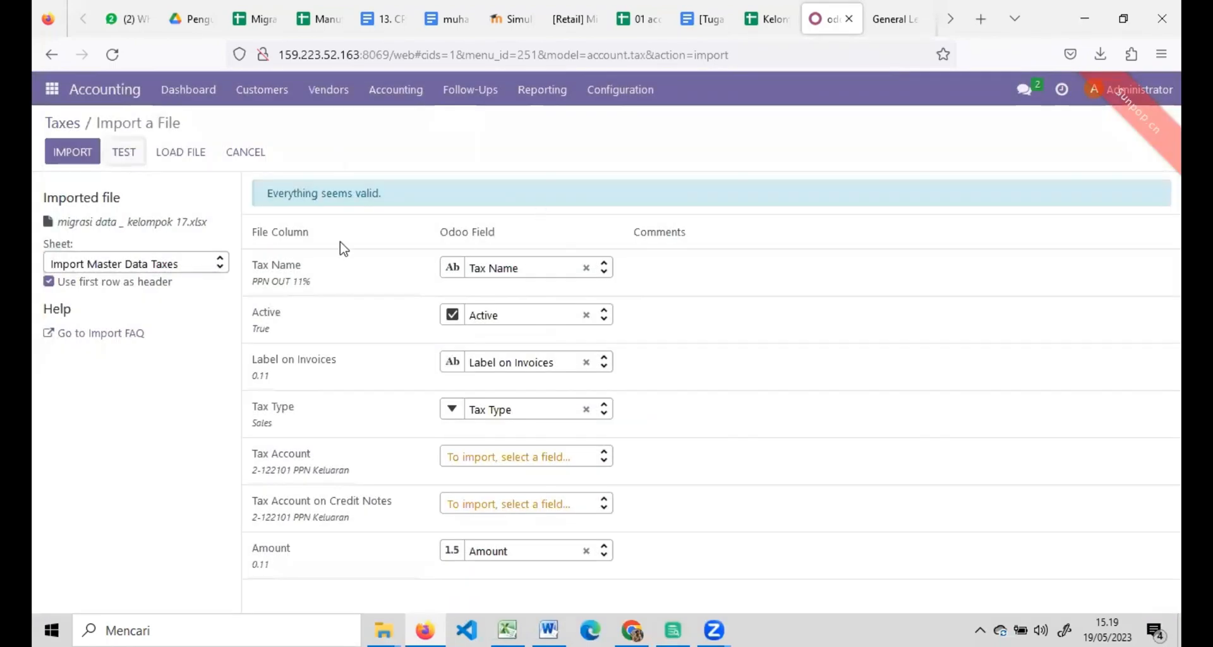
click(66, 149)
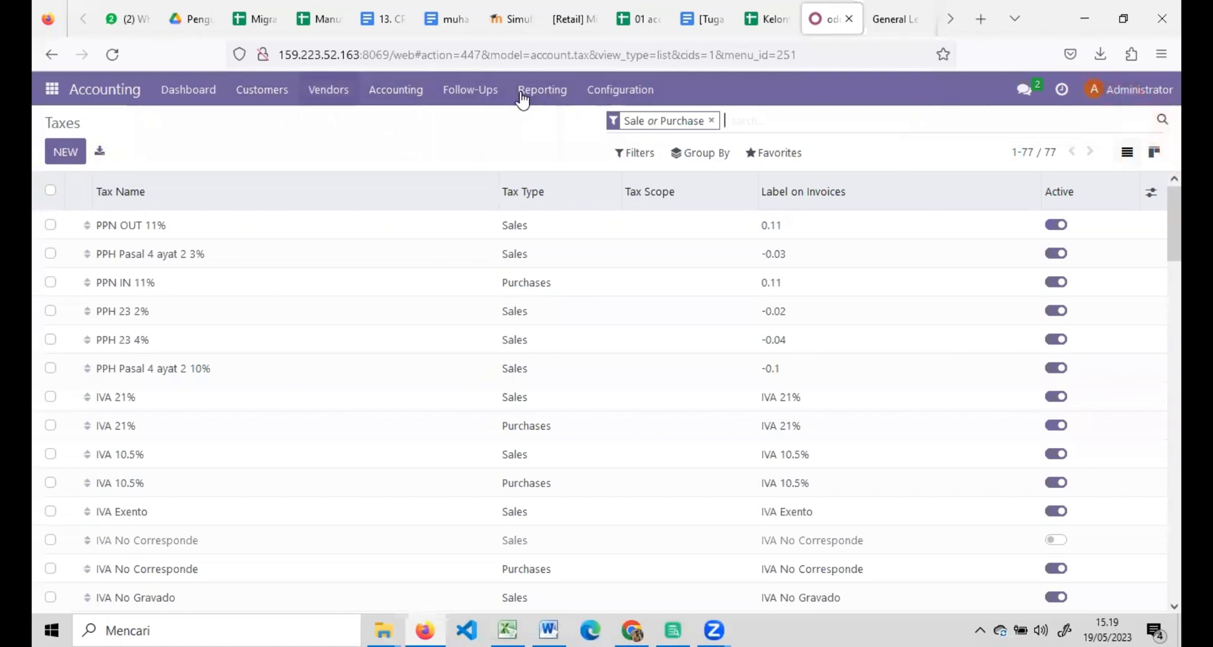
Back on the Accounting Dashboard, search journals for bca, then clear the filter.
click(127, 89)
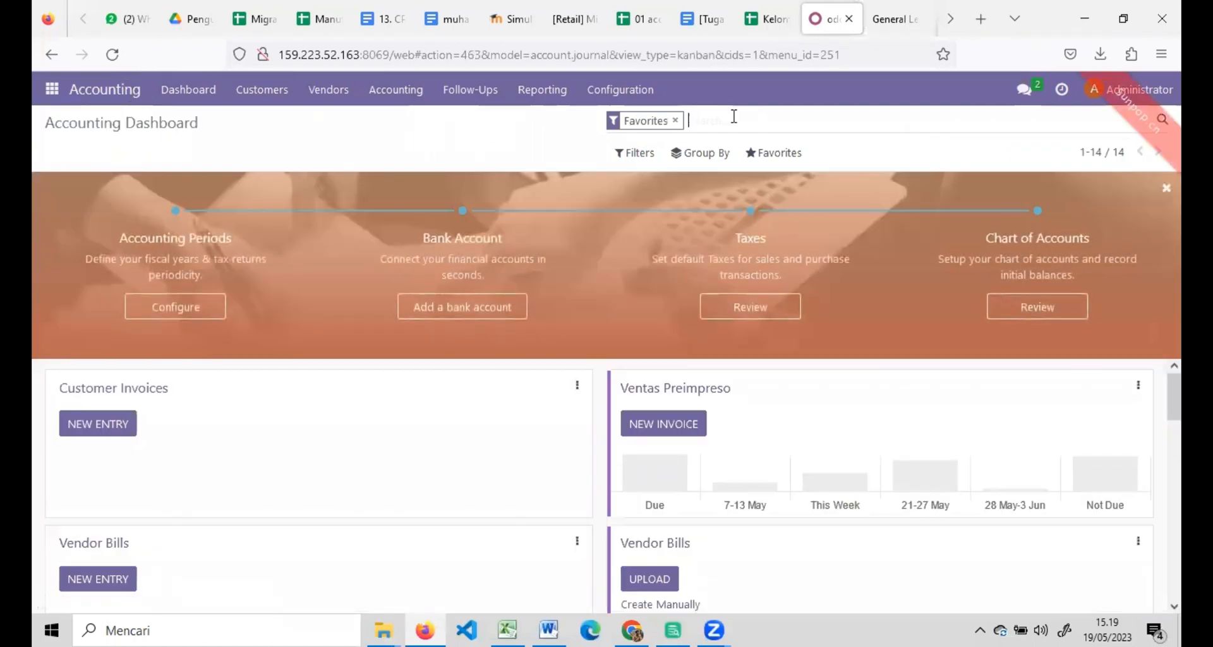
text(bca)
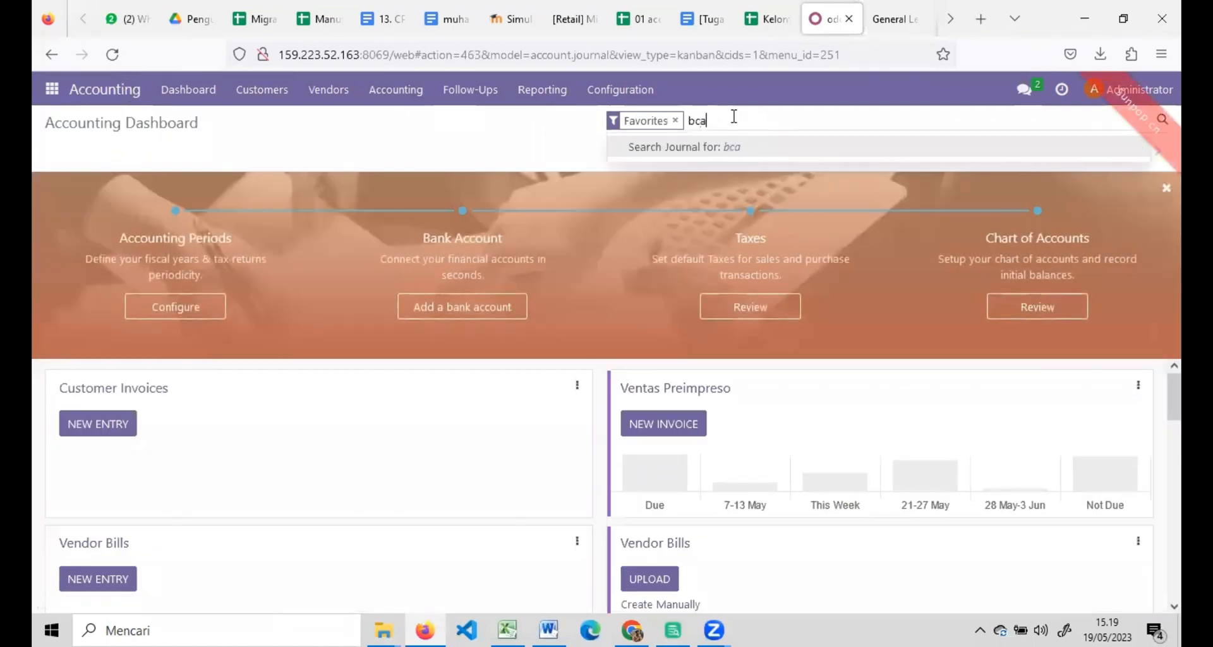
key(Return)
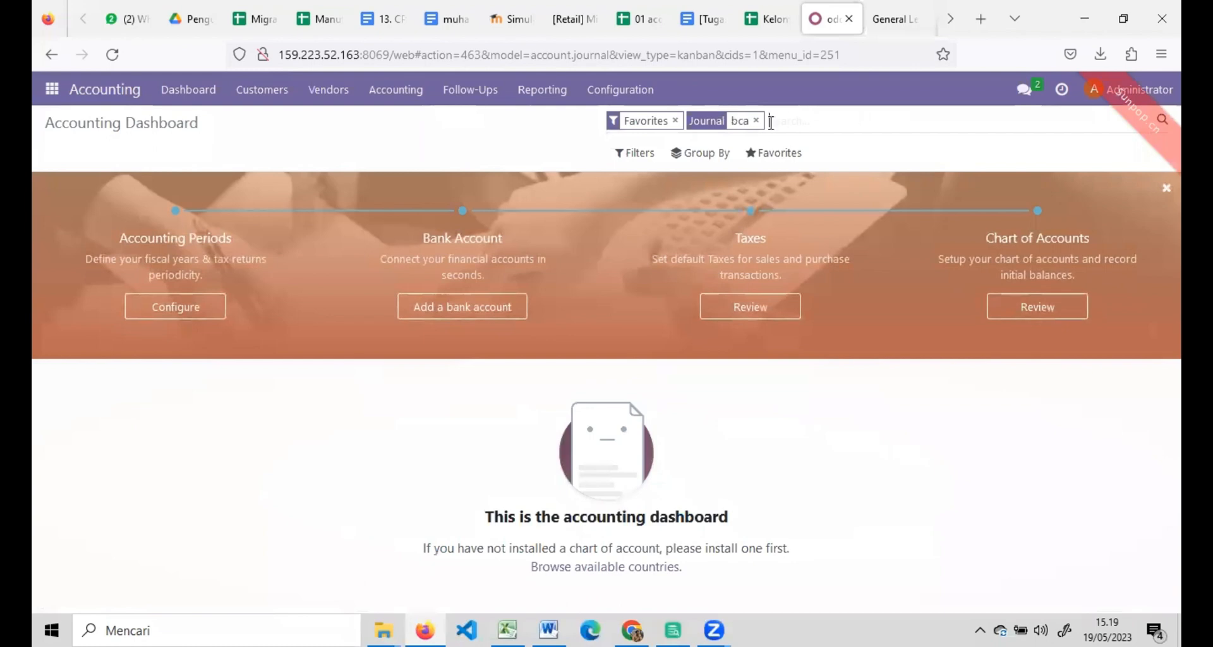
click(756, 121)
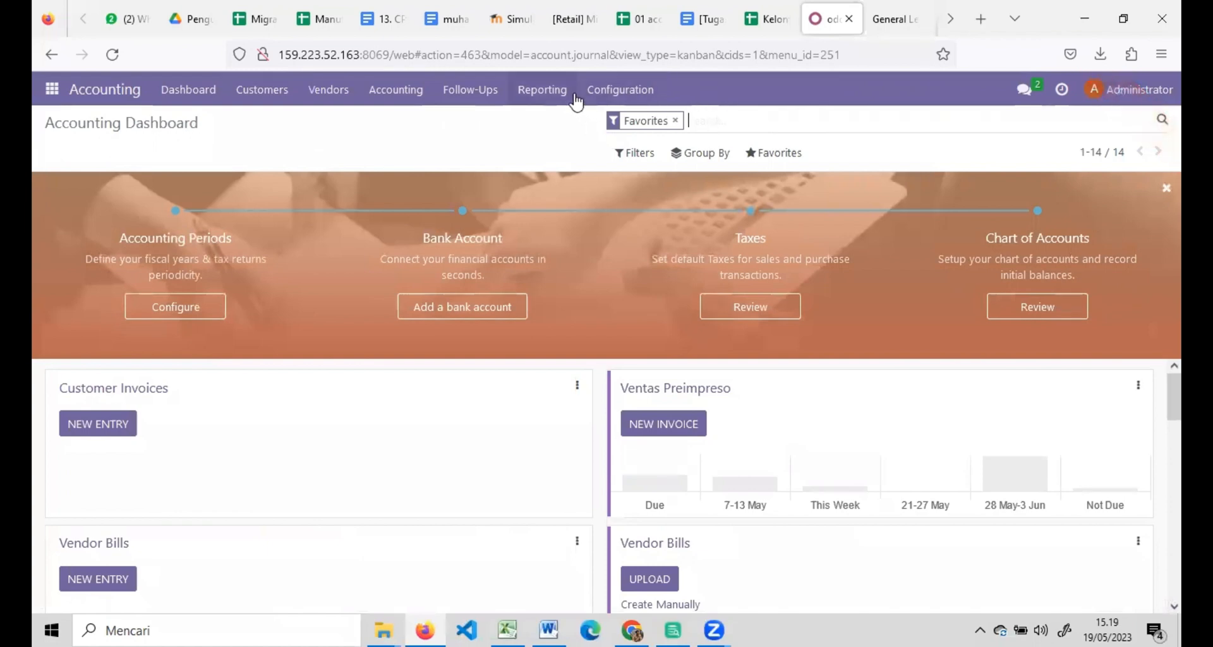
Print the General Ledger report to PDF, then close its options dialog.
click(534, 101)
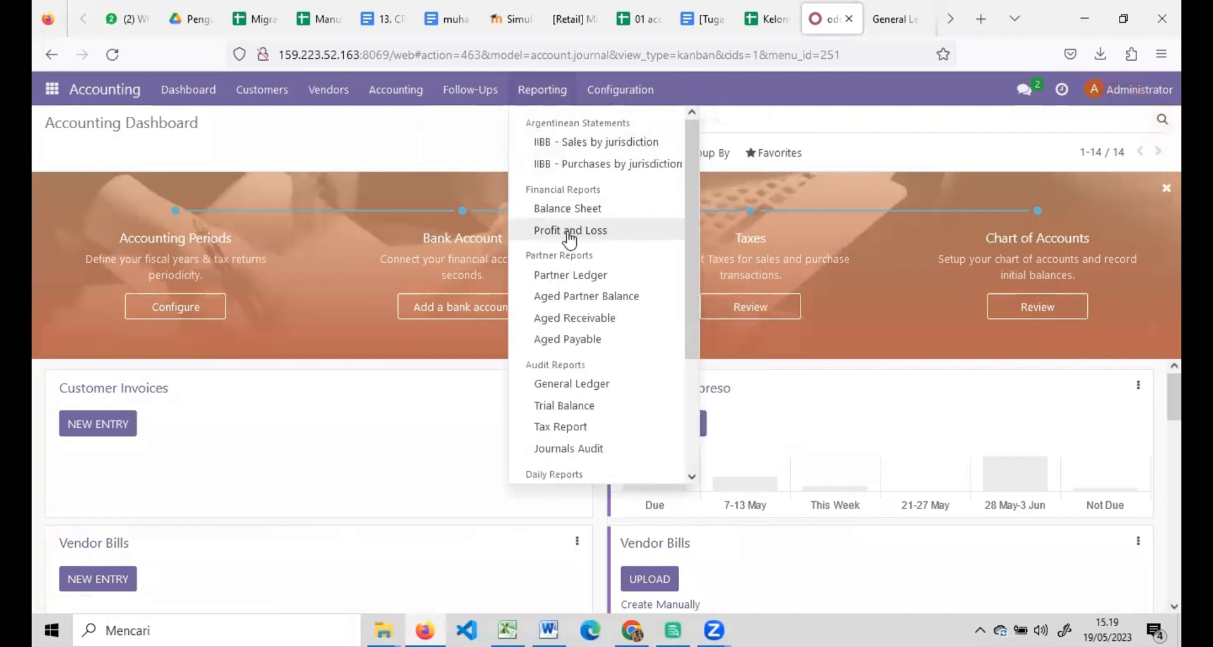
drag(694, 186, 682, 326)
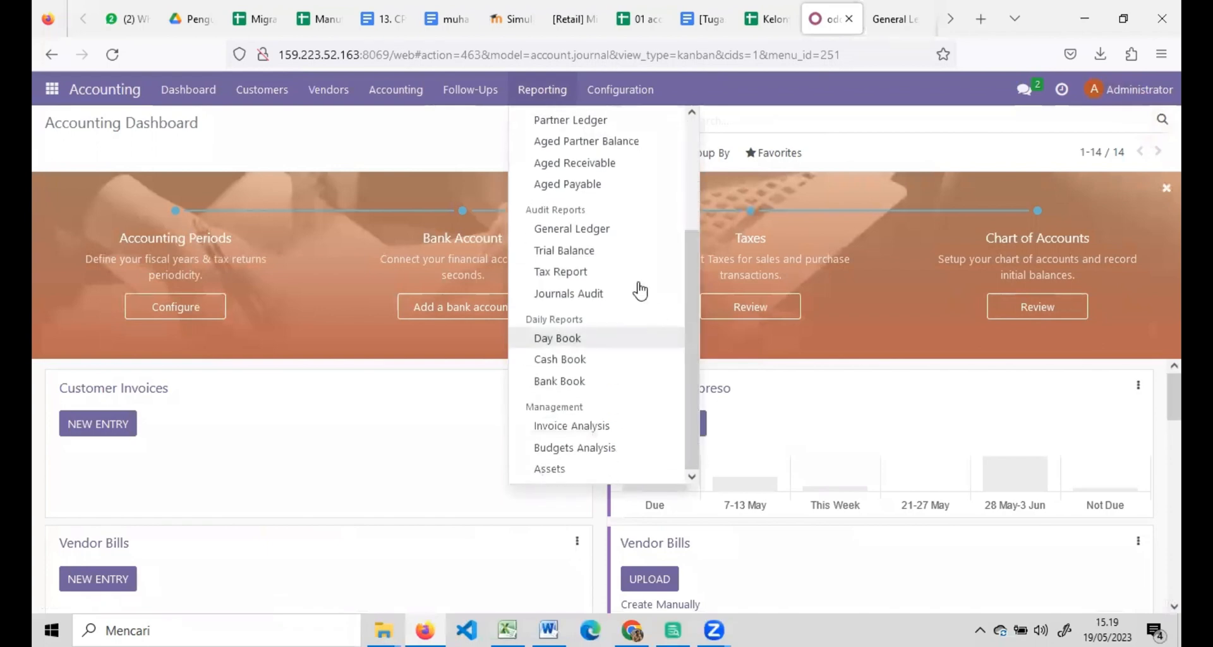
click(598, 229)
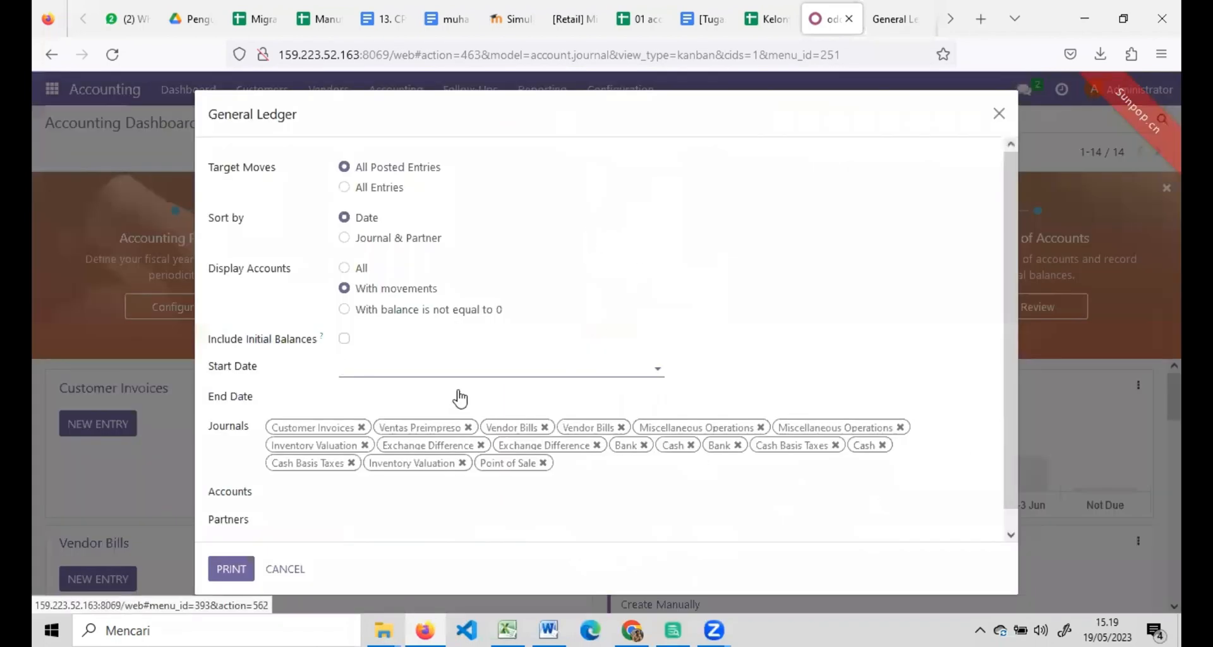
click(230, 569)
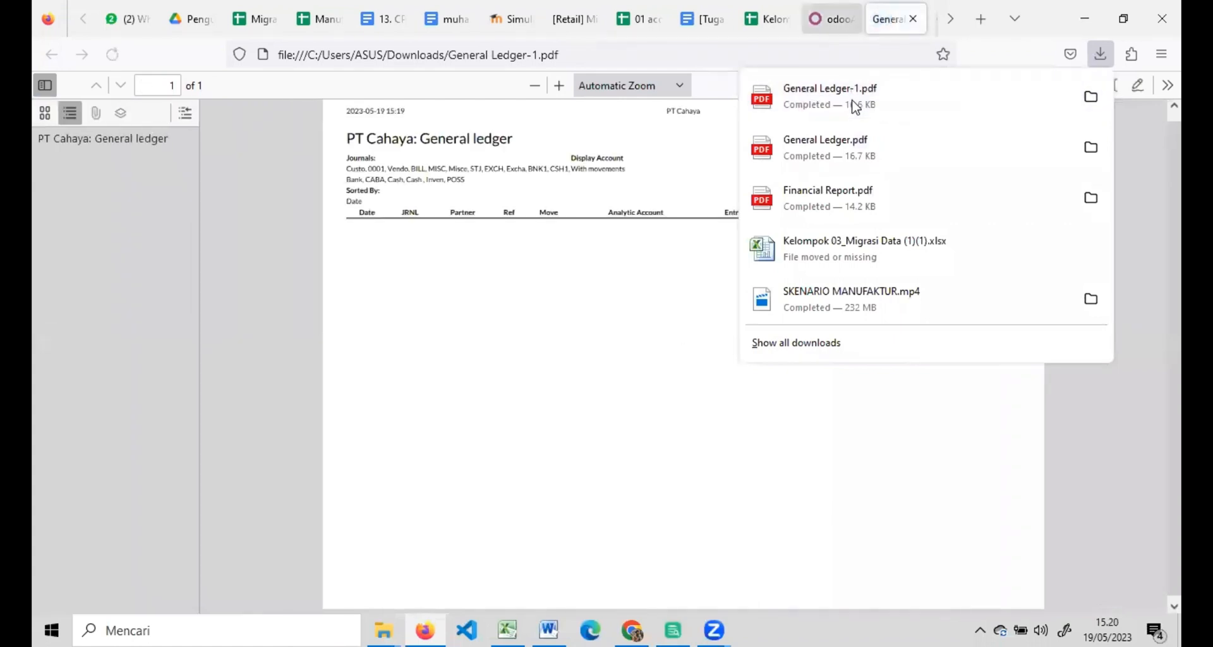
click(831, 20)
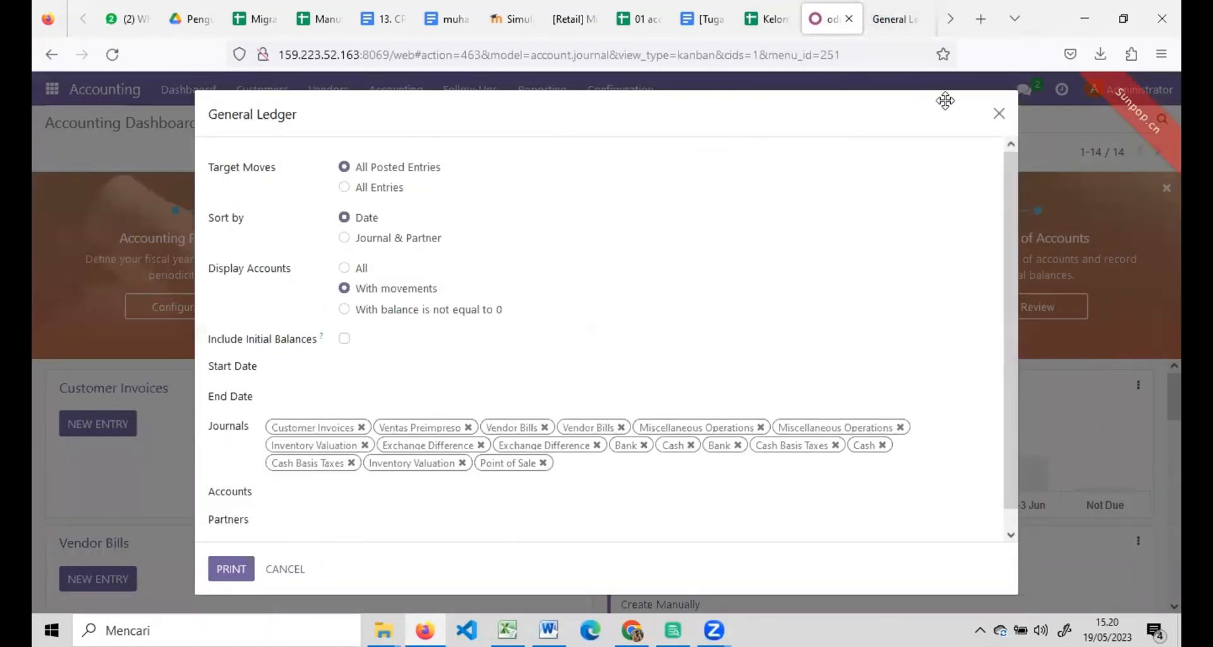
click(998, 116)
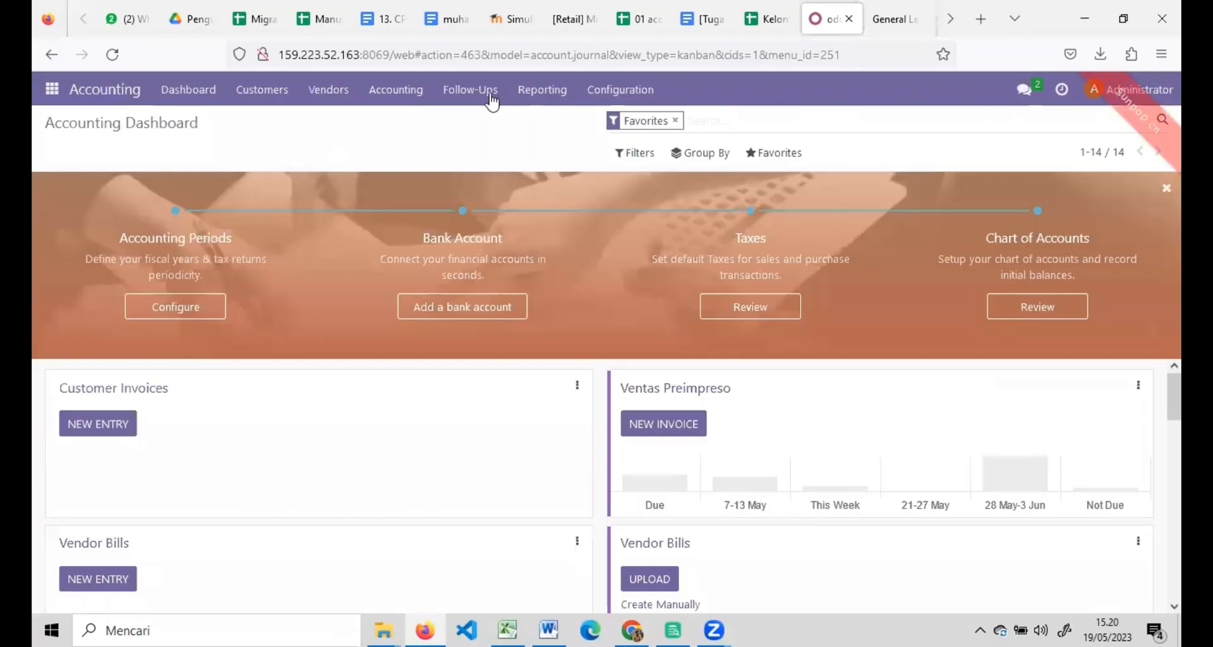
Print the Profit and Loss report as Financial Report-1.pdf and close its options.
click(545, 98)
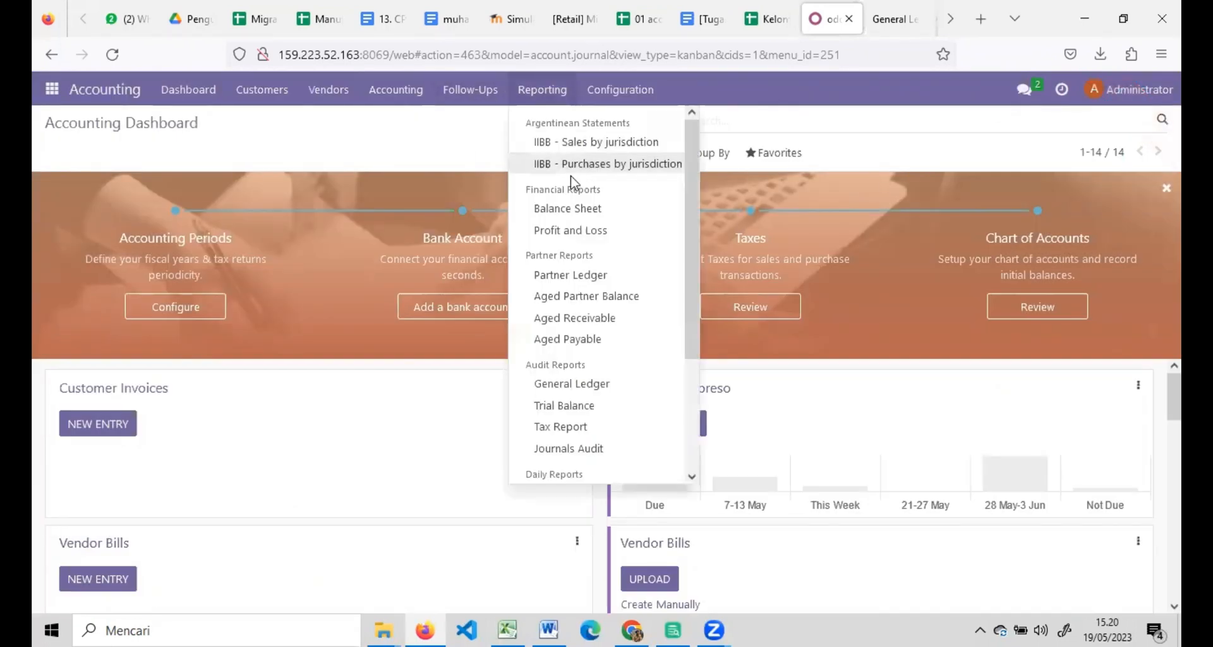
click(571, 231)
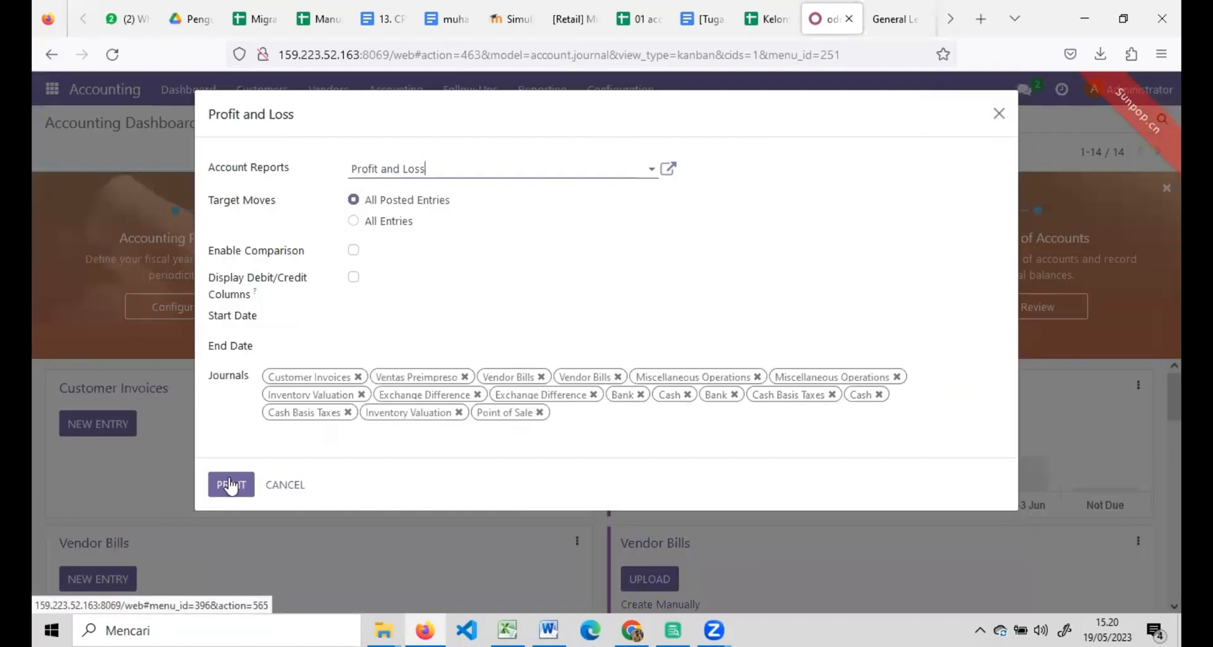
click(222, 479)
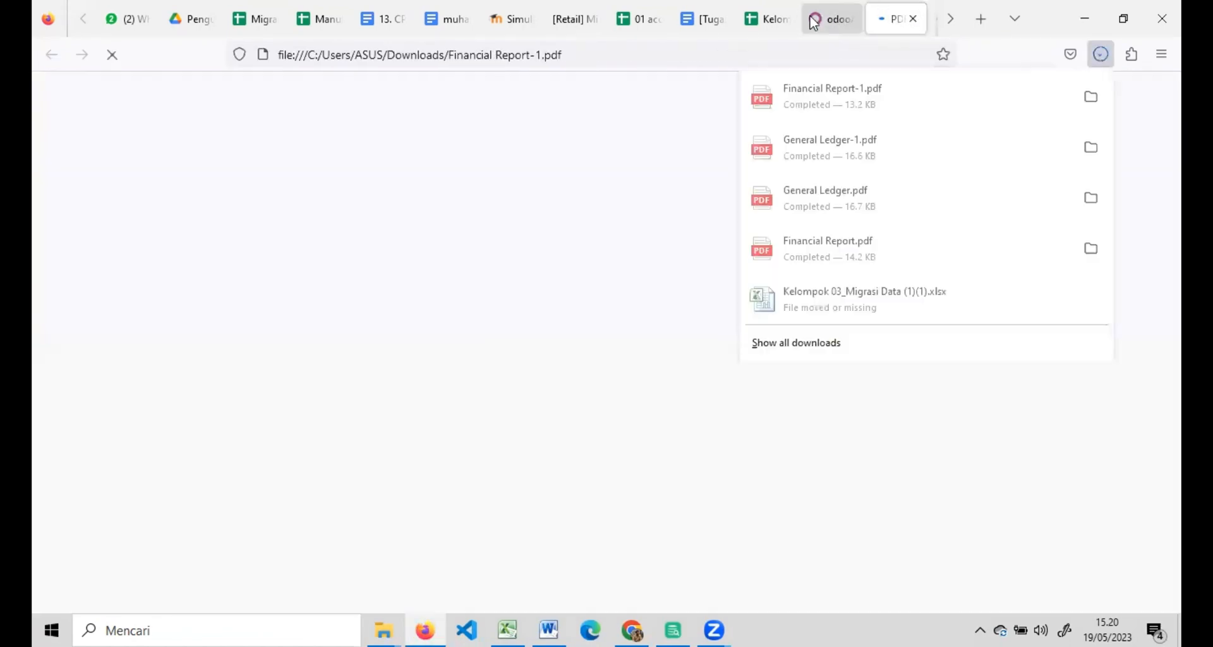
click(819, 21)
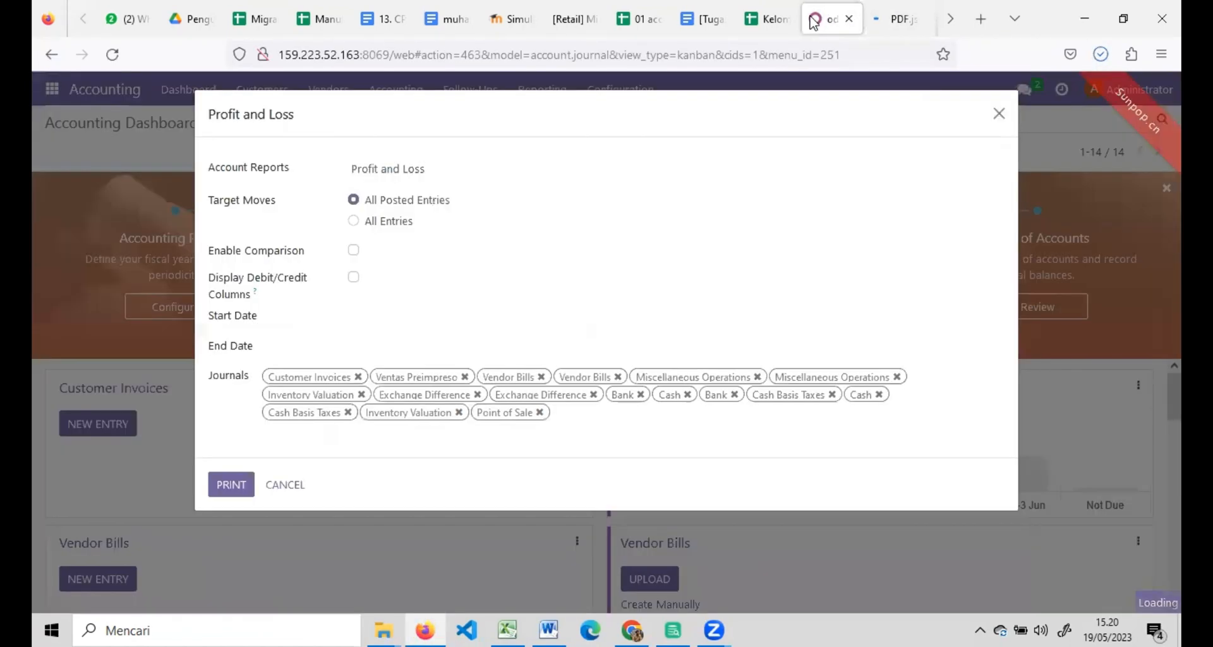
click(998, 114)
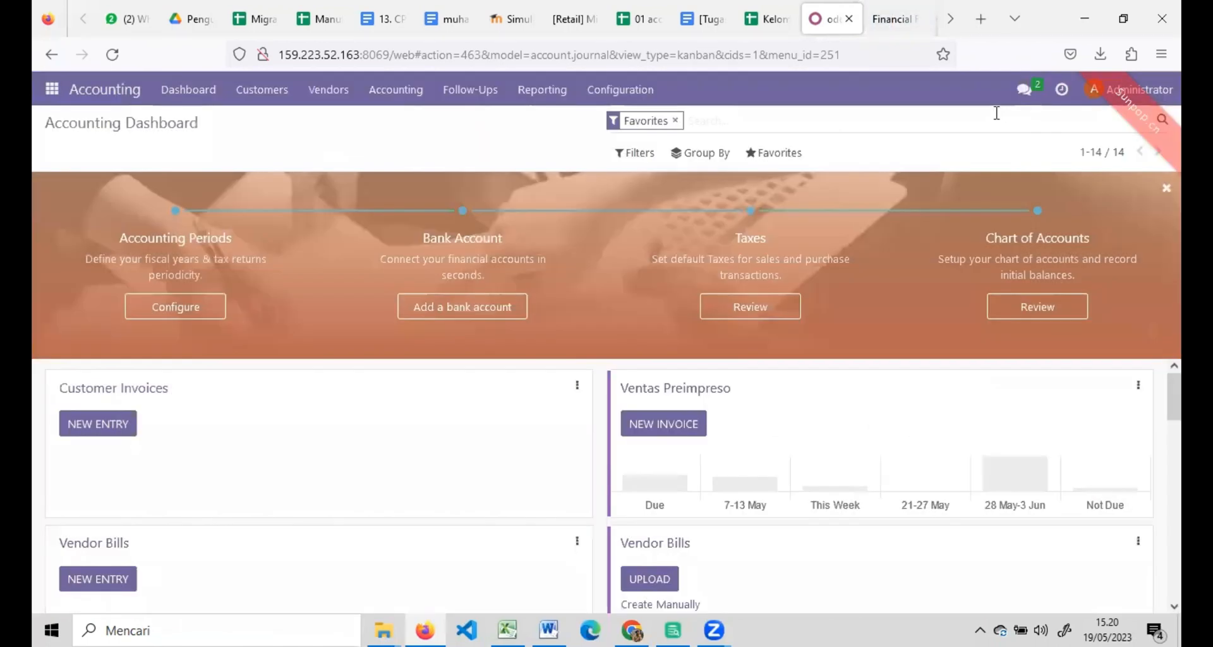
Print a Trial Balance starting 05/01/2023 and confirm Trial Balance.pdf was downloaded.
click(542, 91)
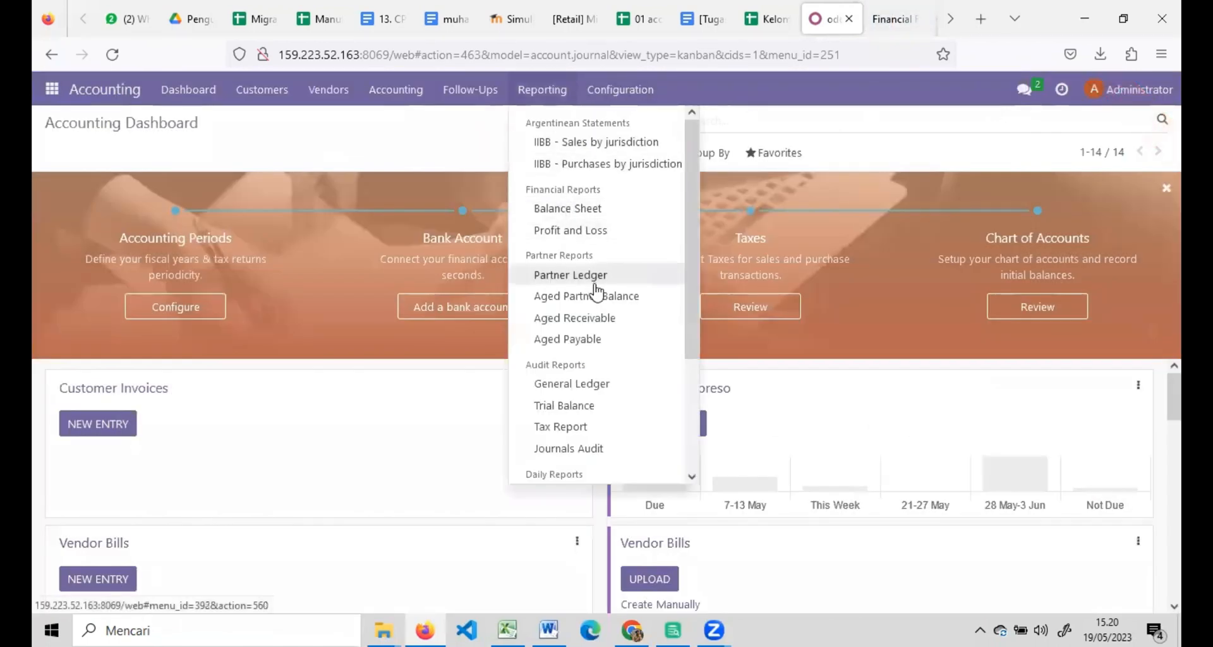
click(598, 406)
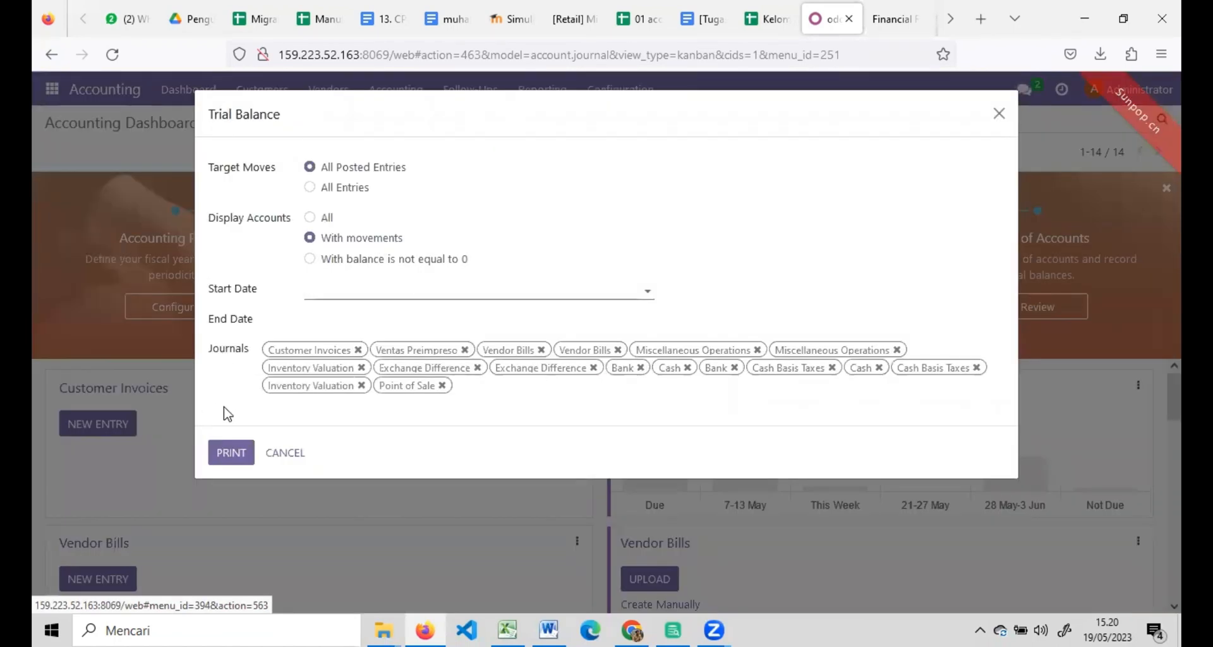
click(480, 303)
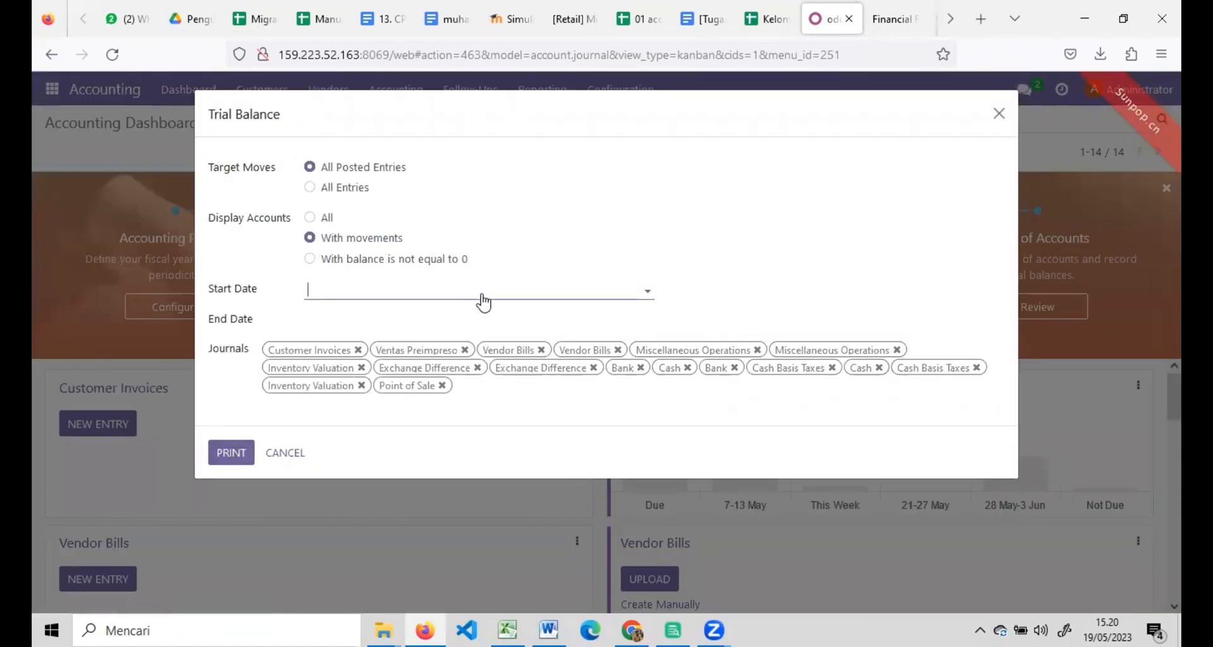
click(373, 393)
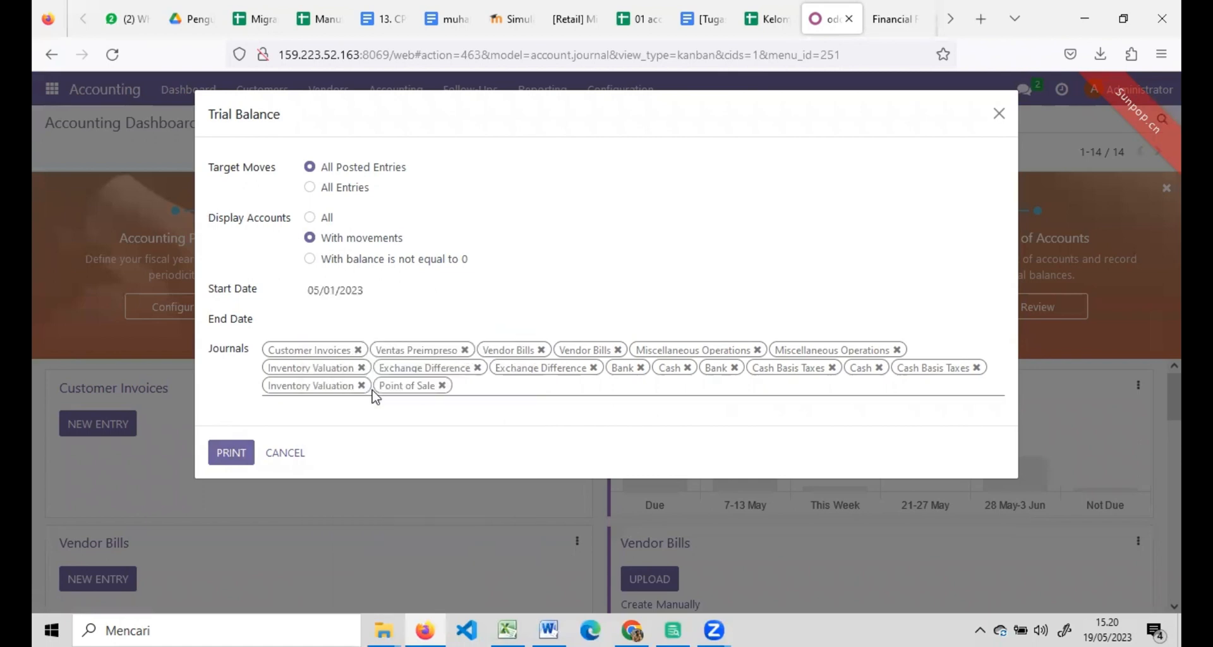
click(224, 450)
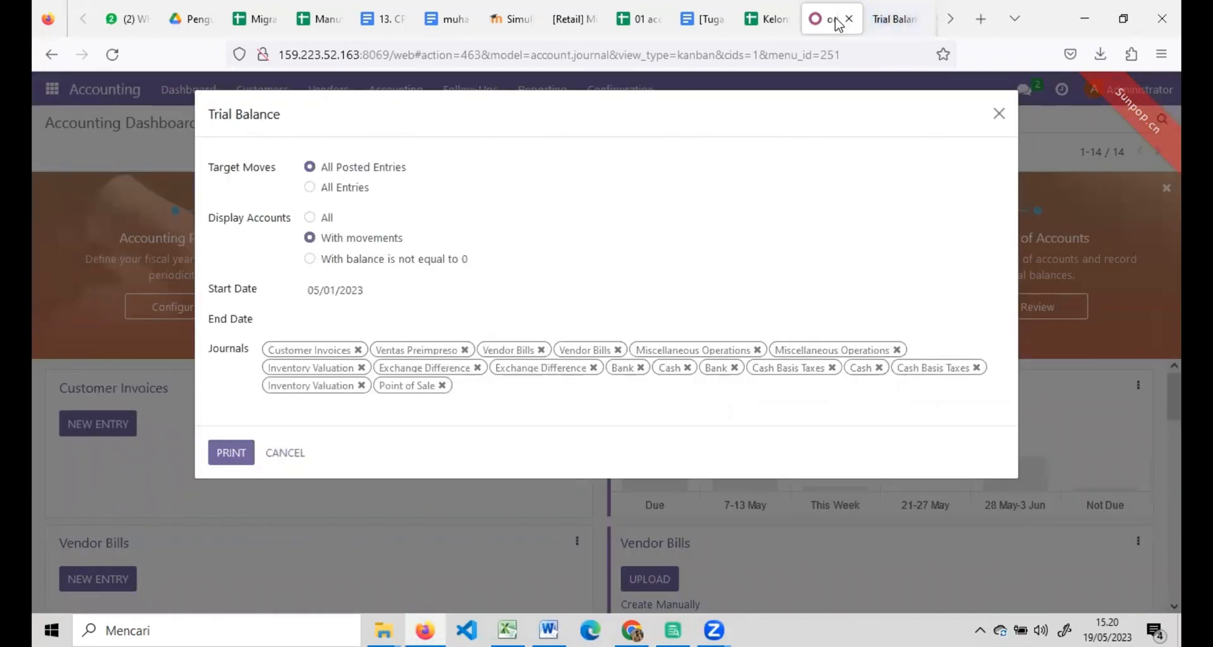
click(1102, 55)
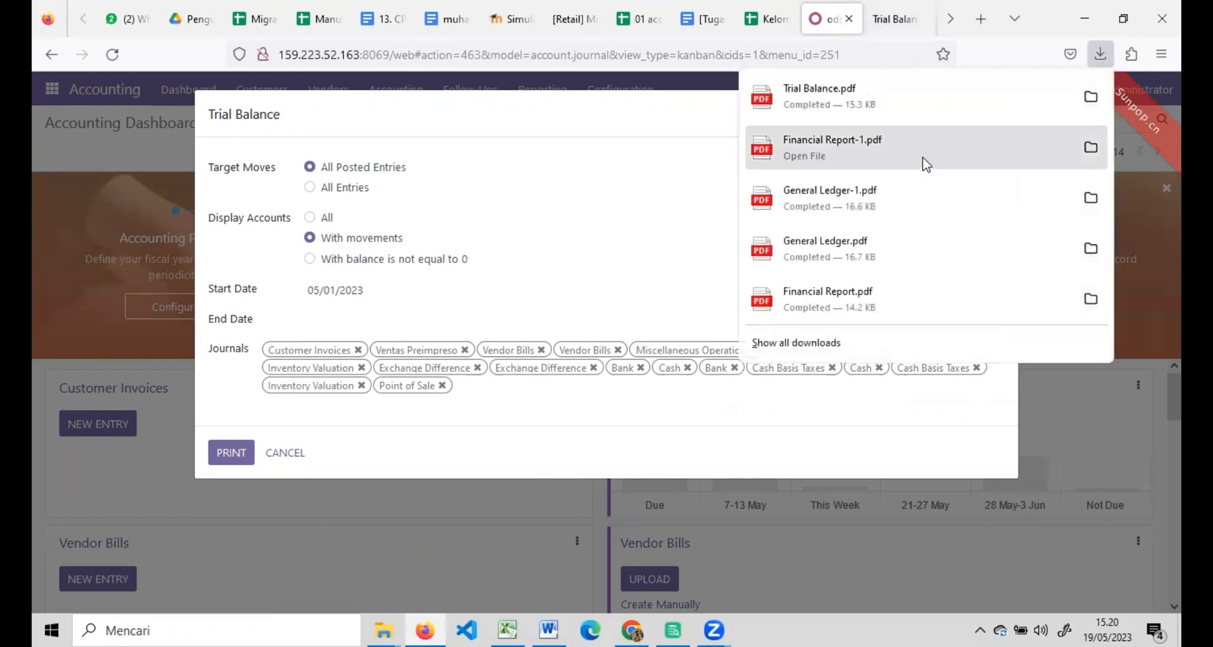
click(836, 579)
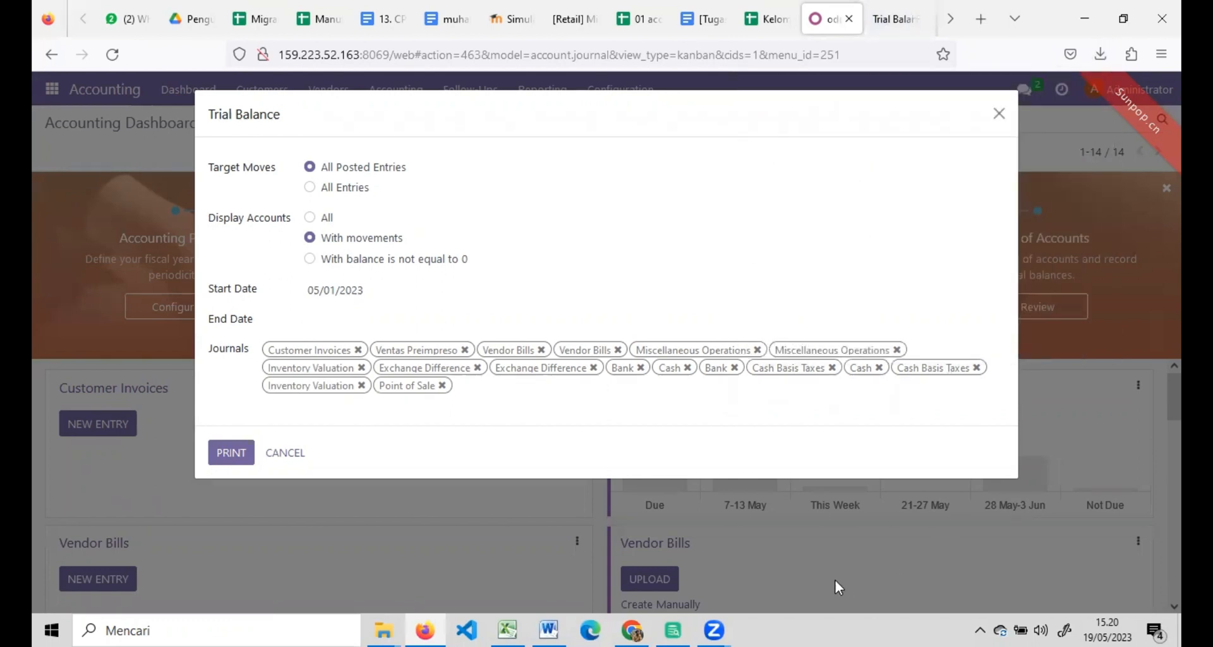
click(999, 113)
click(512, 100)
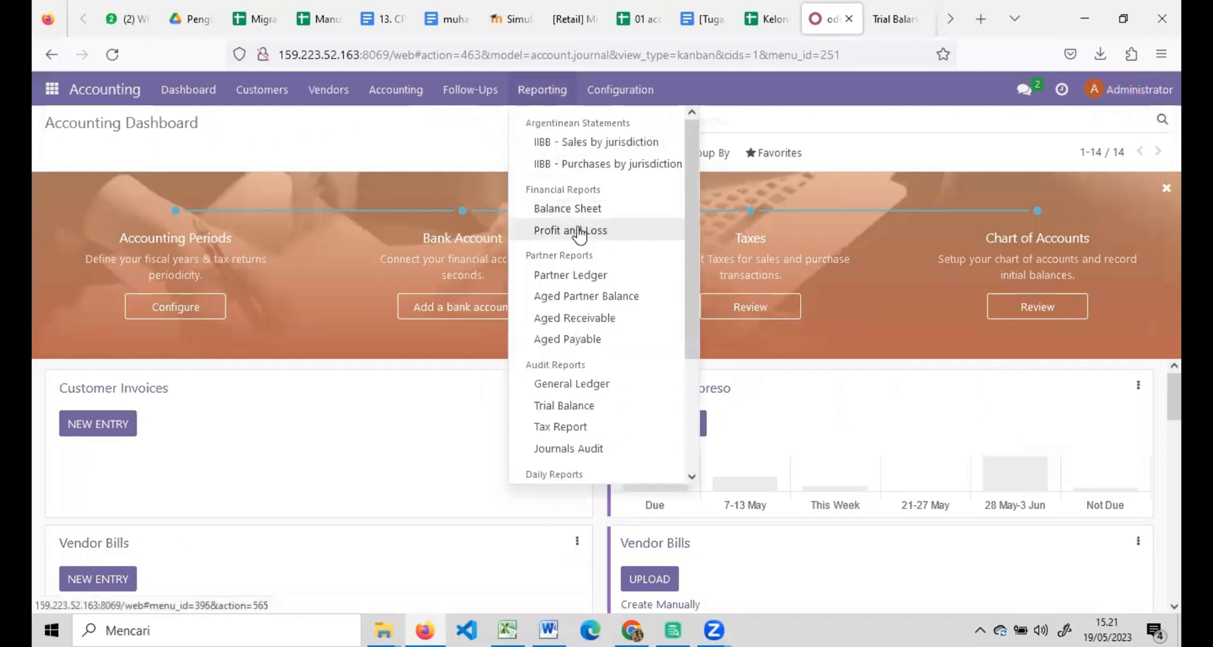
Print the Balance Sheet as Financial Report-2.pdf, close its options, and check the downloads.
click(576, 214)
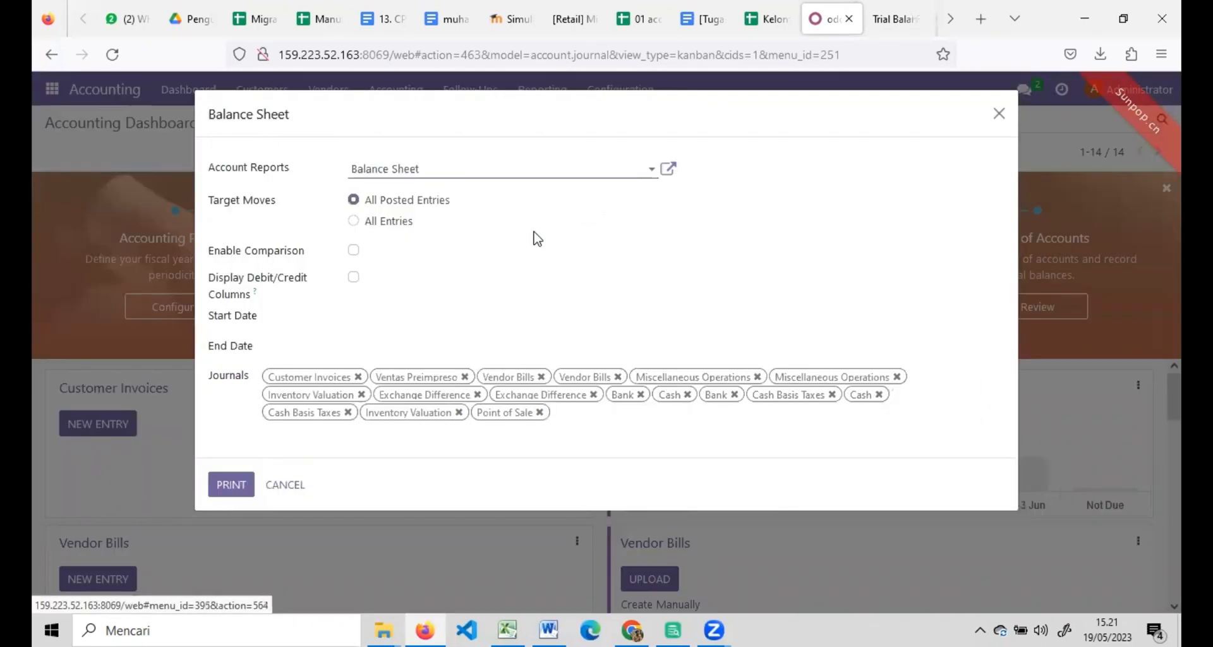
click(235, 487)
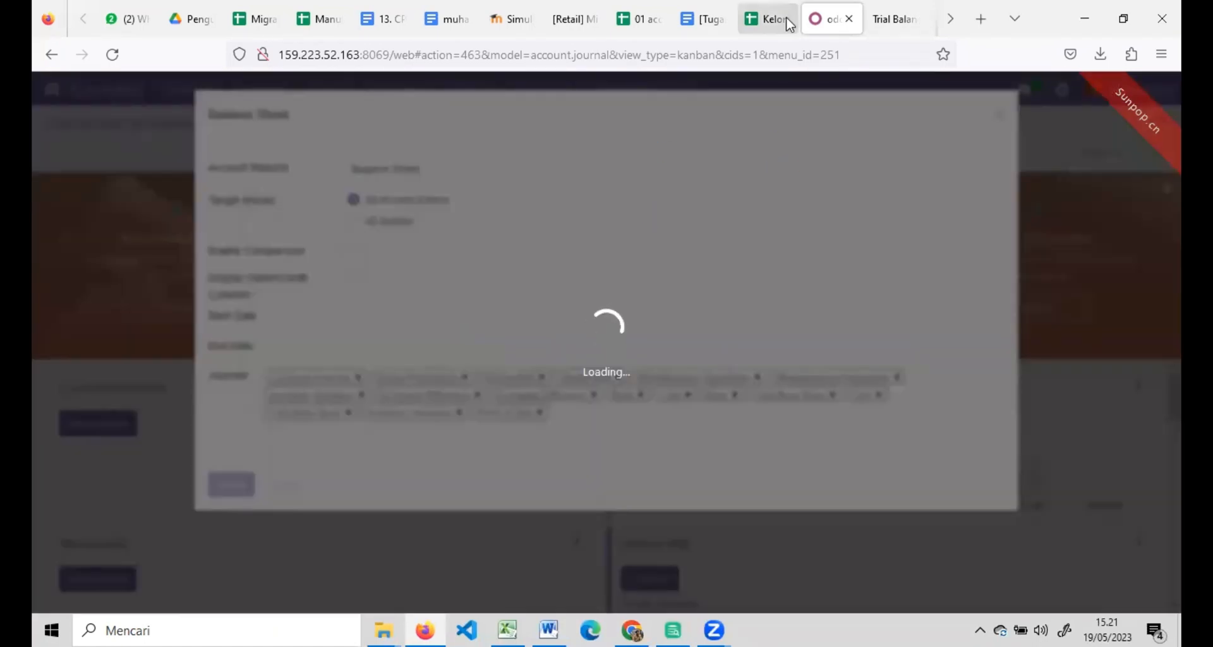
click(771, 19)
click(818, 19)
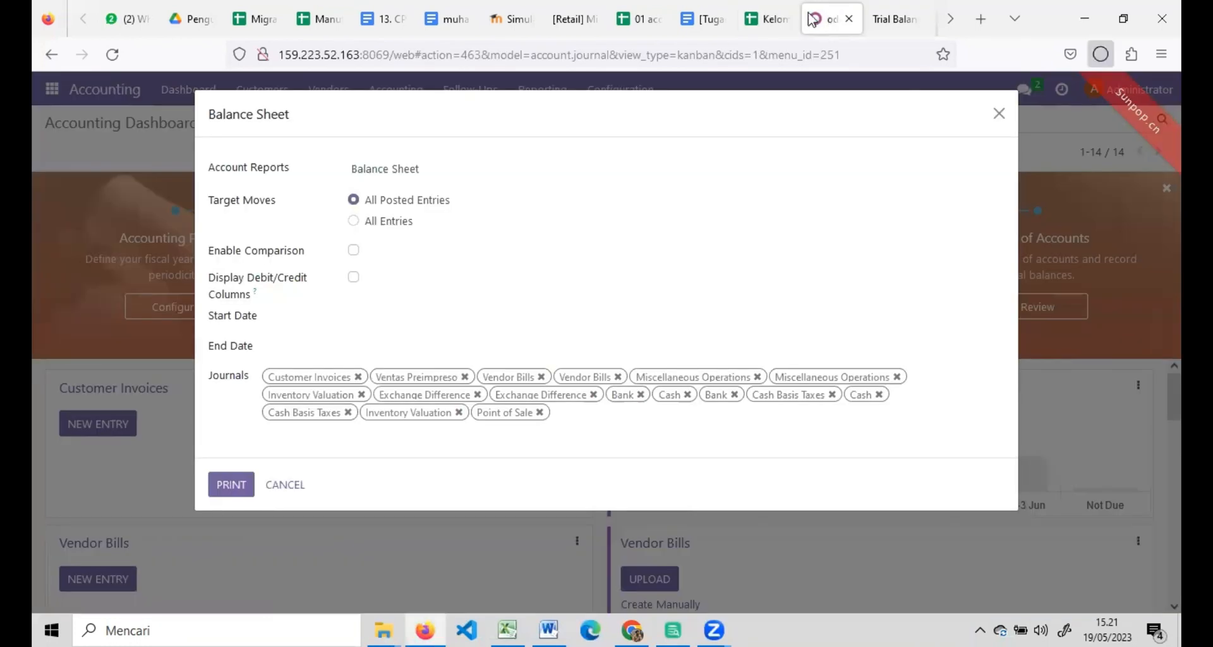
click(791, 16)
click(836, 16)
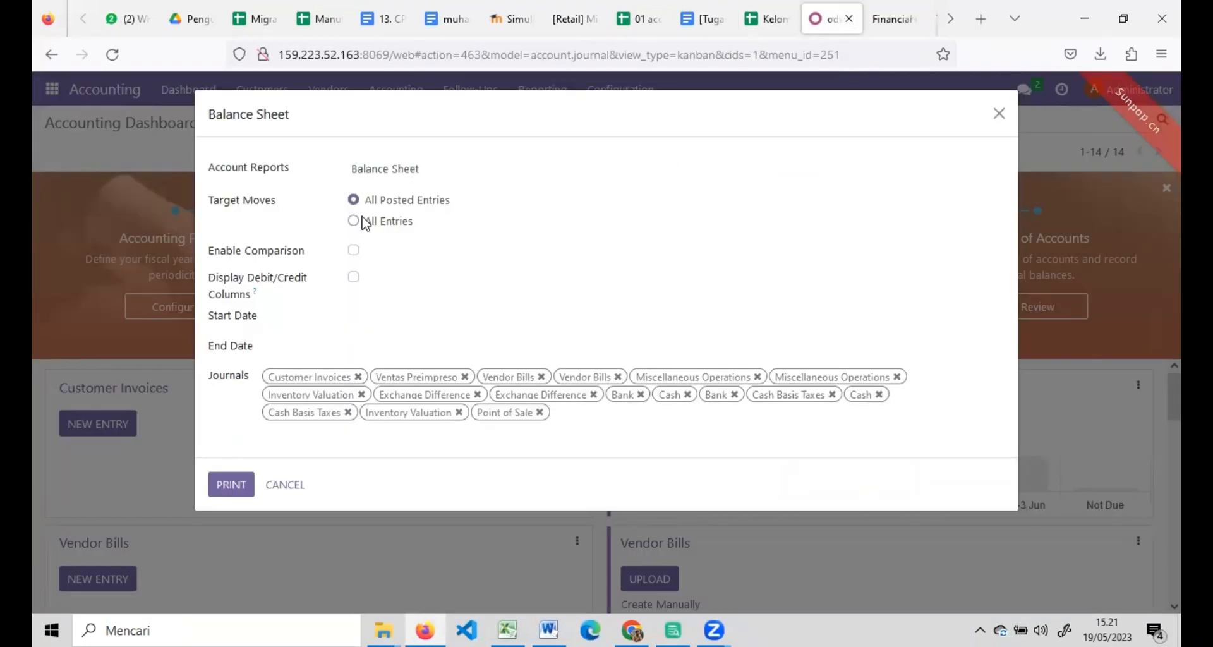
click(998, 115)
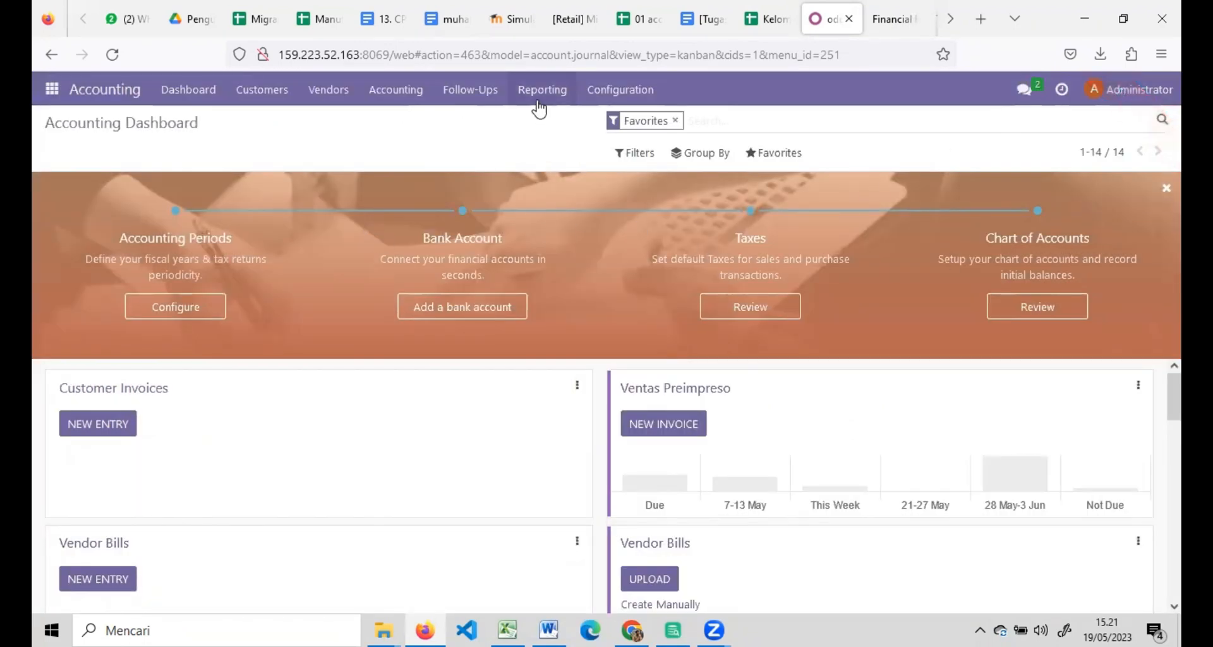
click(1105, 58)
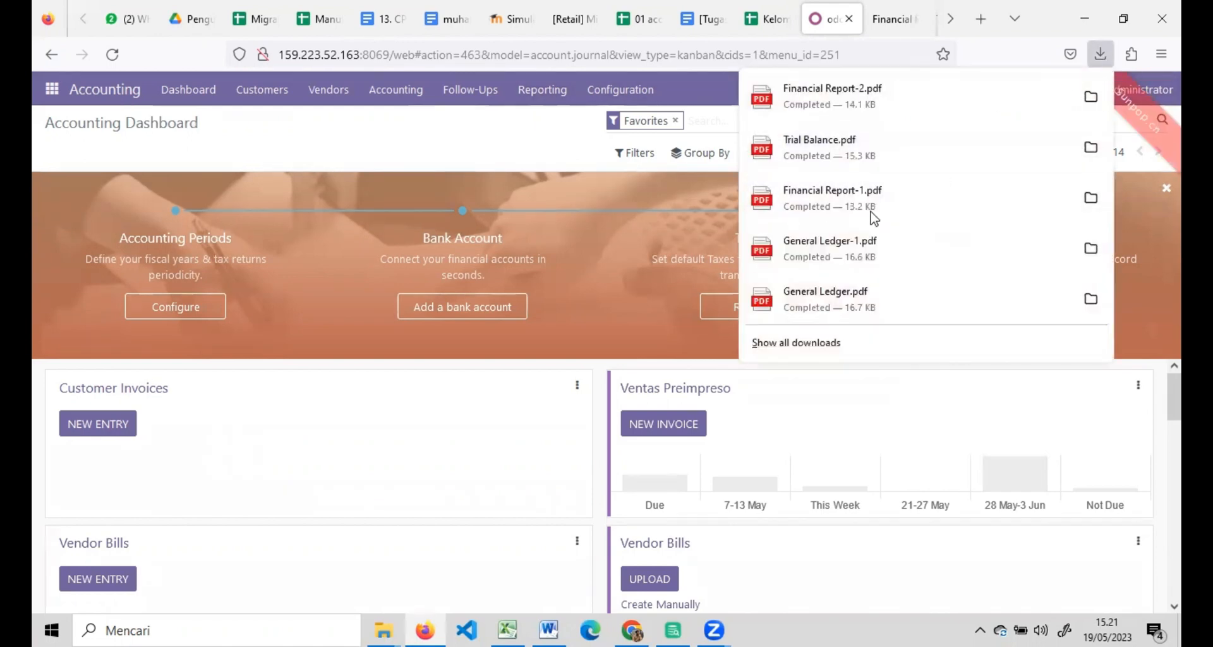
click(575, 101)
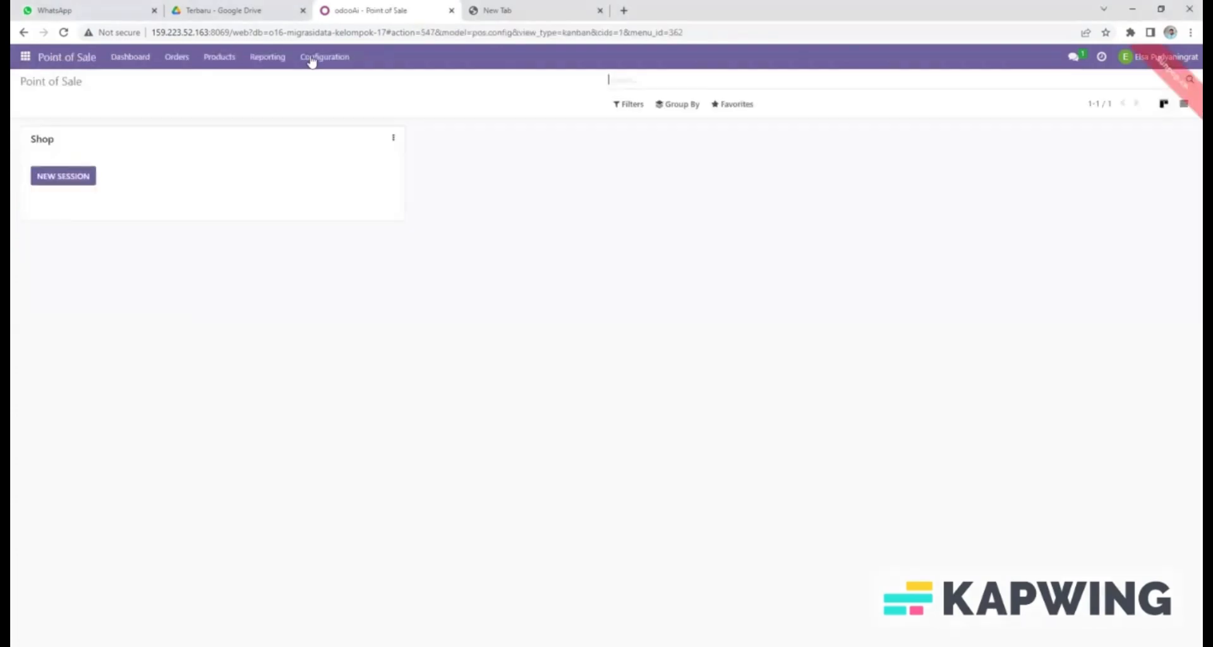
Go to the empty PoS Product Categories list and start a record import.
click(312, 58)
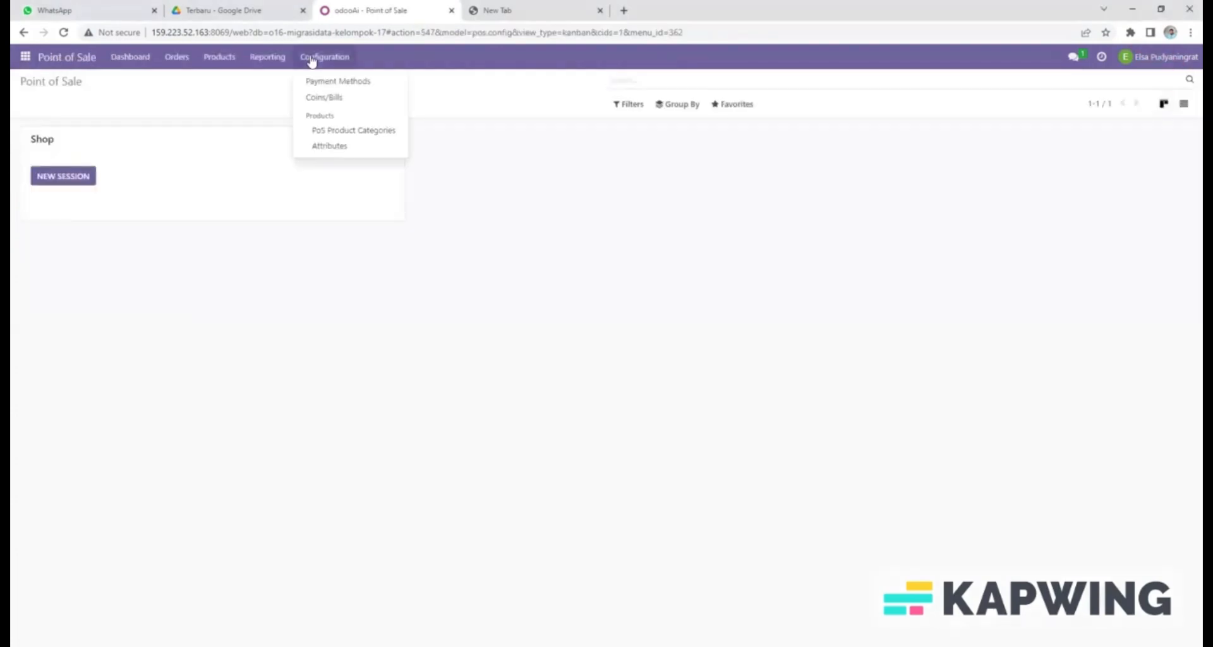
click(320, 131)
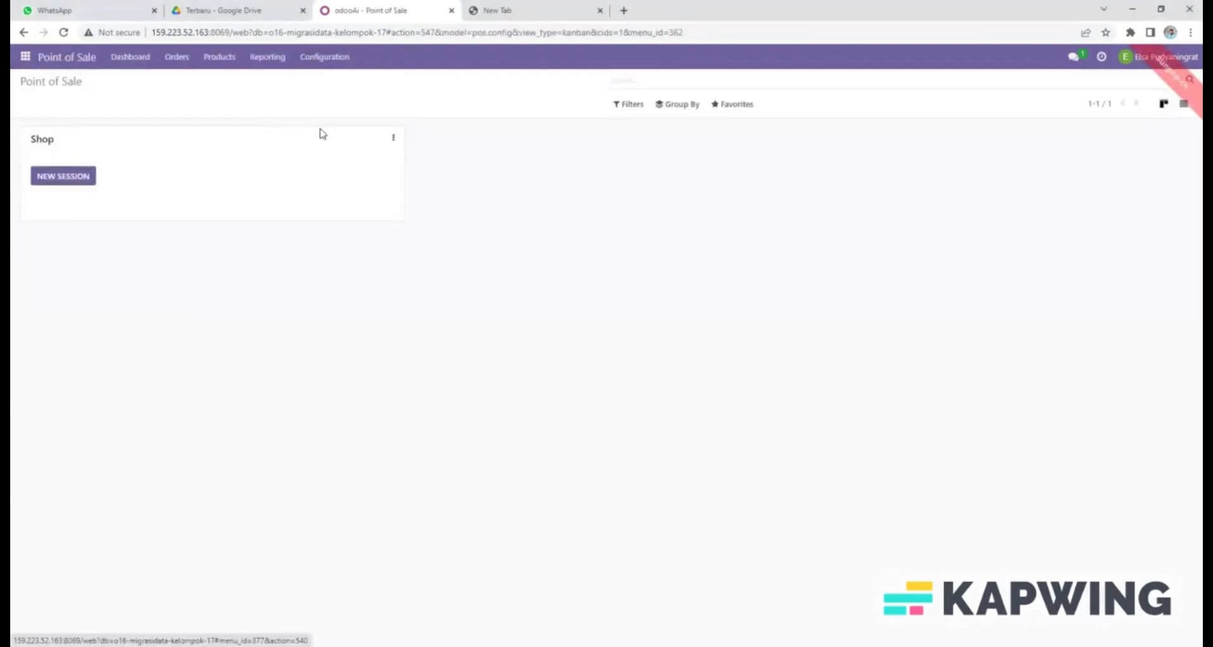
click(733, 104)
click(730, 150)
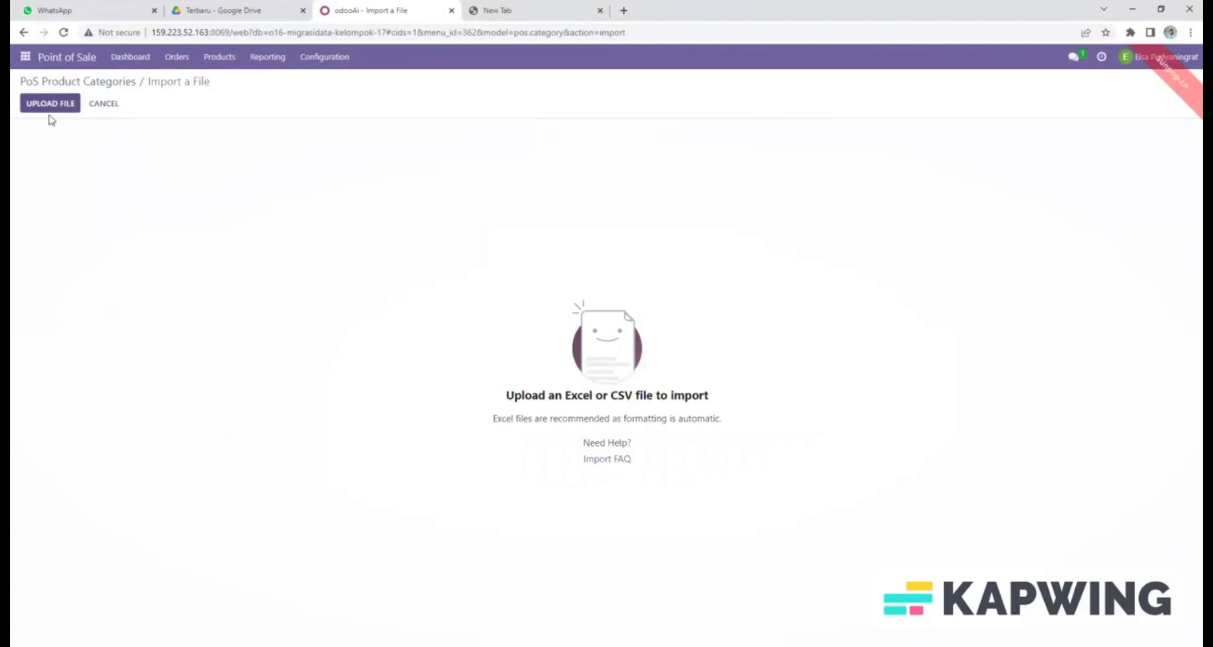
Upload the pos.config (1) spreadsheet to the PoS Product Categories import.
click(51, 104)
click(47, 107)
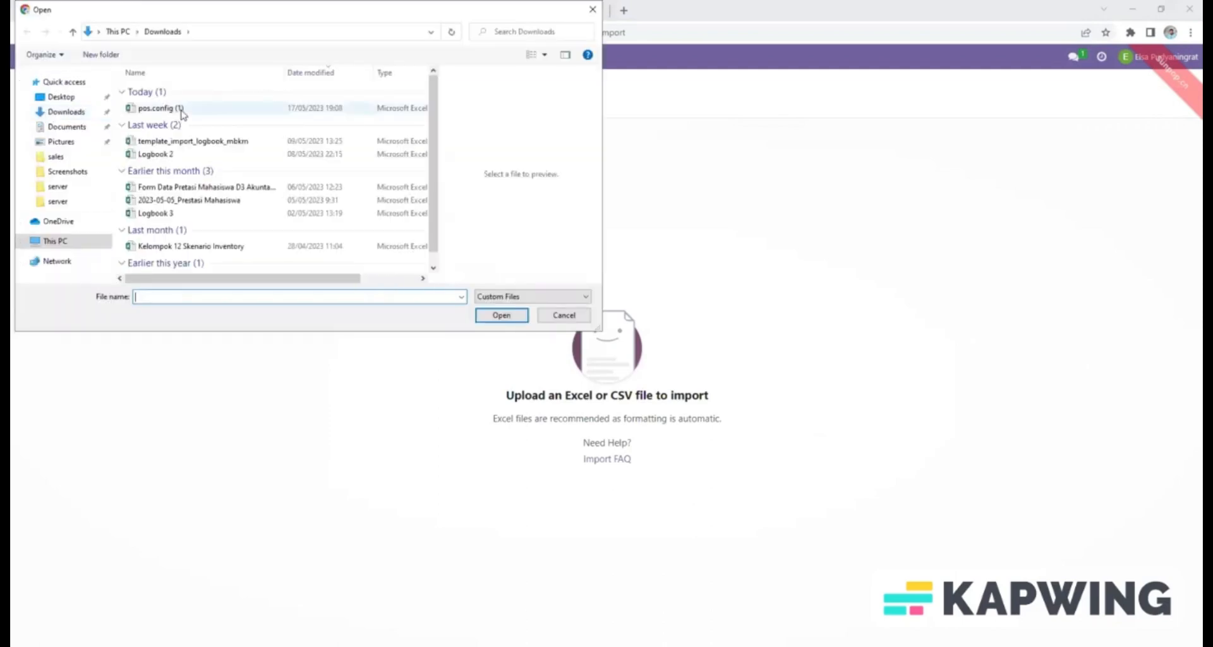
click(181, 111)
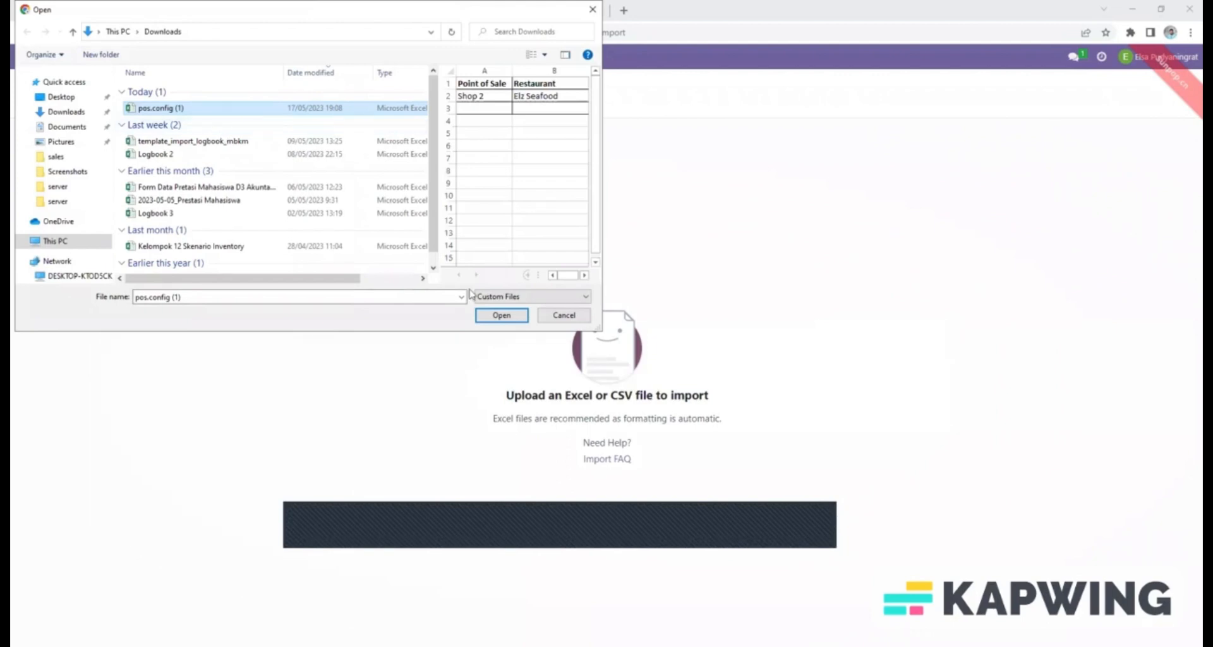
click(502, 316)
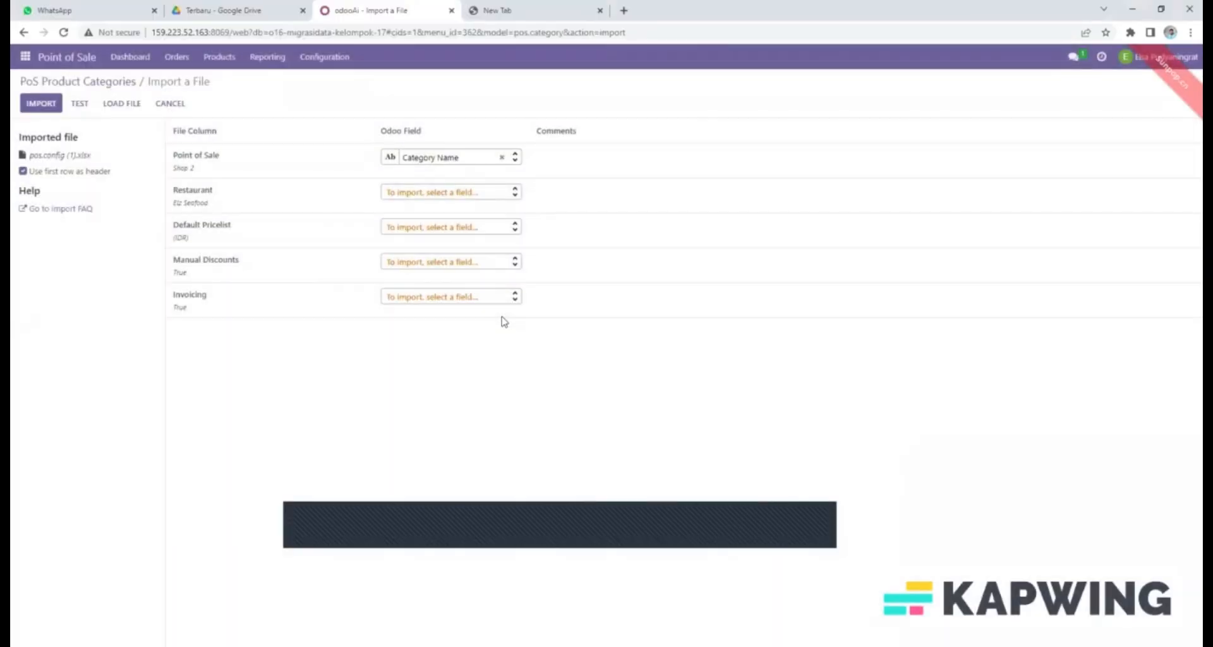
Test the pos.config mapping, with Point of Sale as Category Name, and import it.
click(503, 321)
mouse_move(180, 185)
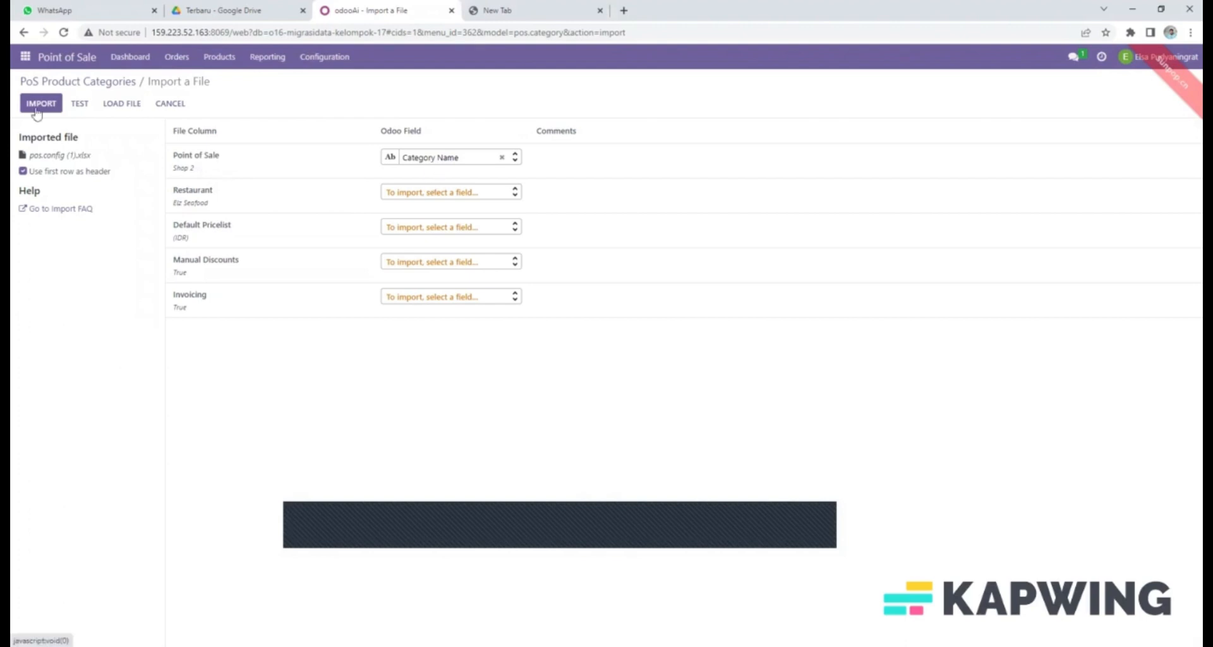
click(78, 104)
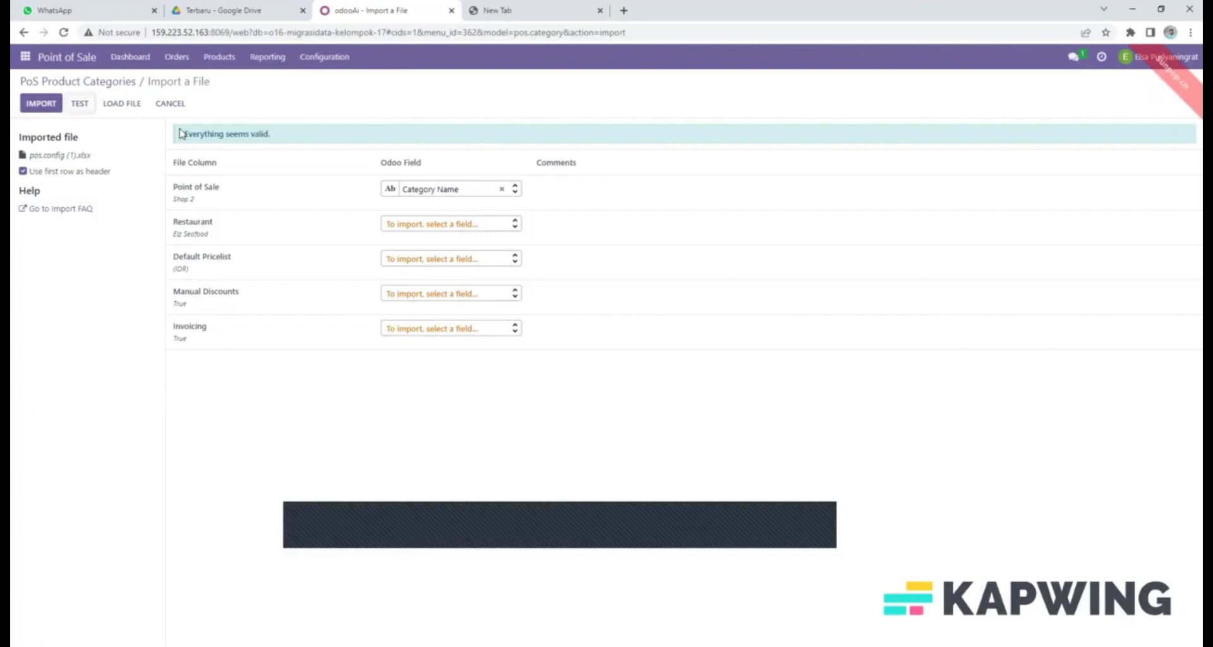
click(41, 105)
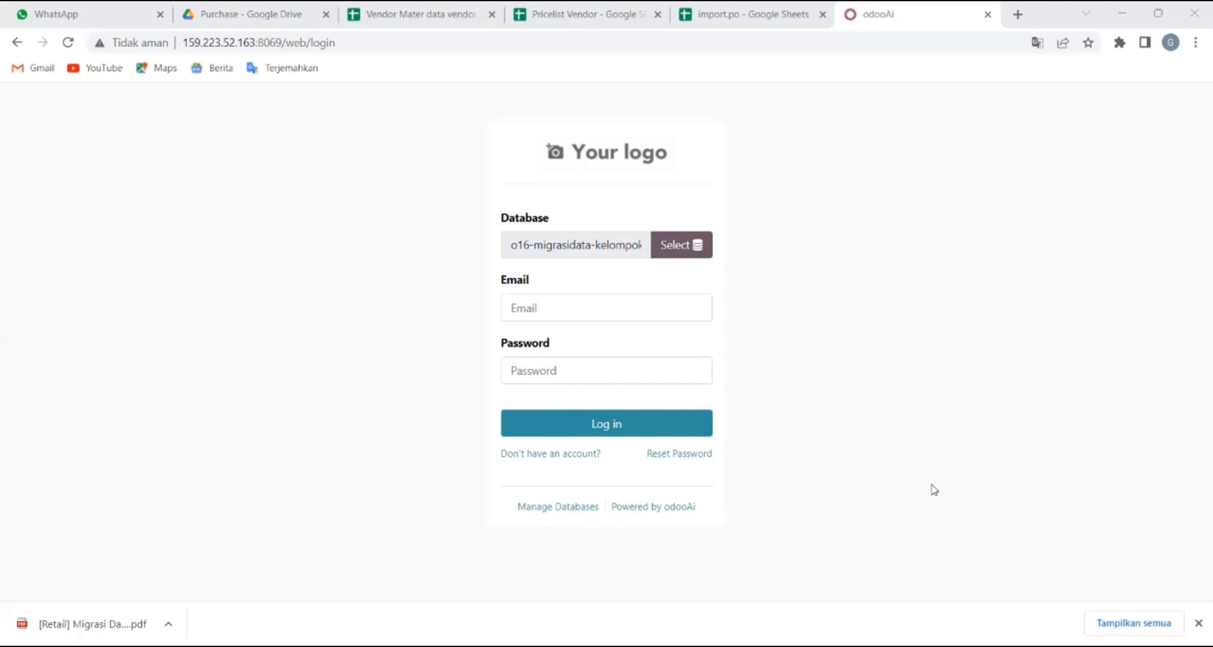
Log in as administrator with the account login and password, dismissing Chrome's password warning.
click(563, 303)
text(admin)
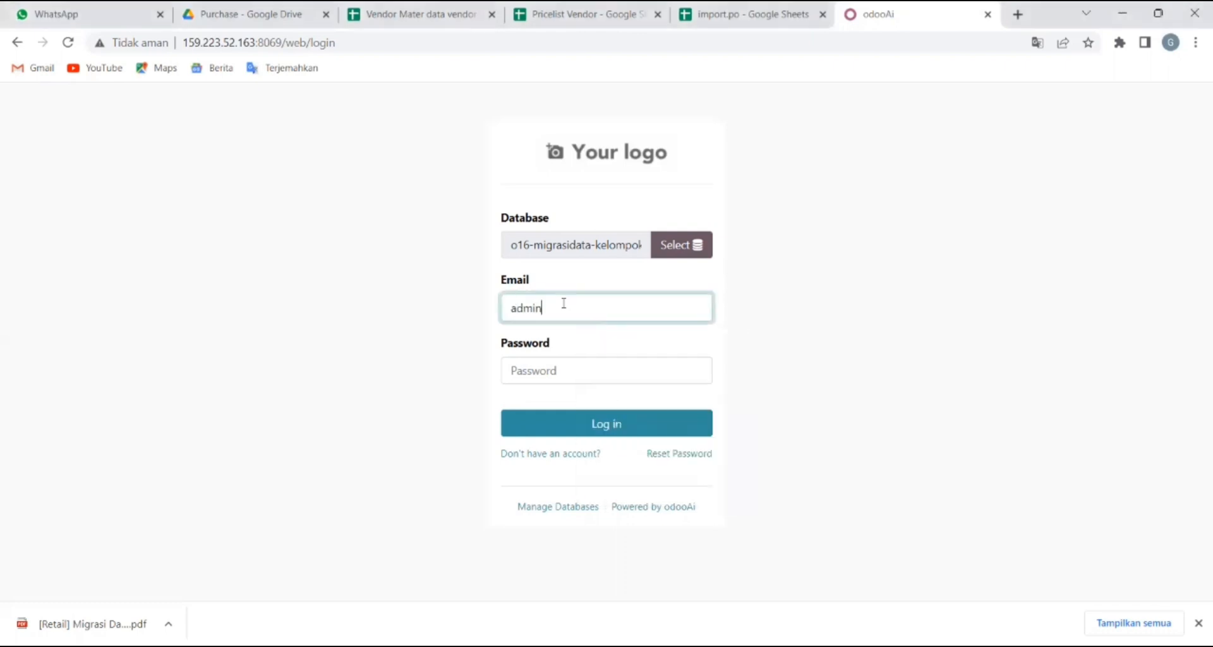
click(542, 373)
text(admin)
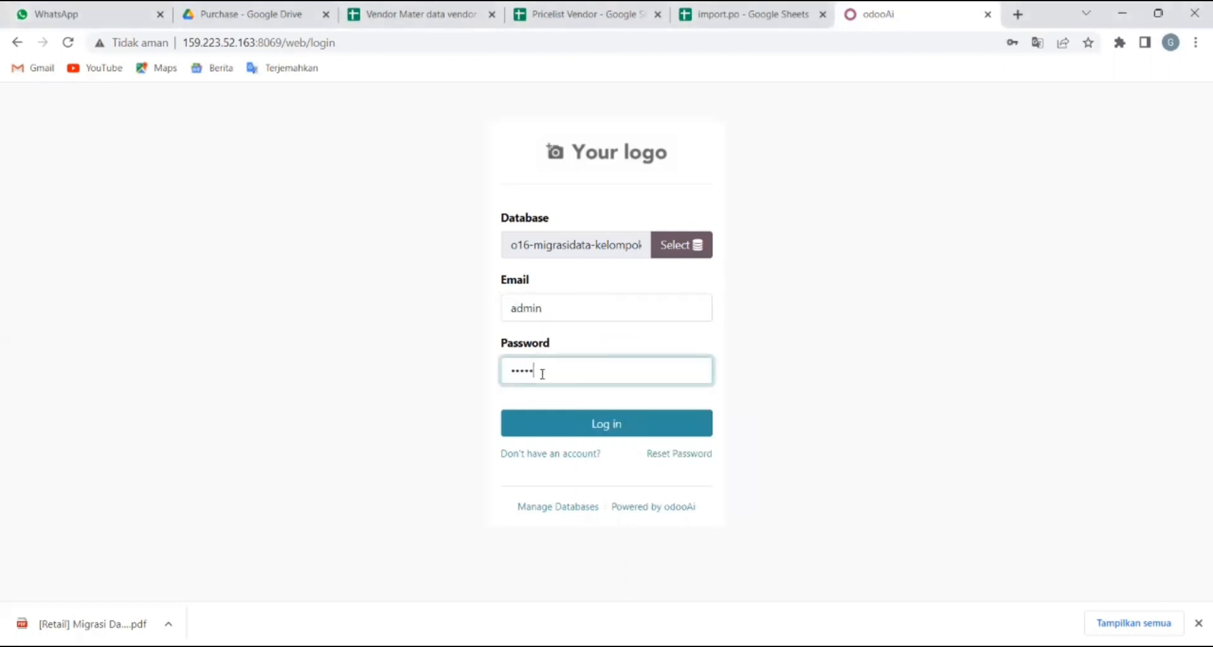
click(615, 428)
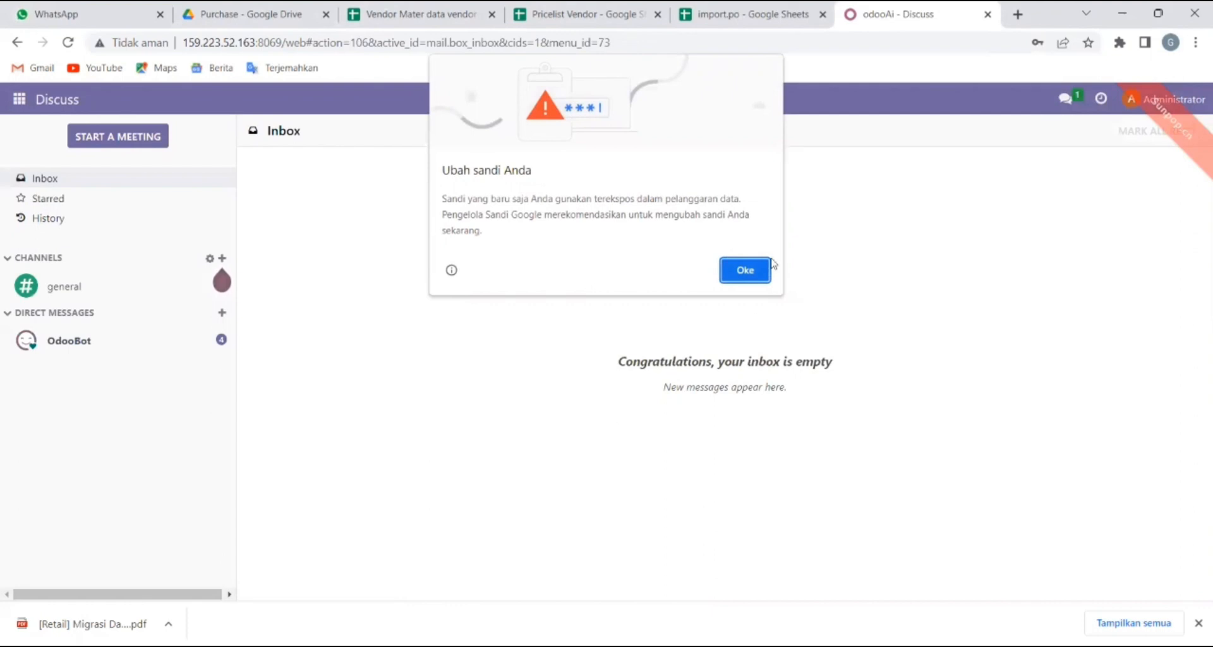
click(753, 271)
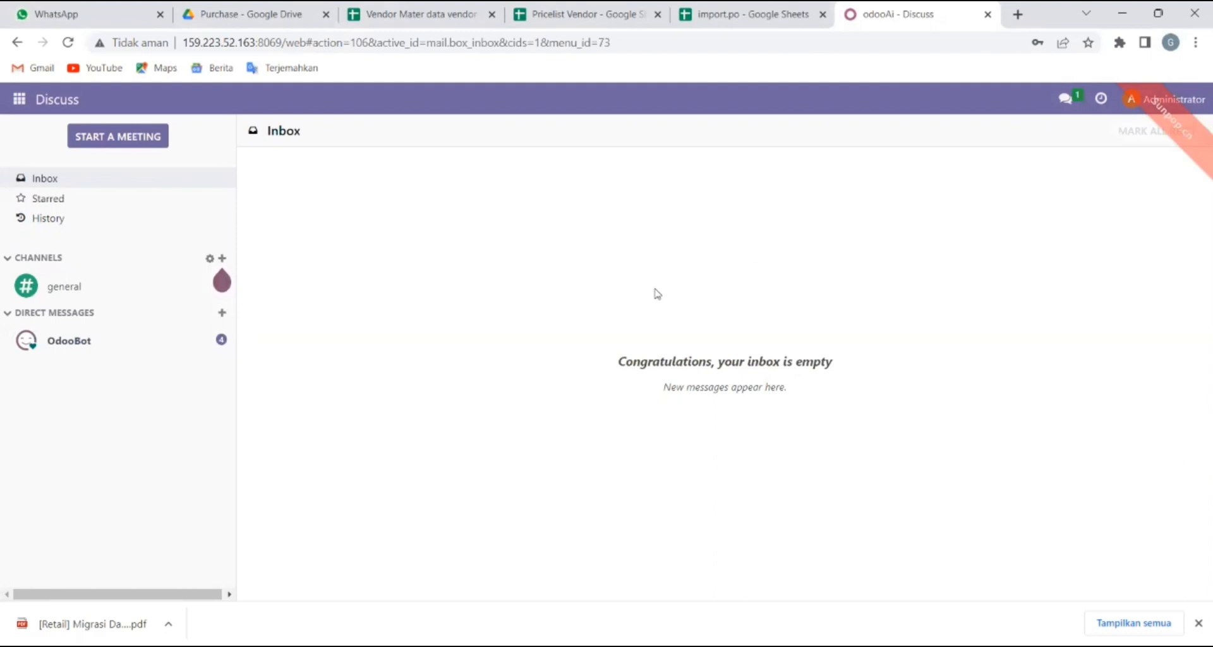
Switch to the Purchase app's Requests for Quotation list showing RFQs P00011–P00015.
click(19, 103)
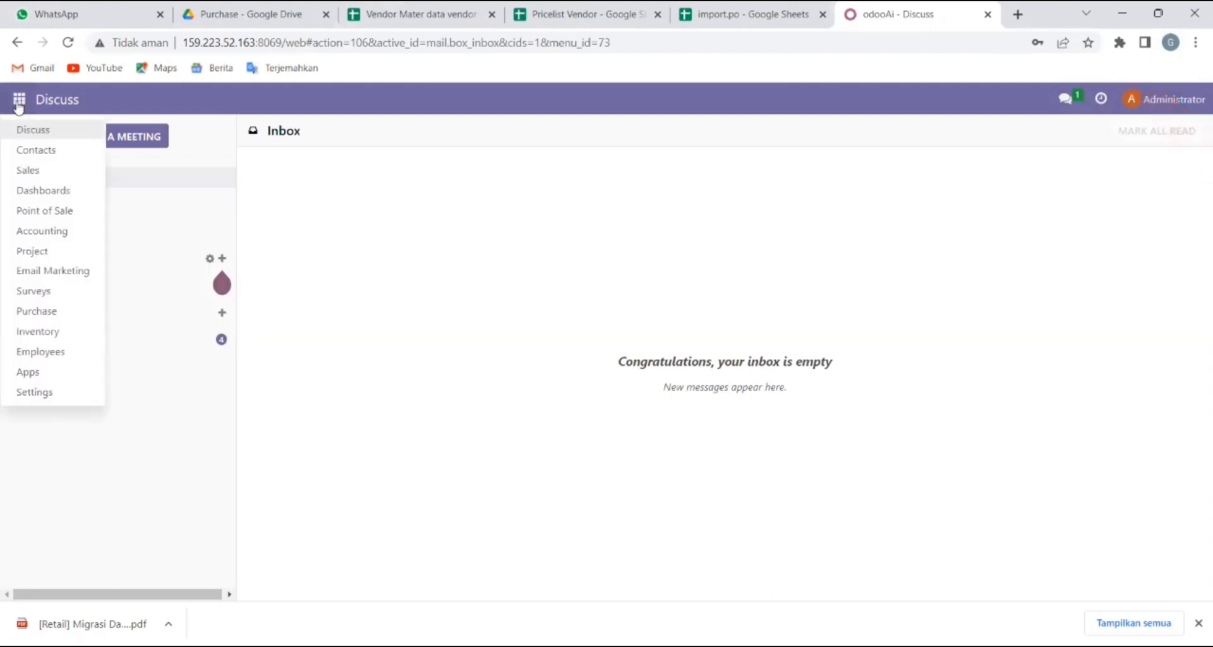
click(35, 313)
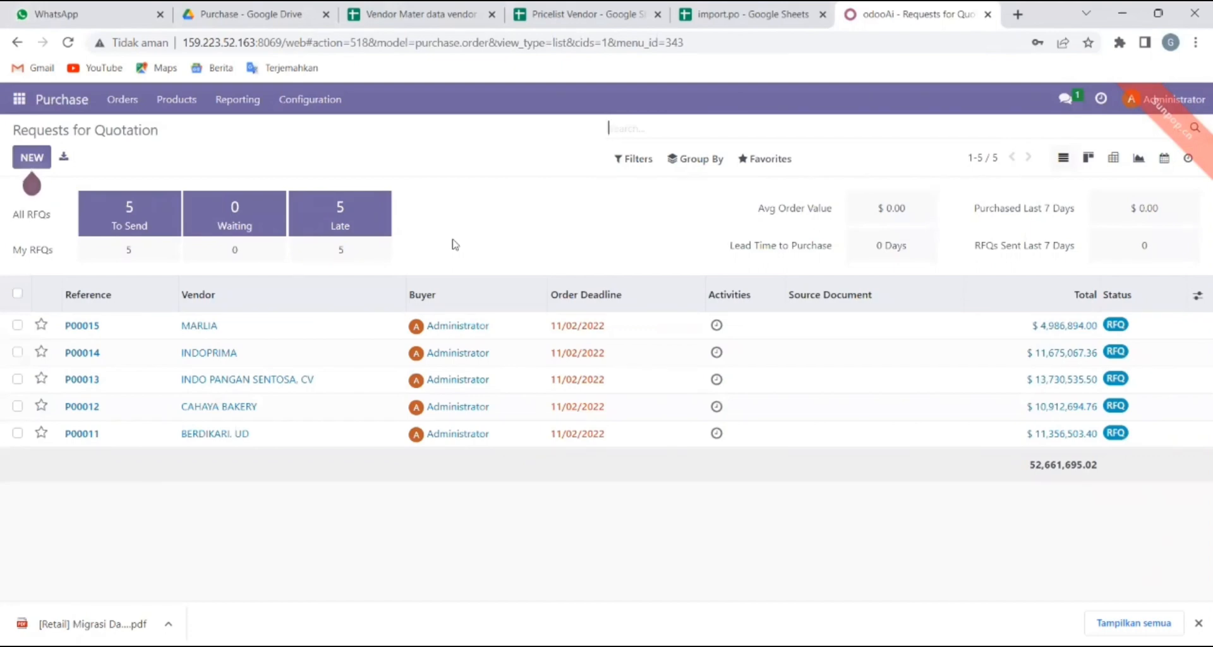
click(309, 99)
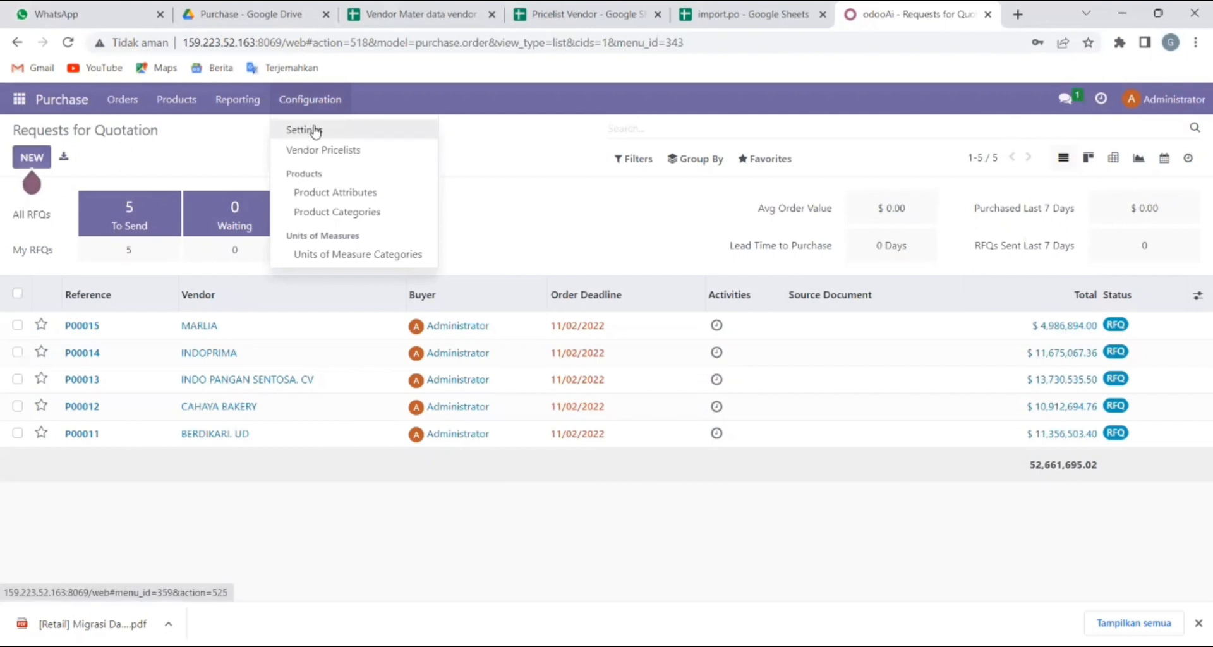
Enable Purchase Order Approval with a 2,000,000 minimum amount and save the settings.
click(314, 130)
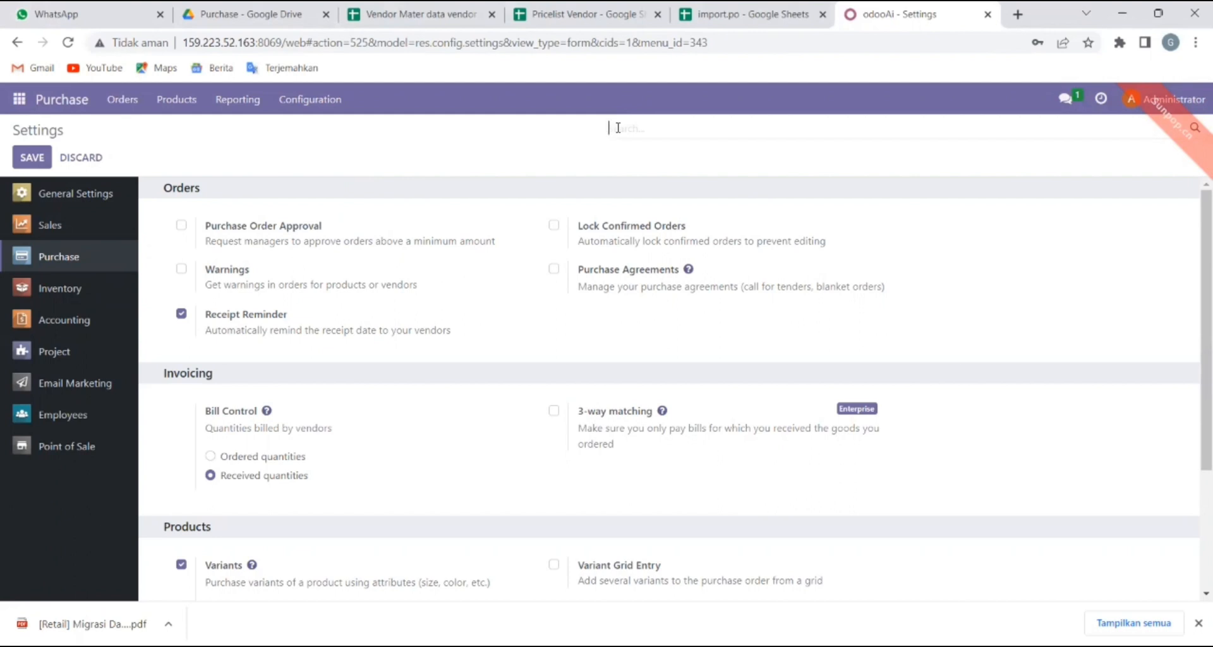
text(Purchase)
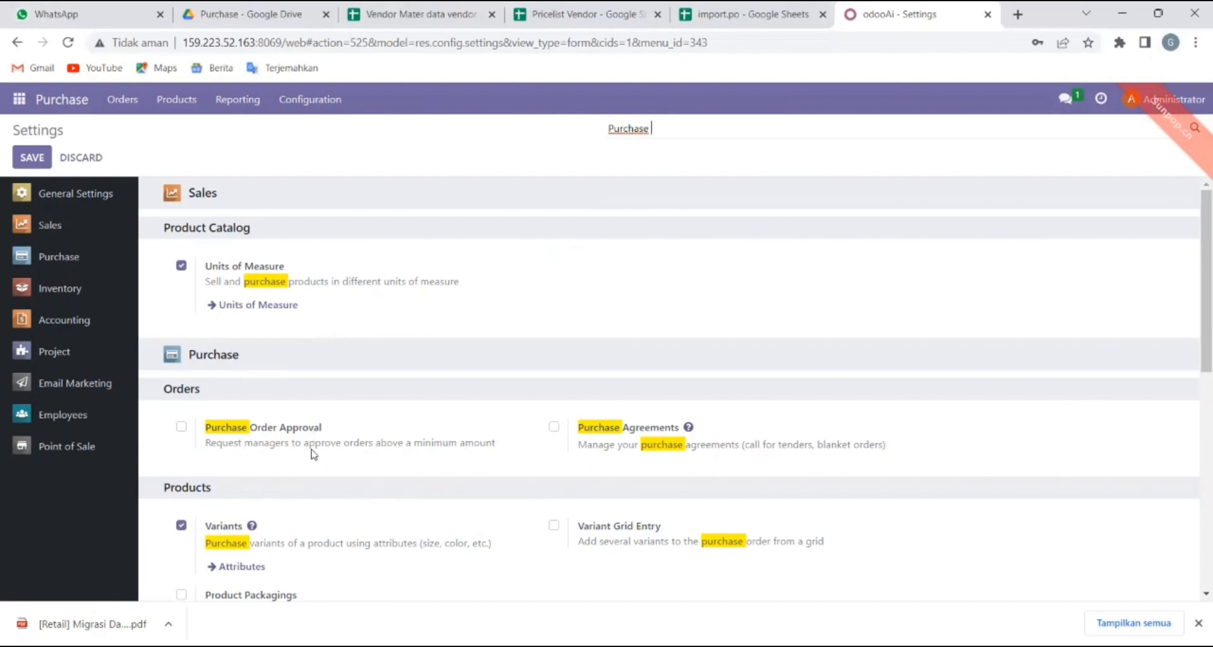
click(181, 428)
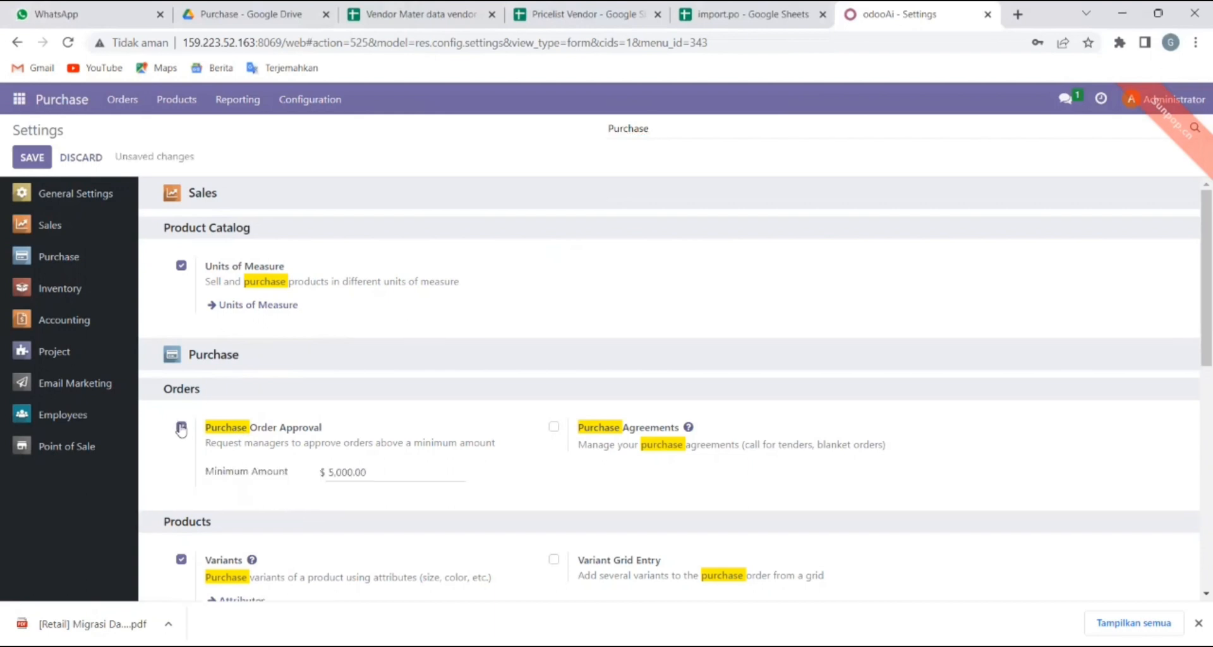
click(377, 471)
key(BackSpace)
key(BackSpace)
key(BackSpace)
key(BackSpace)
key(BackSpace)
key(BackSpace)
key(BackSpace)
text(2,000,000)
key(Tab)
click(36, 162)
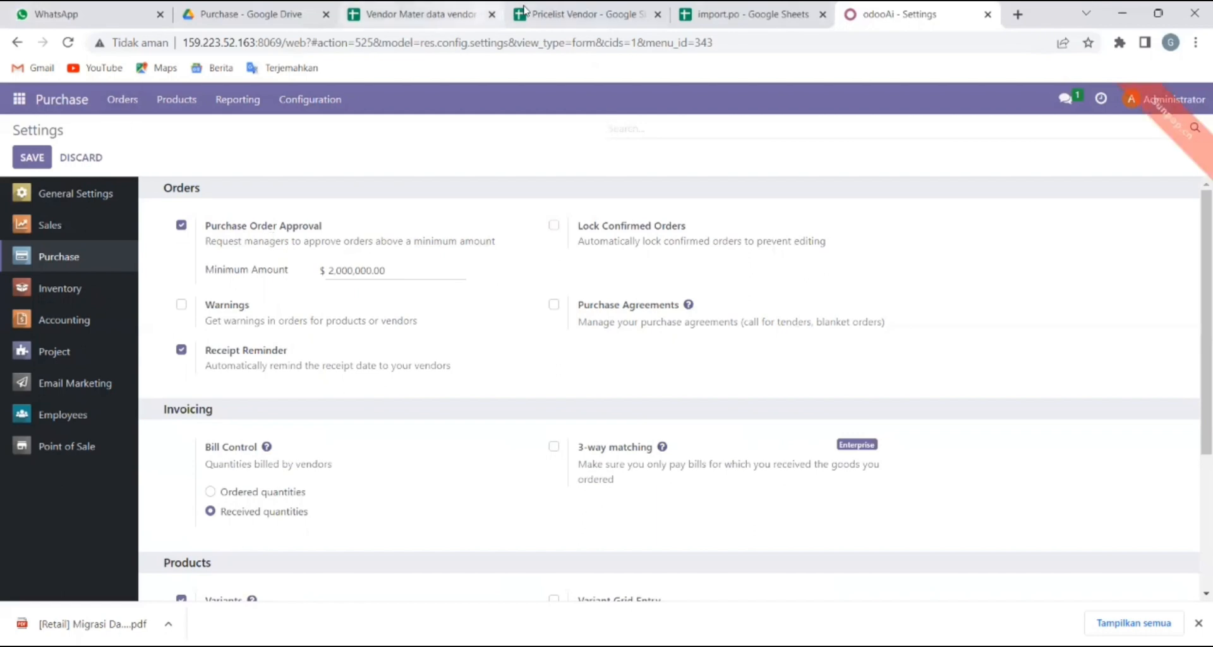
Export the Vendor Mater data vendor sheet as Comma Separated Values (.csv), then return to Odoo.
click(430, 7)
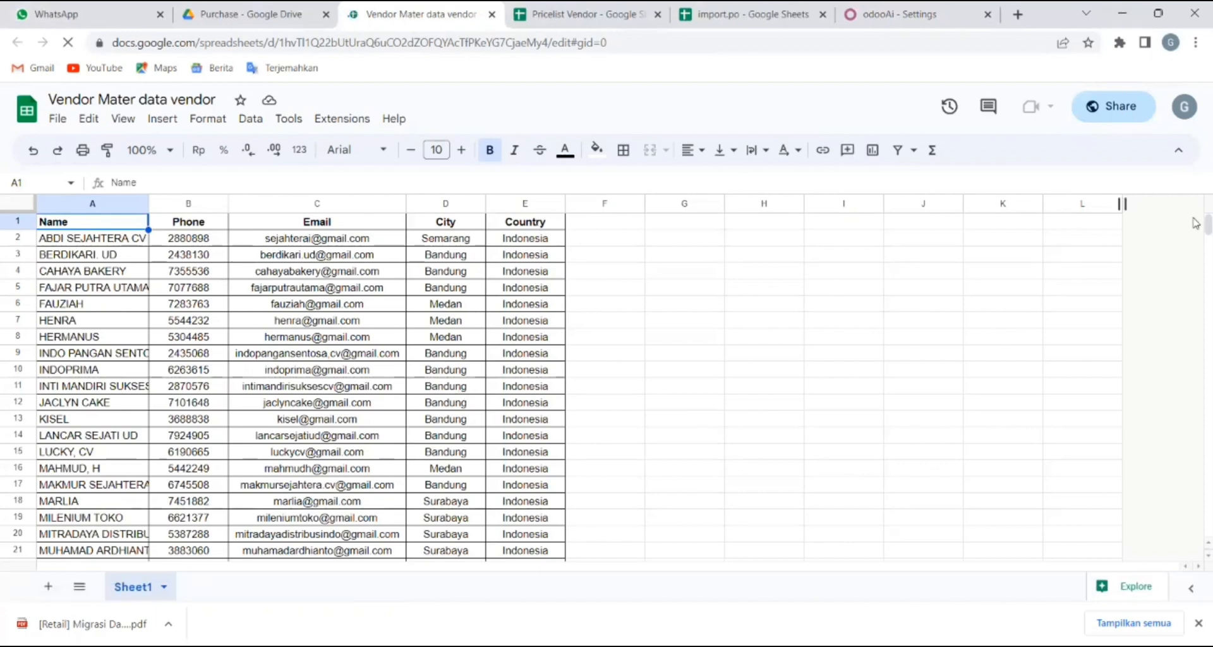
scroll(1196, 238, down, 20)
scroll(1196, 239, up, 20)
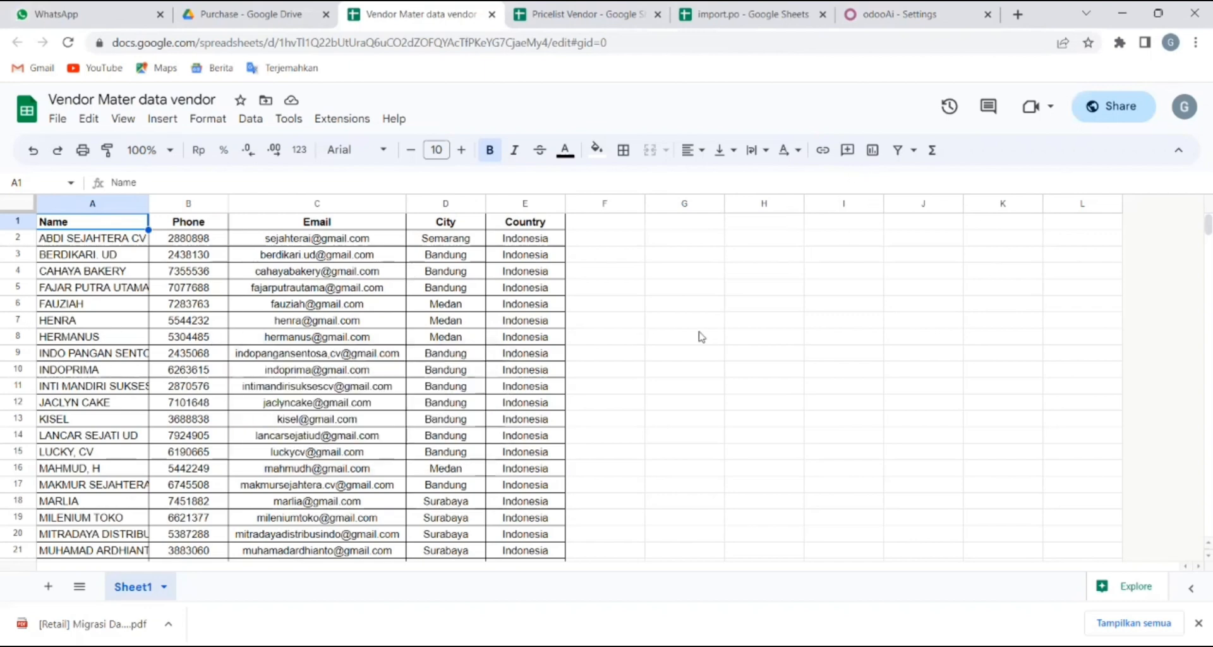
click(61, 121)
mouse_move(176, 314)
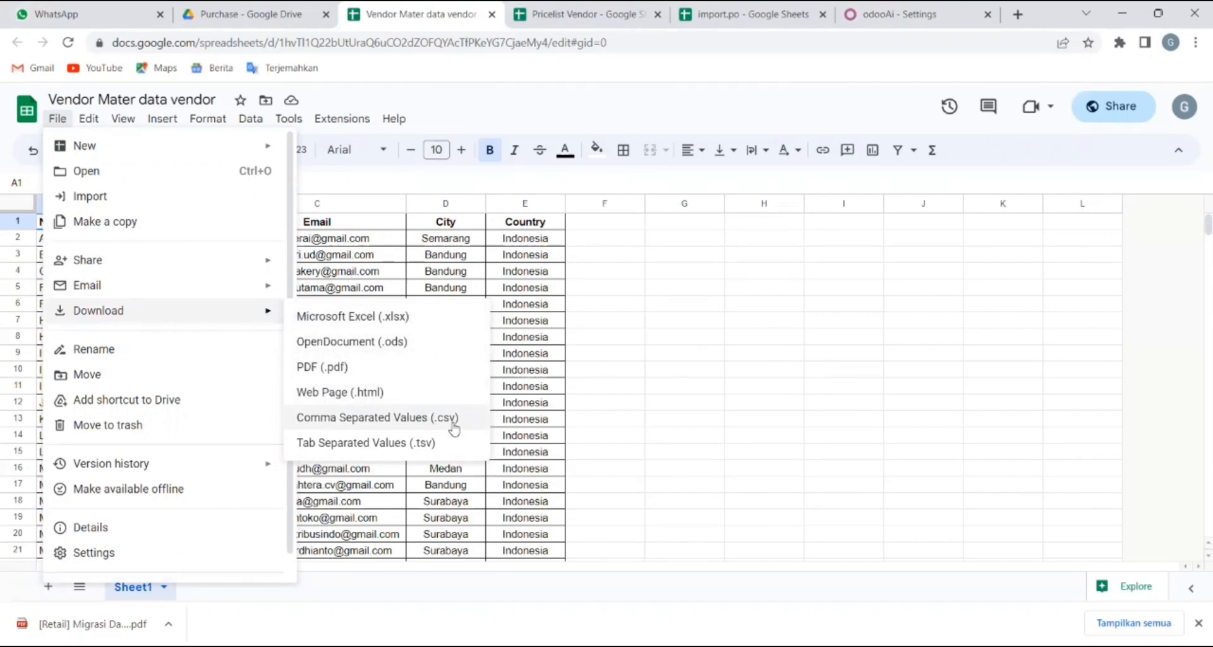
click(453, 426)
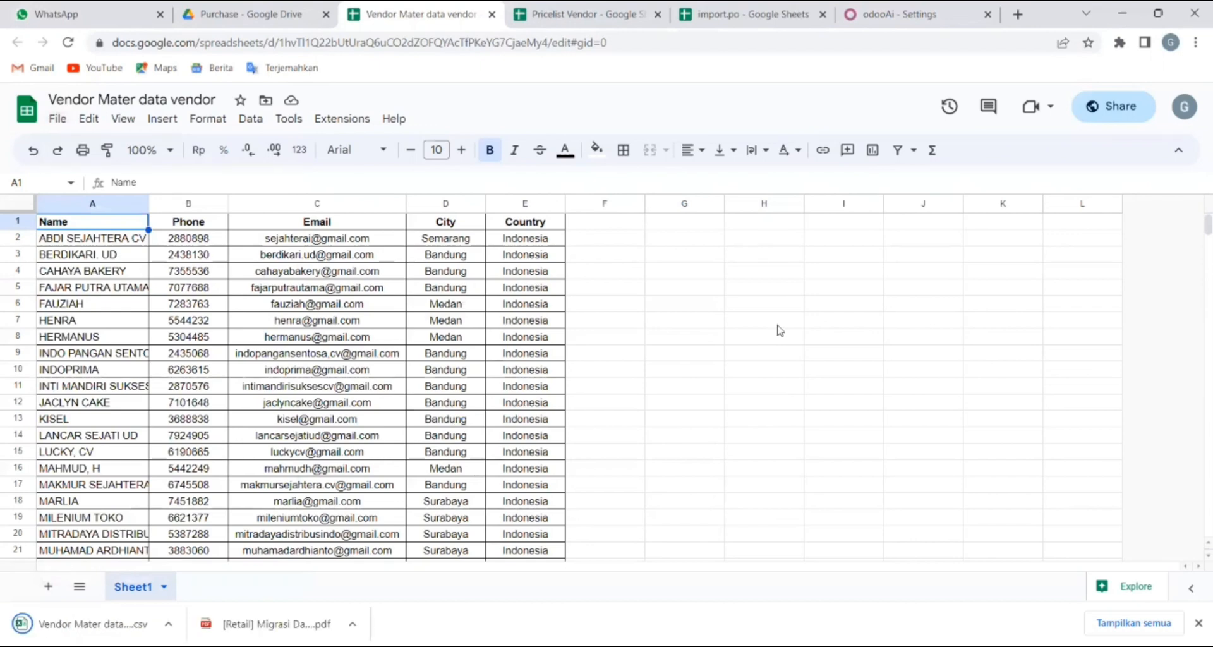
click(900, 7)
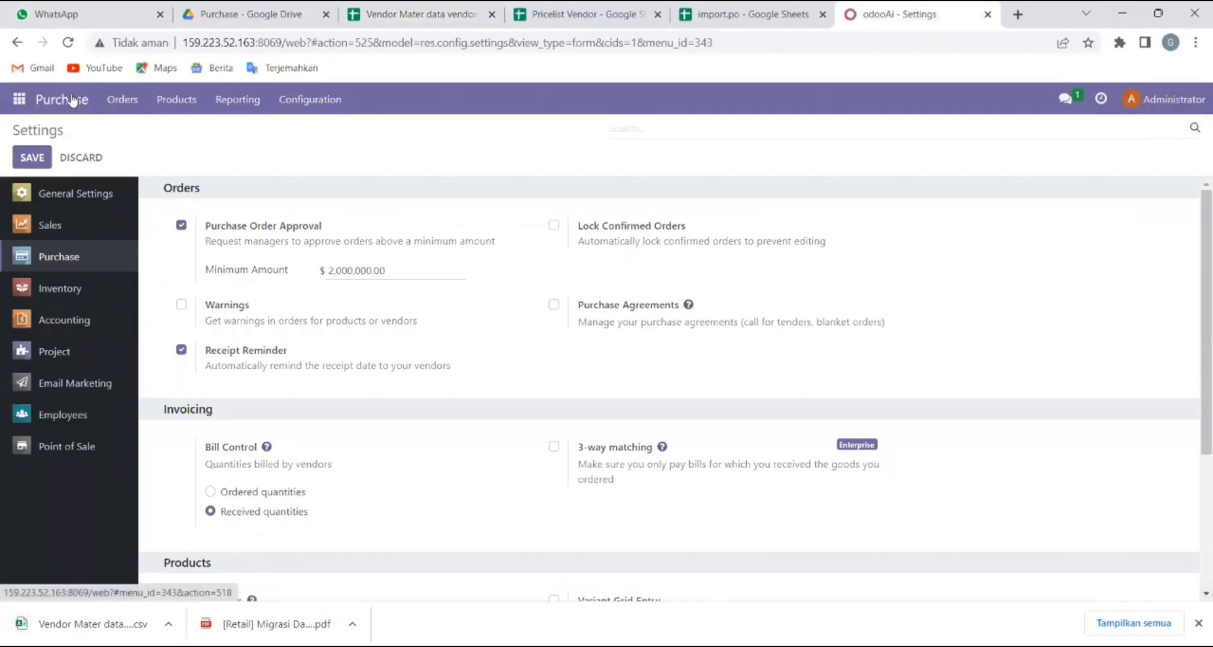
Navigate to Purchase > Orders > Vendors, briefly opening and leaving a new vendor form.
click(72, 102)
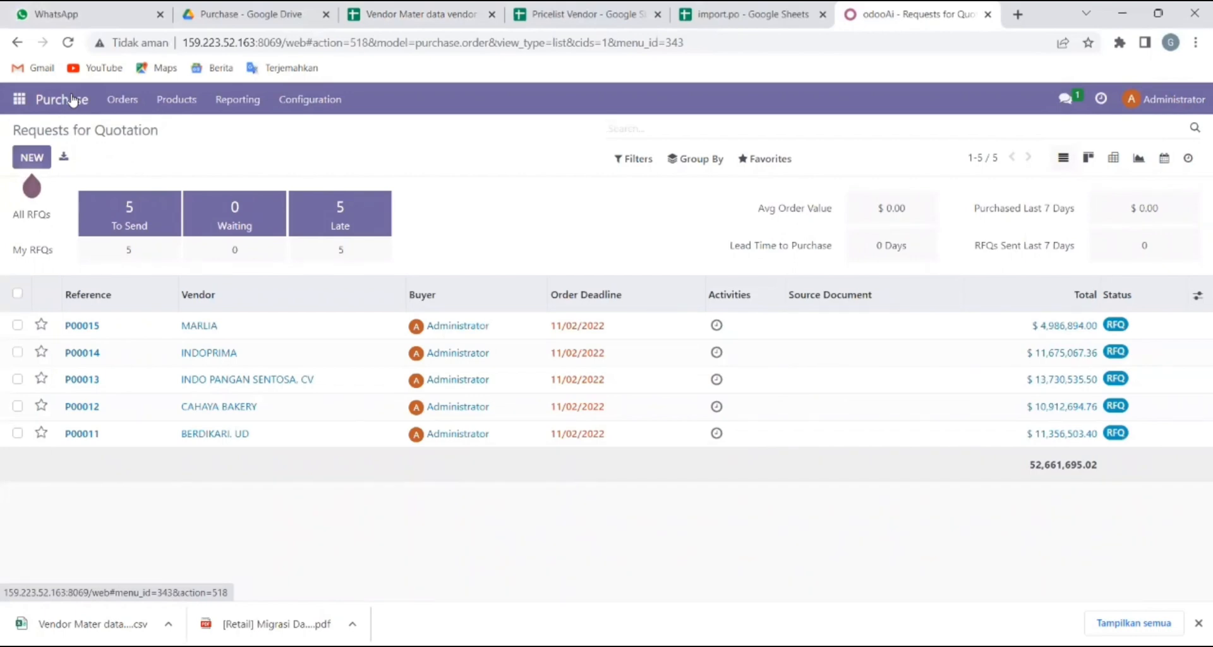
click(120, 101)
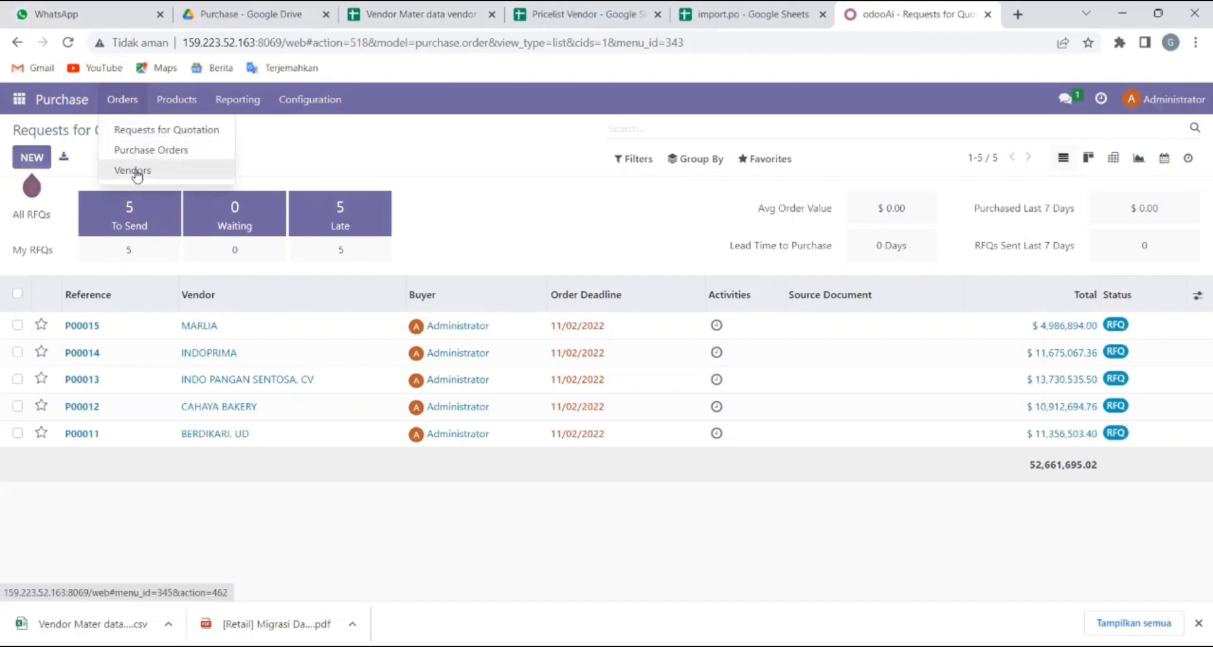
click(137, 176)
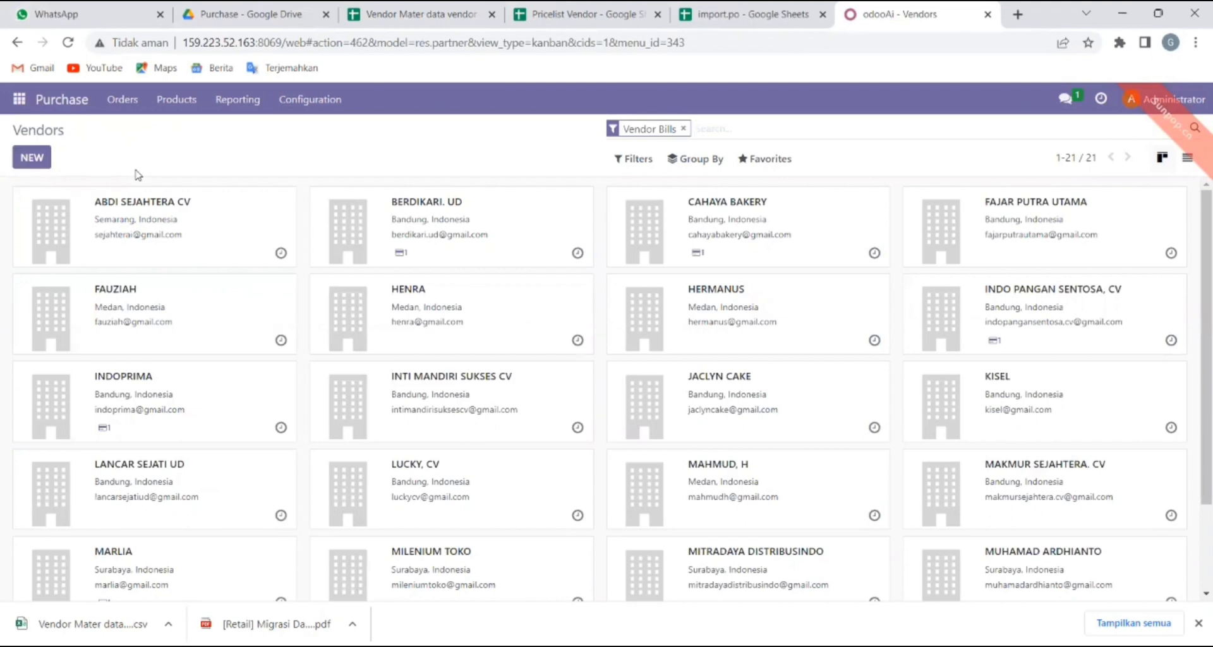
click(30, 160)
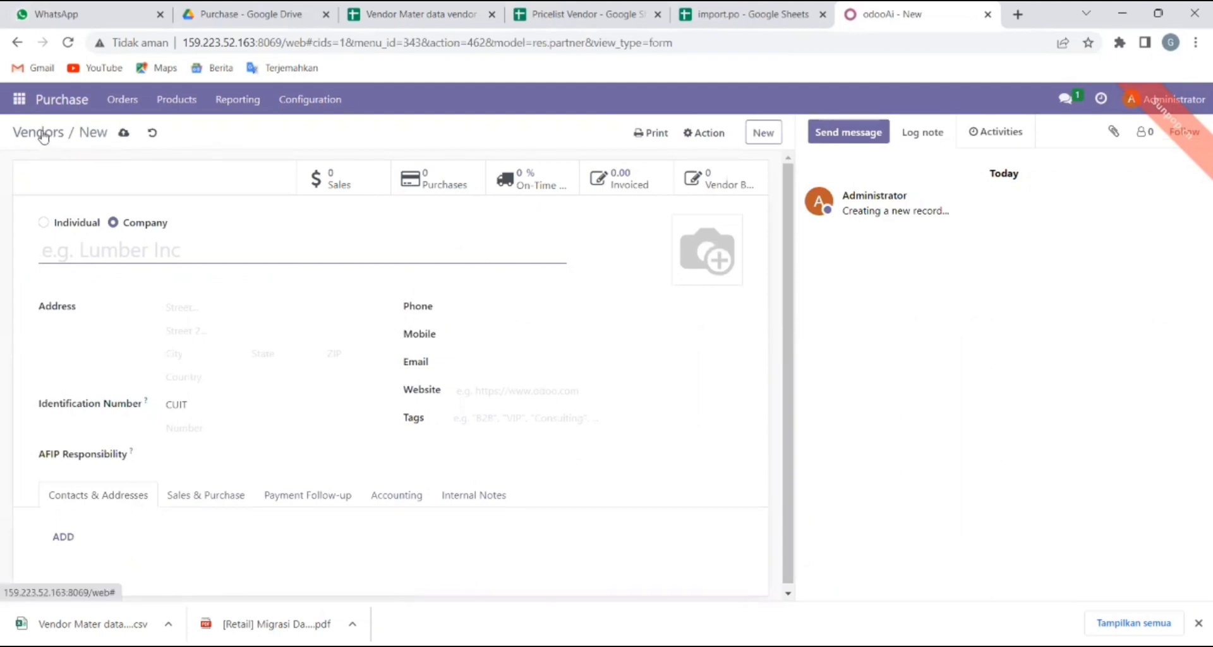
click(42, 133)
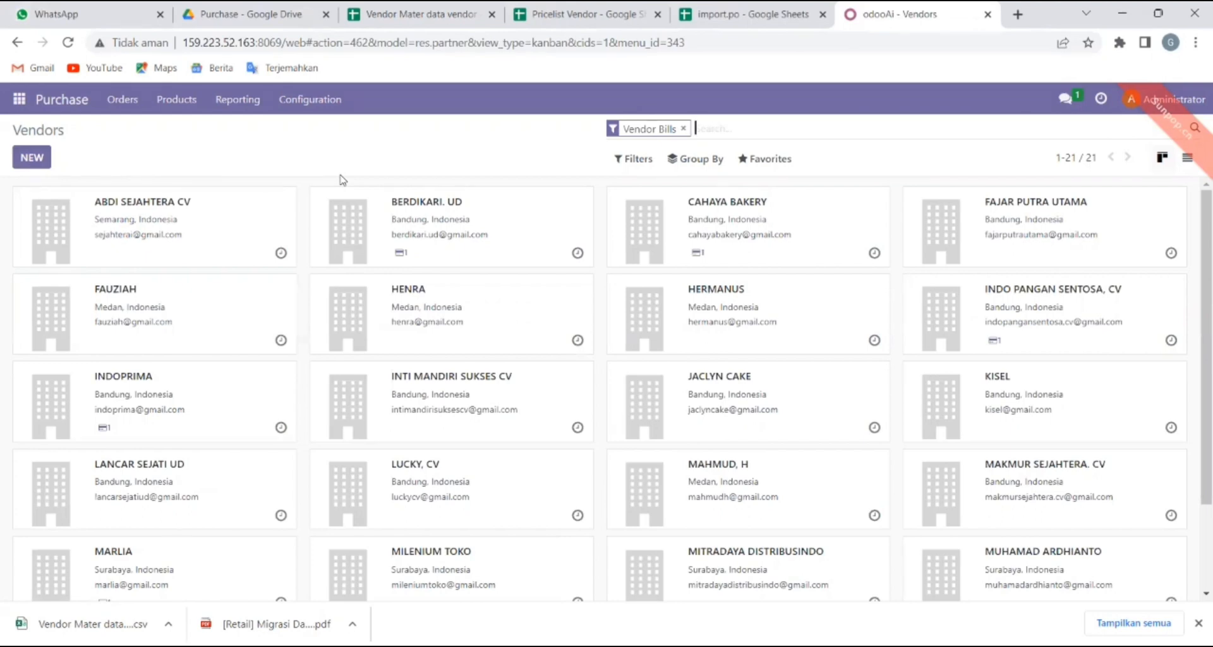
click(772, 164)
Load the 'Vendor Mater data vendor - Sheet1 (2)' CSV into the vendor import screen.
click(779, 217)
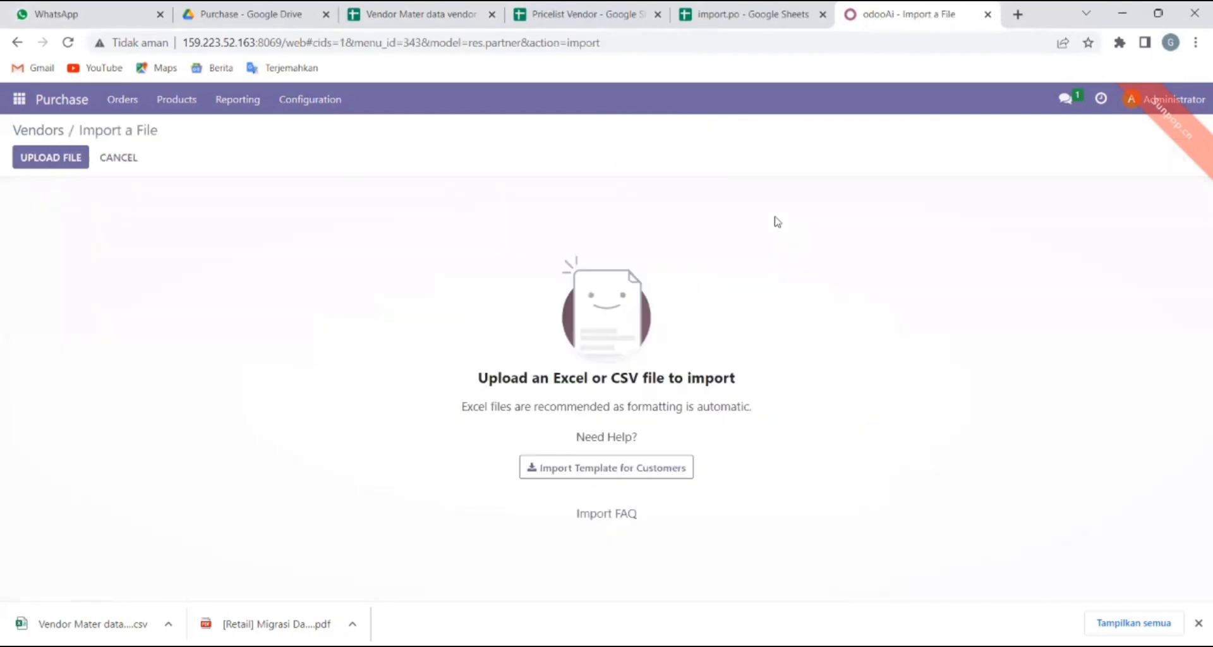
click(44, 160)
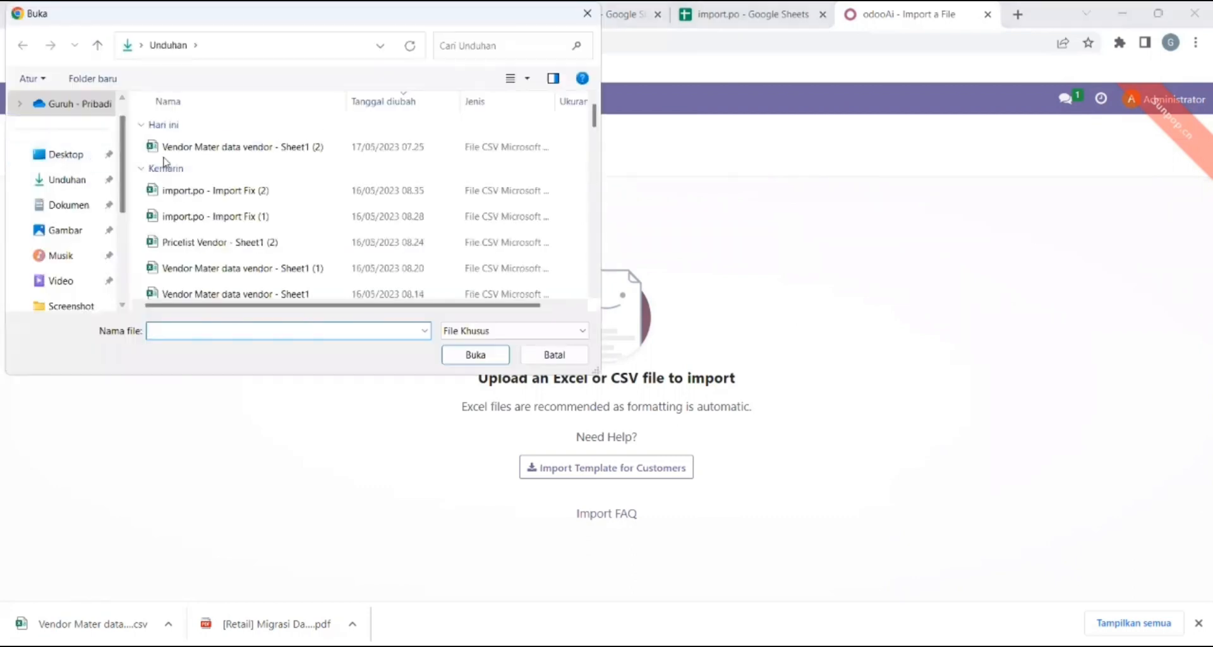
click(218, 149)
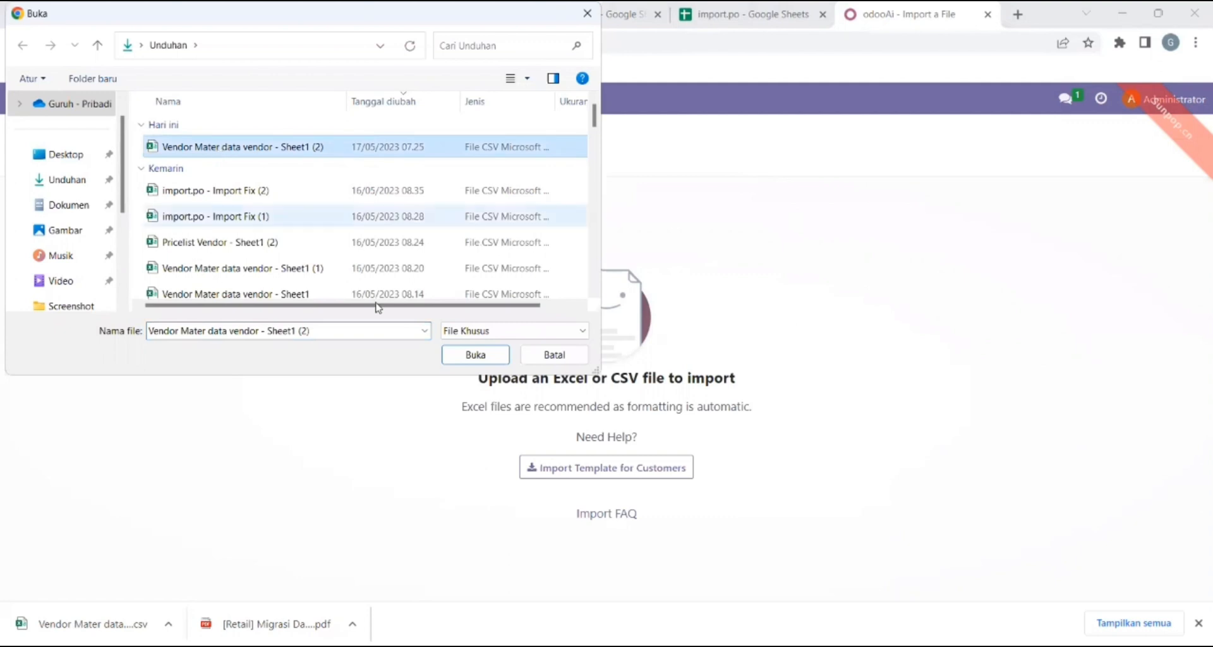
click(465, 354)
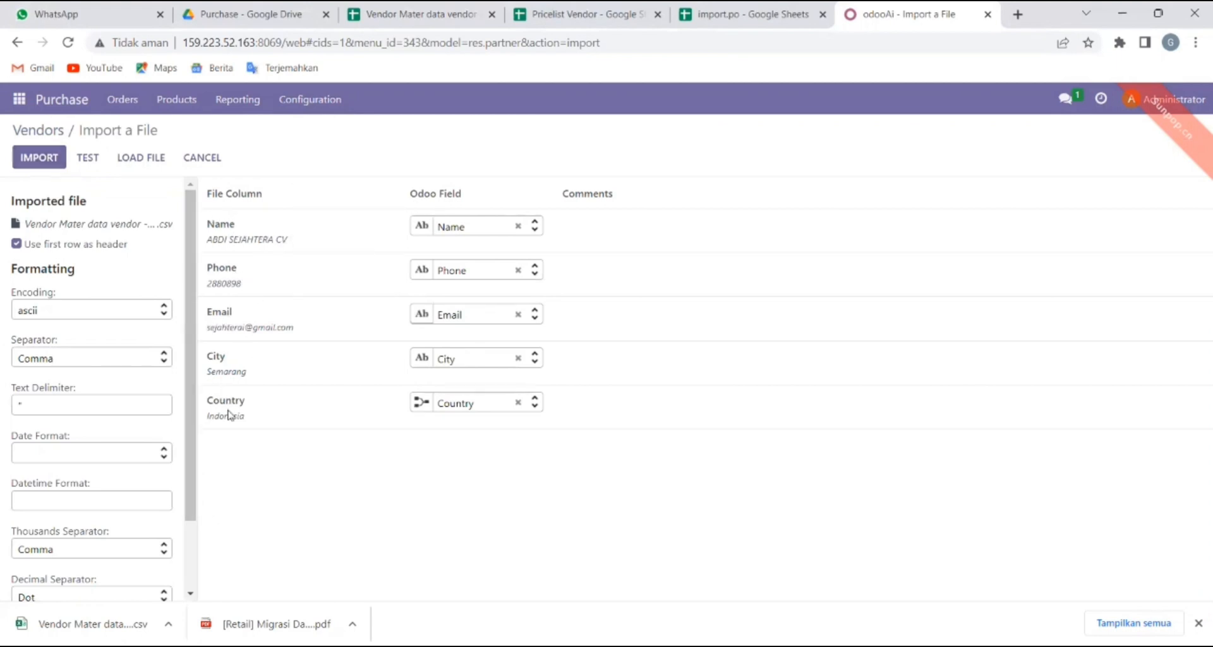
Compare against the spreadsheet, then import the 21 vendors with Name, Phone, Email, City, Country.
click(442, 9)
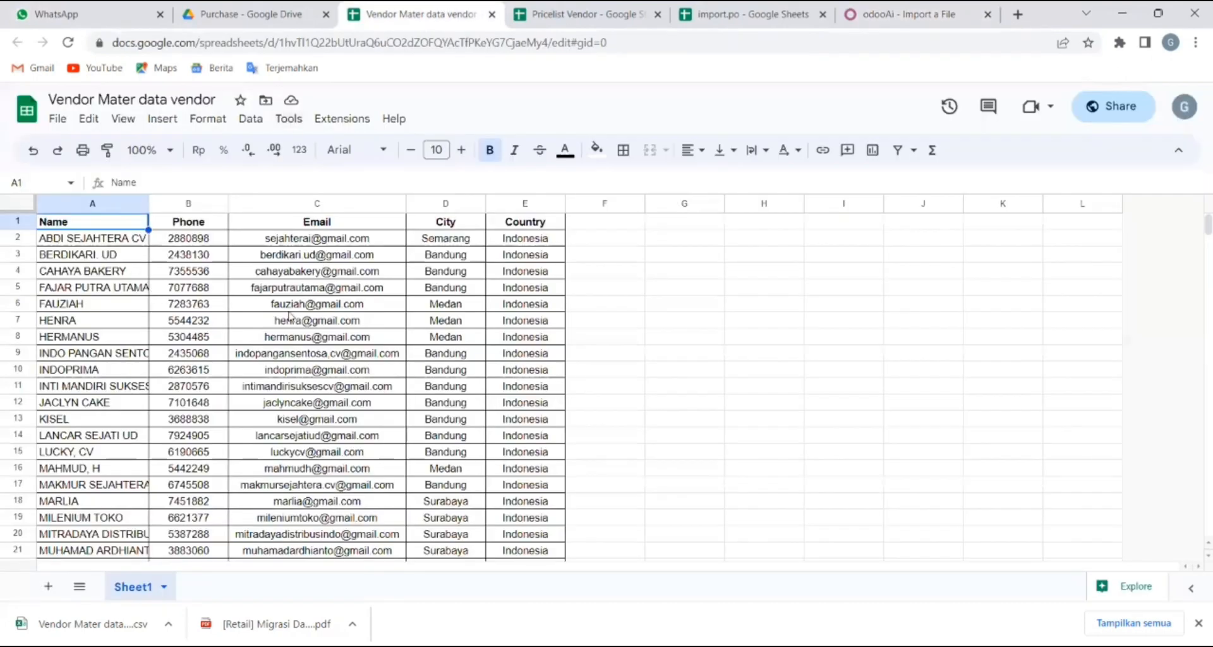
click(898, 9)
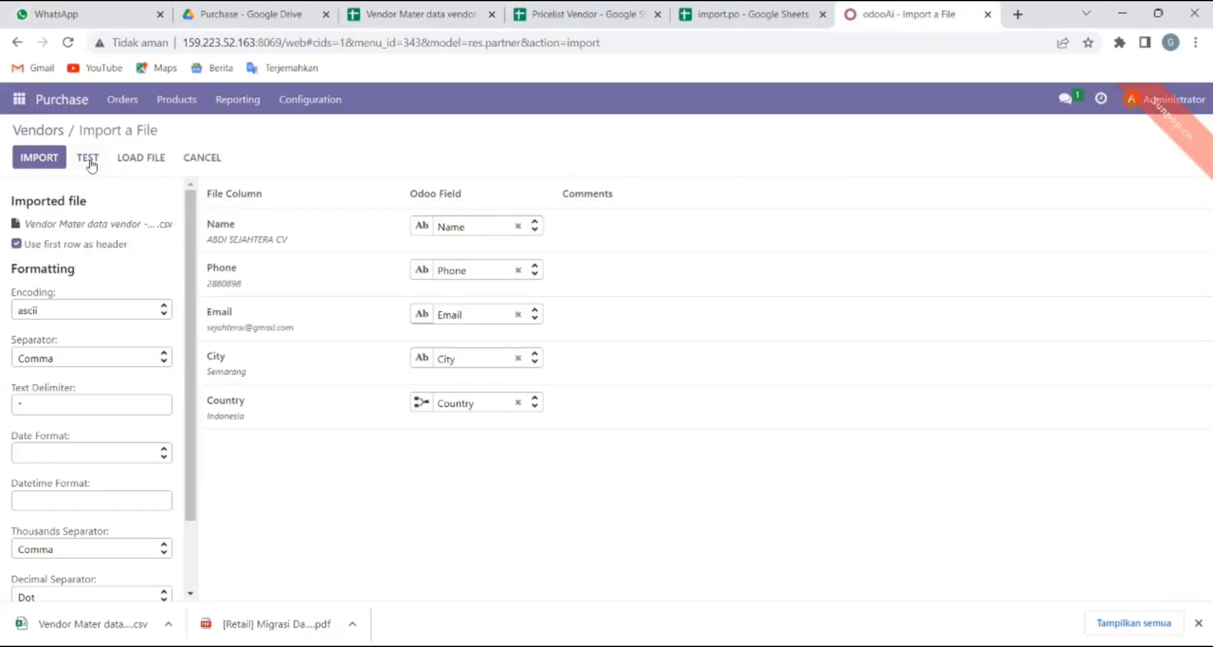
click(51, 159)
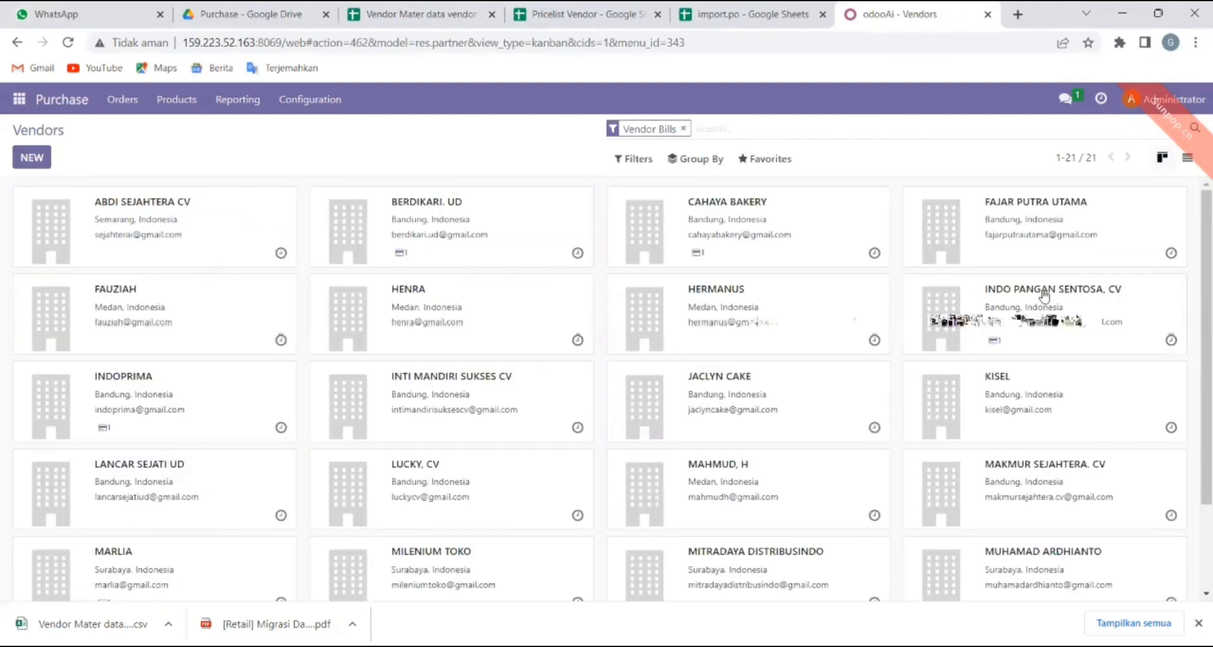
Scroll through the 21 imported vendors, then switch to the Pricelist Vendor spreadsheet.
drag(1196, 329, 1196, 205)
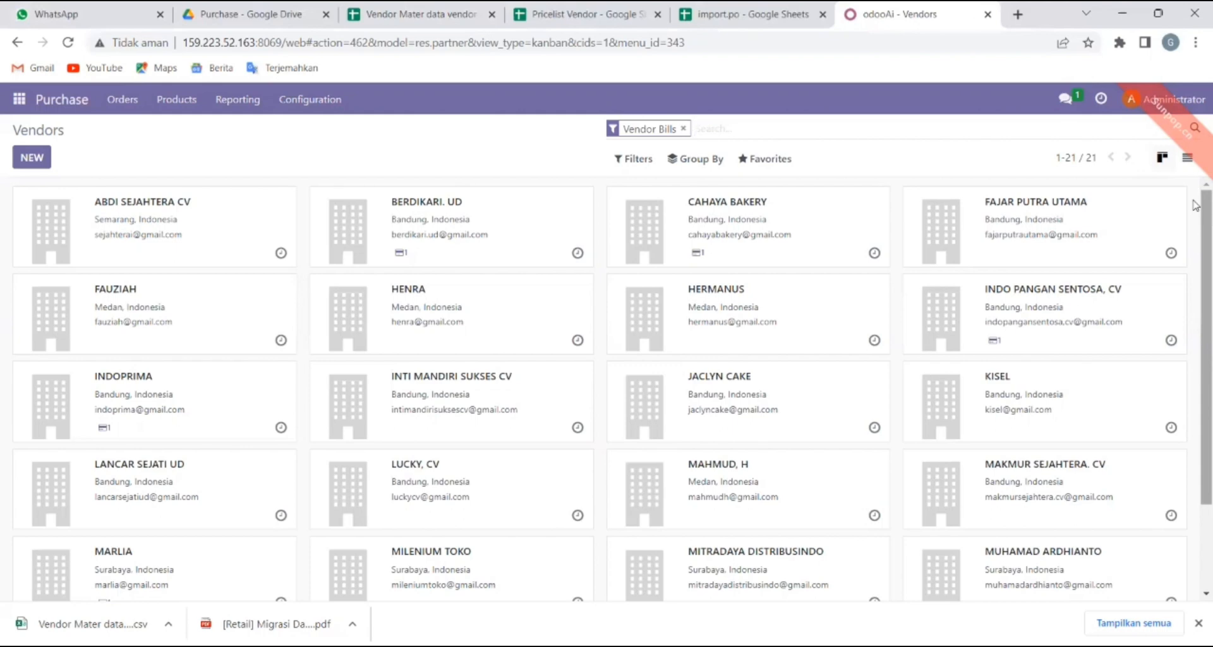
click(589, 7)
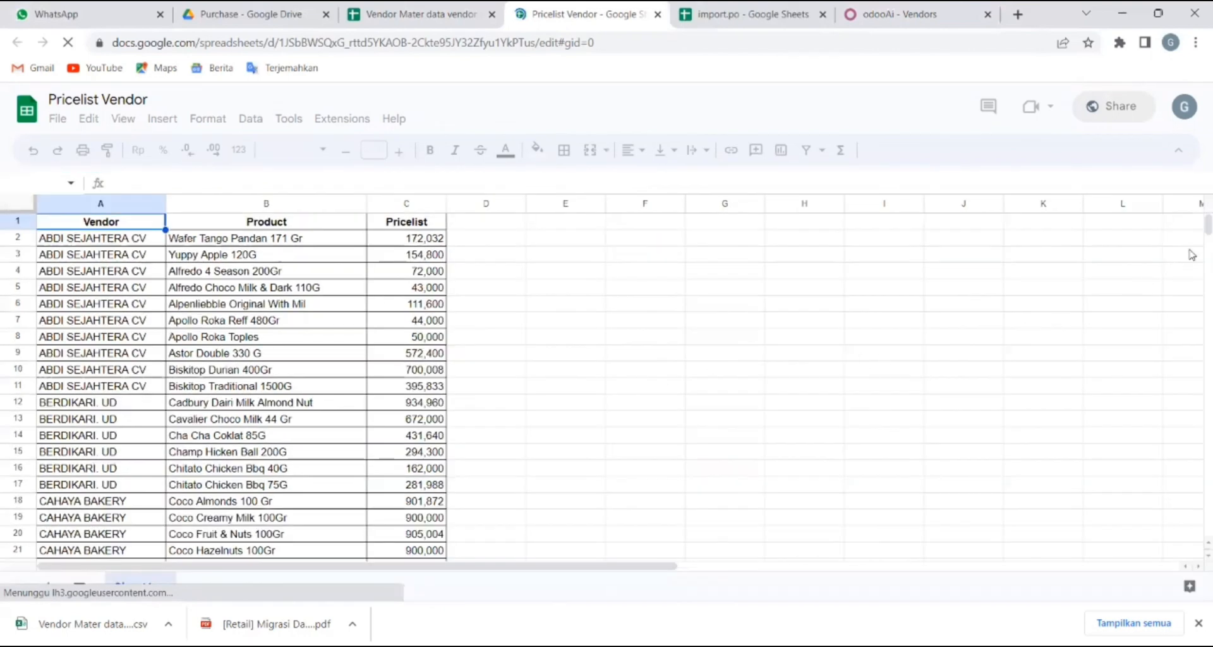
Export the Pricelist Vendor sheet as Comma Separated Values (.csv) and switch back to the Odoo Vendors tab.
scroll(1196, 258, down, 2)
scroll(1196, 258, down, 20)
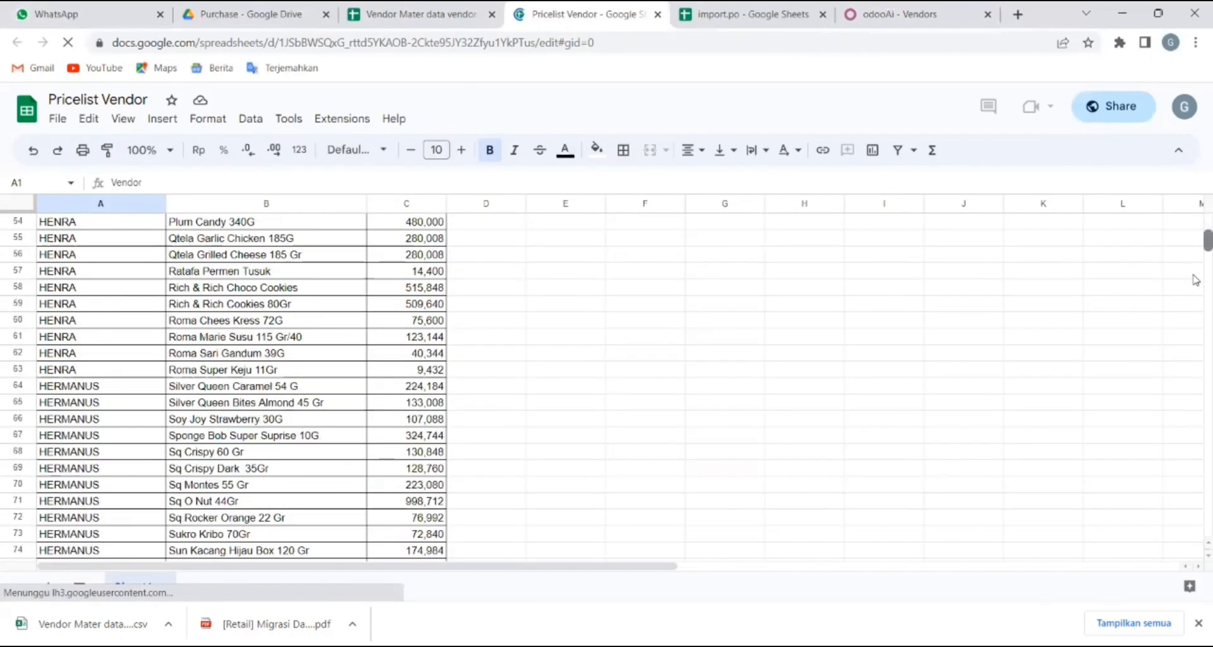
scroll(1196, 271, up, 20)
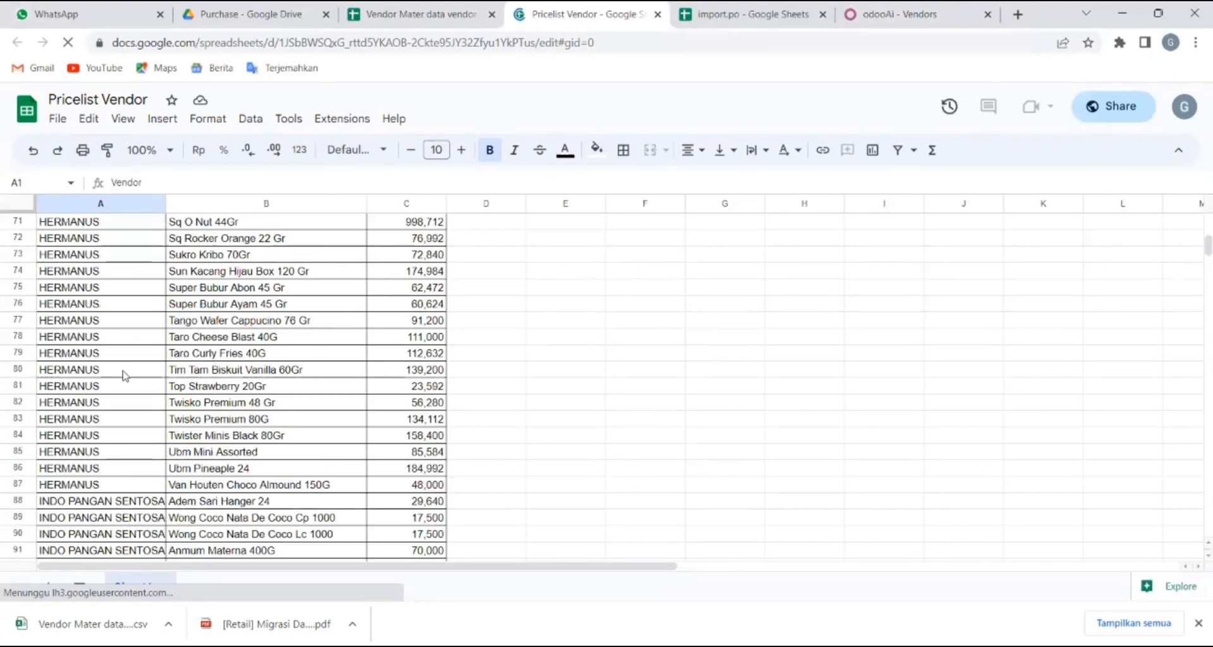
click(59, 120)
mouse_move(248, 319)
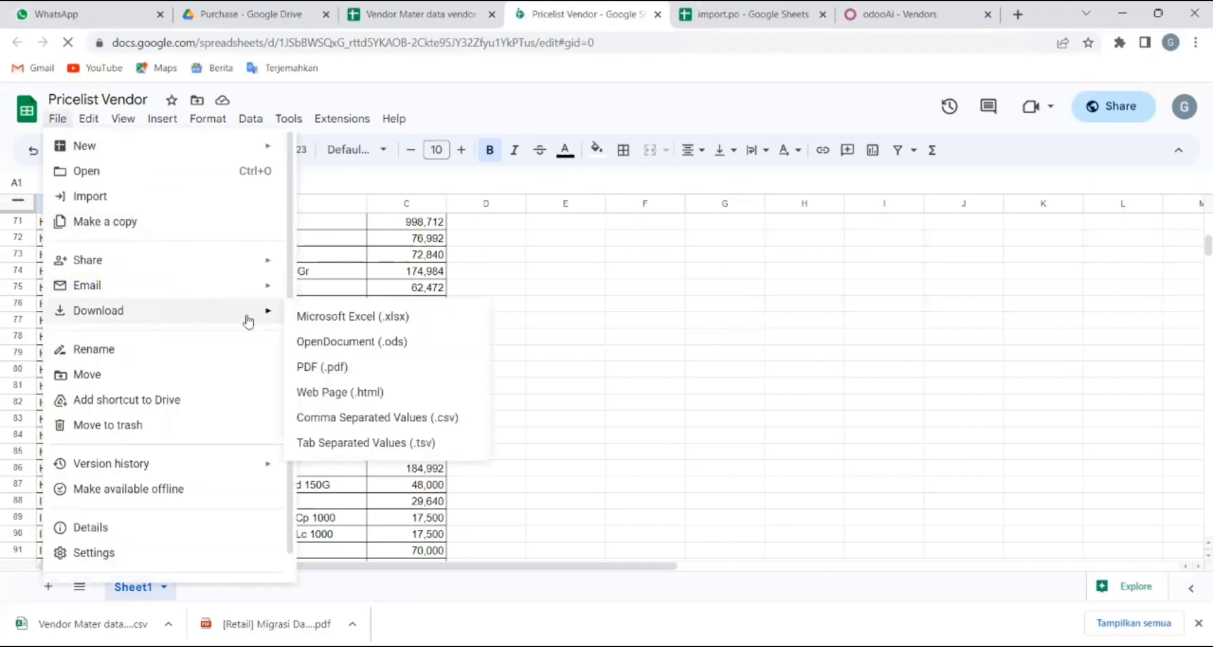
click(397, 419)
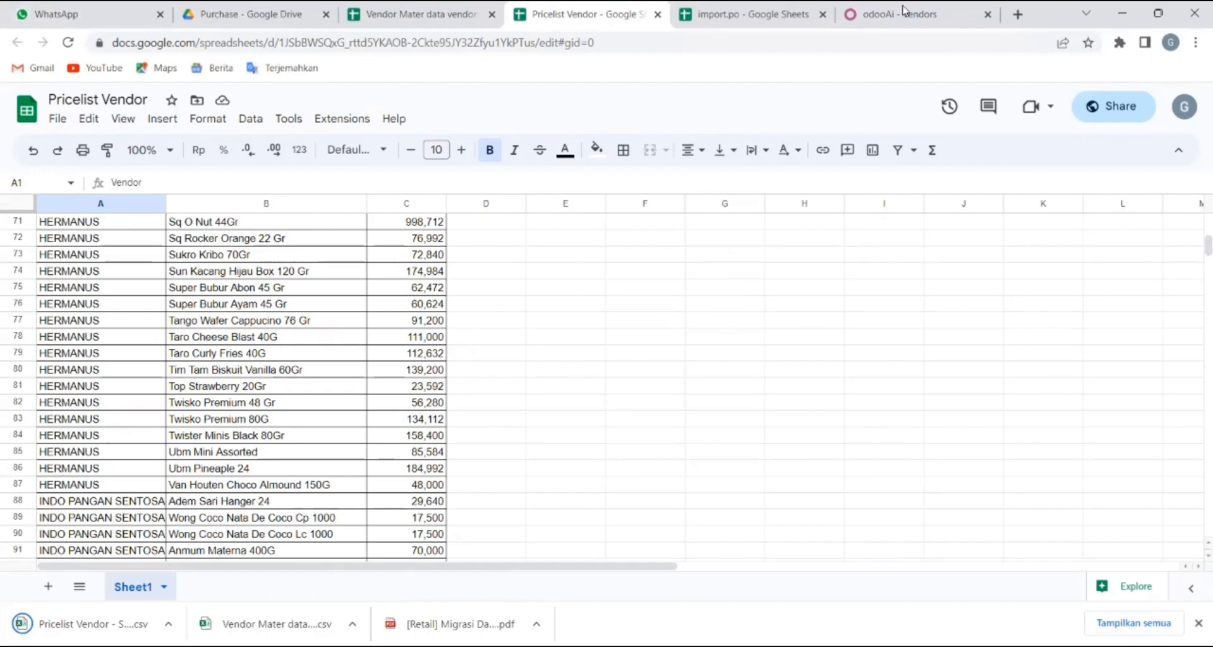
click(934, 8)
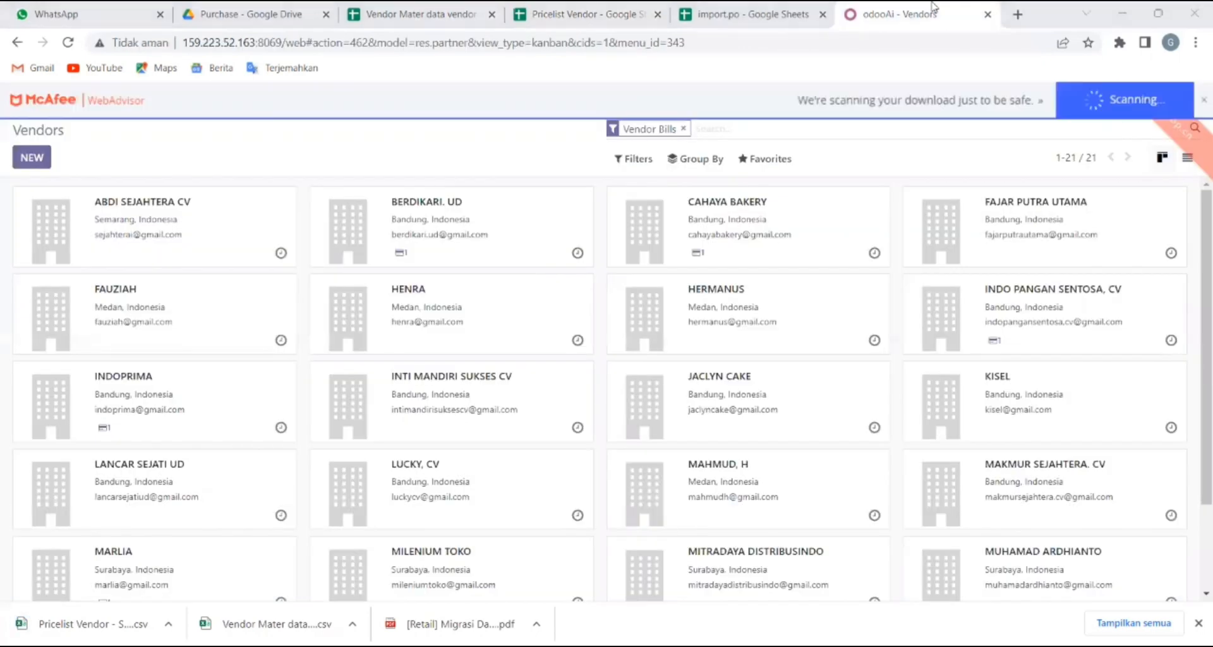
Dismiss the download notice and open Import records for Configuration > Vendor Pricelists.
click(1200, 101)
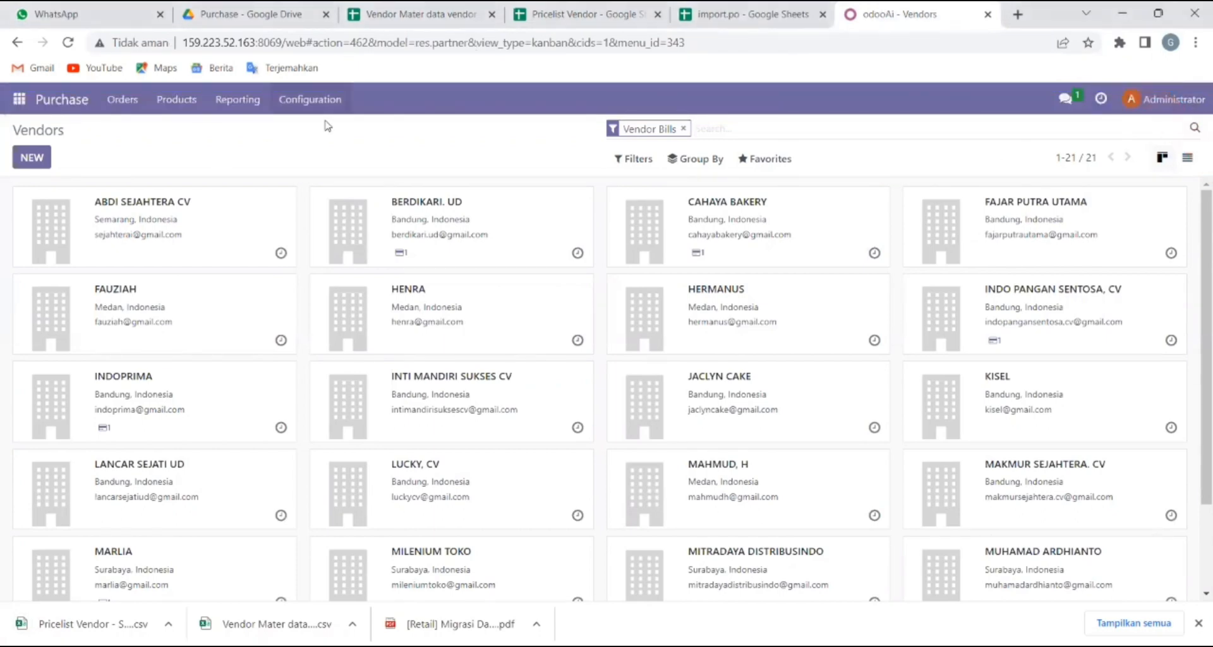
click(309, 99)
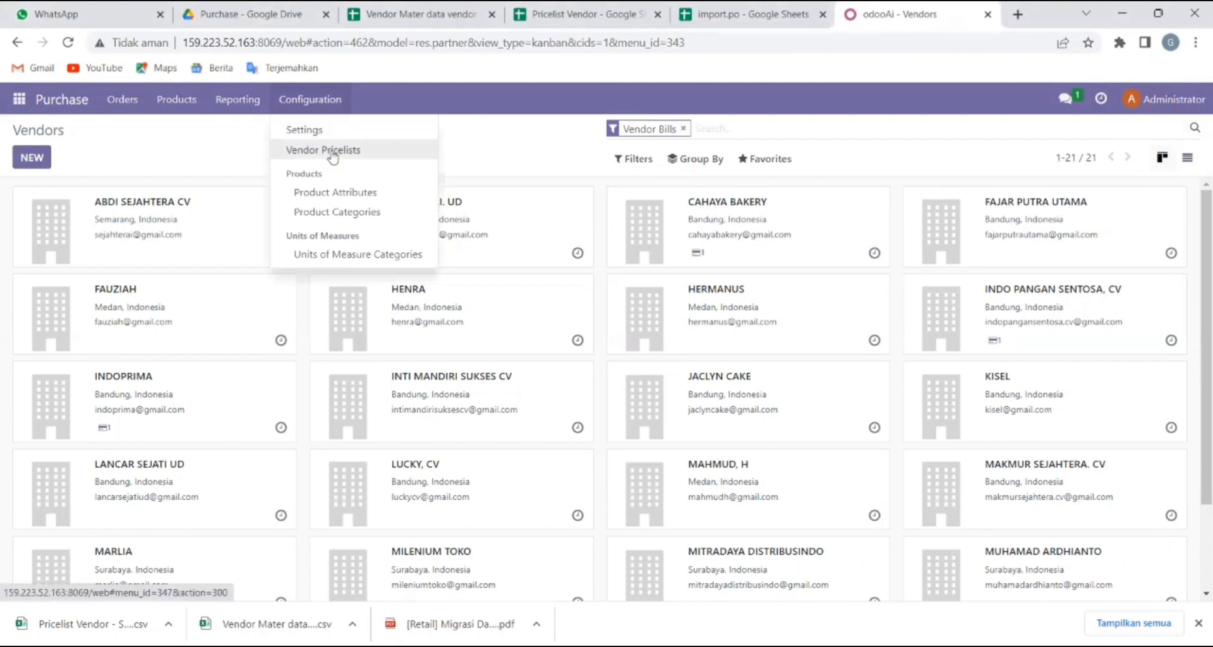
click(333, 156)
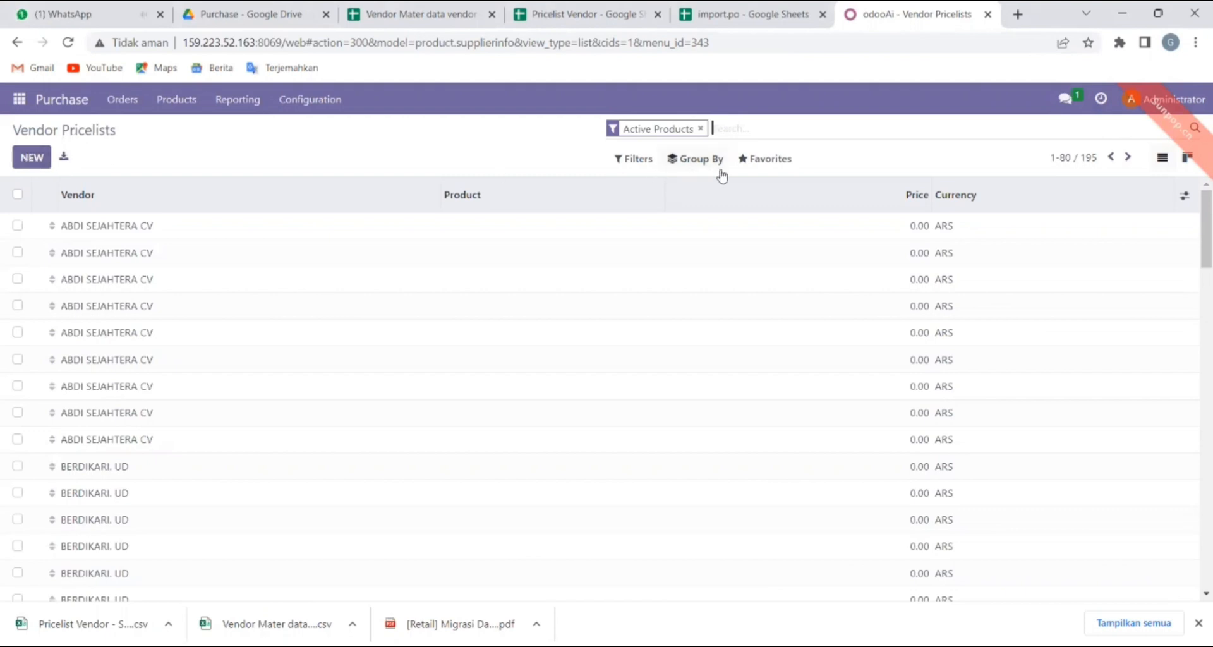
click(770, 159)
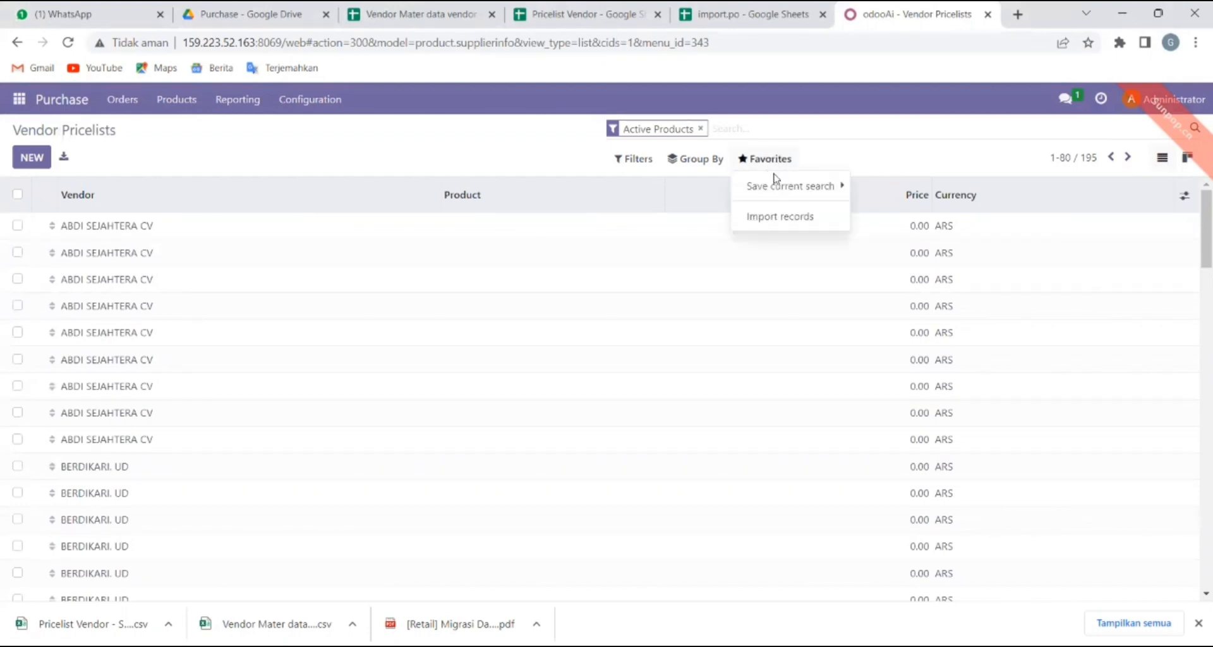
click(787, 218)
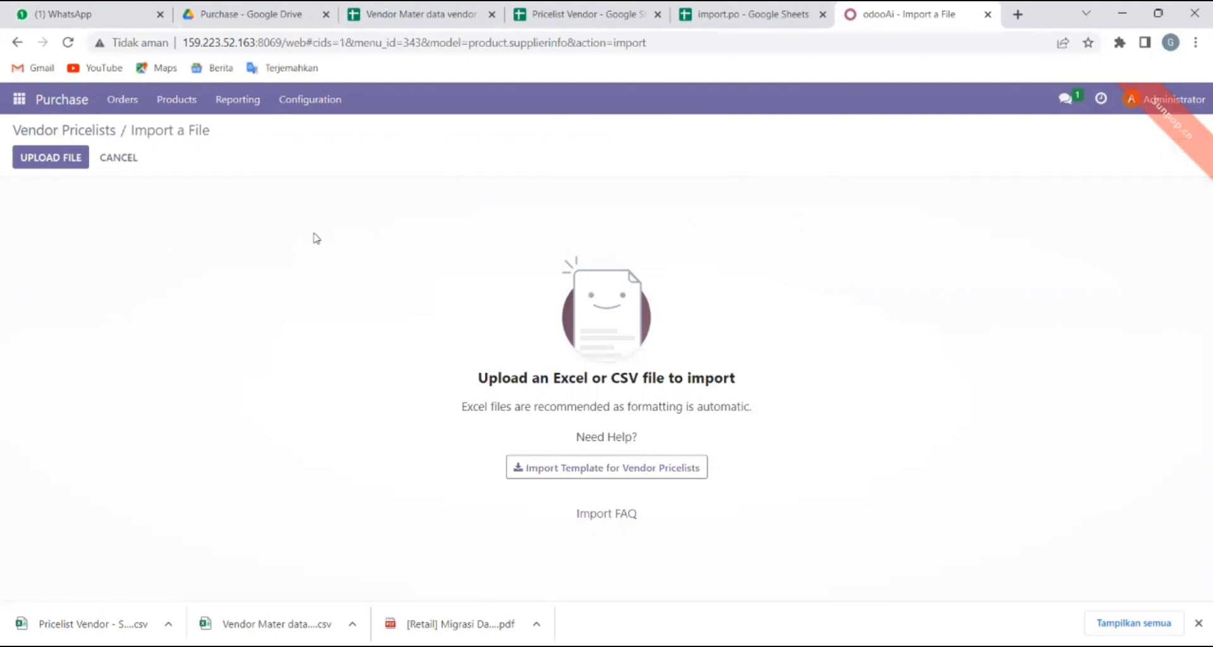
Upload the 'Pricelist Vendor - Sheet1 (3)' CSV file into the importer.
click(55, 161)
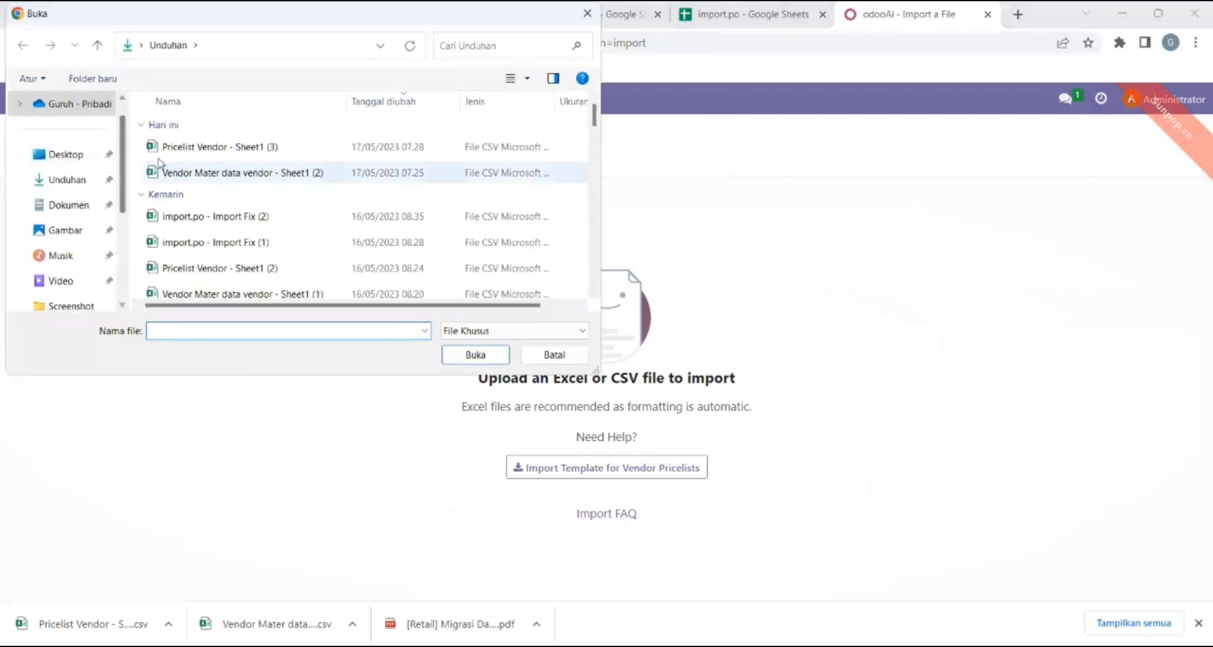
click(219, 151)
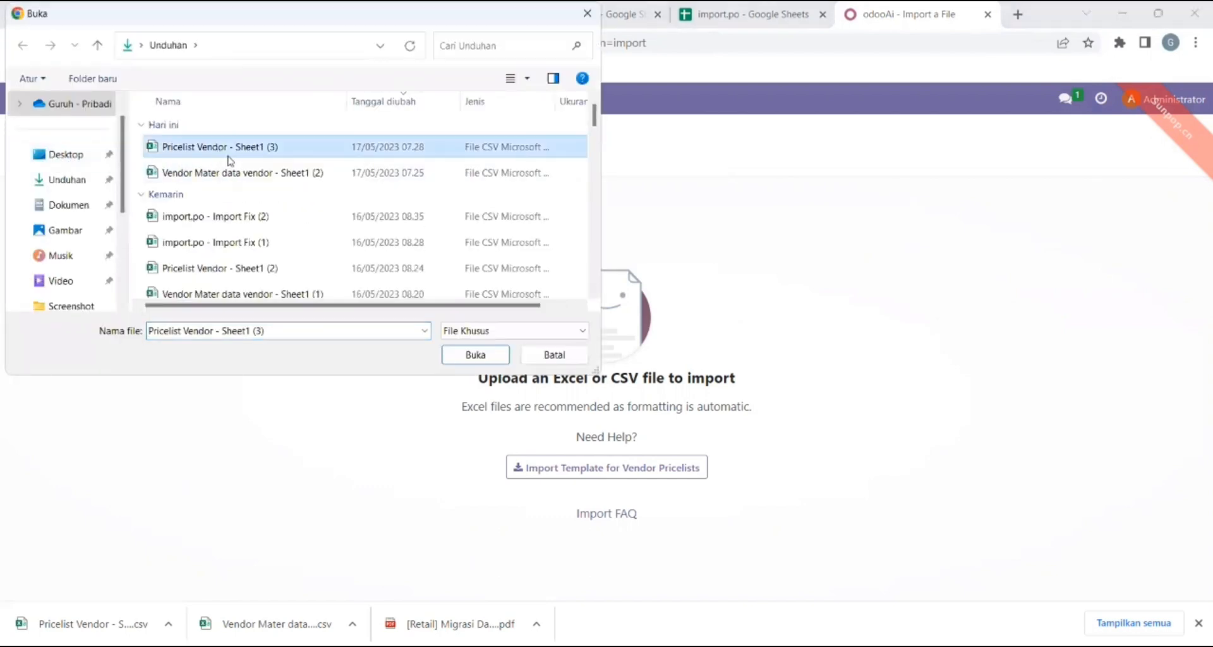
click(487, 357)
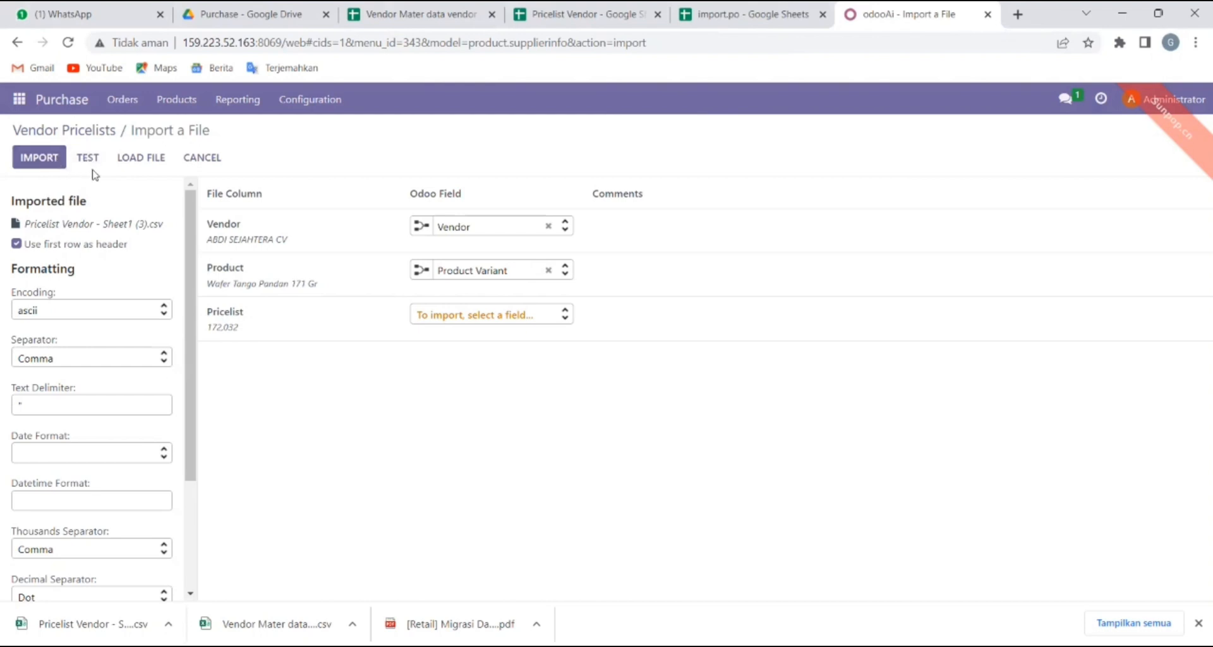
Inspect the first ABDI SEJAHTERA CV vendor pricelist entry and its Product choices, then return to the list.
click(75, 126)
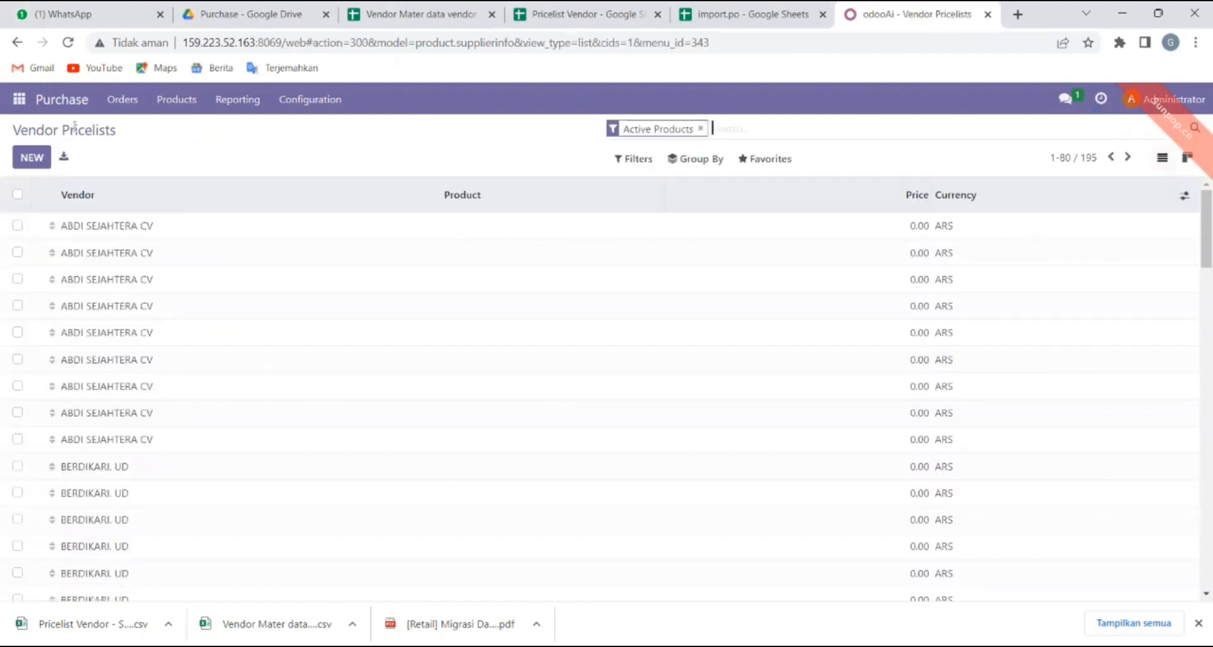
click(504, 232)
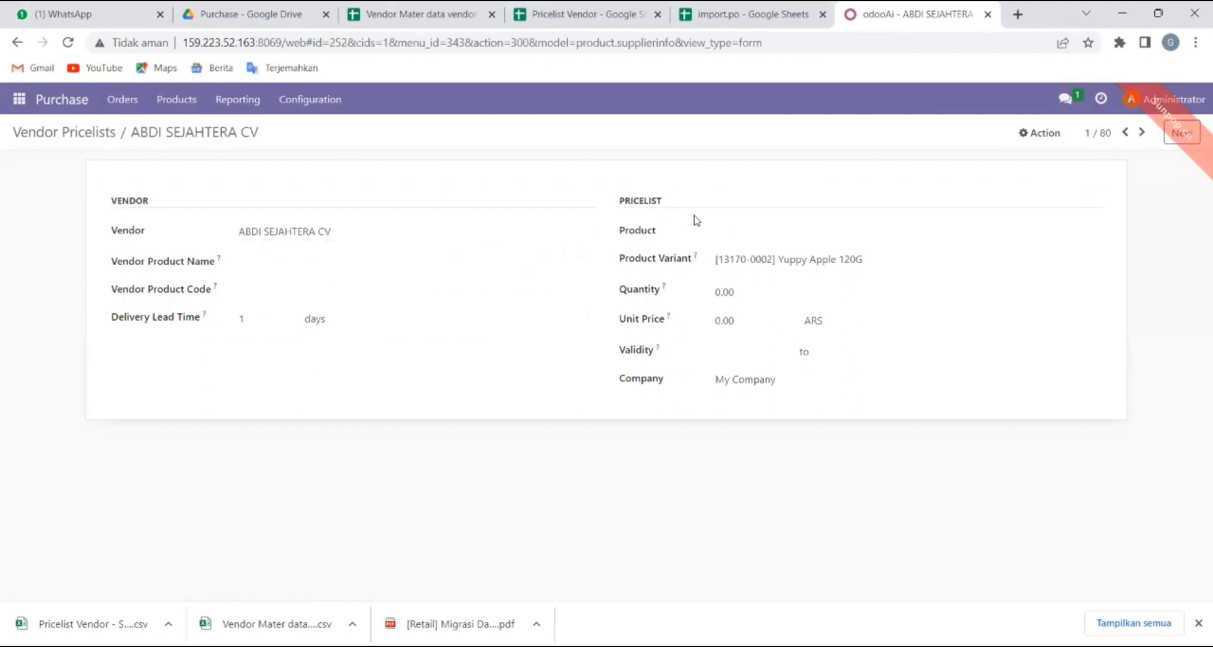
click(731, 233)
click(515, 529)
click(18, 44)
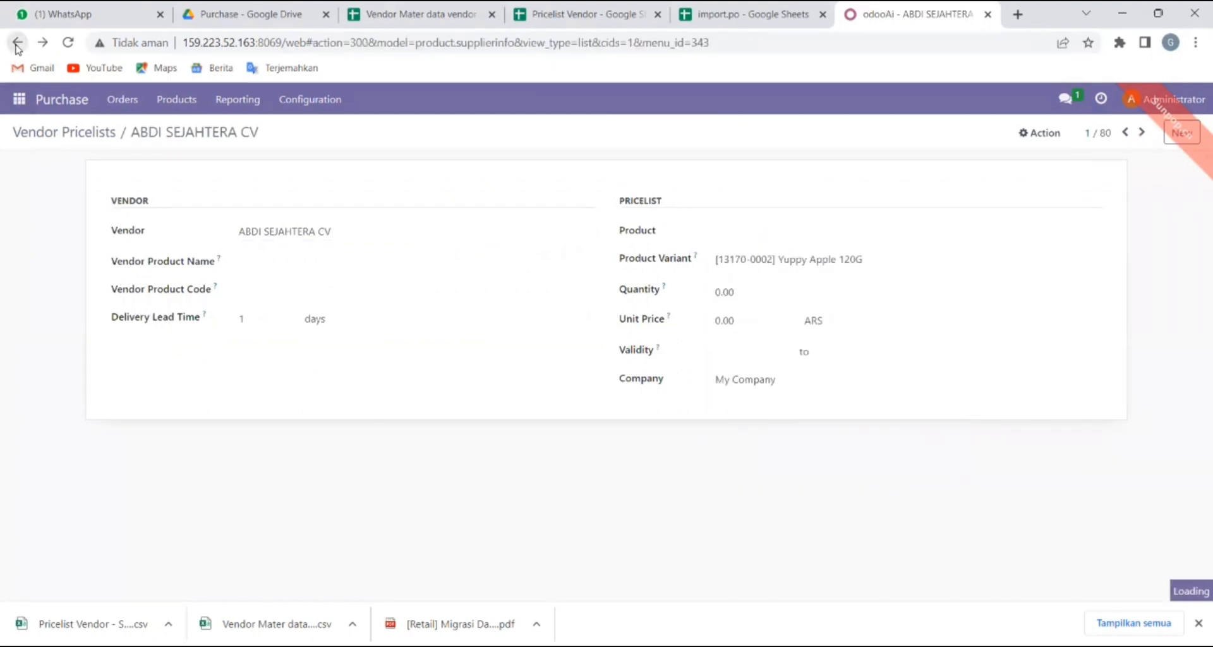
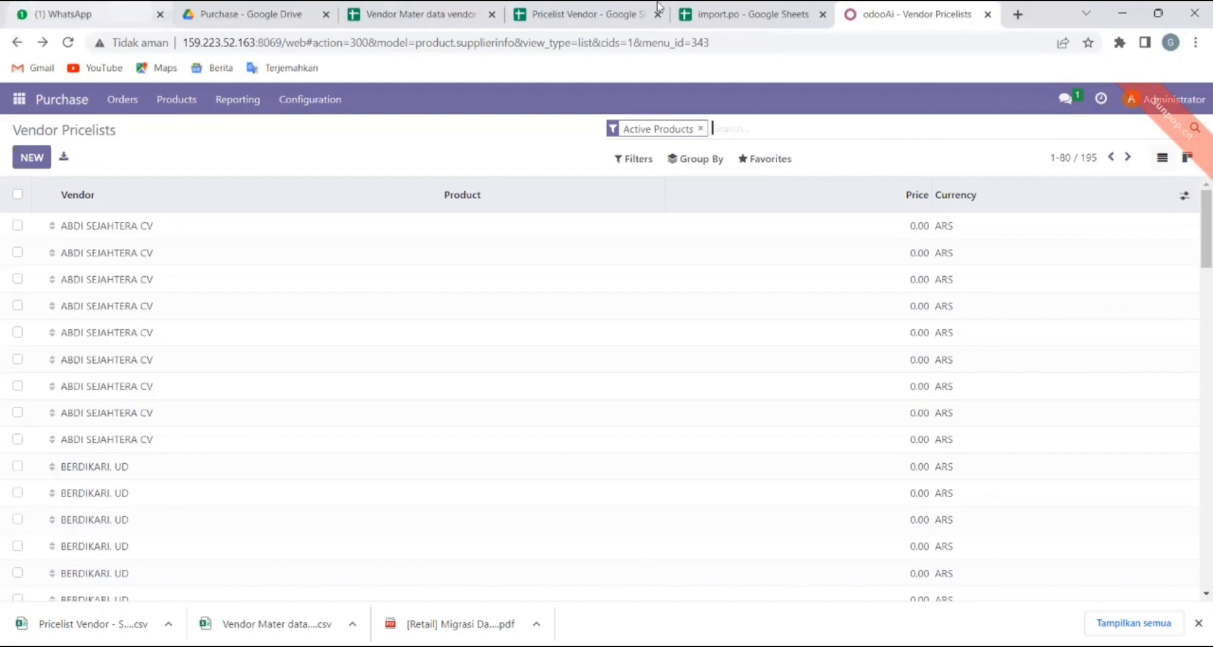
Switch to the import.po Google Sheet showing purchase orders P00011–P00014.
click(752, 8)
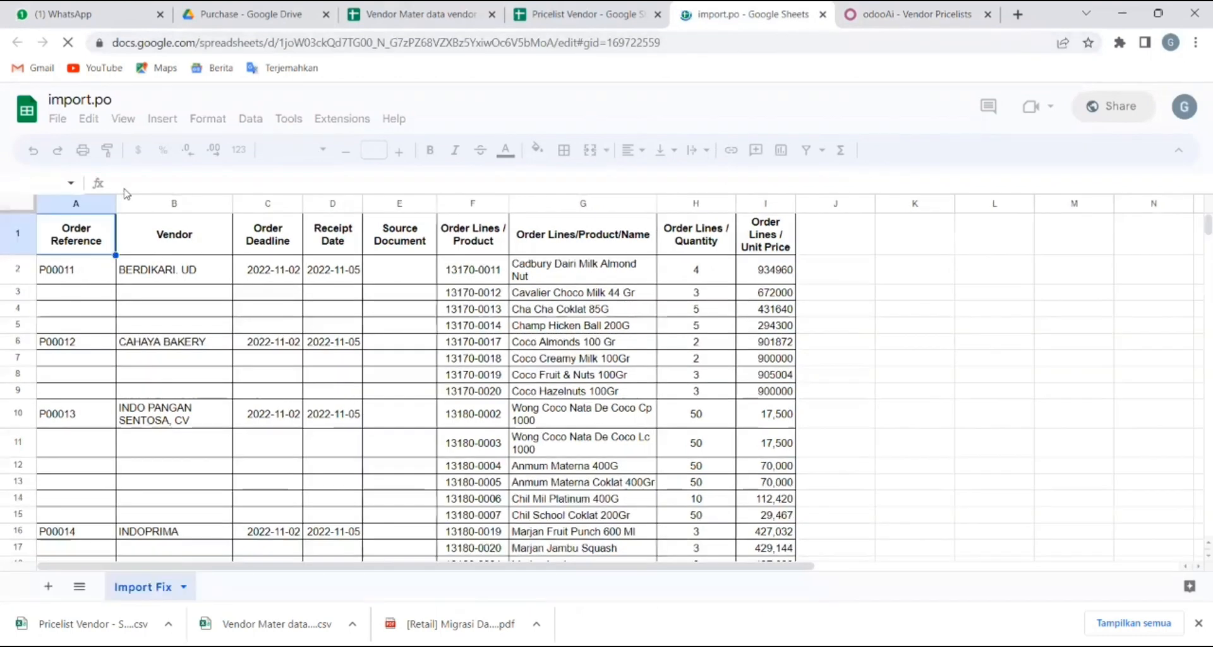
Download the import.po sheet as a CSV file and go back to Odoo's Vendor Pricelists.
click(61, 121)
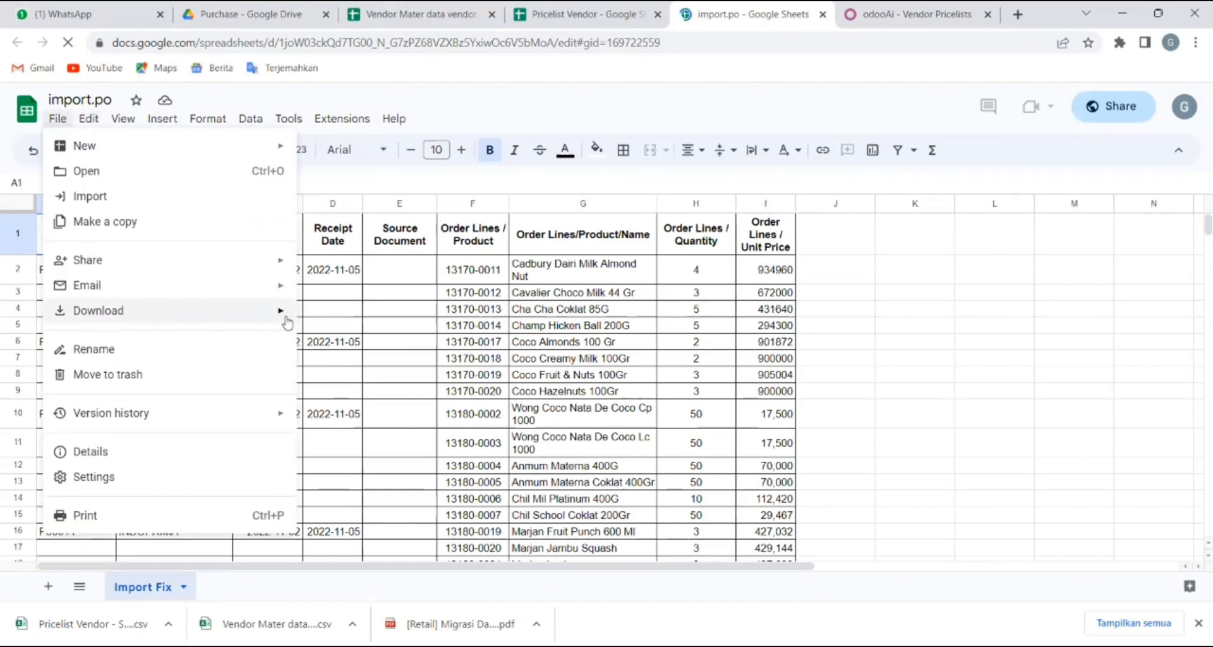
mouse_move(281, 312)
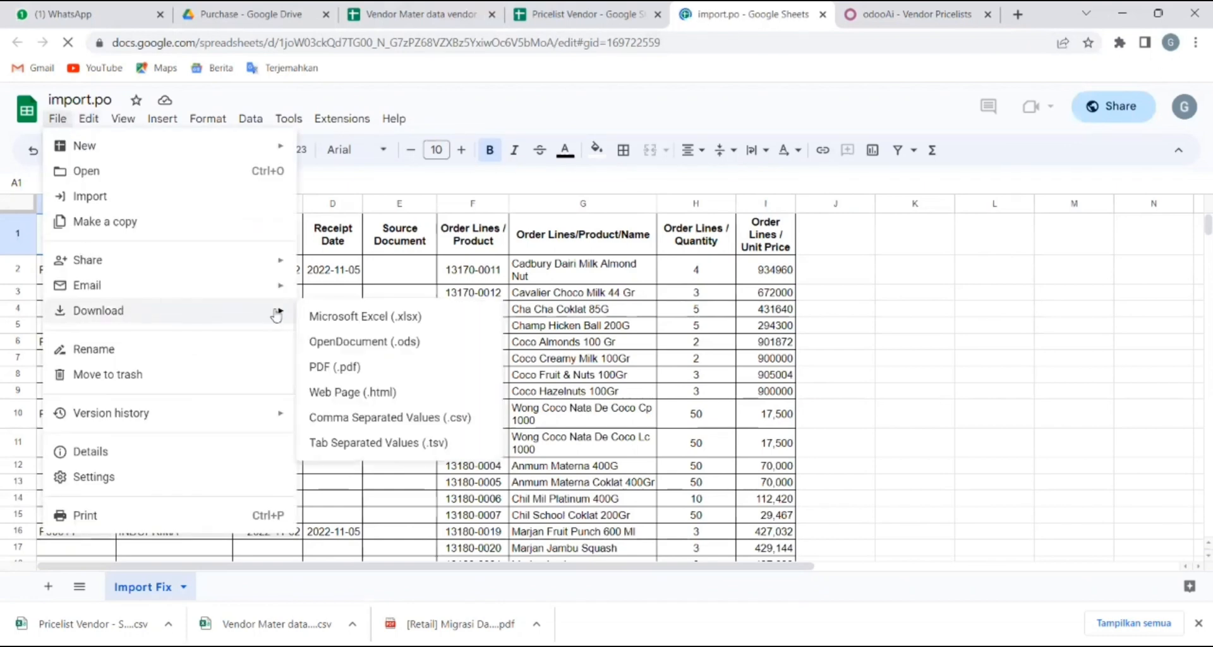
click(403, 419)
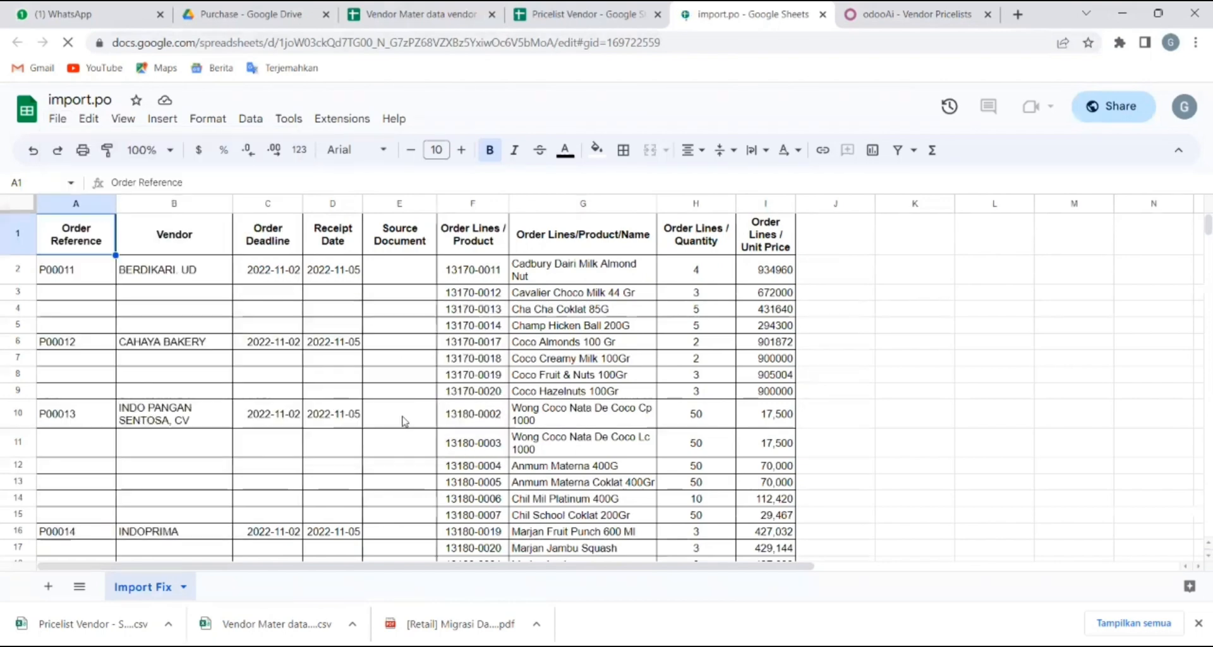
click(934, 12)
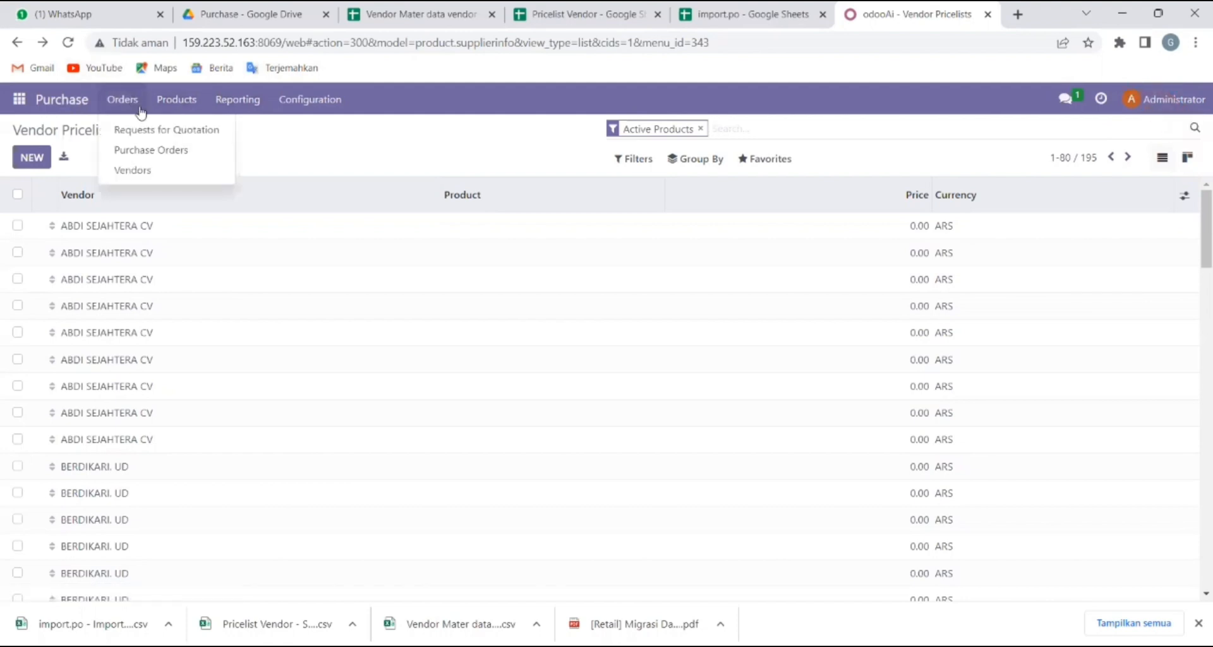
Load 'import.po - Import Fix (3)' into the Requests for Quotation importer, then return to the RFQ list.
click(171, 139)
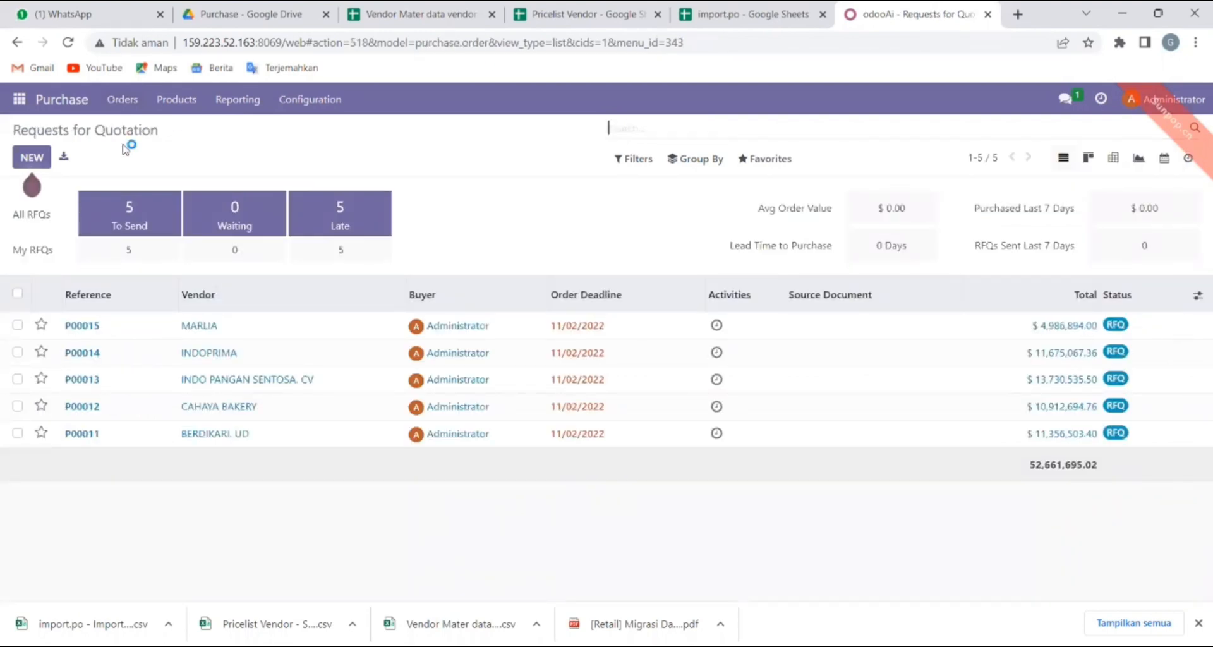
mouse_move(32, 182)
click(777, 162)
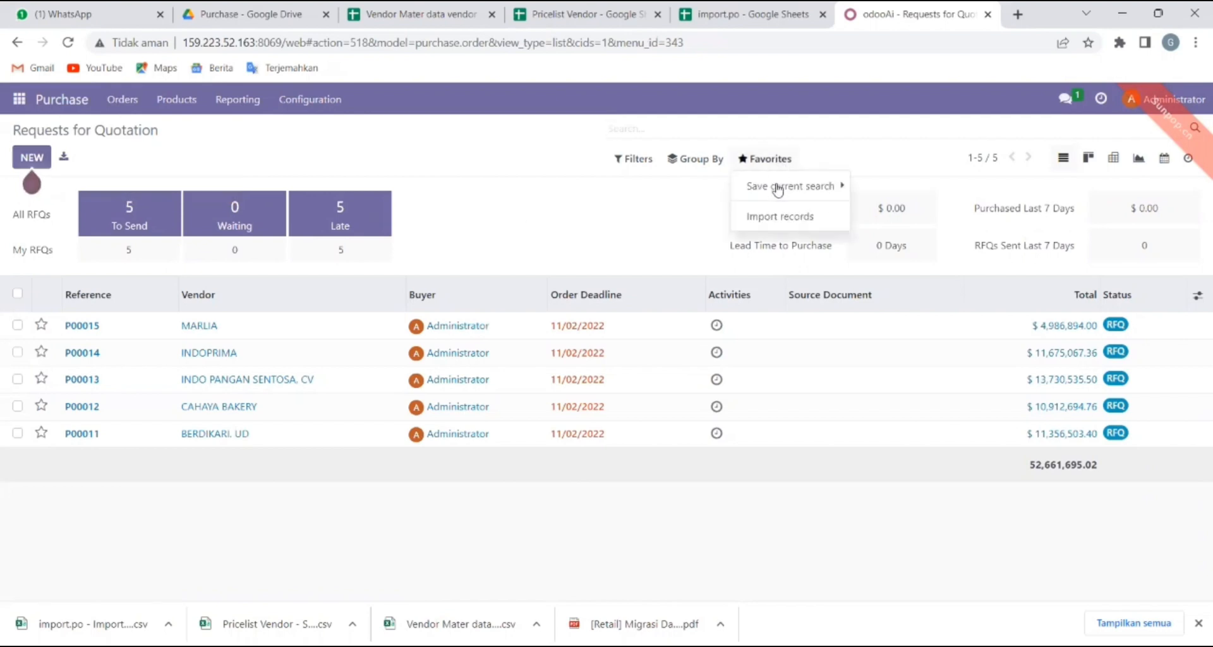
click(786, 218)
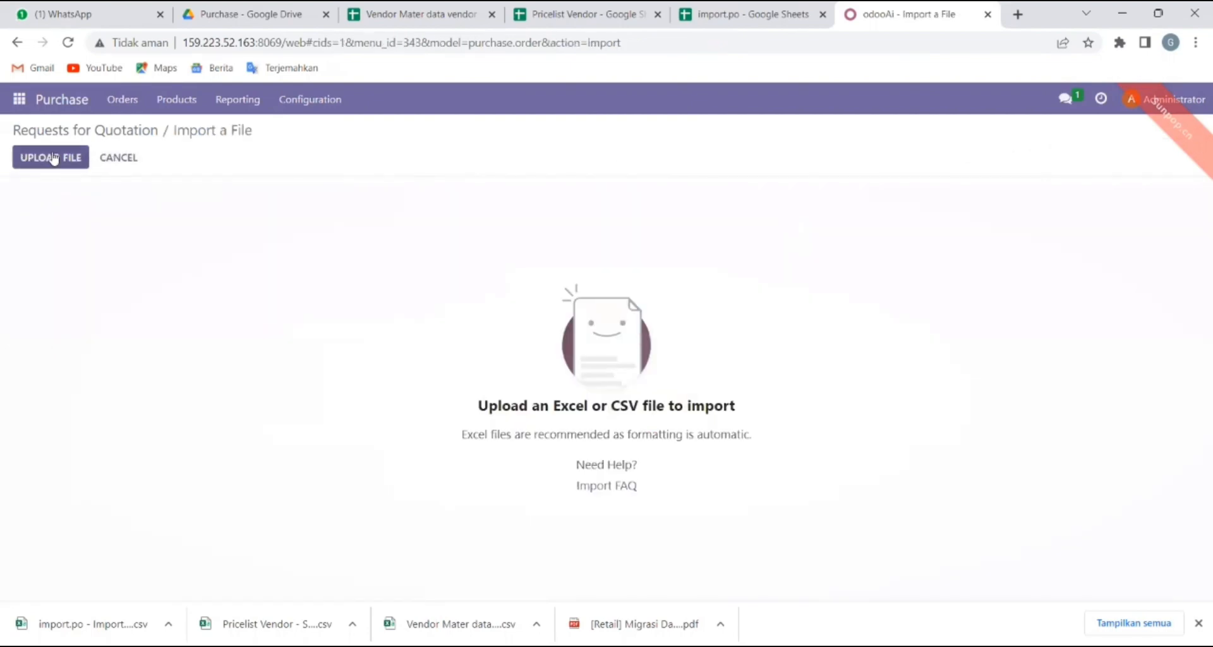
click(49, 156)
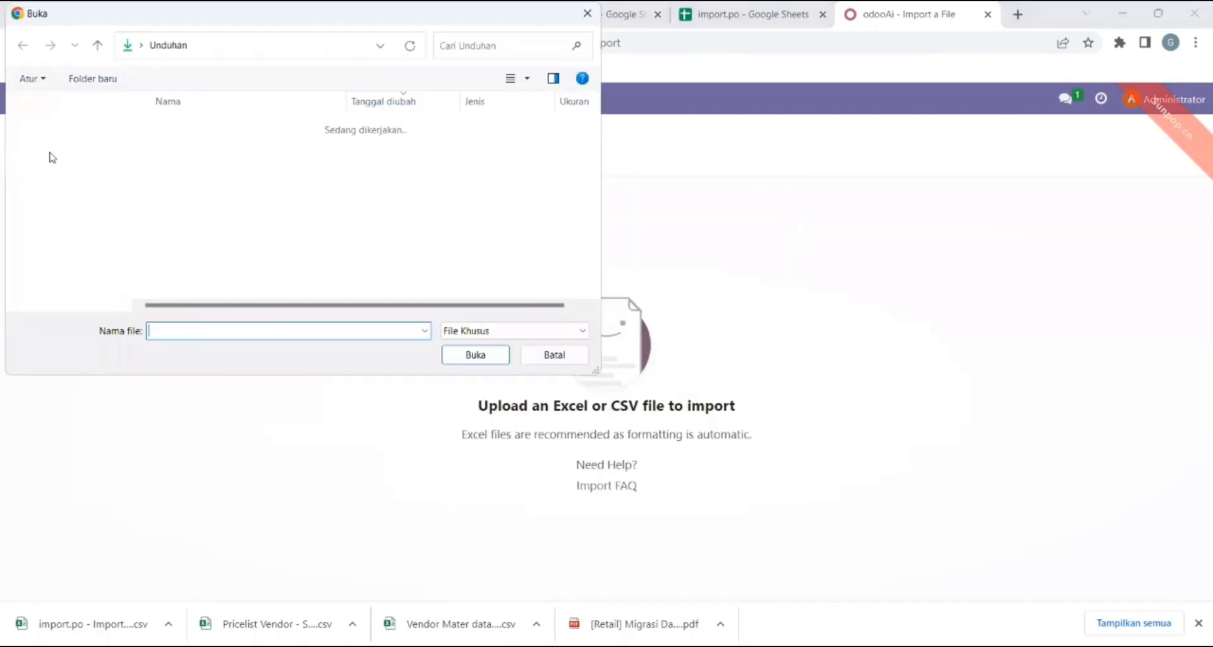
click(200, 148)
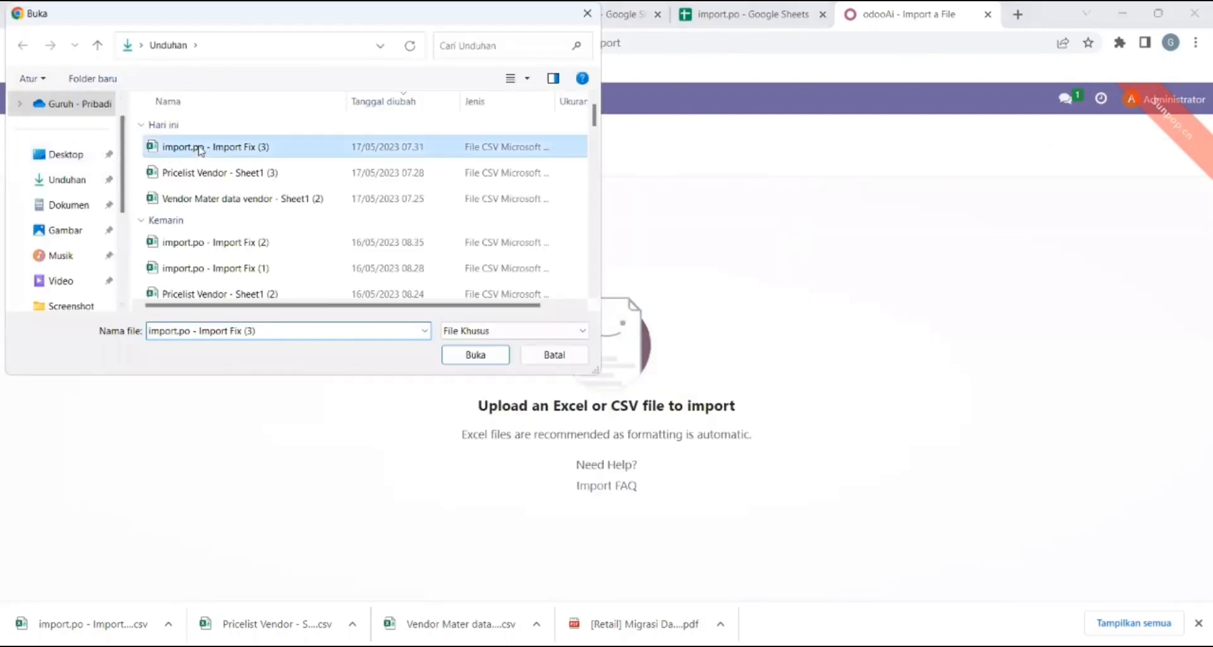
click(481, 357)
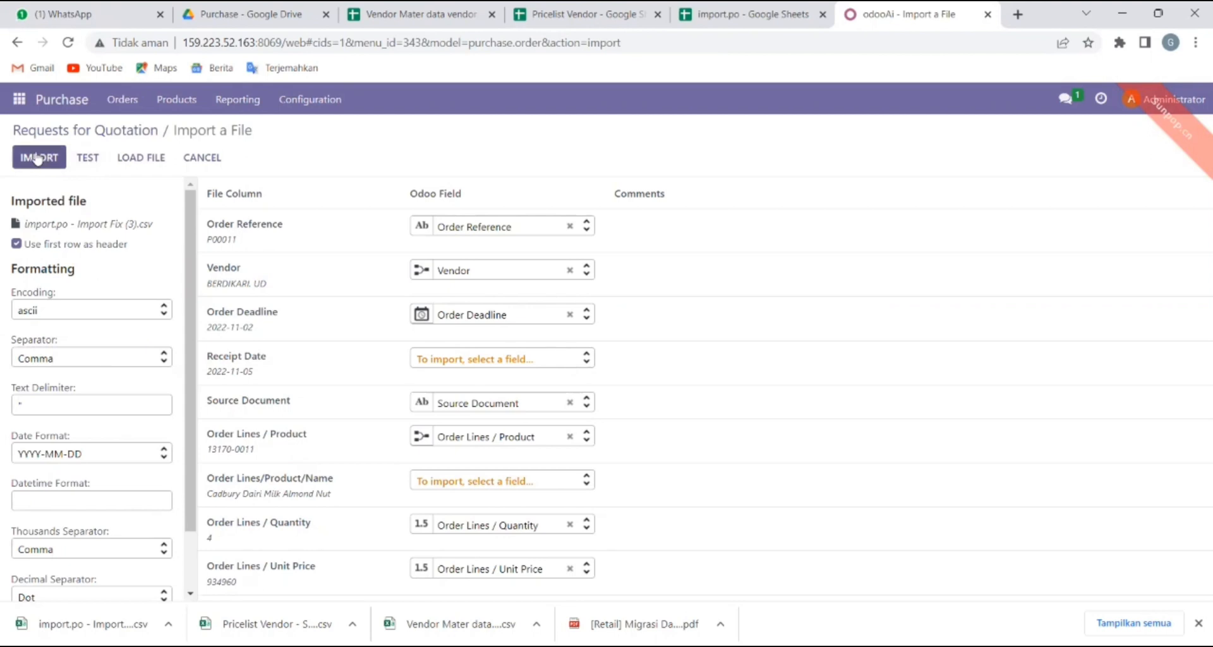
click(74, 129)
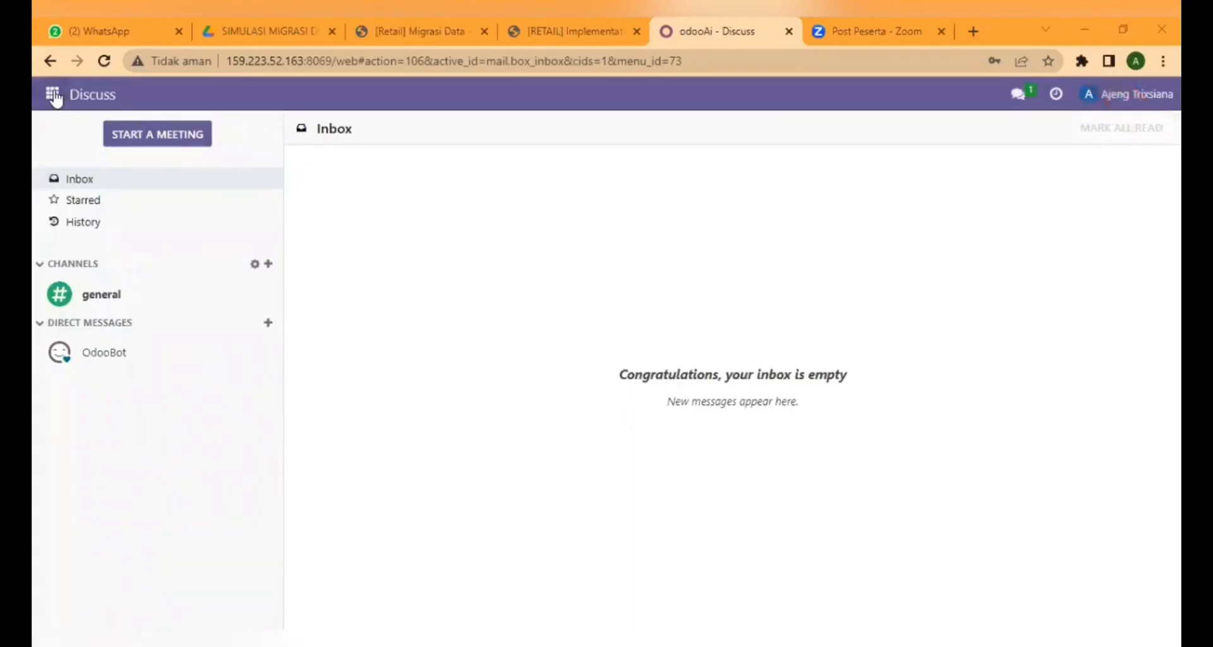
Switch to the Inventory app and open the UoM Categories list.
click(53, 95)
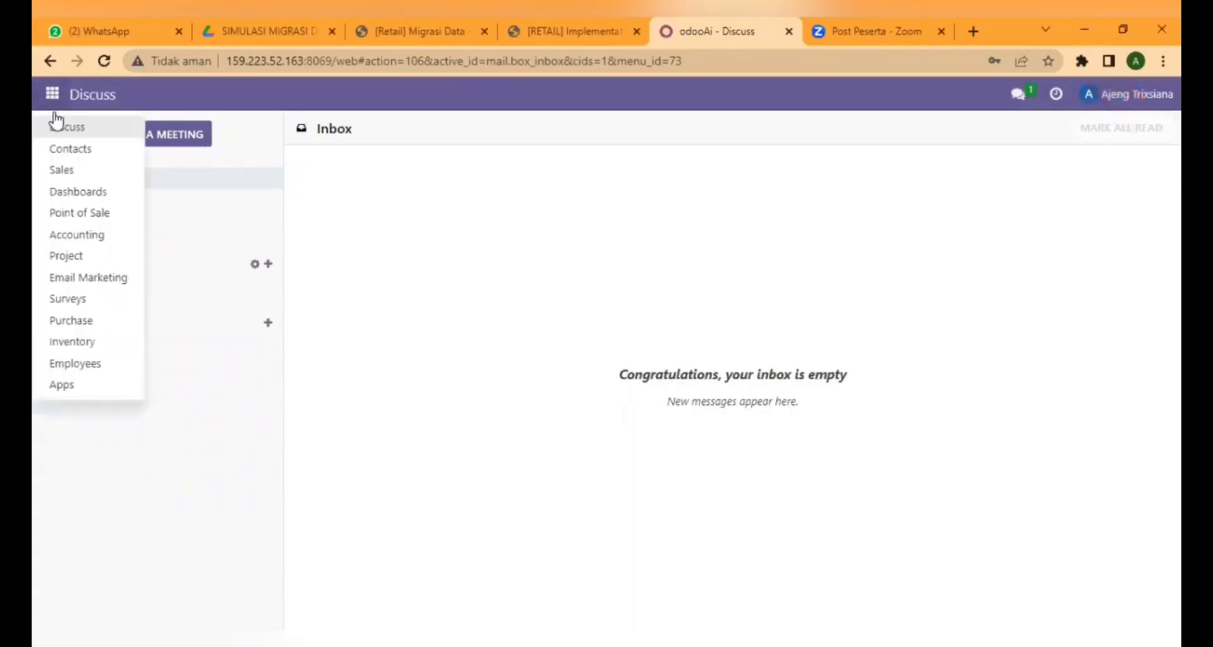
click(82, 349)
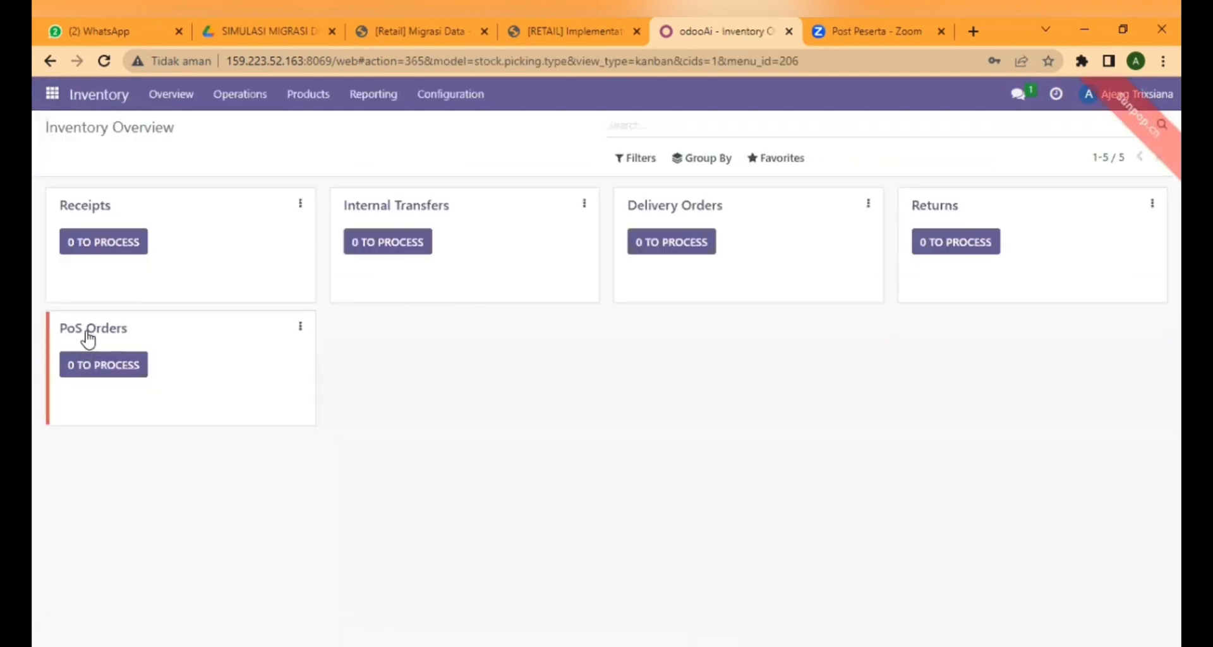
click(438, 101)
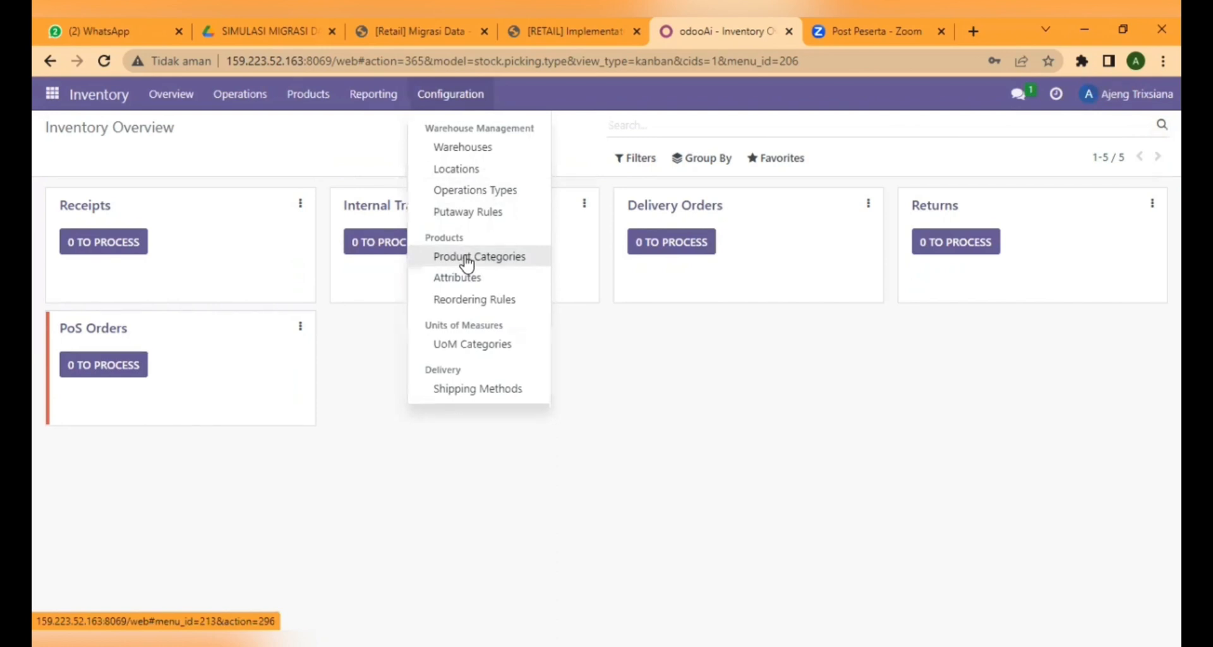
click(465, 346)
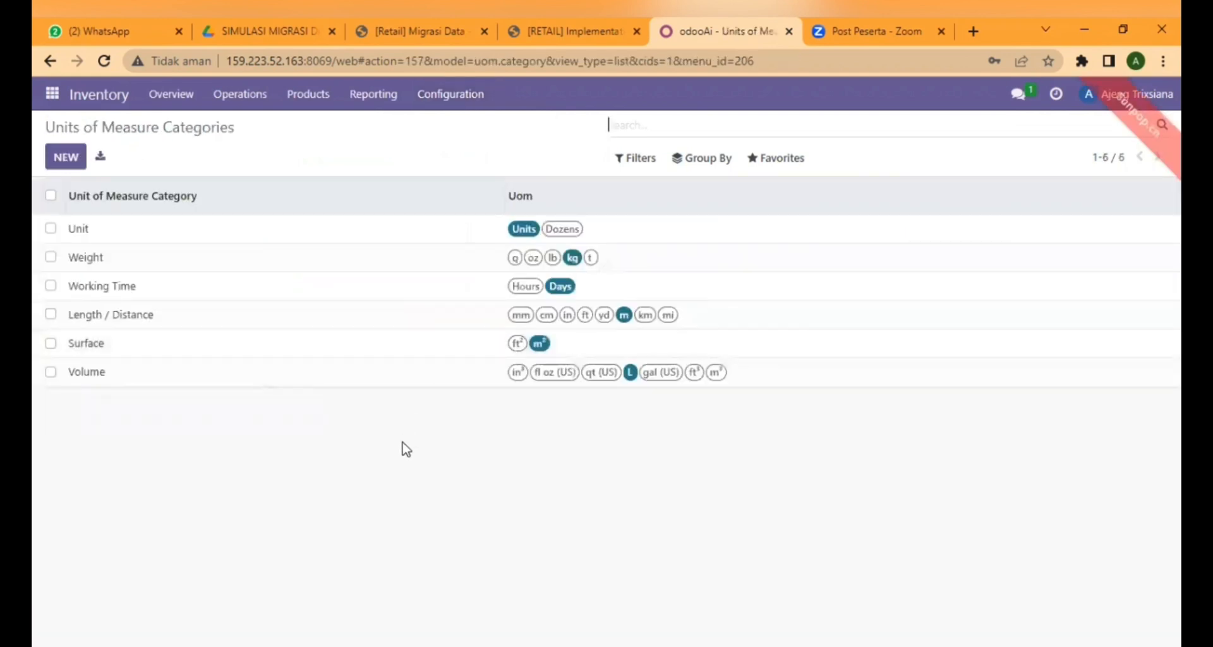
Import '08 import.uom' from CTECH > INVENTORY, adding Pcs, Karton 24 and Karton 36 categories.
click(791, 165)
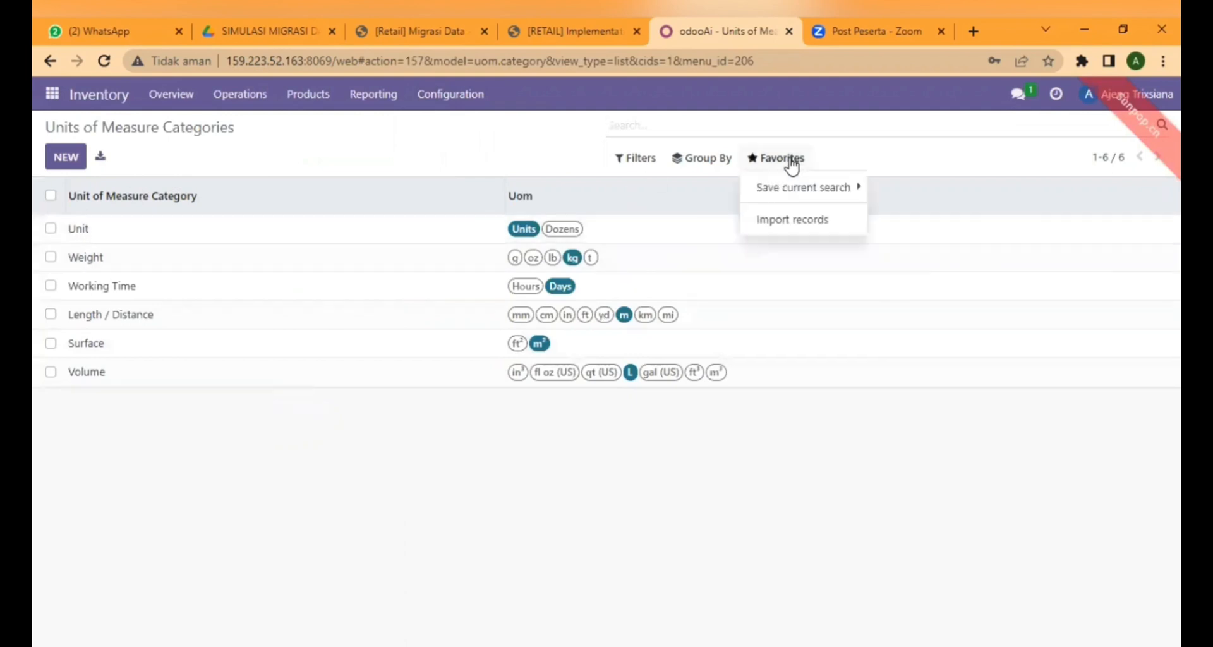
click(801, 222)
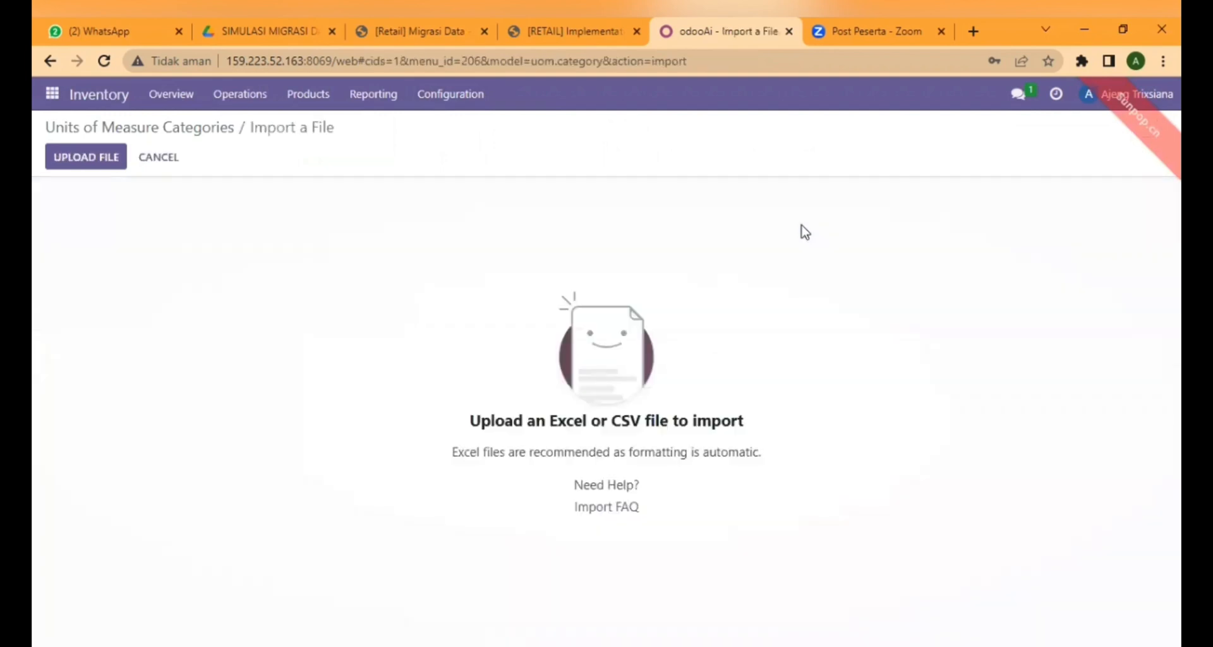
click(105, 161)
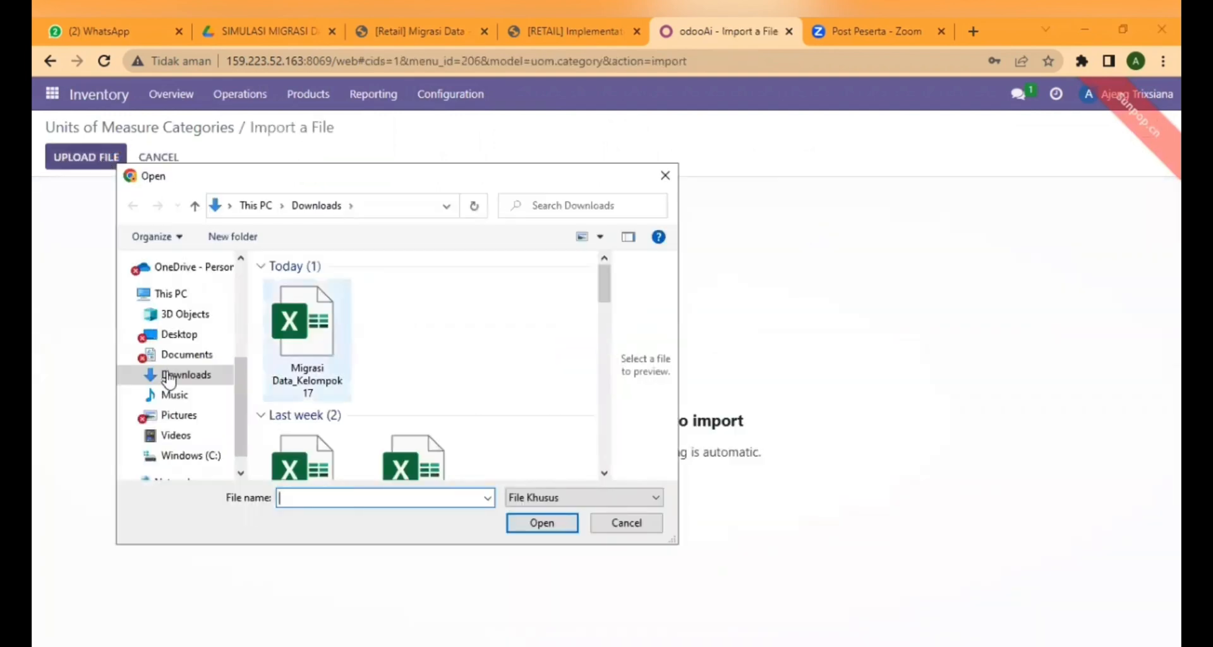
click(182, 355)
double_click(387, 311)
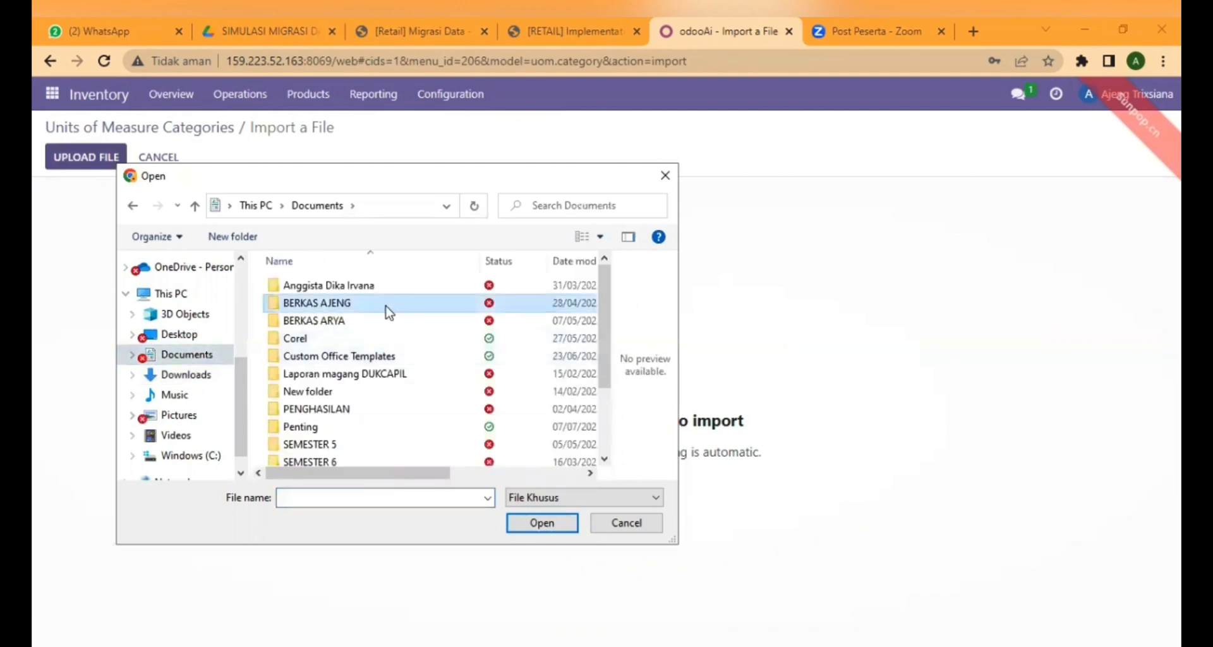
double_click(388, 289)
double_click(387, 302)
scroll(604, 408, down, 1)
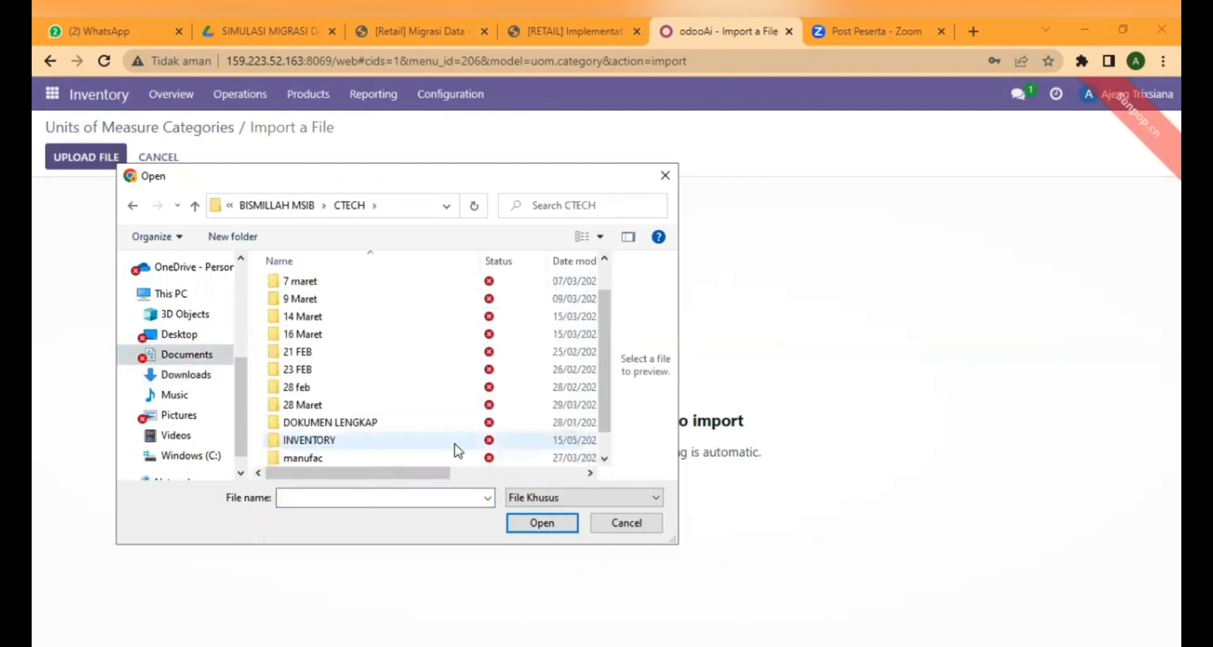
double_click(454, 450)
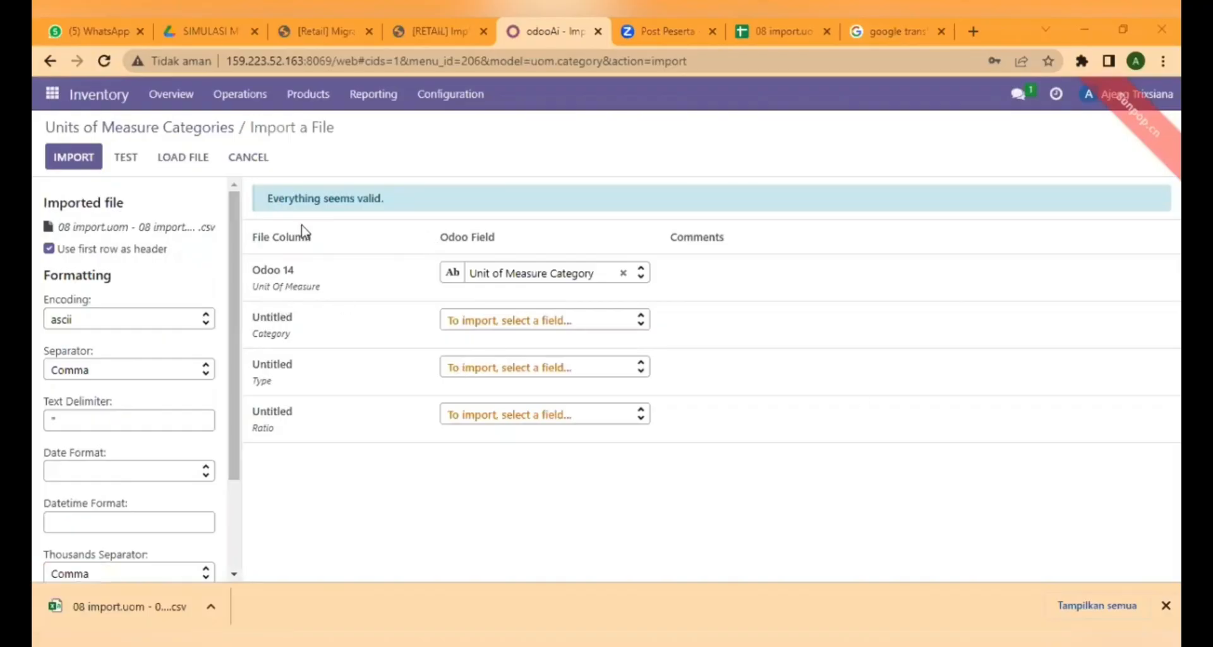
click(80, 159)
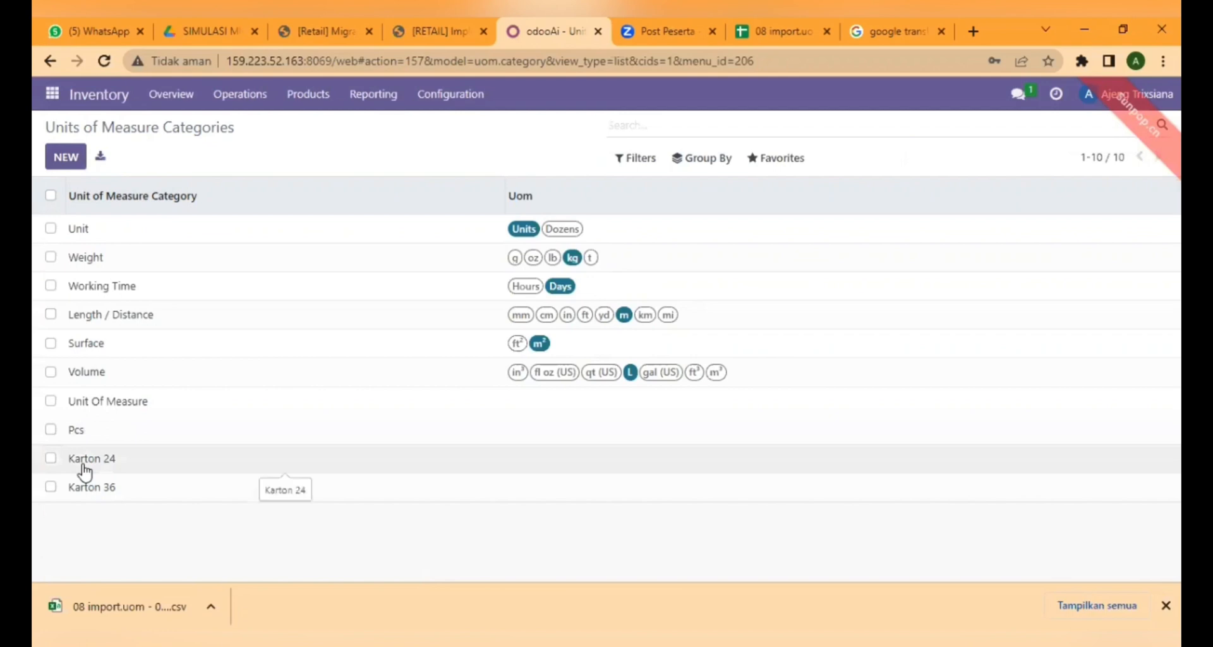
click(441, 102)
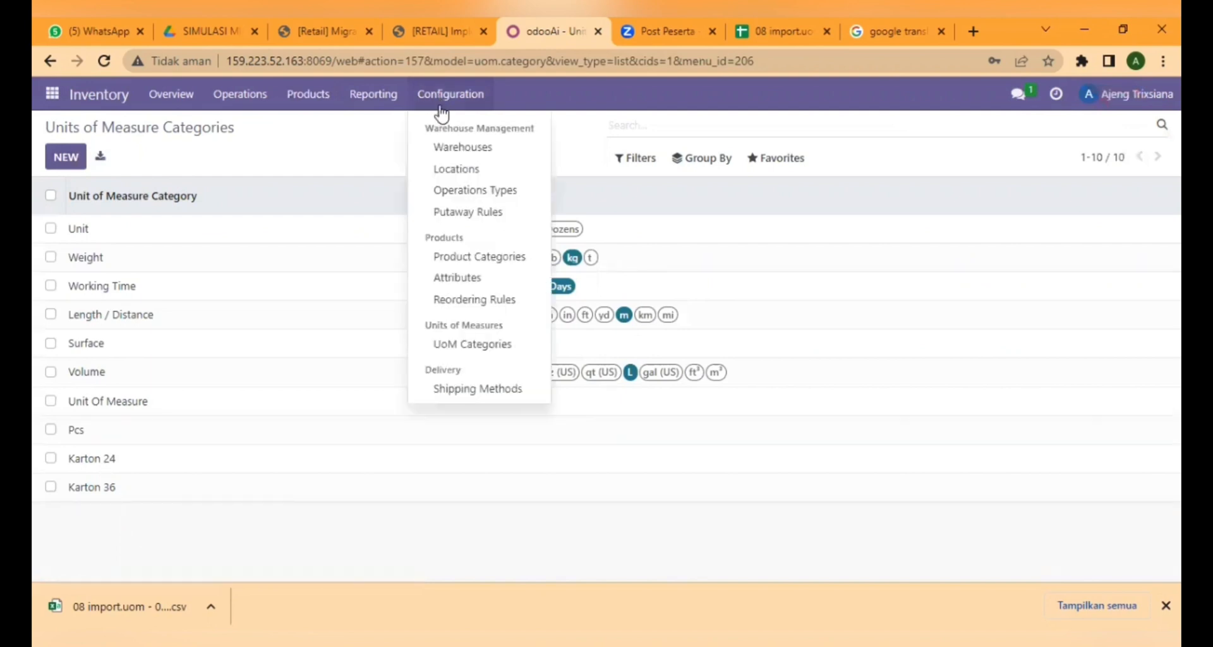
Import the product category CSV, adding 18 categories for 23 total, then return to Inventory Overview.
click(474, 258)
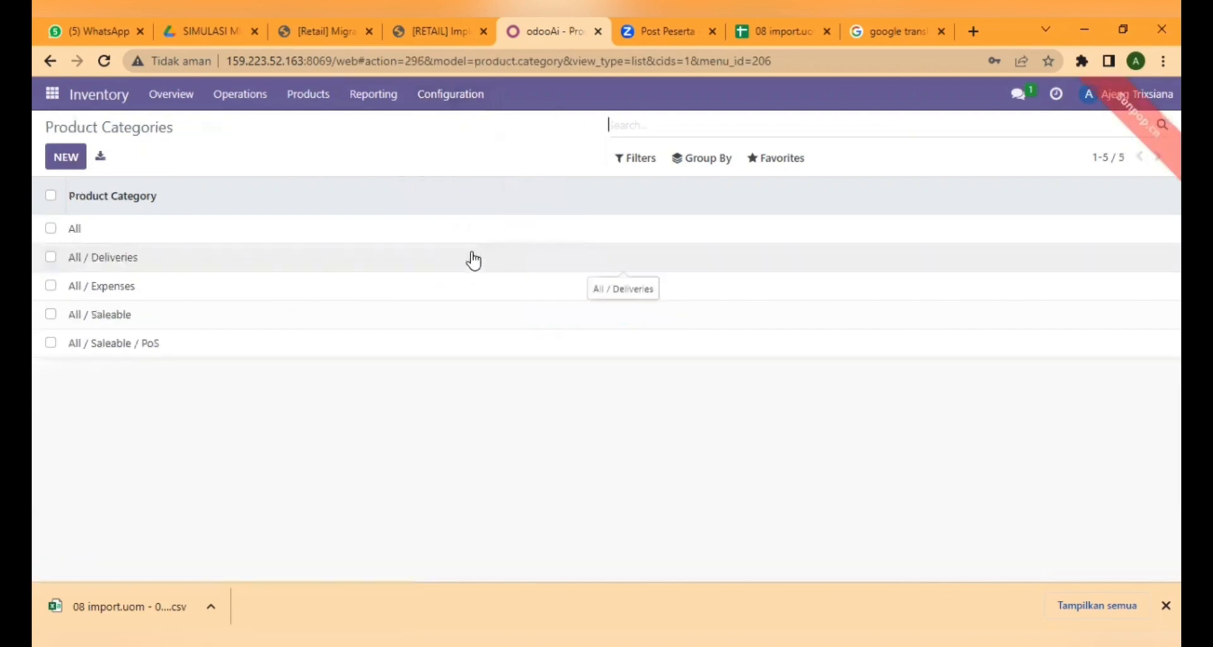
click(776, 159)
click(790, 217)
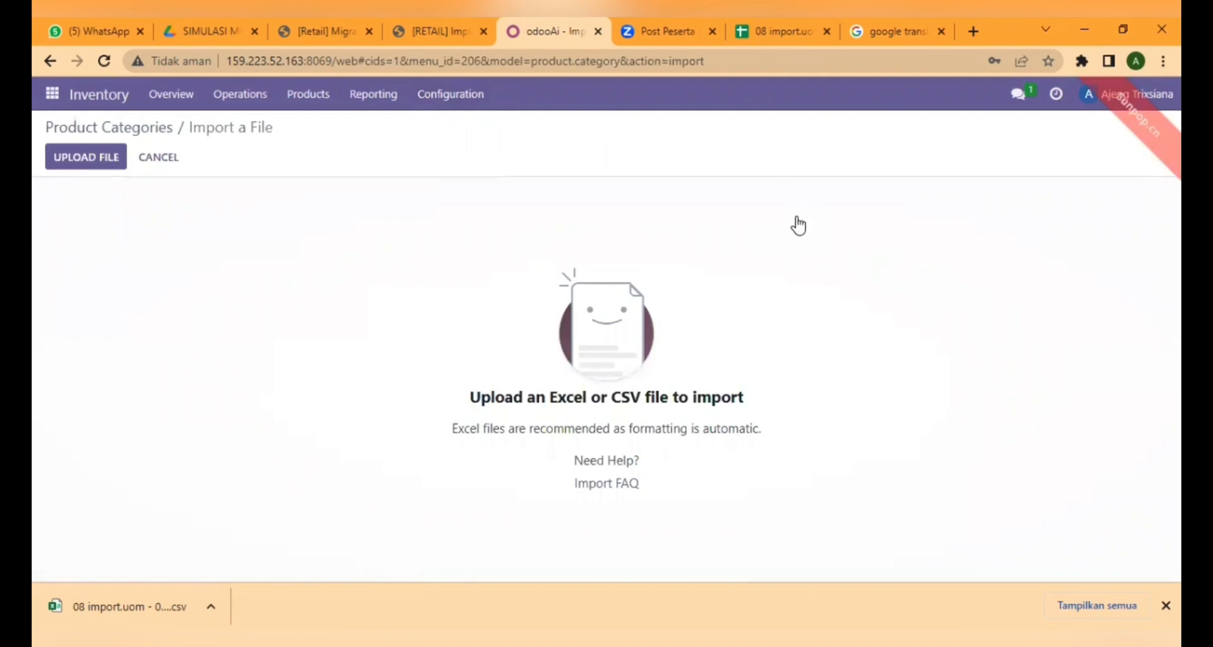
click(104, 158)
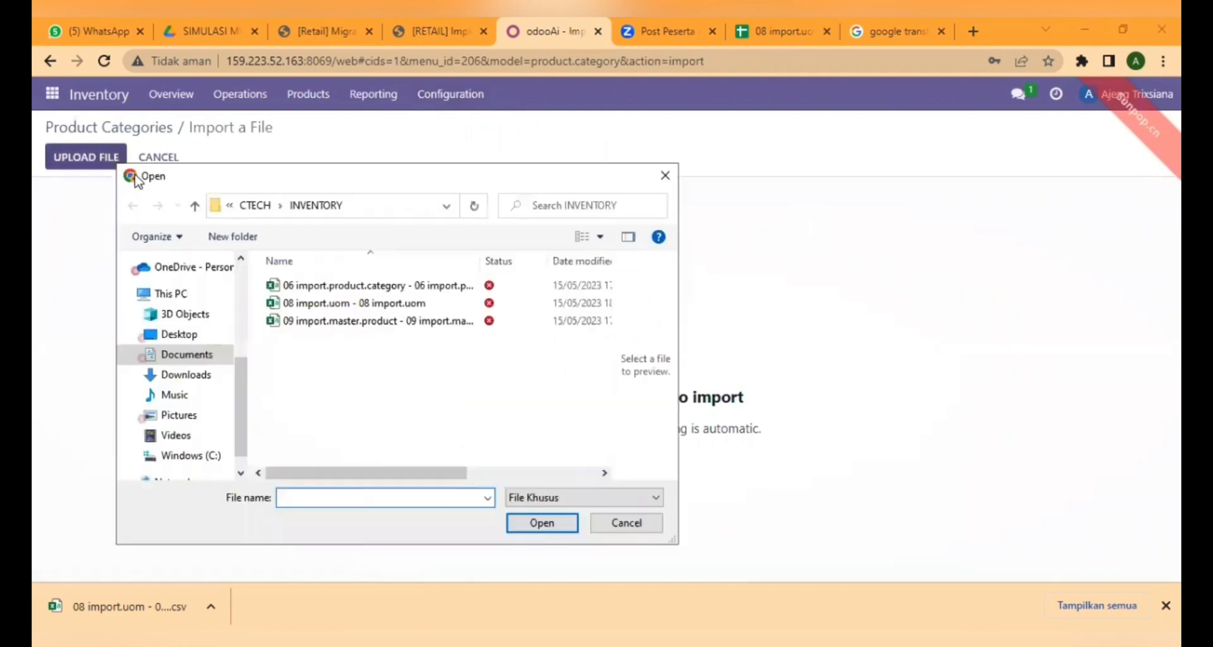
click(300, 290)
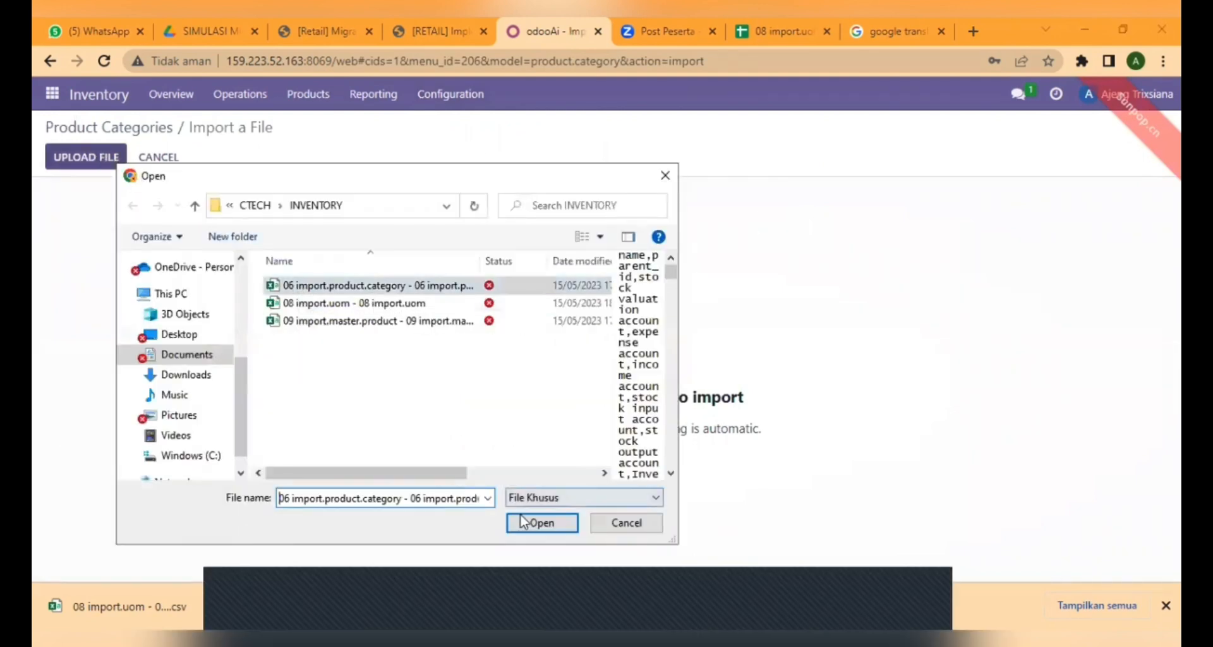
click(525, 522)
click(95, 158)
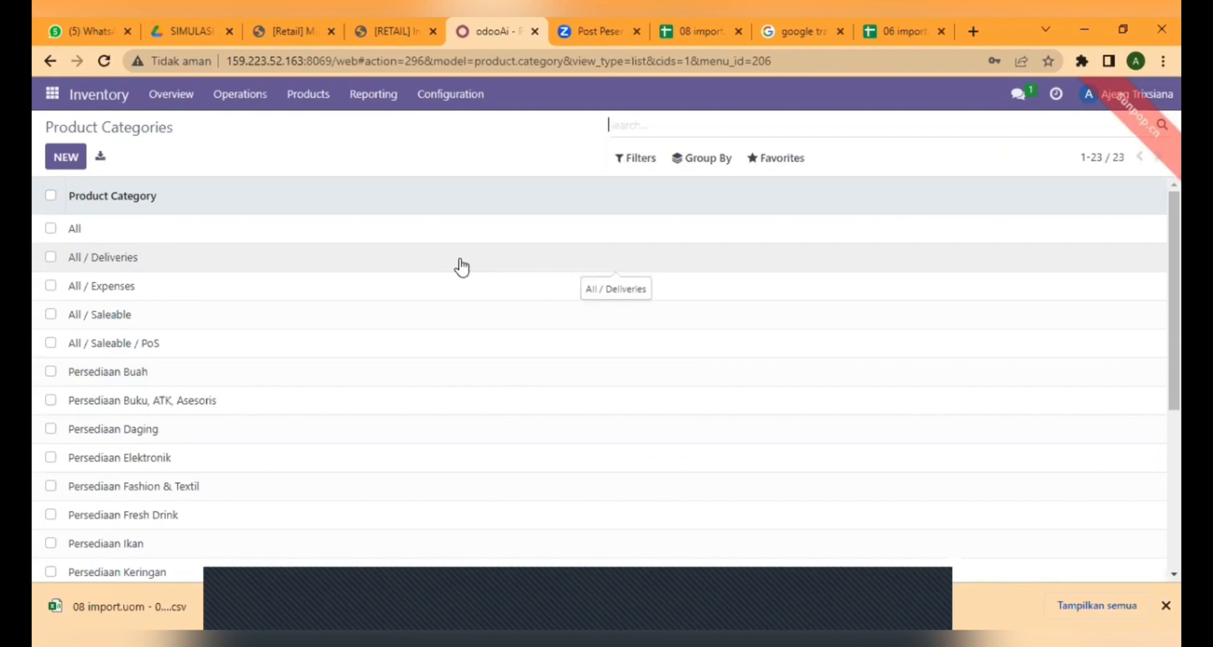
click(115, 99)
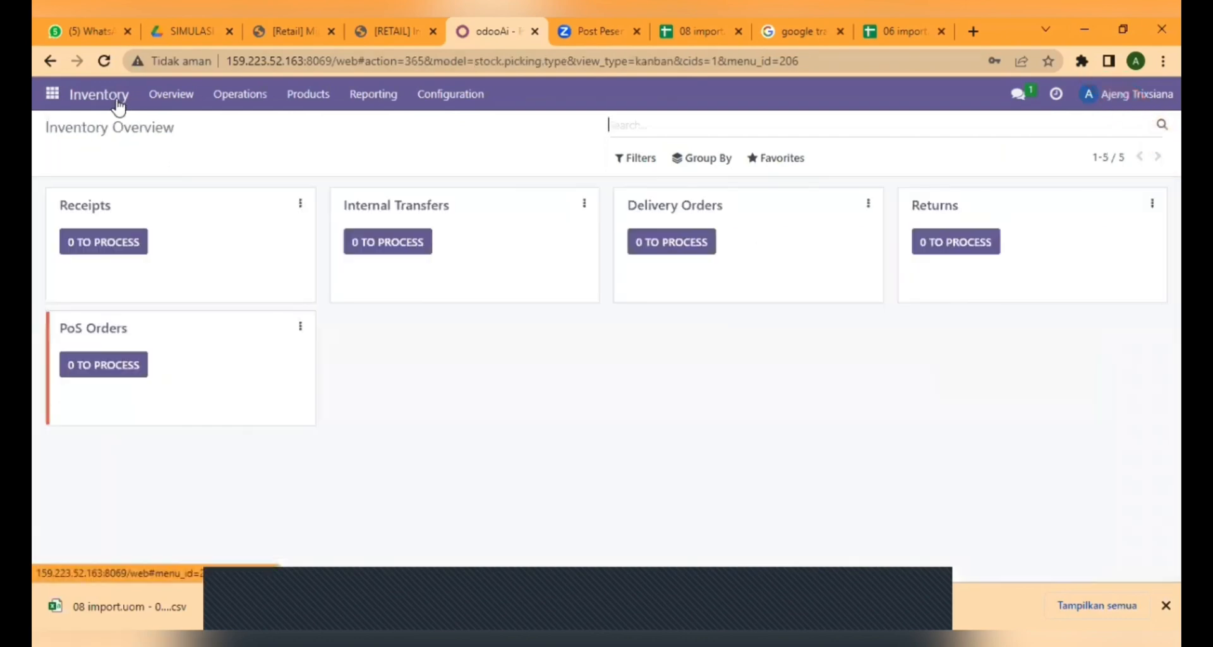
Load the 09 import.master.product CSV into the Products importer.
click(310, 104)
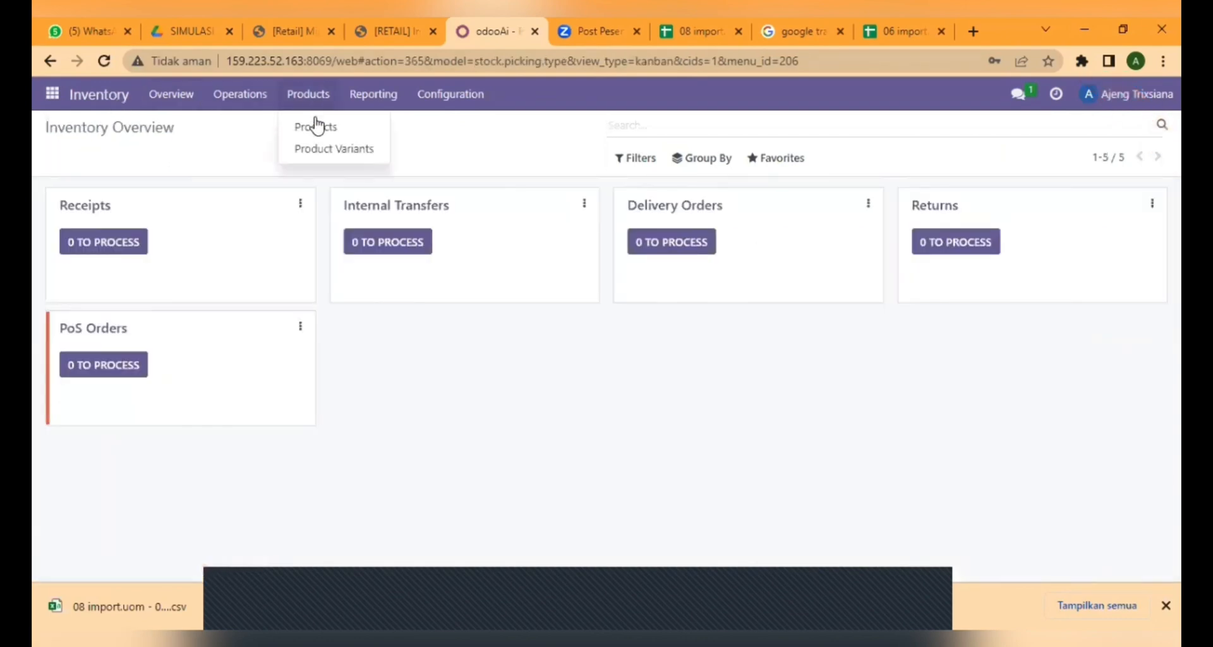
click(317, 128)
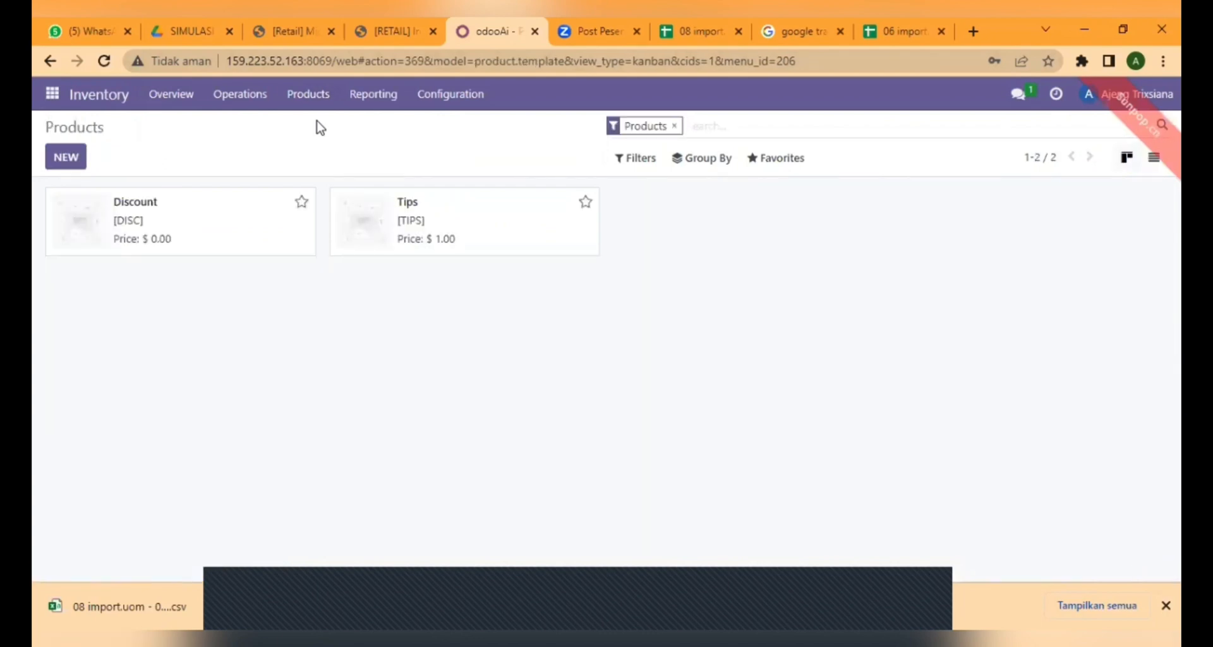
click(776, 157)
click(797, 219)
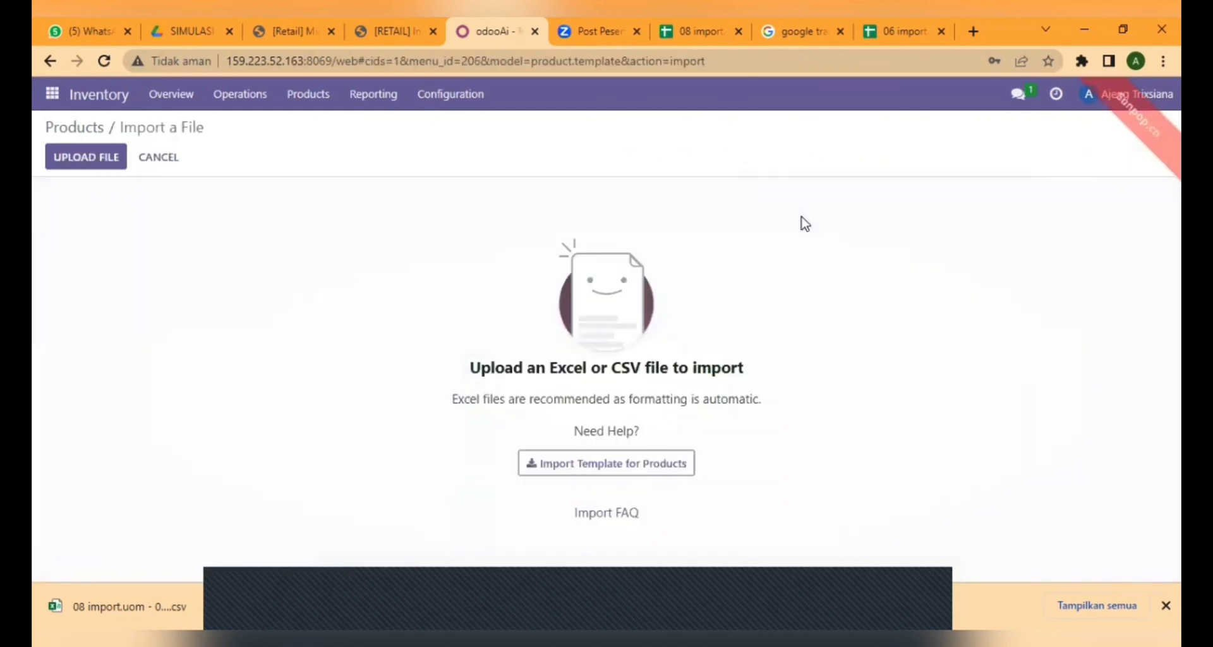
click(101, 157)
click(360, 321)
click(542, 523)
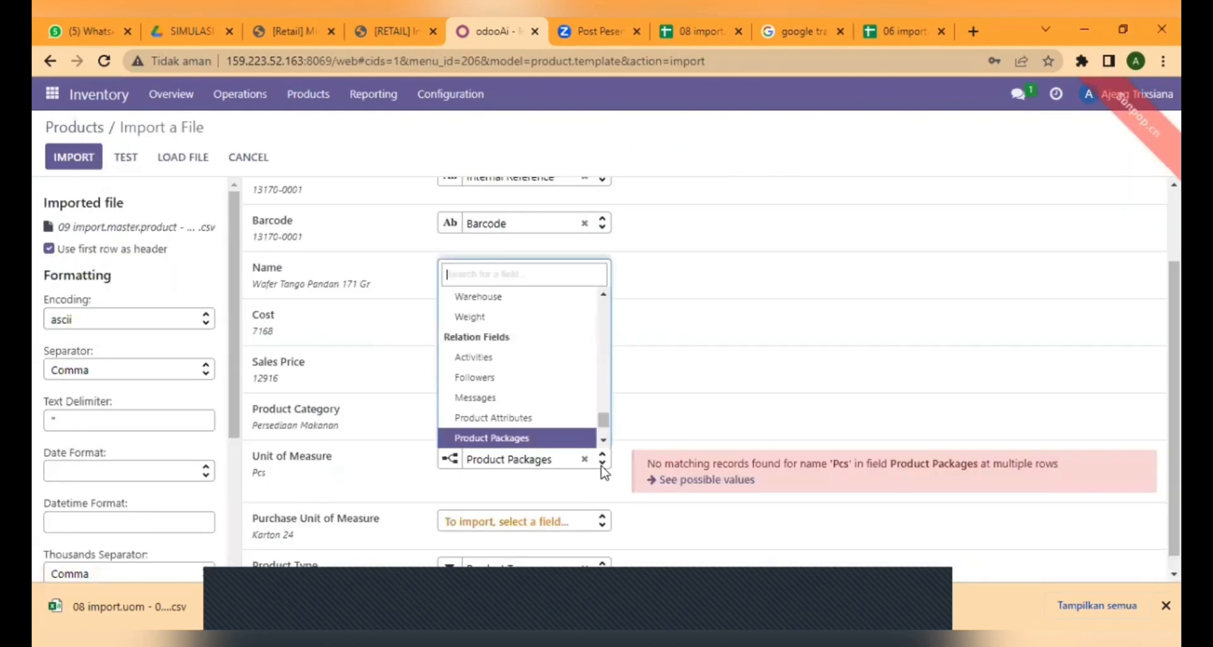
Map Unit of Measure to Description on Picking, test, and import the 195 products.
scroll(603, 433, down, 3)
drag(603, 429, 590, 277)
scroll(572, 395, down, 1)
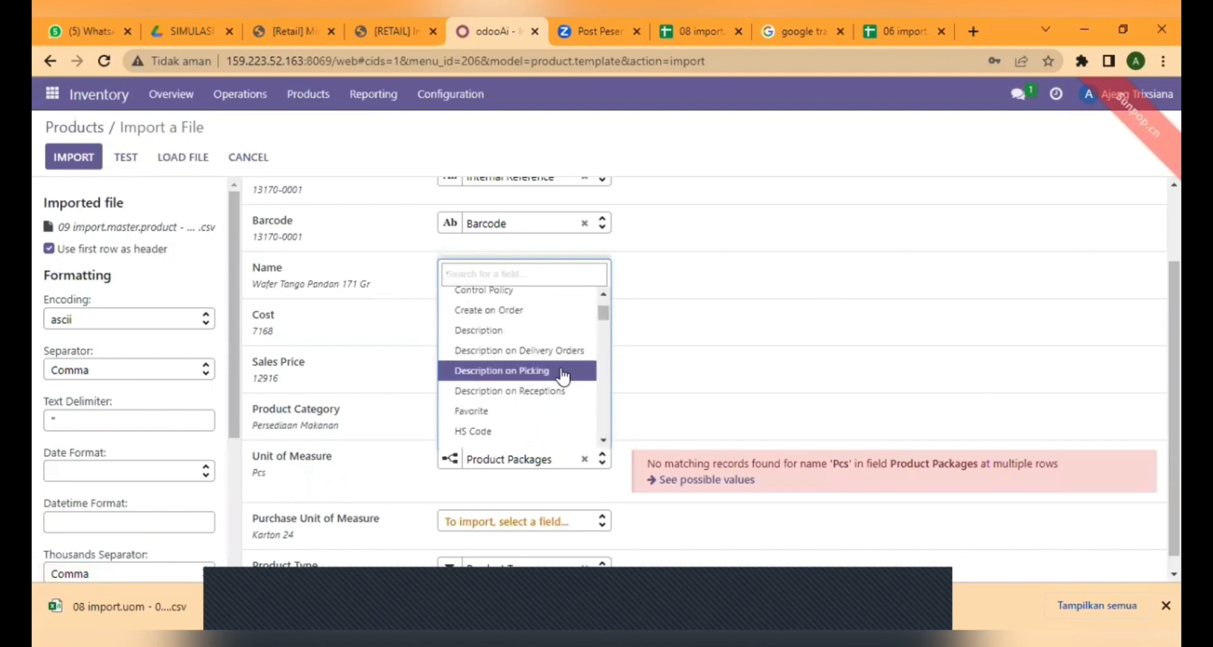
click(562, 373)
click(127, 153)
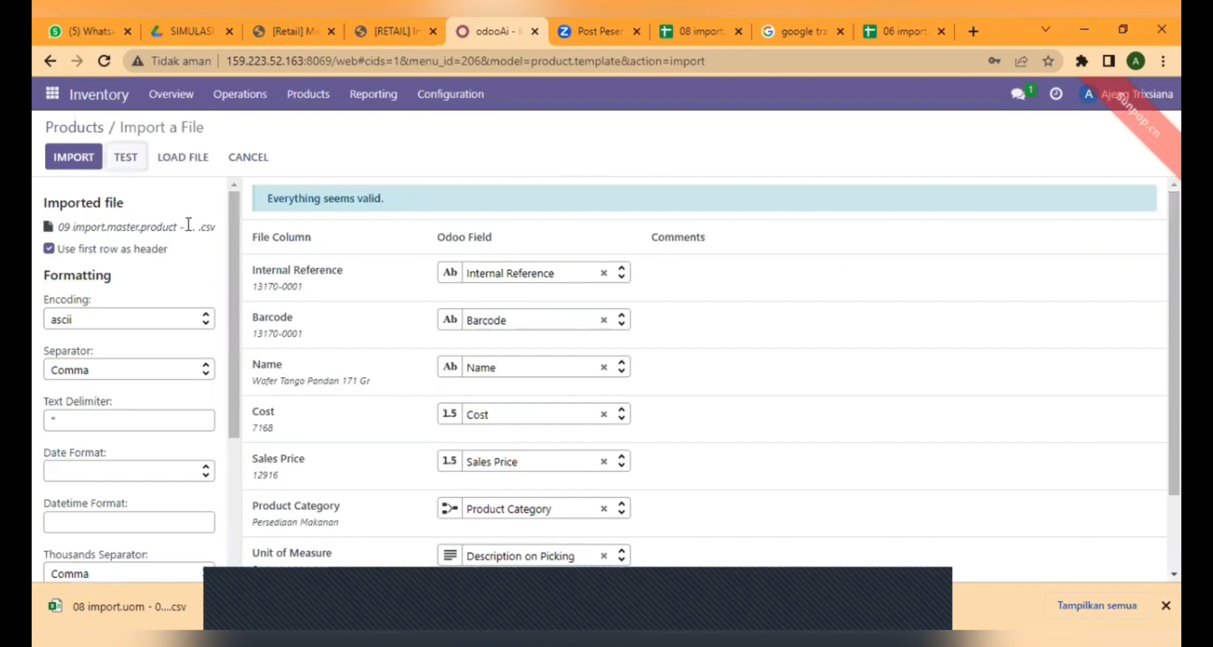
click(79, 156)
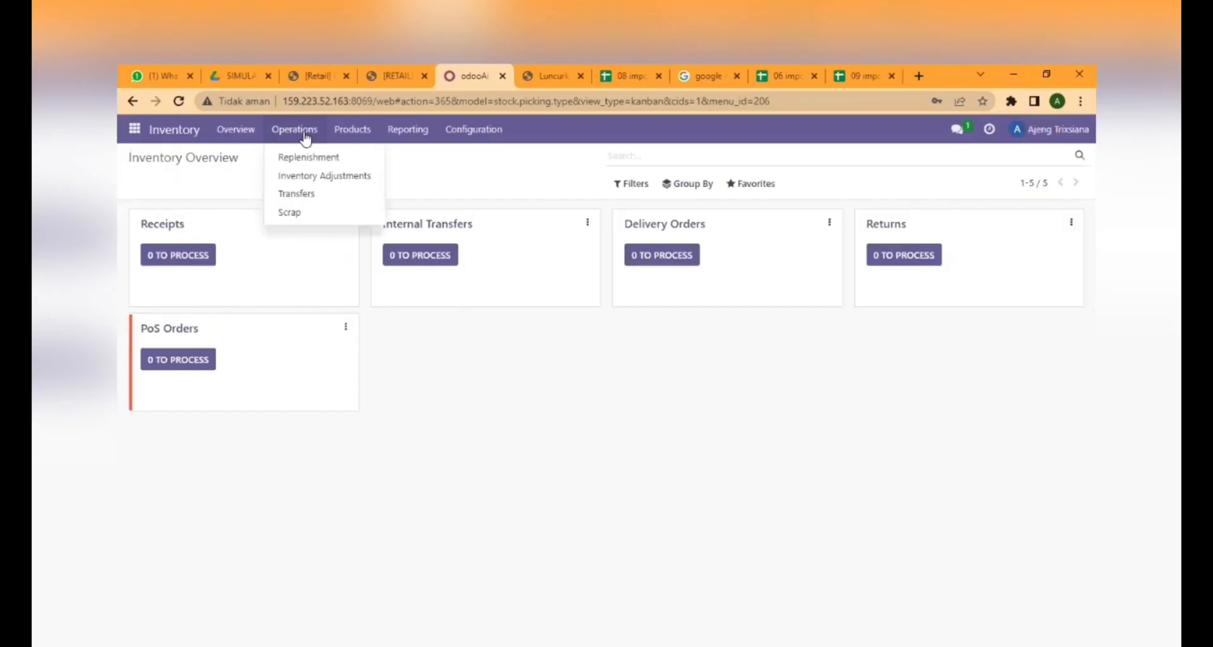
Import the 10 import.stock.inventory CSV into Inventory Adjustments with Inventories / Product unmapped, creating 194 counted lines.
click(317, 180)
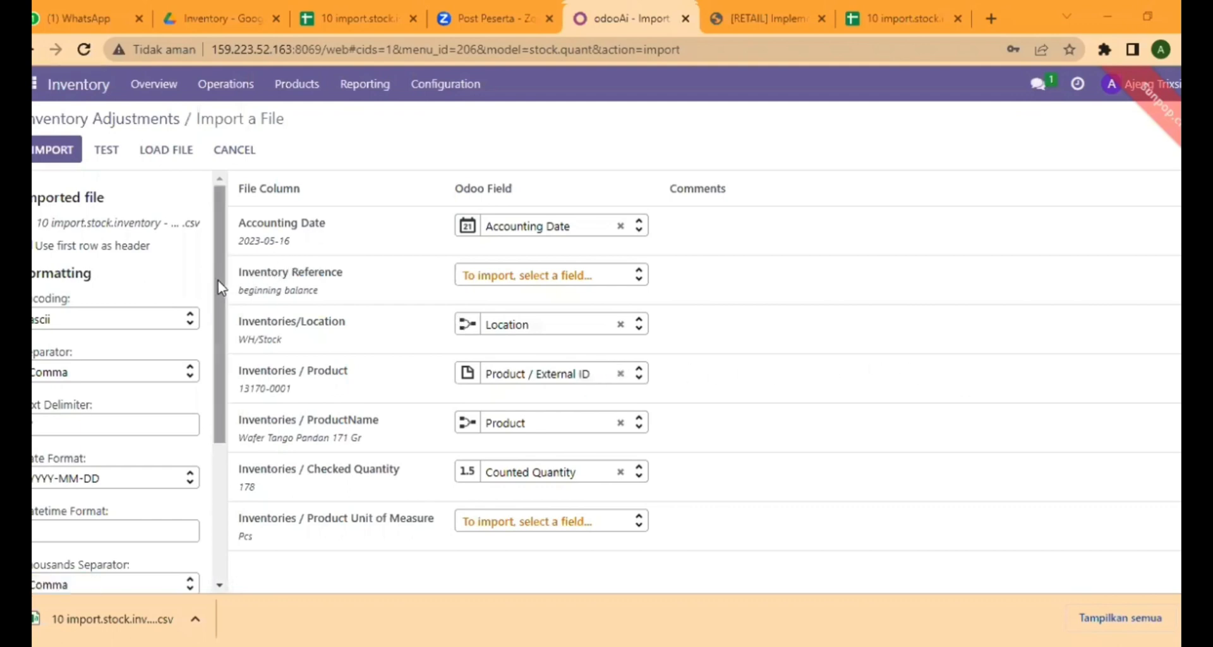
drag(218, 280, 212, 463)
scroll(196, 370, up, 5)
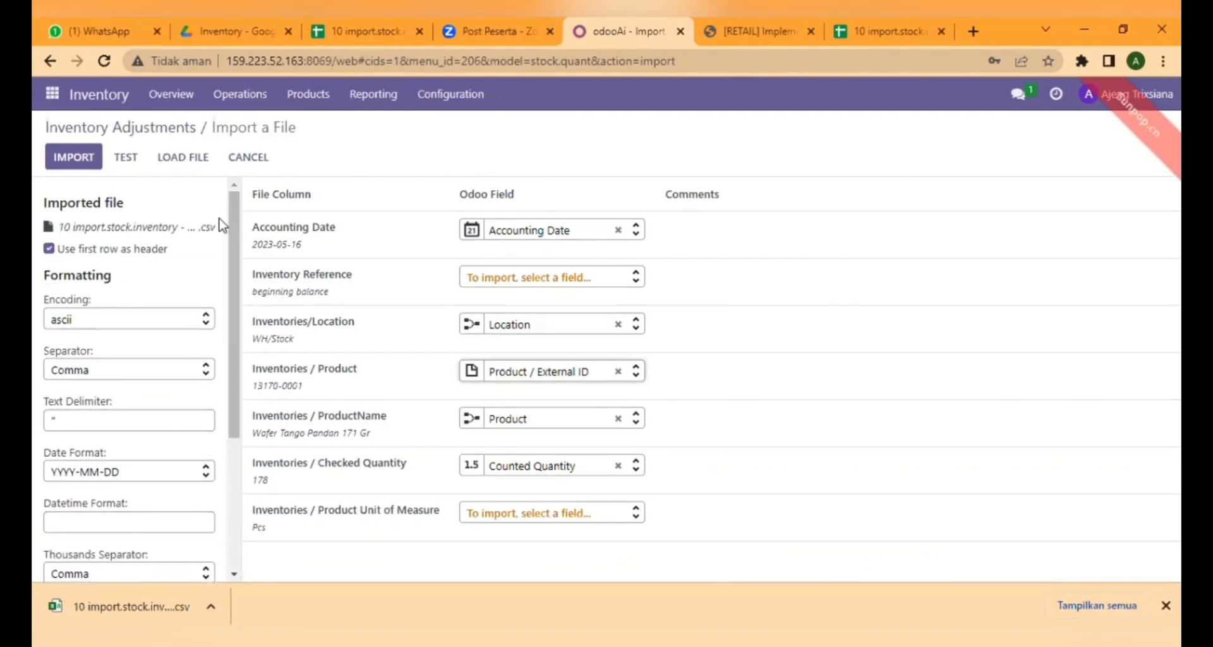
click(125, 157)
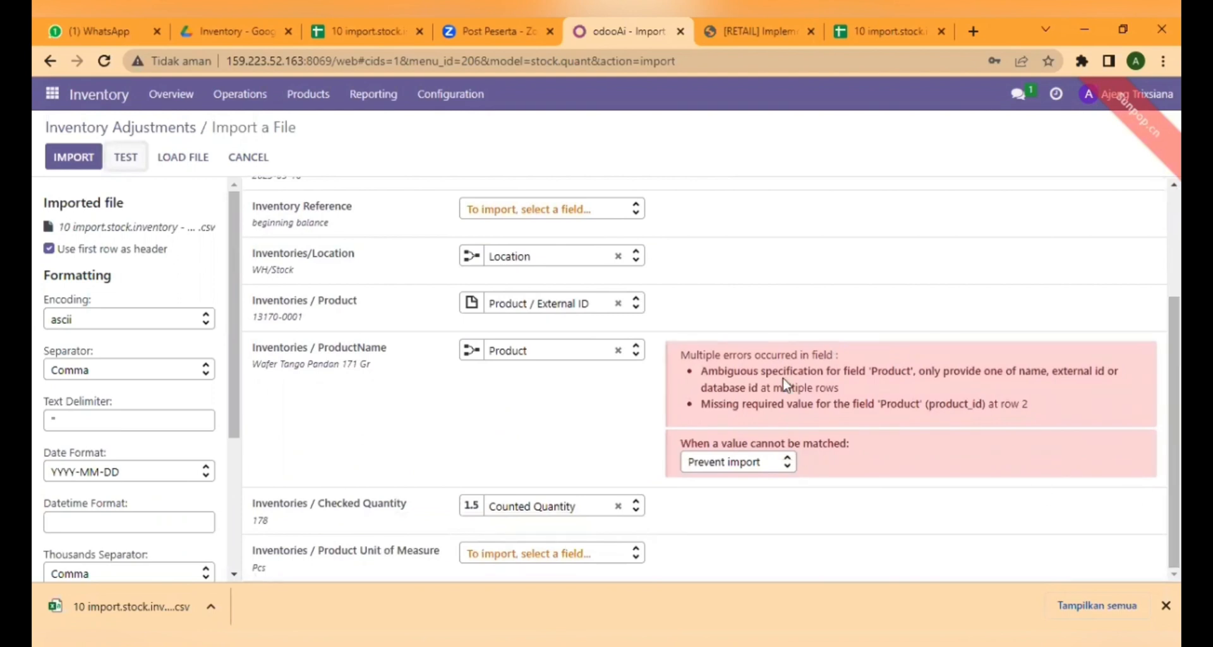
click(618, 303)
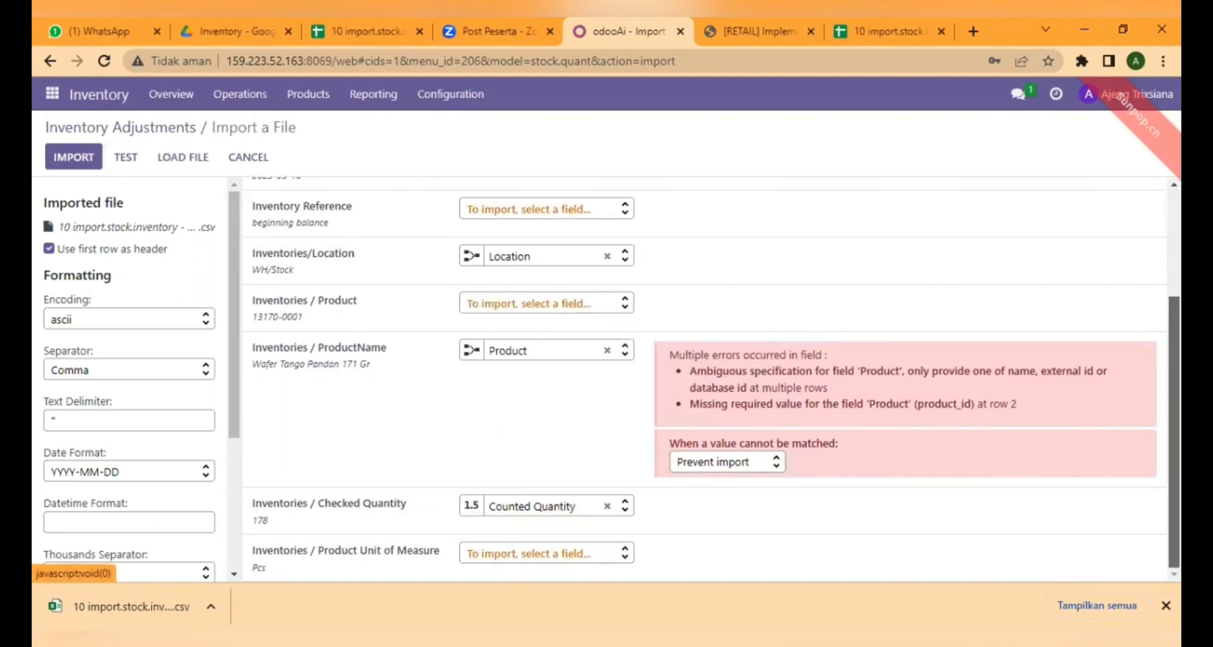
click(126, 157)
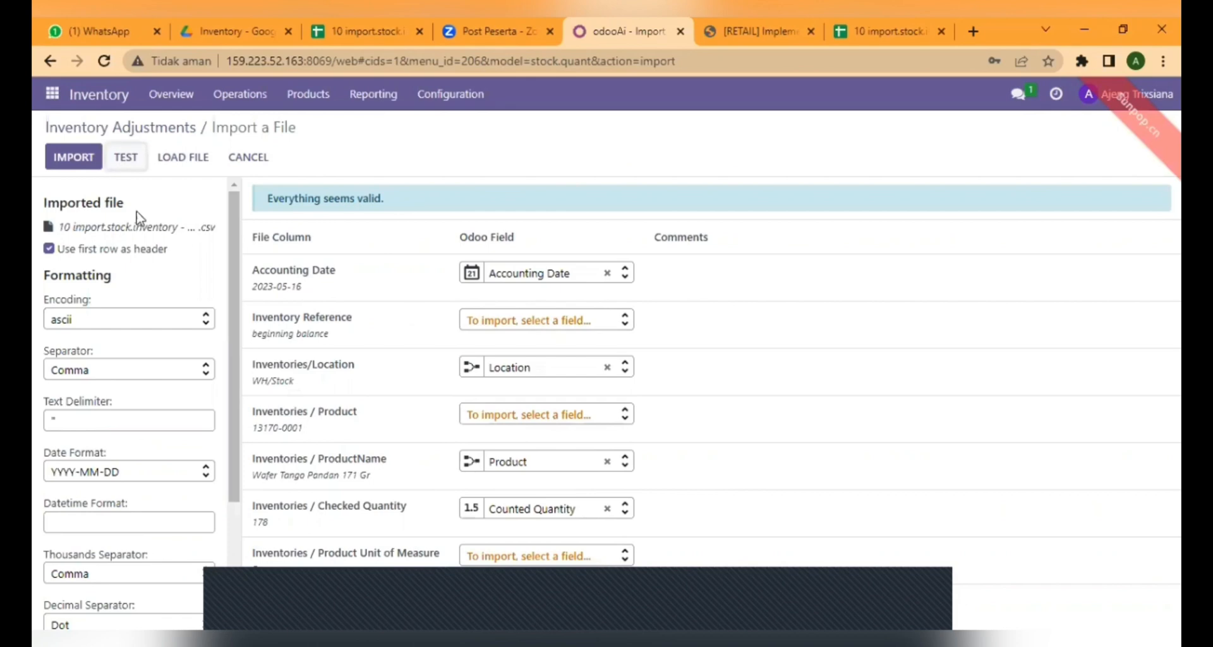
click(74, 156)
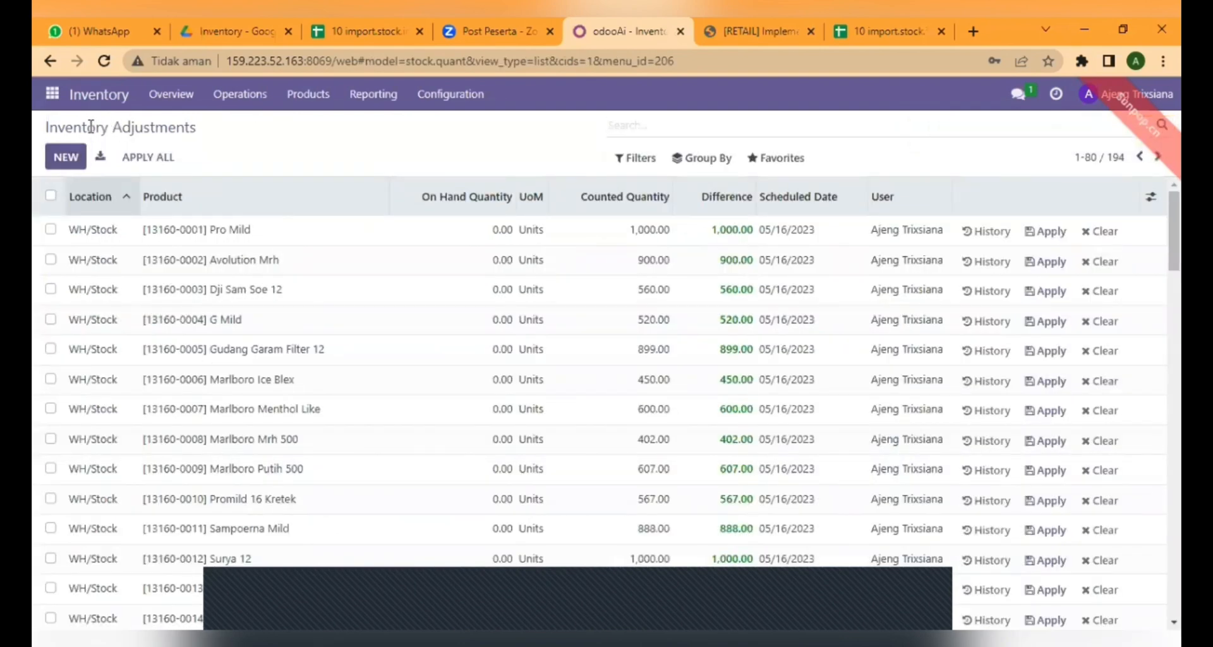
Select all 194 inventory adjustment lines.
click(51, 195)
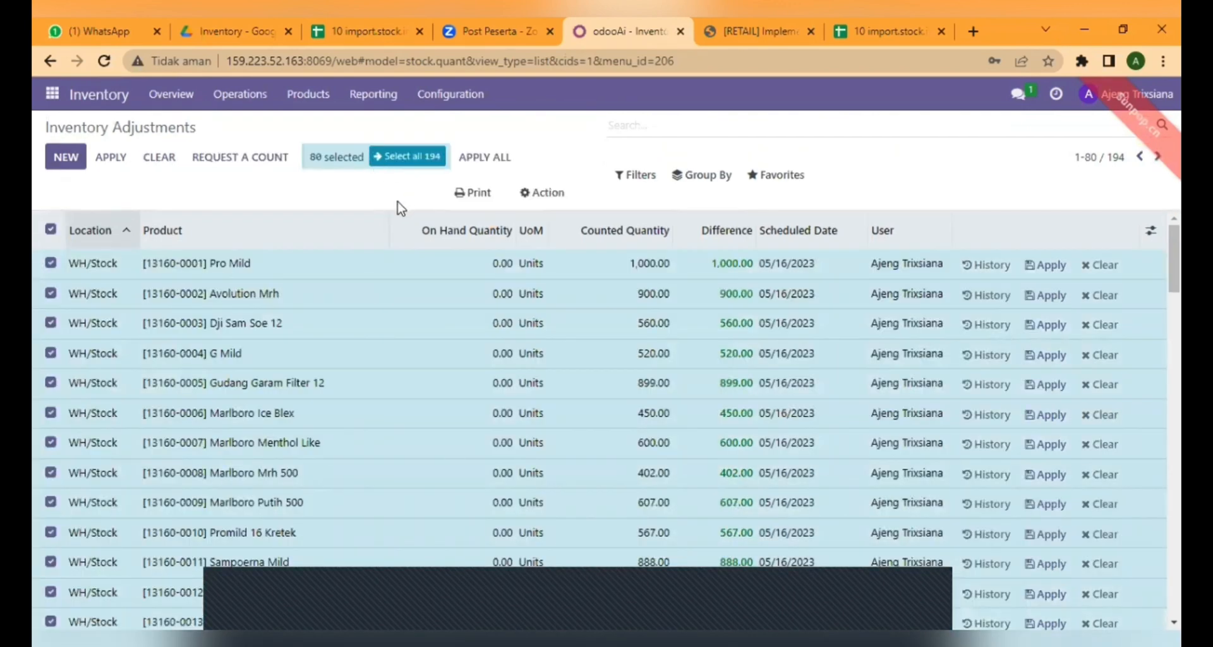
click(419, 158)
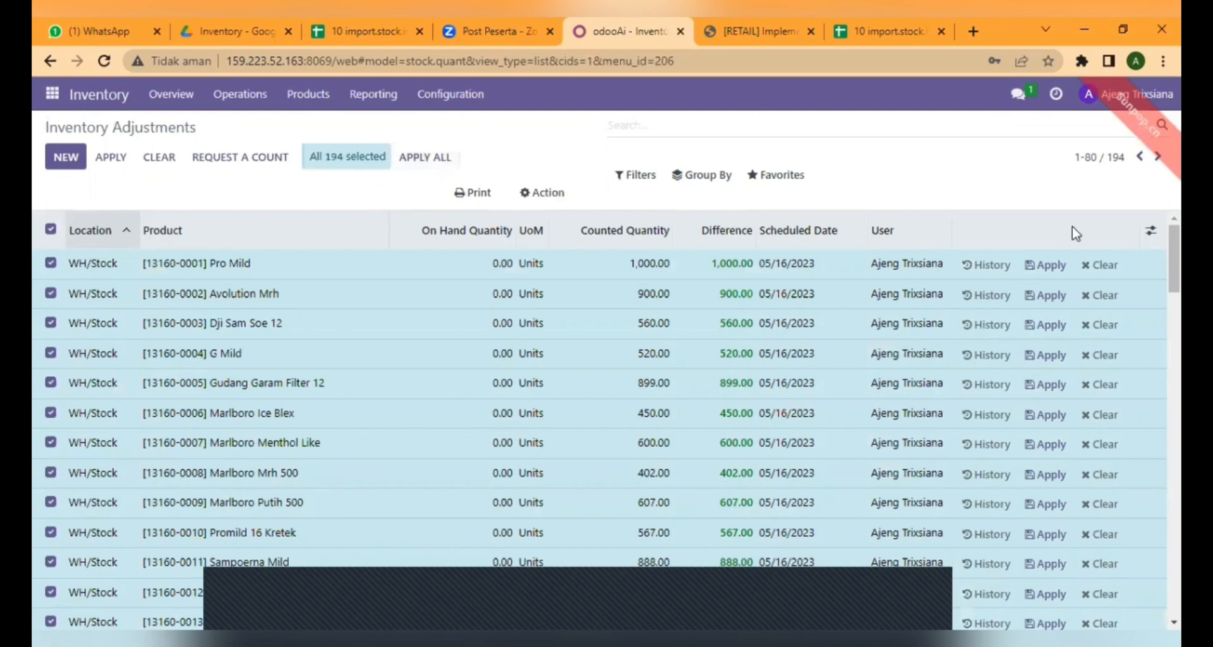
mouse_move(1174, 259)
mouse_down()
mouse_move(1174, 583)
mouse_move(1174, 258)
mouse_up()
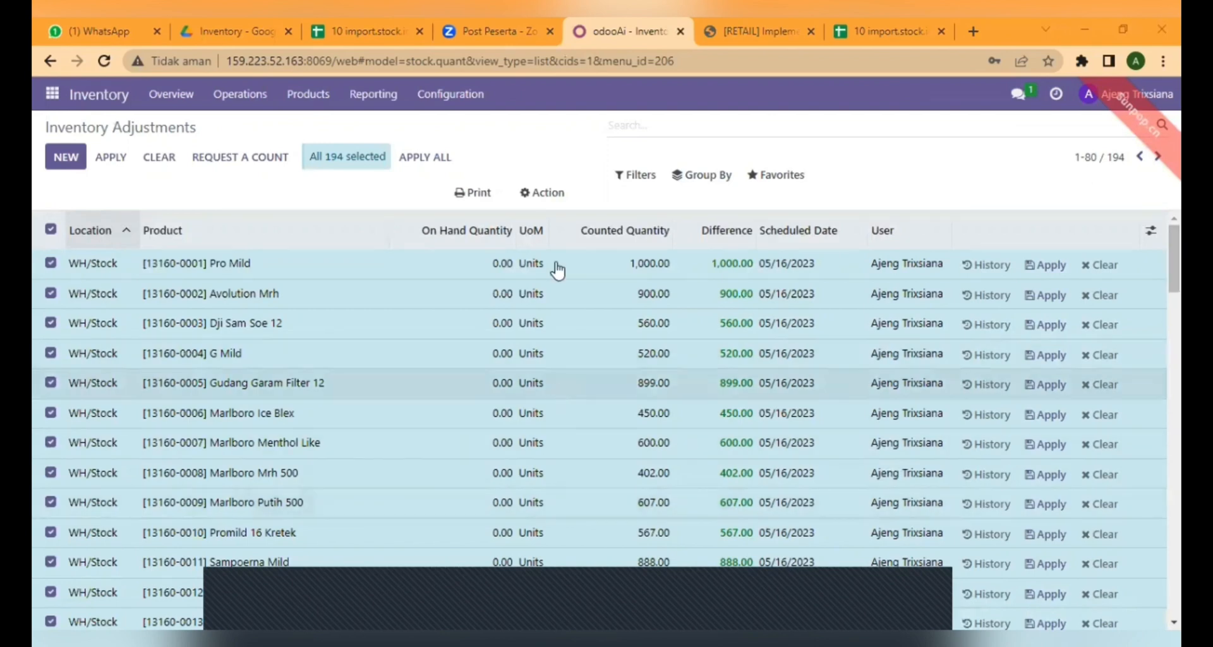
Open Export for the selected lines and expand the Product fields via a 'pr' search.
click(550, 191)
click(545, 224)
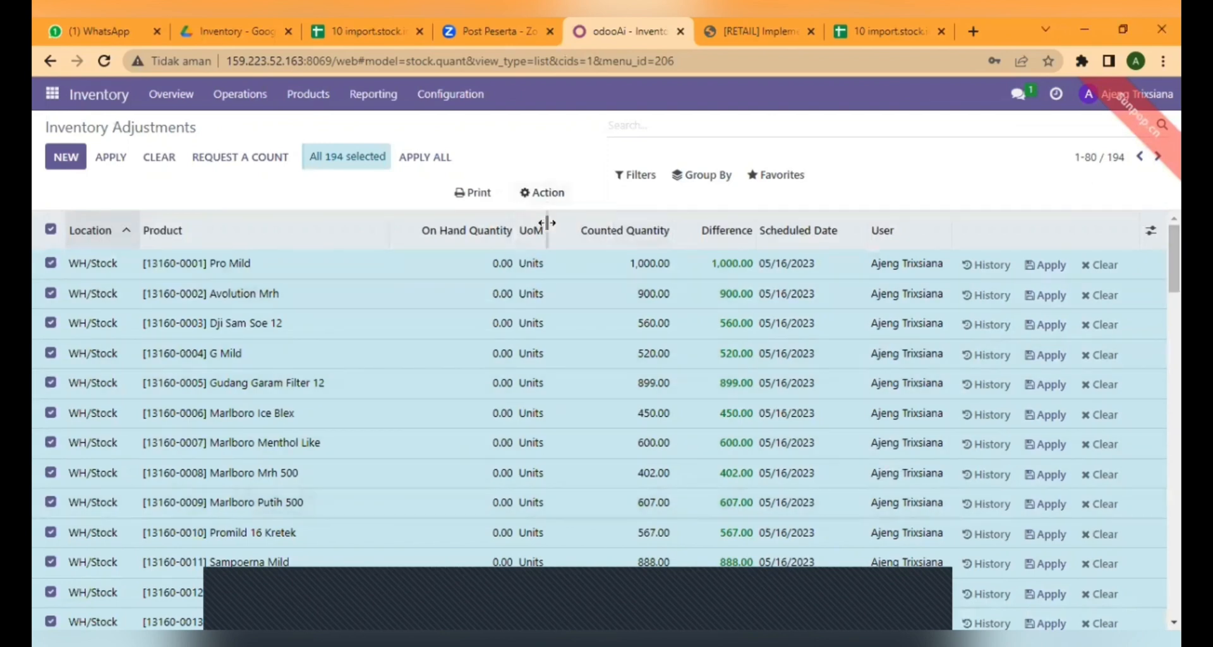
drag(585, 306, 572, 459)
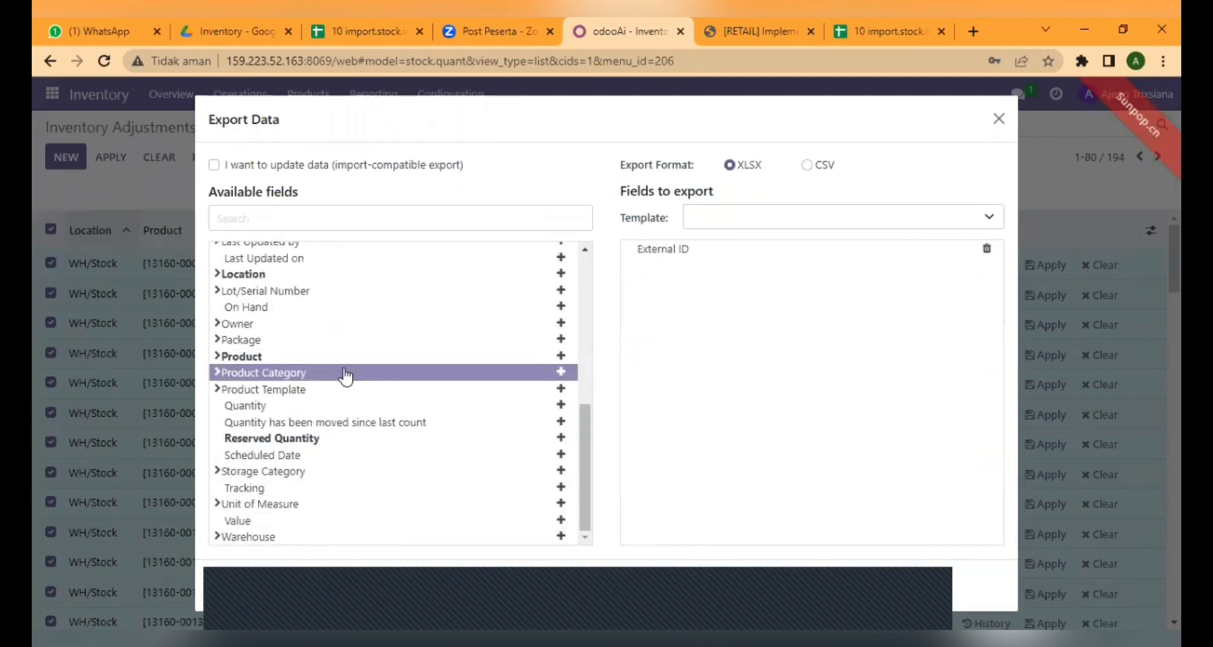
click(388, 213)
text(pr)
click(220, 250)
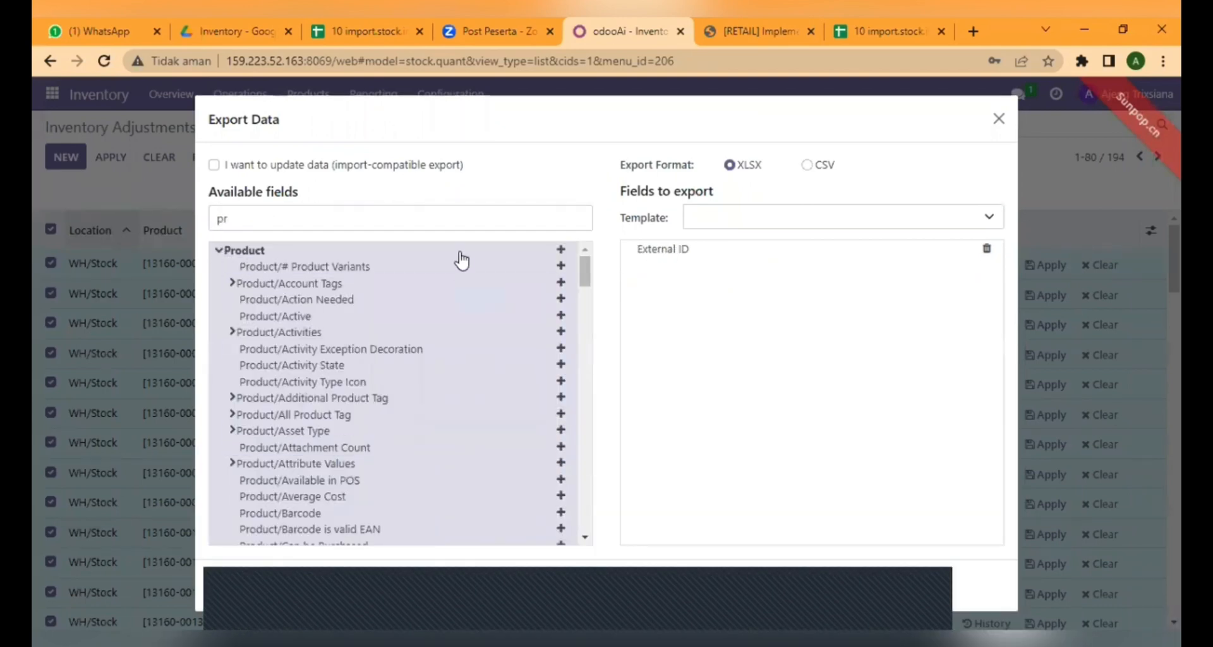
Add Product/Internal Reference, Product/Name and Counted Quantity to the export fields.
drag(585, 281, 589, 401)
click(562, 339)
click(517, 223)
text(pr)
click(561, 377)
click(486, 219)
text(the)
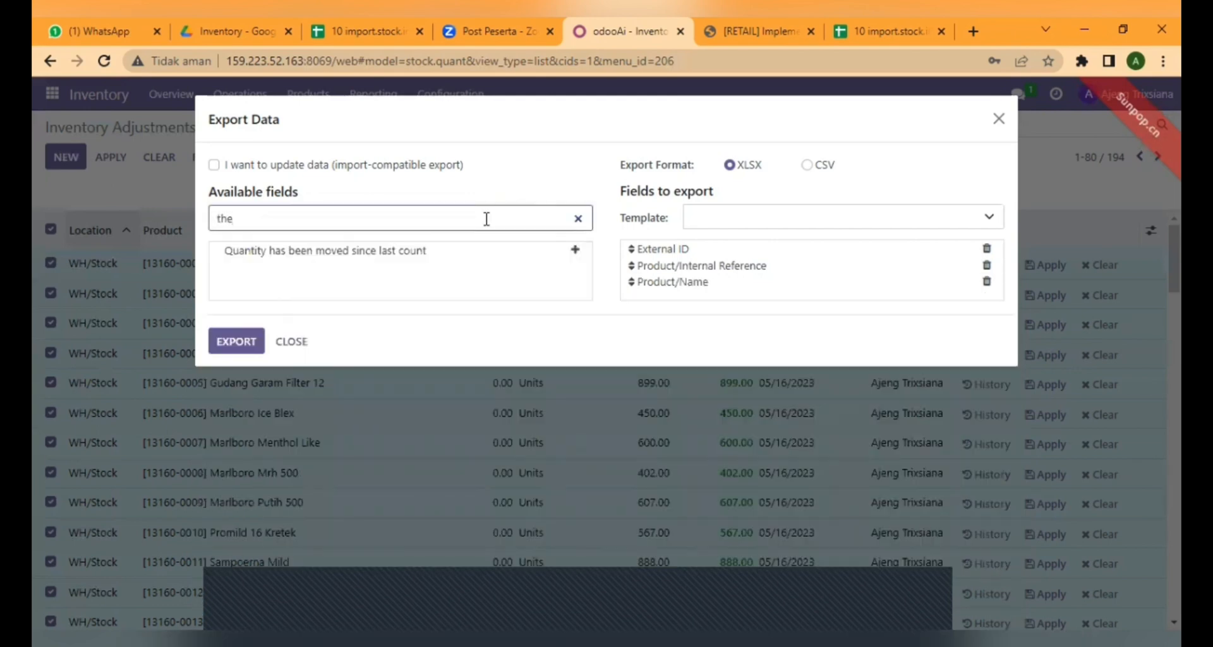
key(BackSpace)
key(BackSpace)
key(BackSpace)
scroll(569, 323, down, 1)
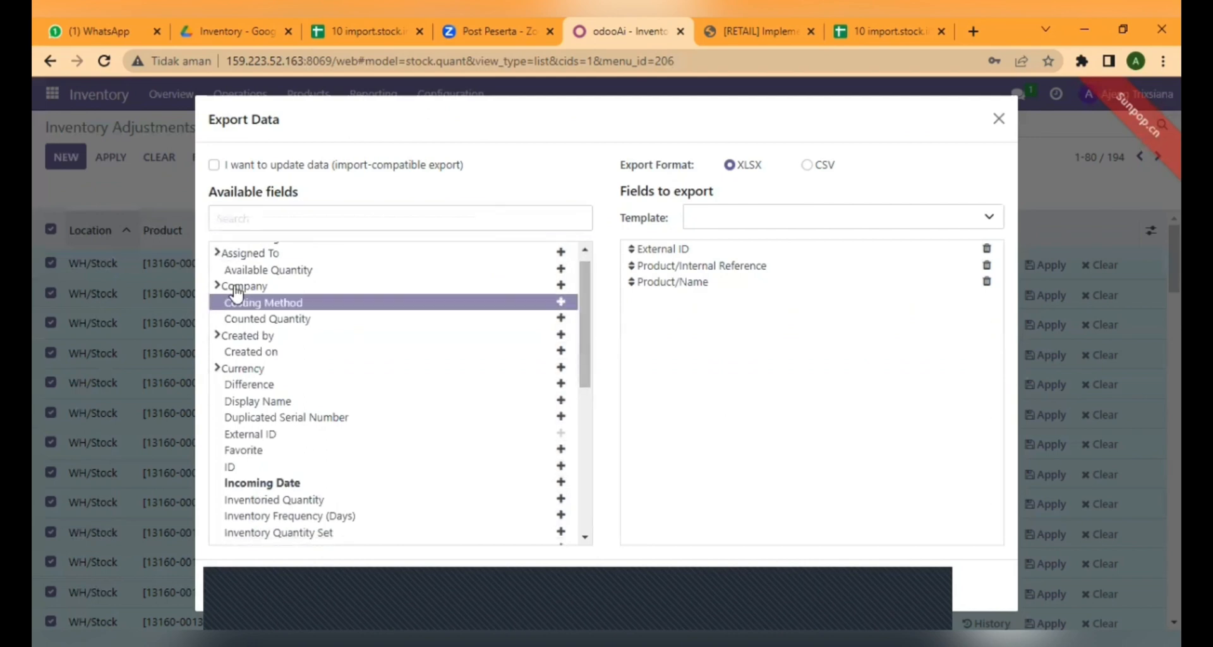
click(220, 292)
drag(585, 272, 607, 504)
click(560, 391)
Add Product/Unit of Measure and export the adjustments as an XLSX file.
click(469, 214)
text(pro)
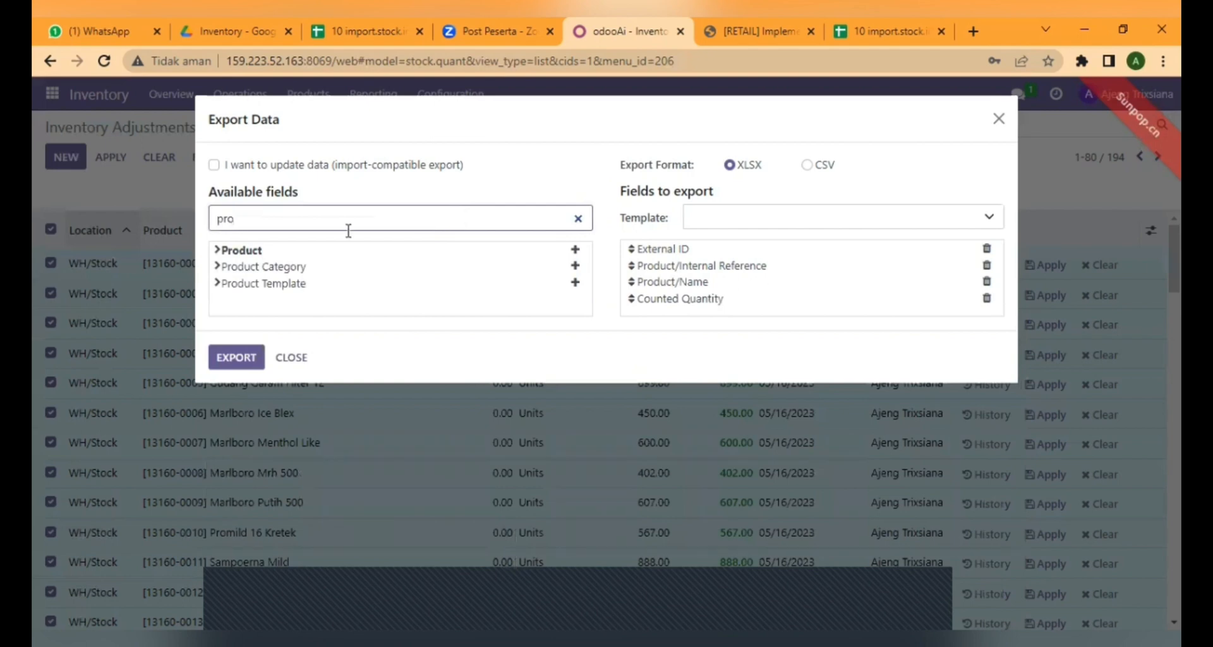
click(222, 250)
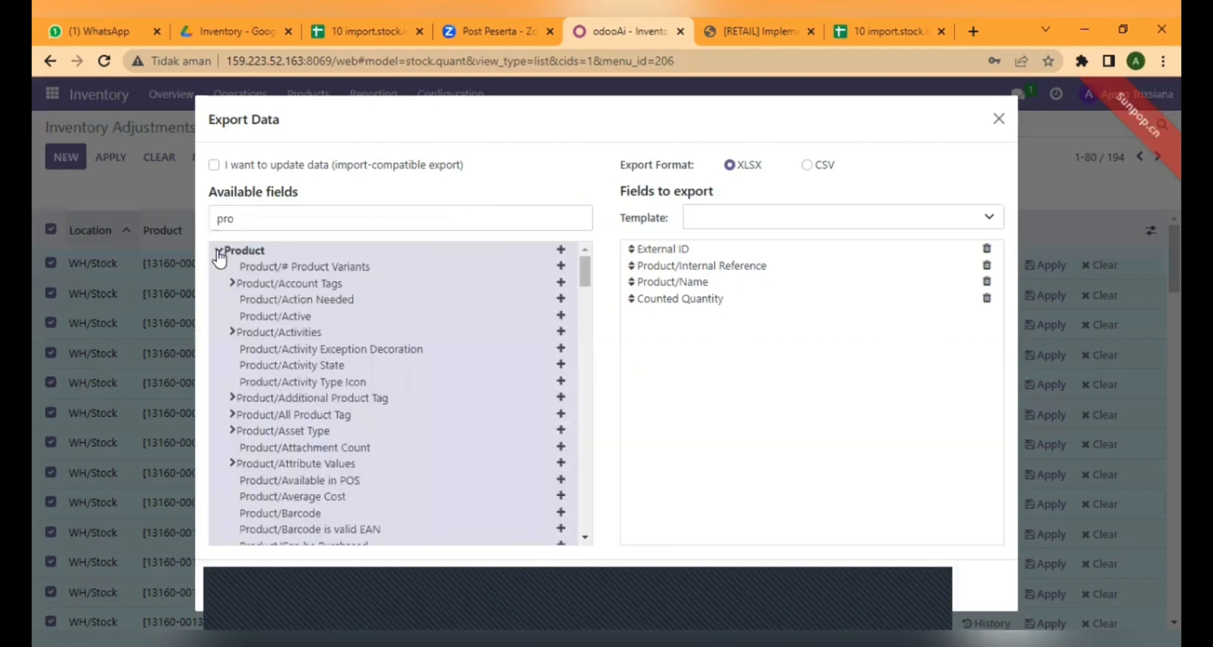
drag(585, 278, 586, 502)
click(561, 382)
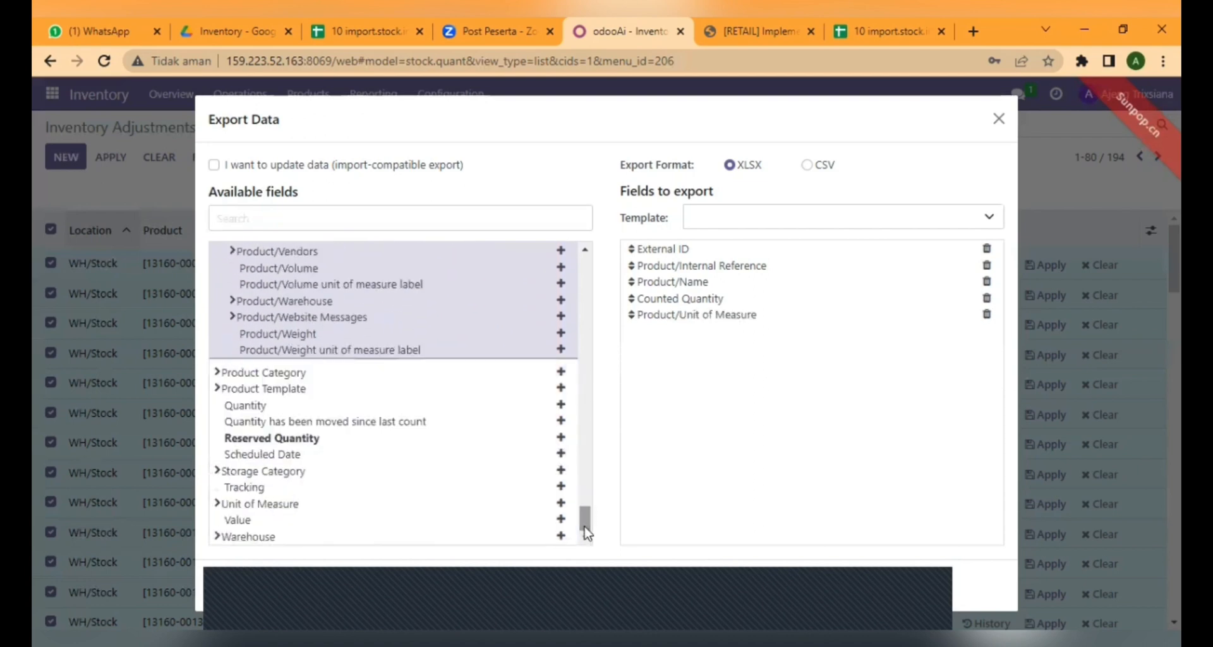
click(252, 574)
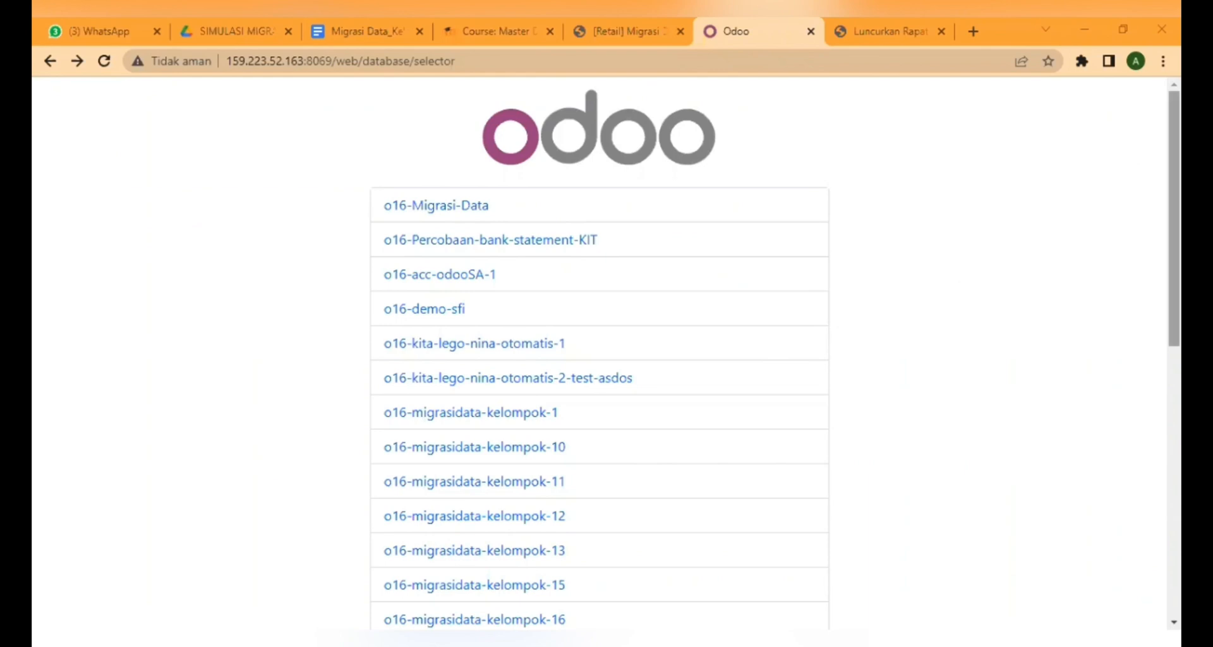
From the database manager, back up o16-migrasidata-kelompok-17 as zip and fill in the master password.
scroll(754, 535, down, 10)
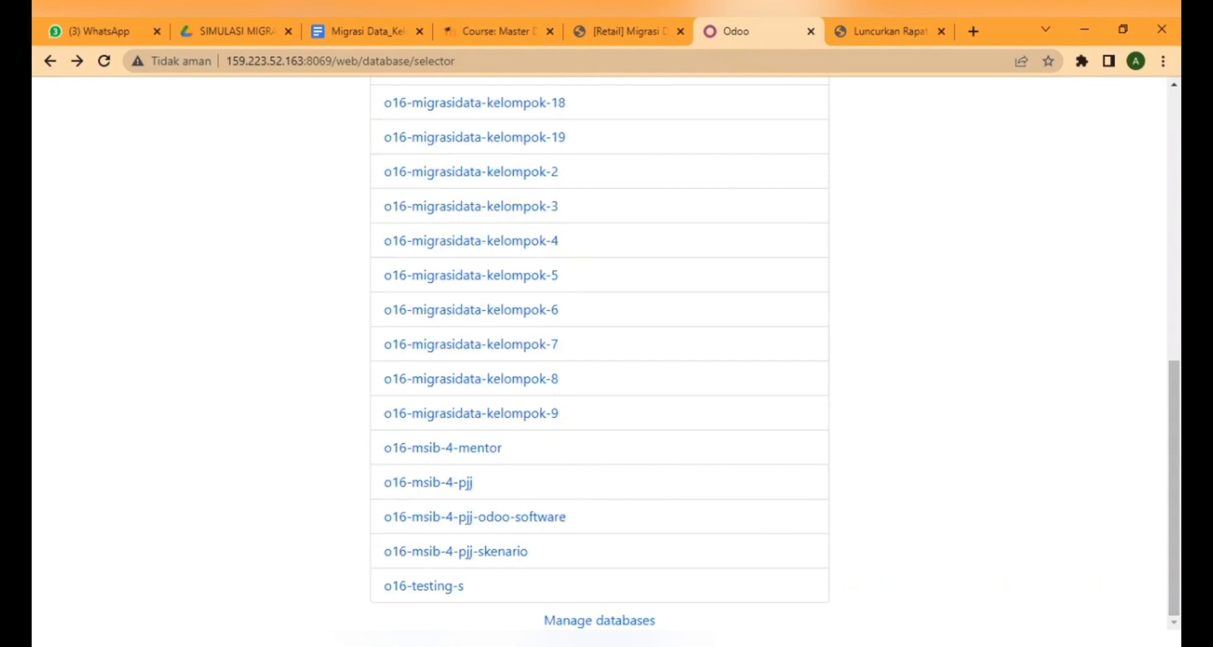
click(600, 621)
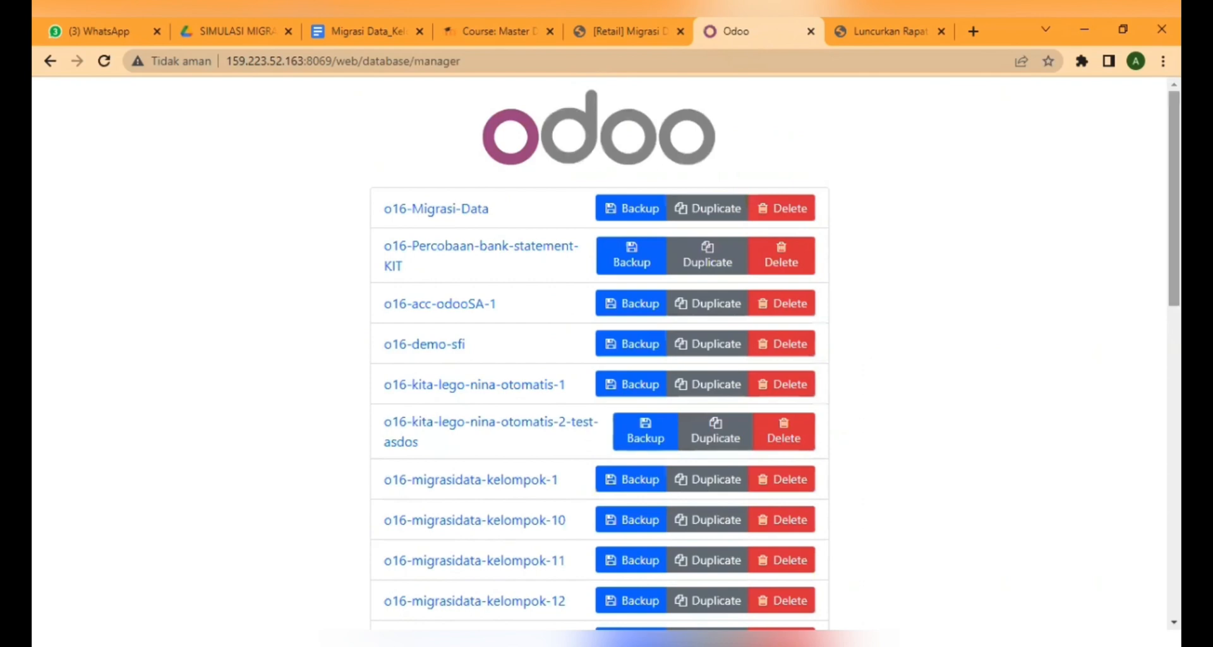
scroll(599, 354, down, 5)
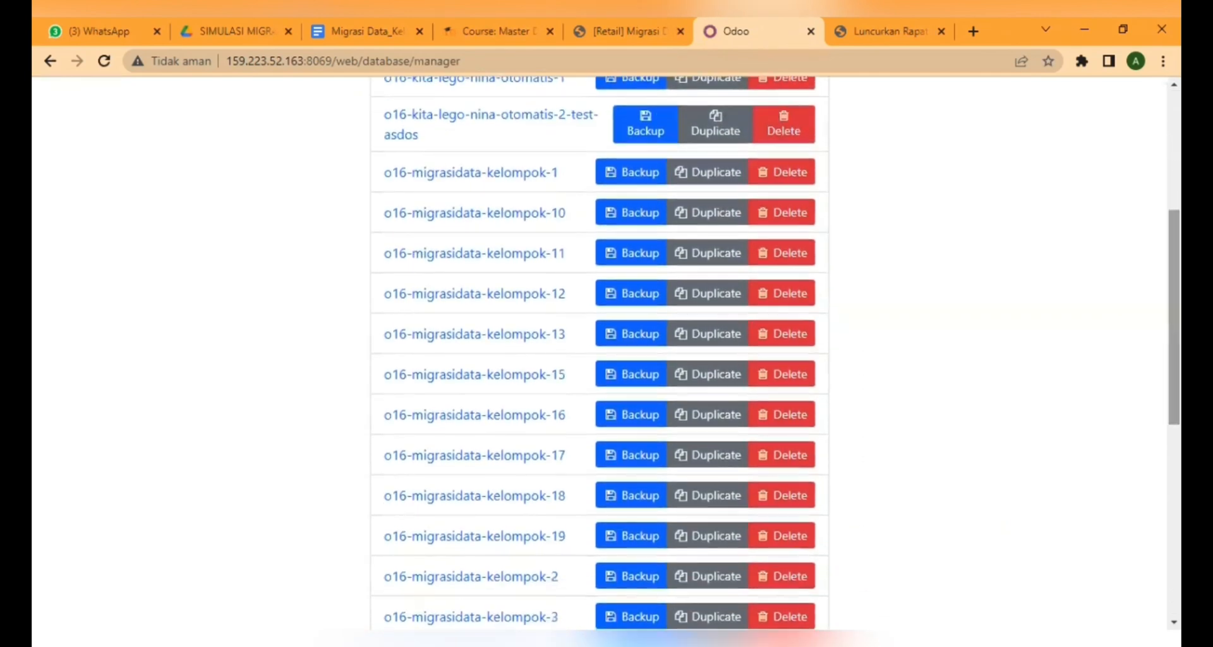
click(638, 458)
click(705, 190)
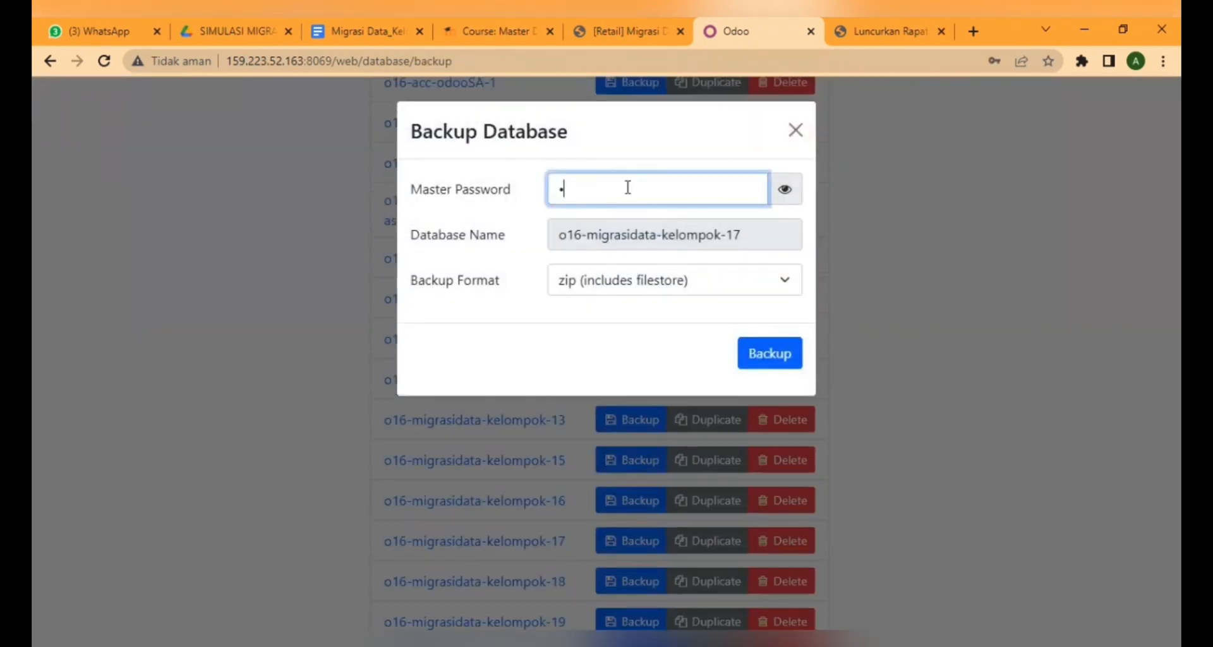
text(••••)
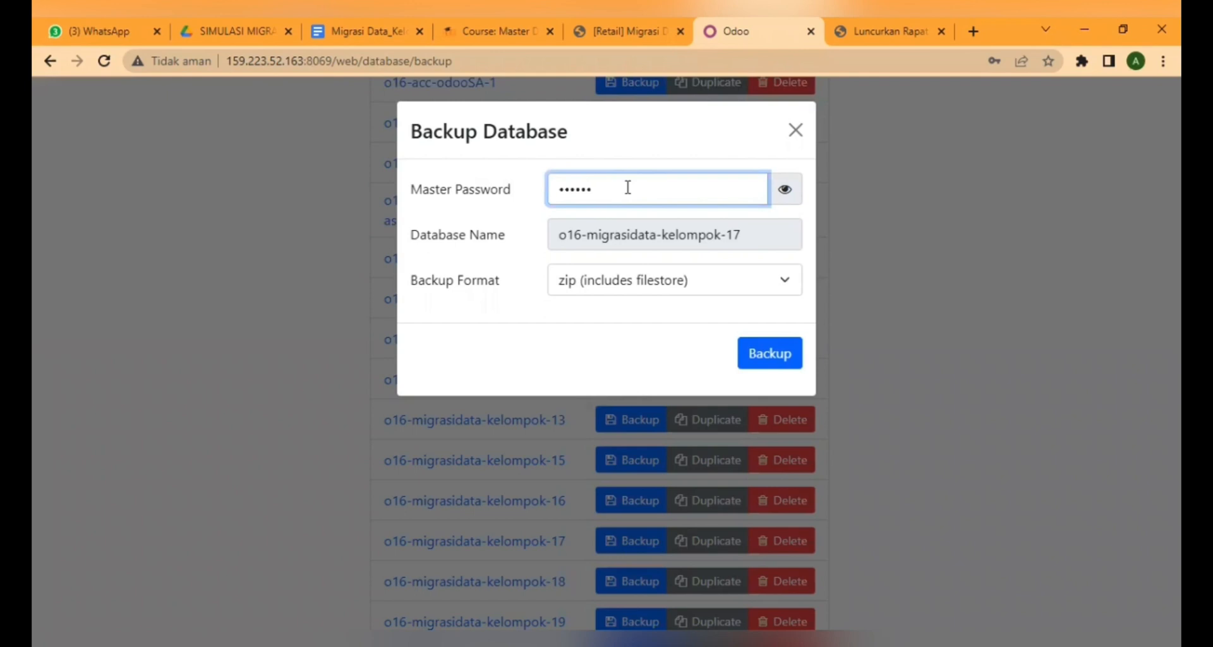